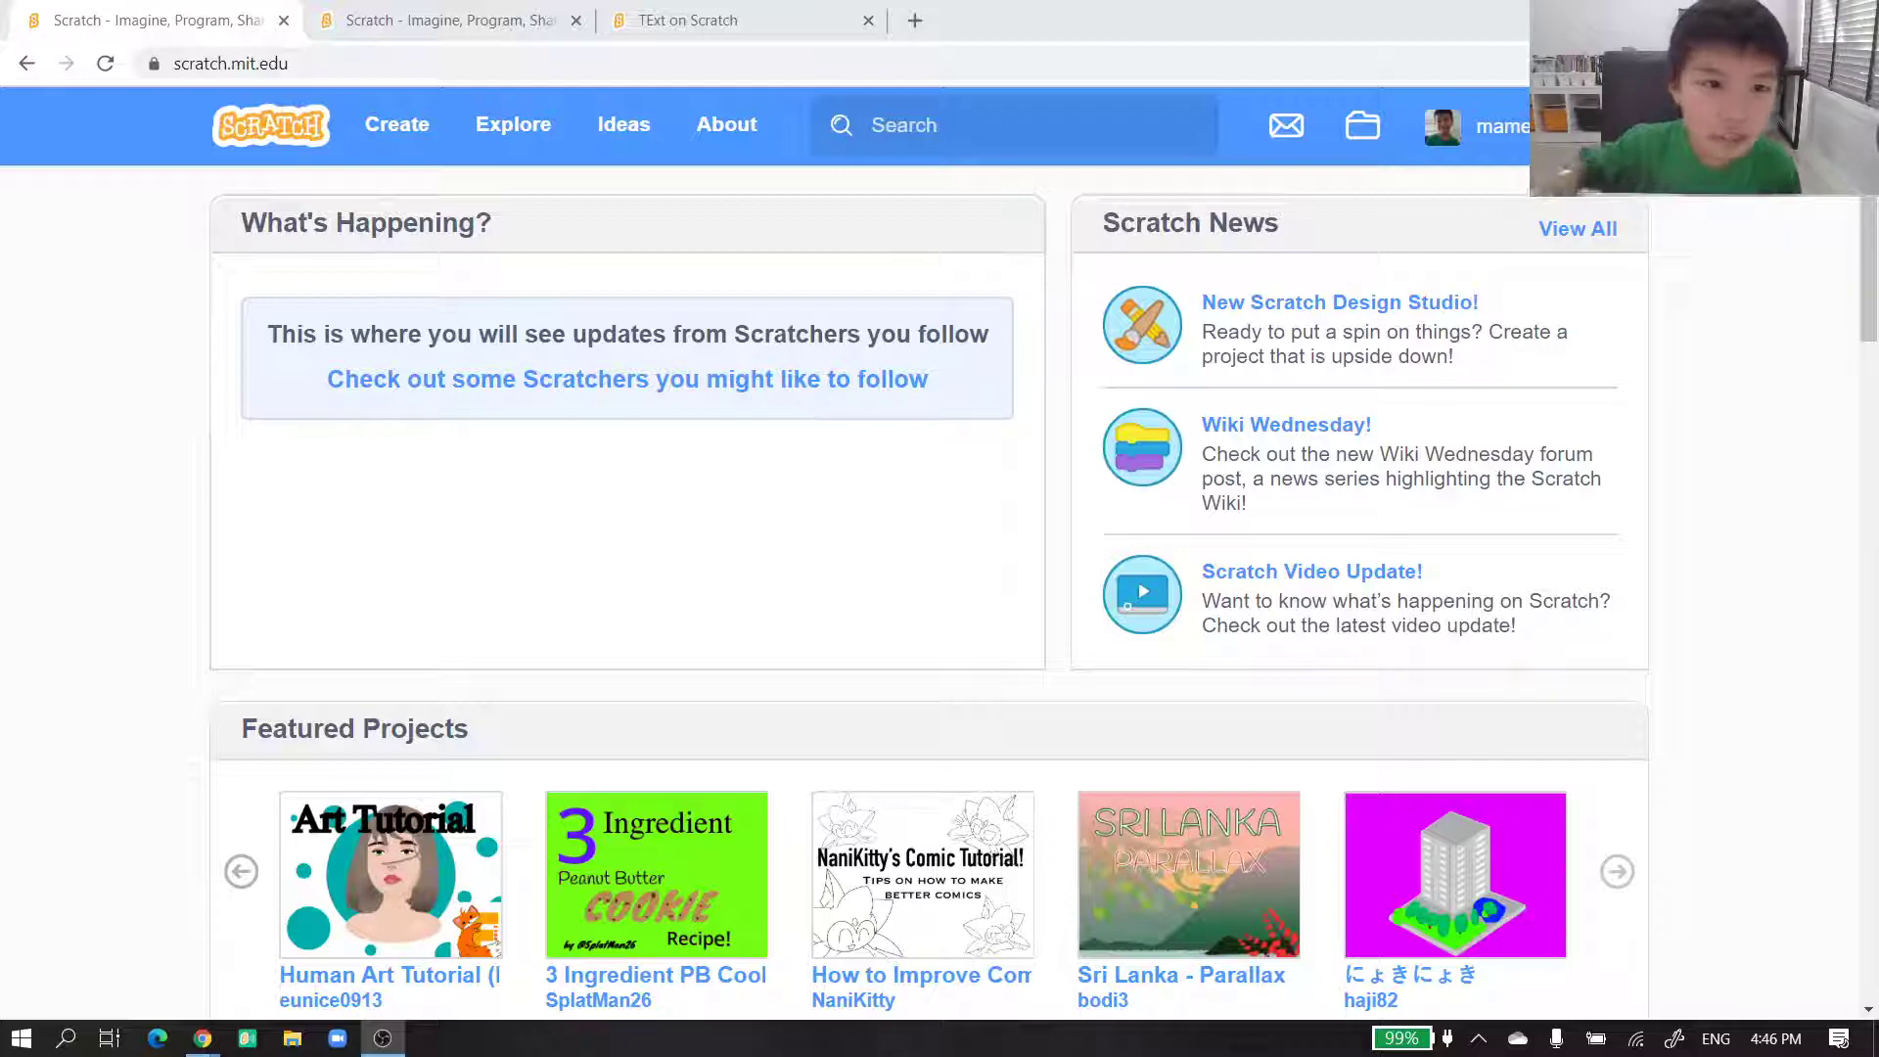
- Open the Space War project from the My Stuff tab
left_click(363, 28)
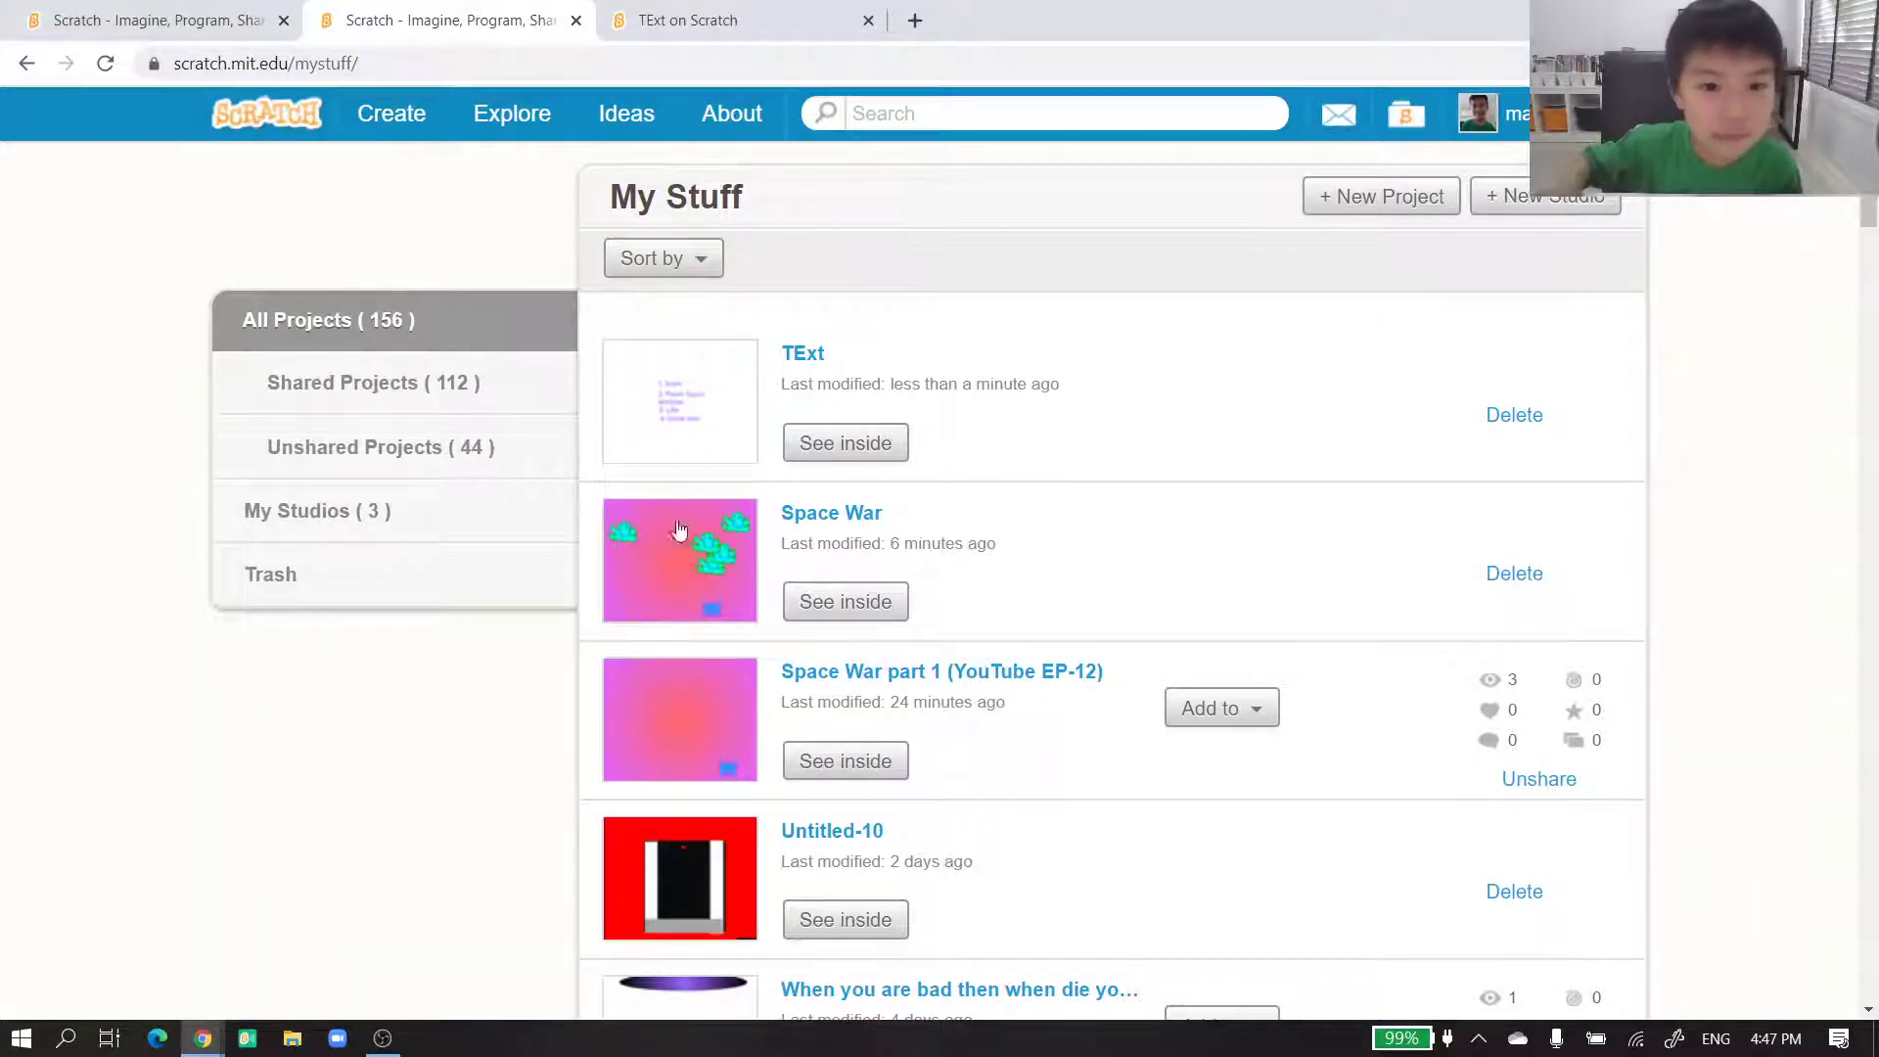
left_click(819, 517)
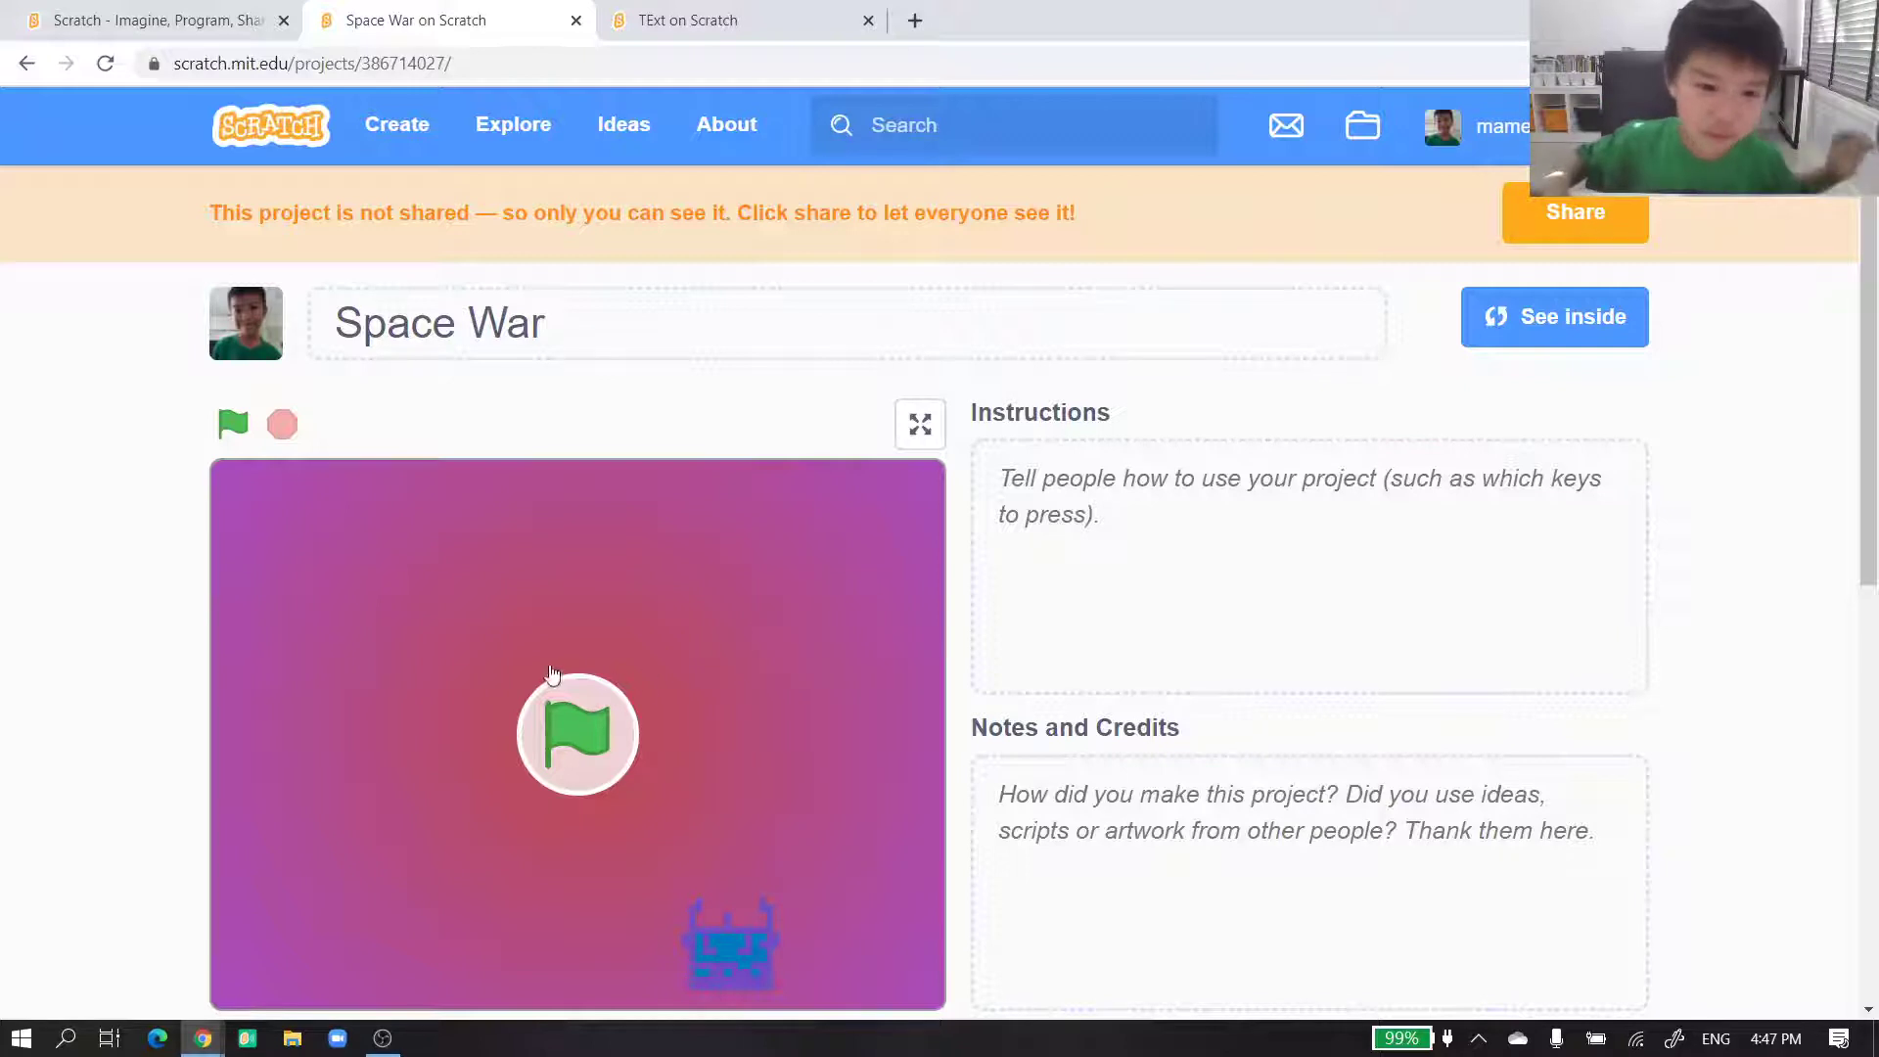
- Play Space War with the arrow keys and space, scoring 1 before Game Over
left_click(544, 761)
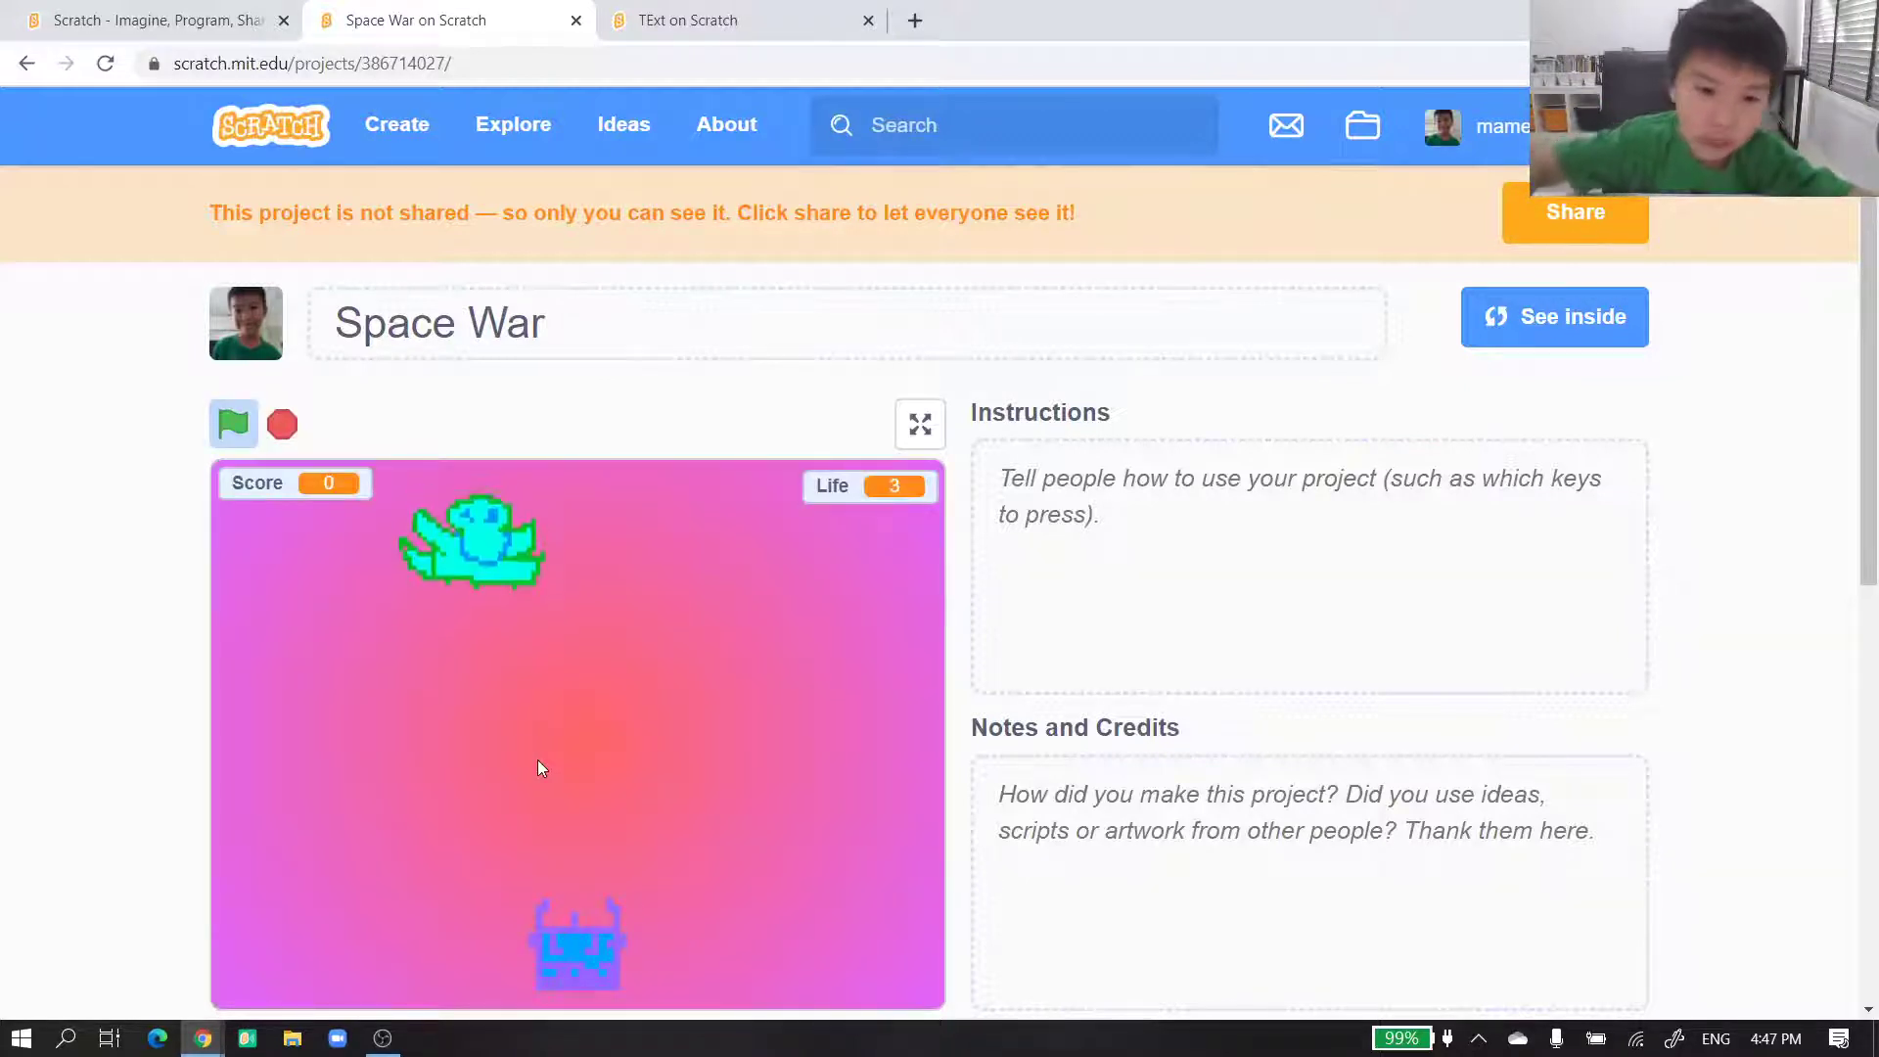
key("Left")
key("space")
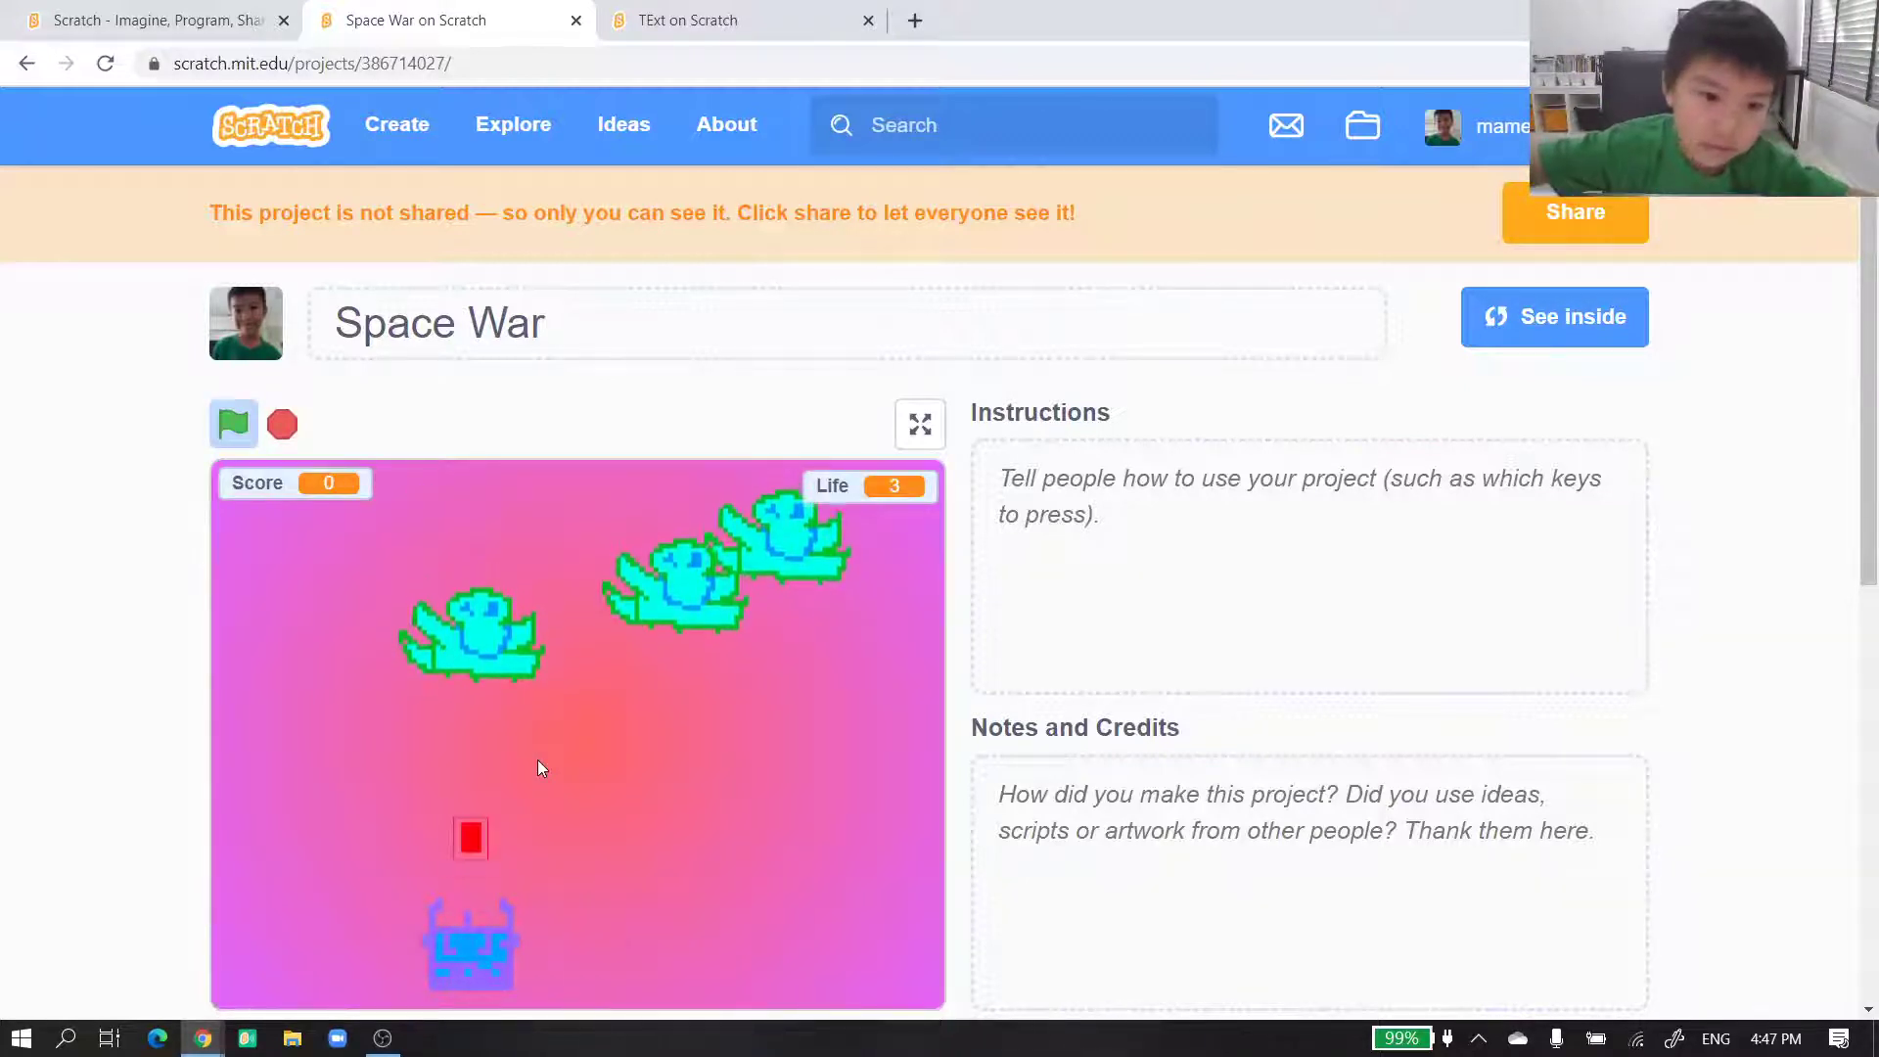
key("Right")
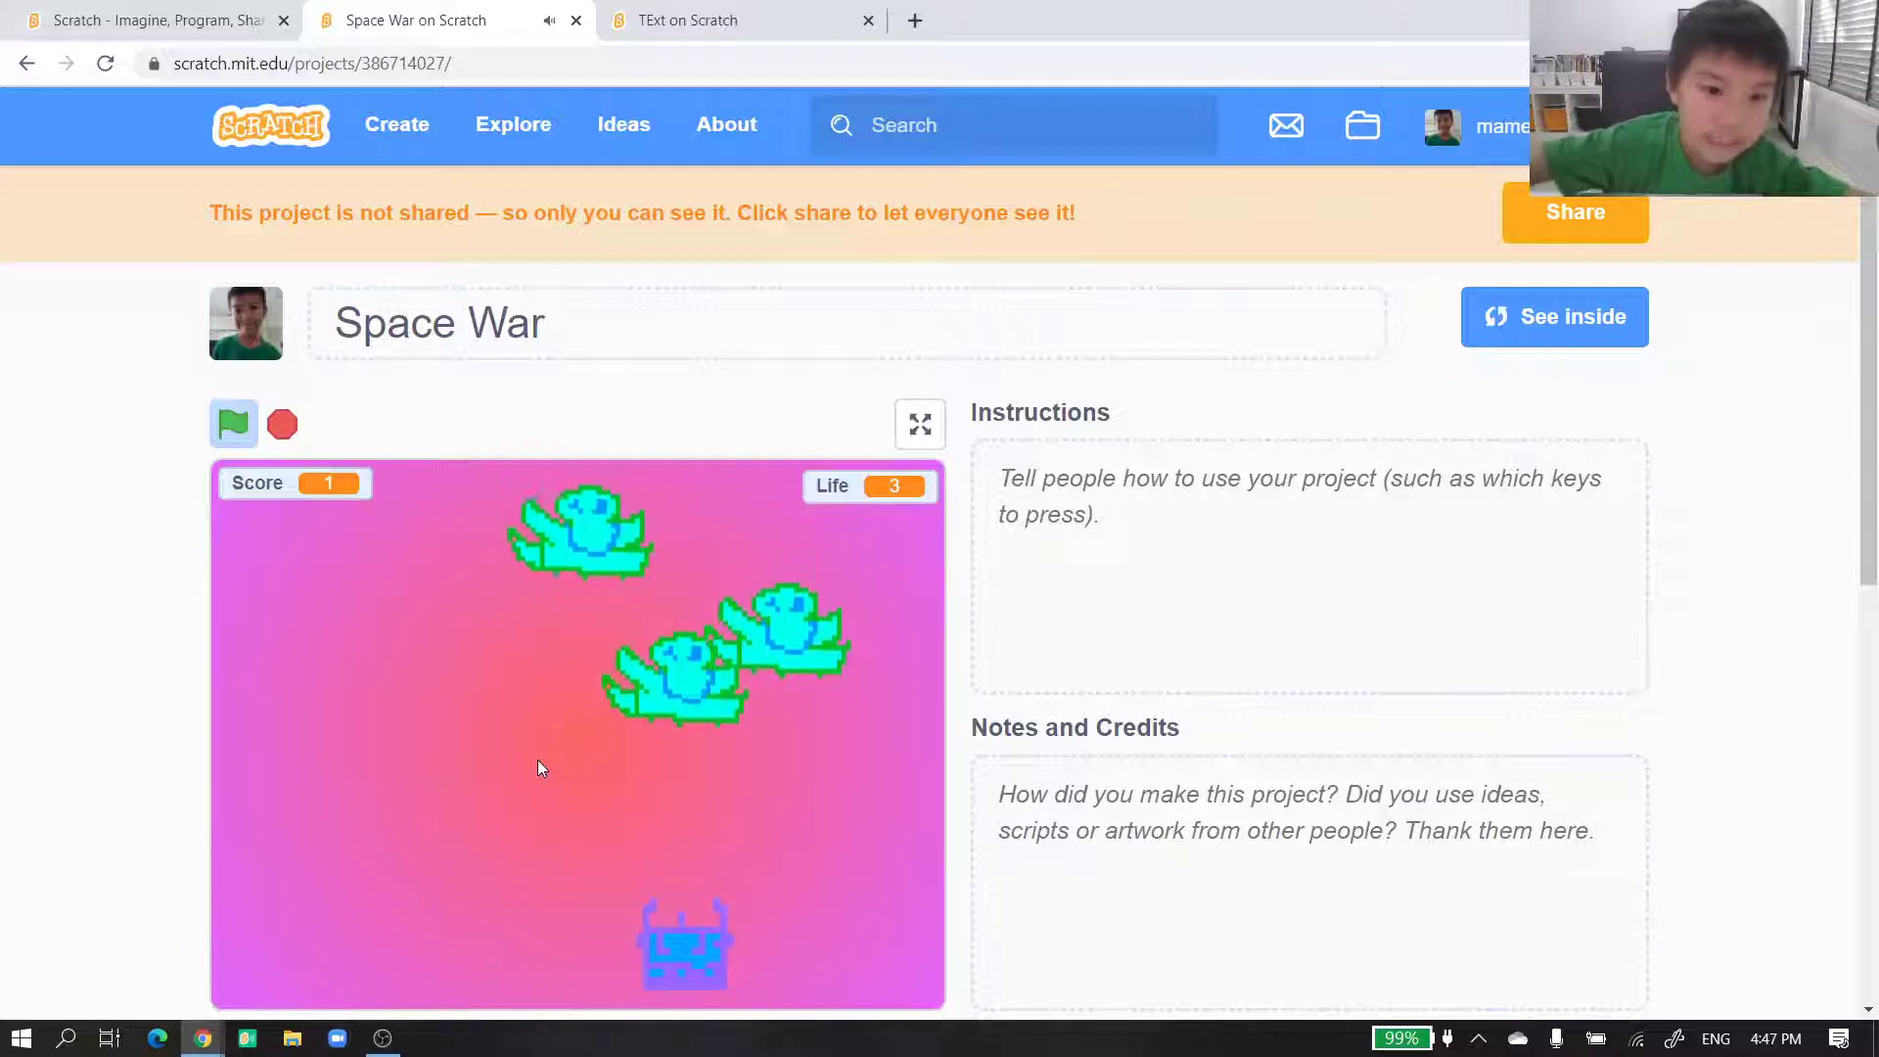
key("Right")
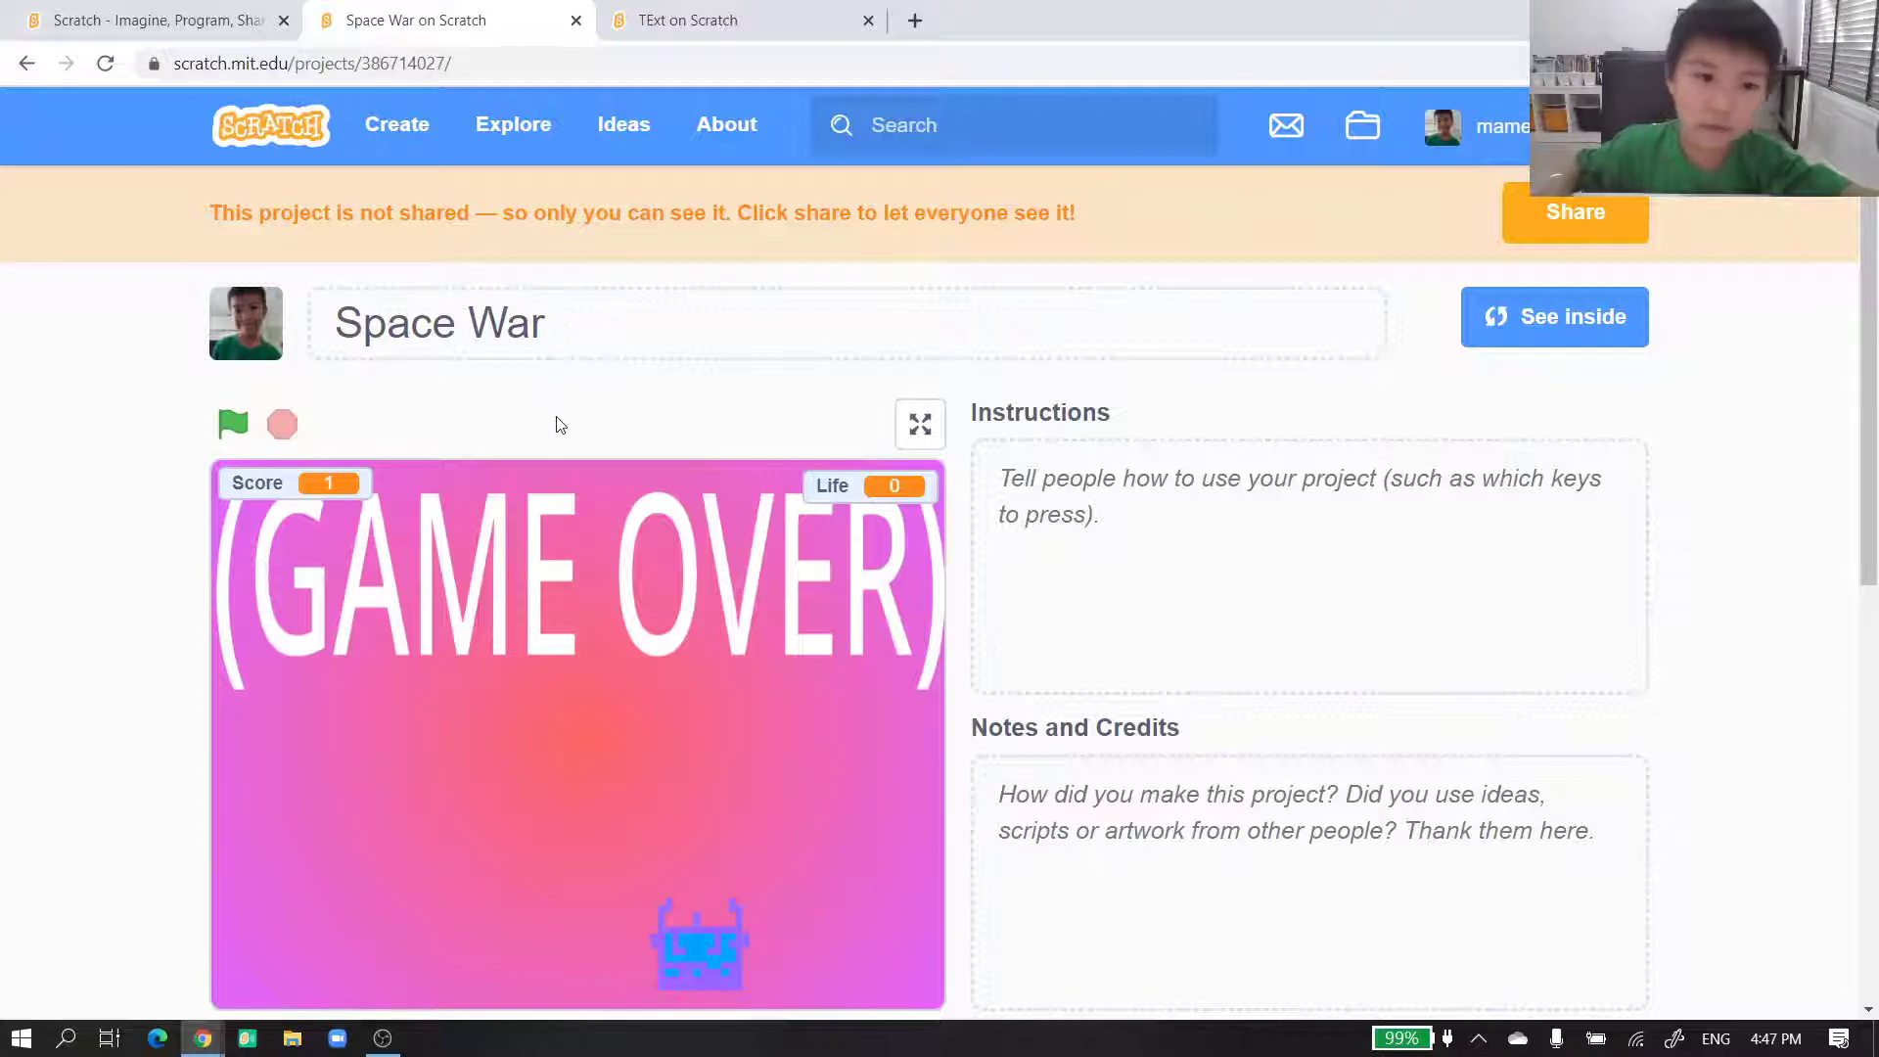
- Go to My Stuff from the account menu and close the Space War tab
left_click(155, 19)
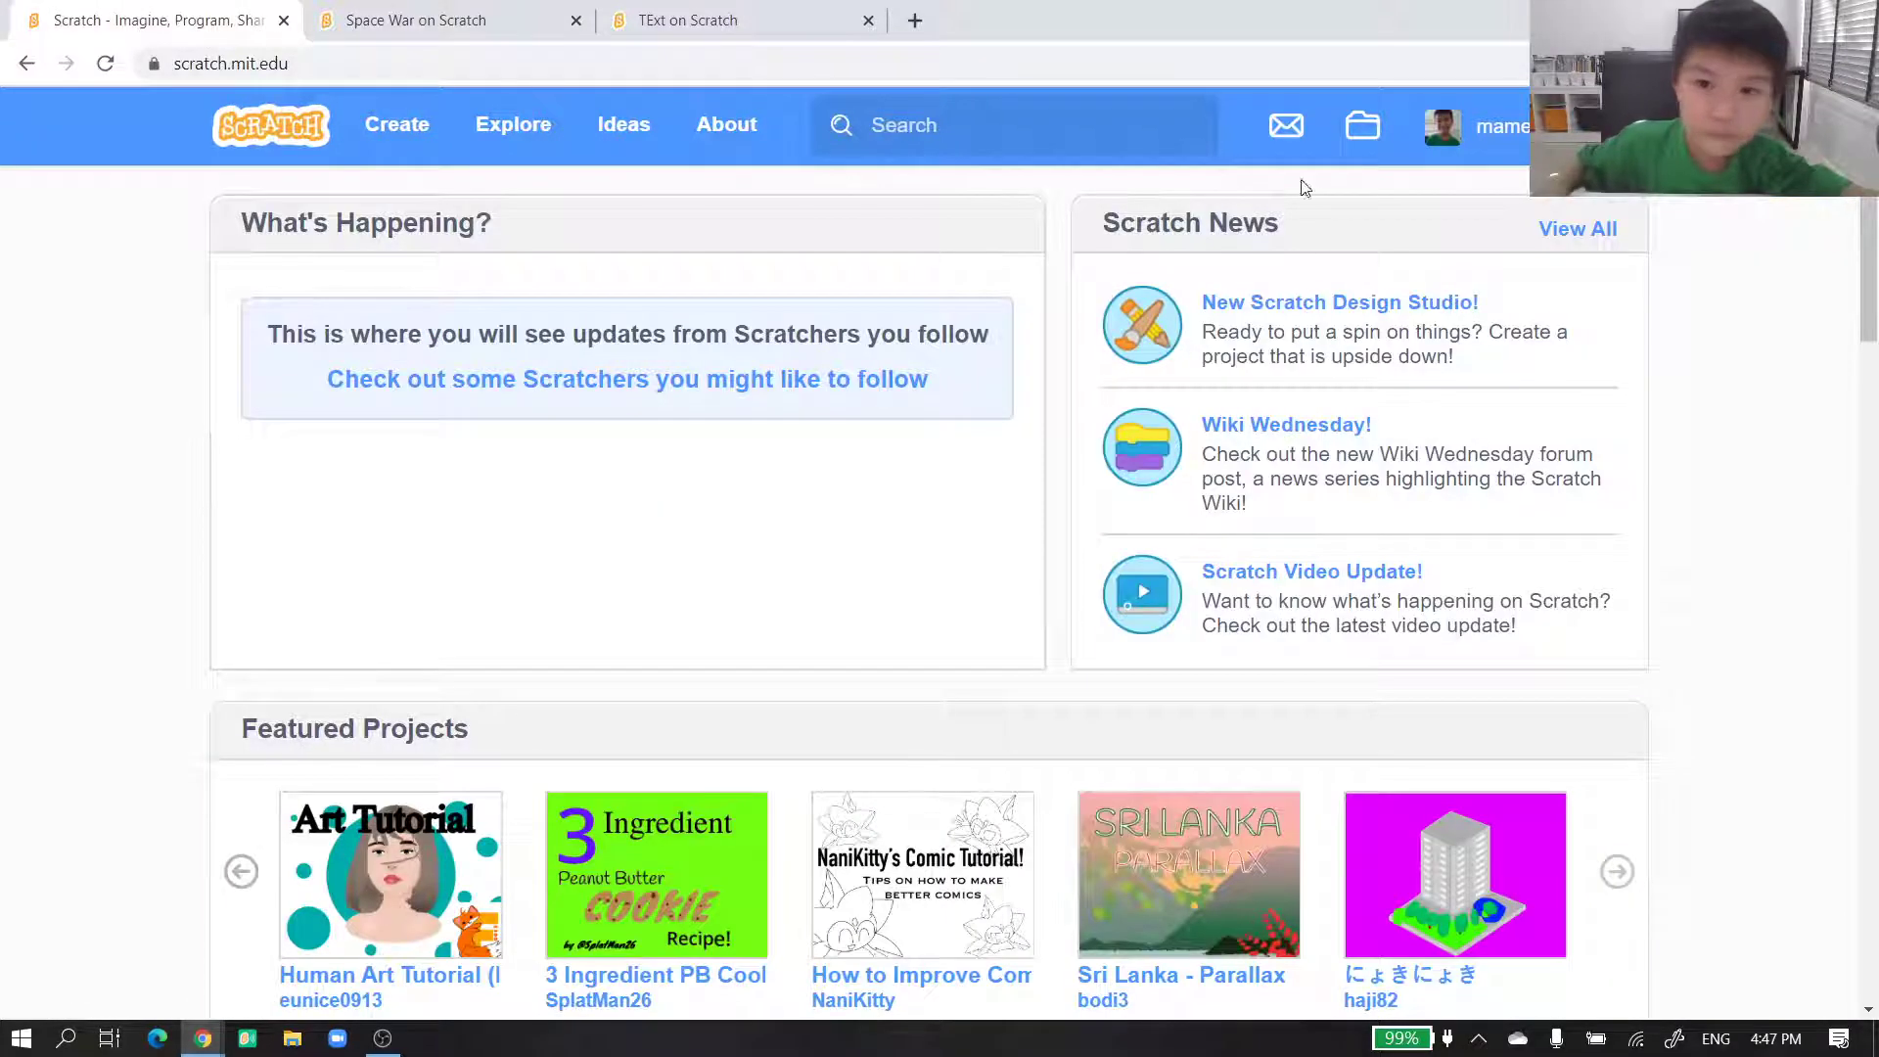
left_click(1475, 125)
left_click(1457, 270)
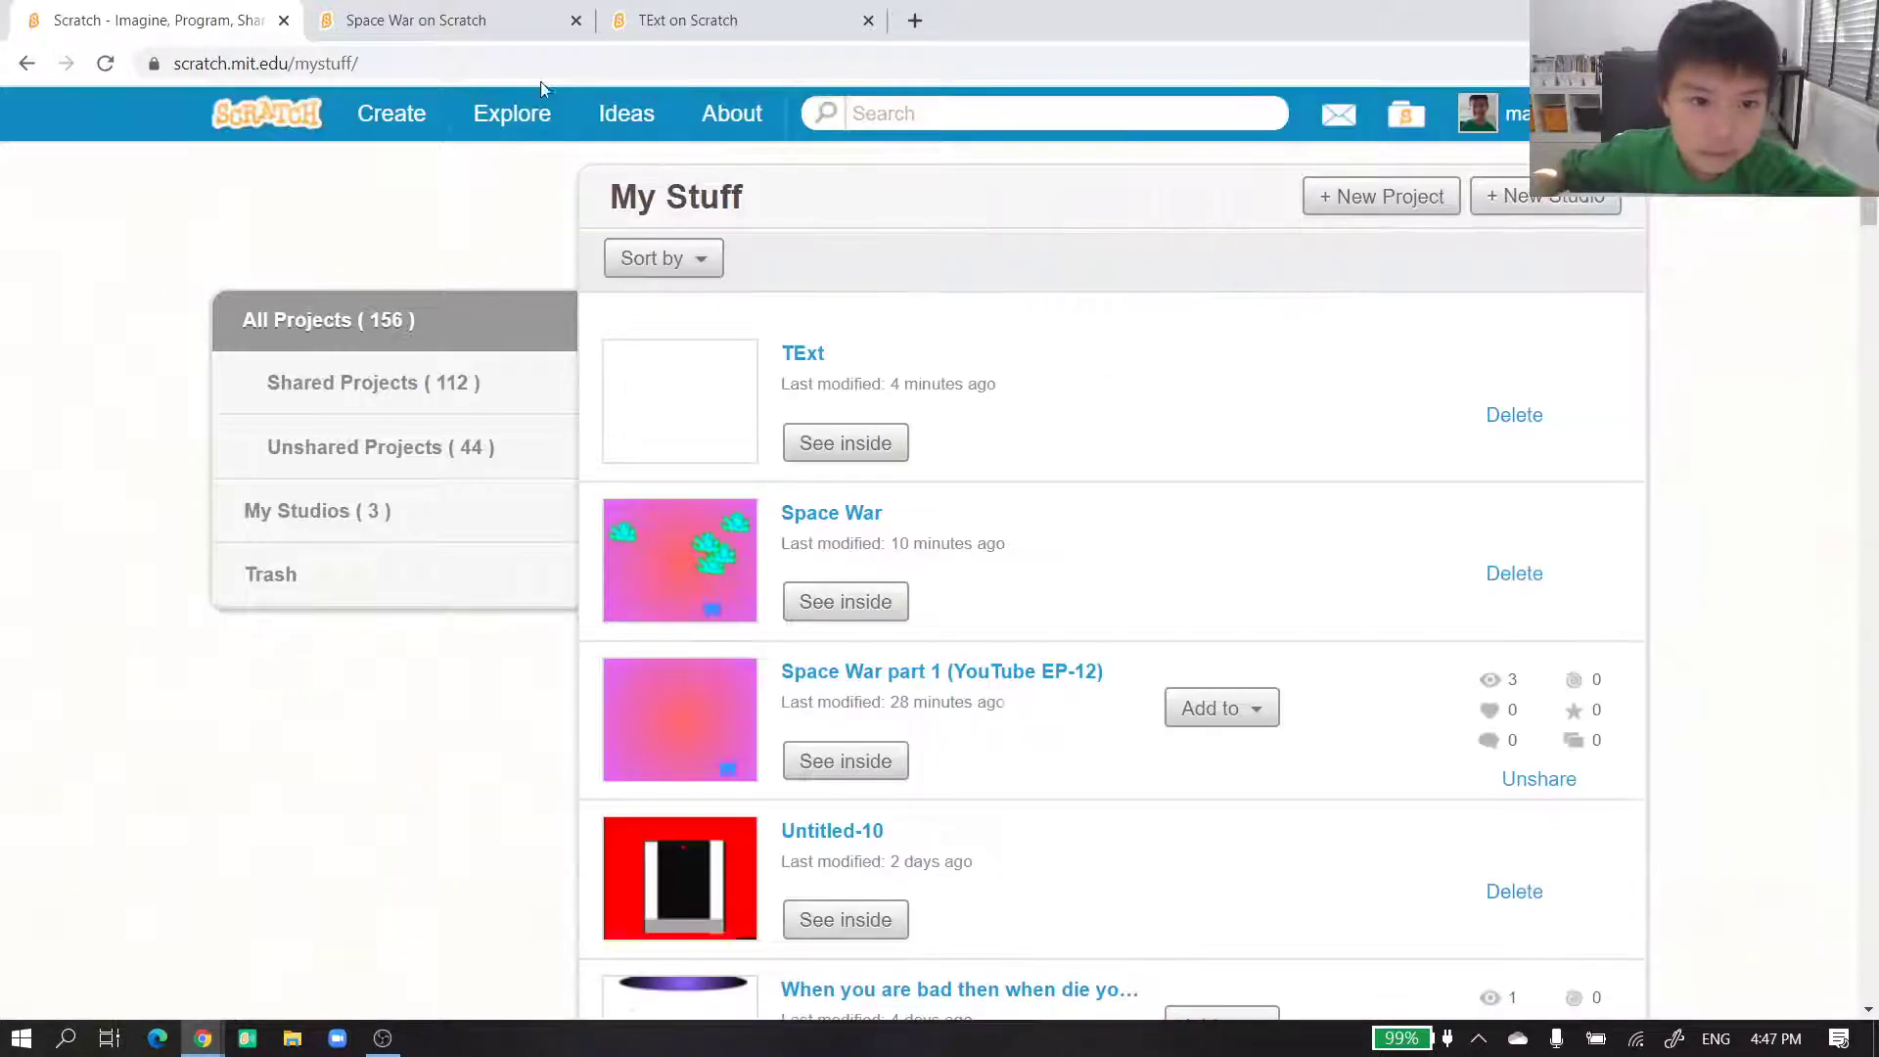
left_click(576, 19)
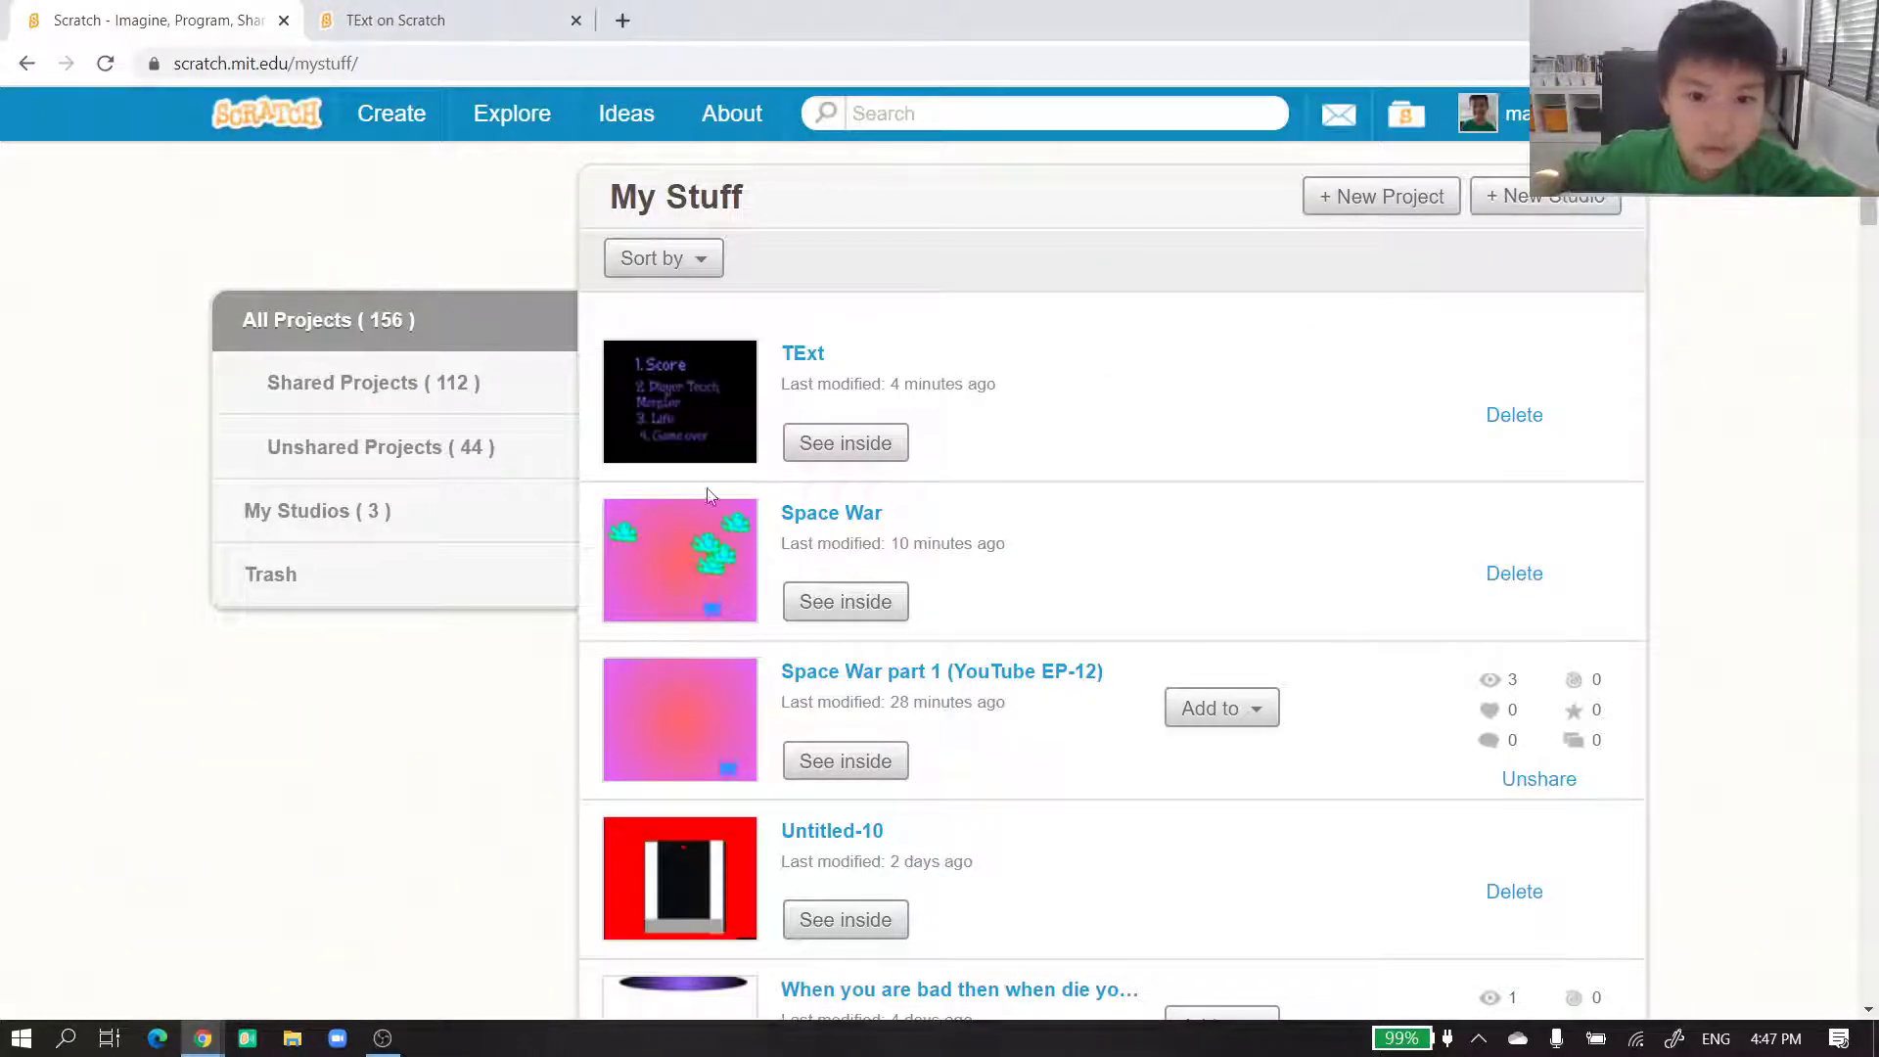
scroll(710, 494, "down", 2)
scroll(734, 470, "down", 1)
scroll(795, 430, "up", 1)
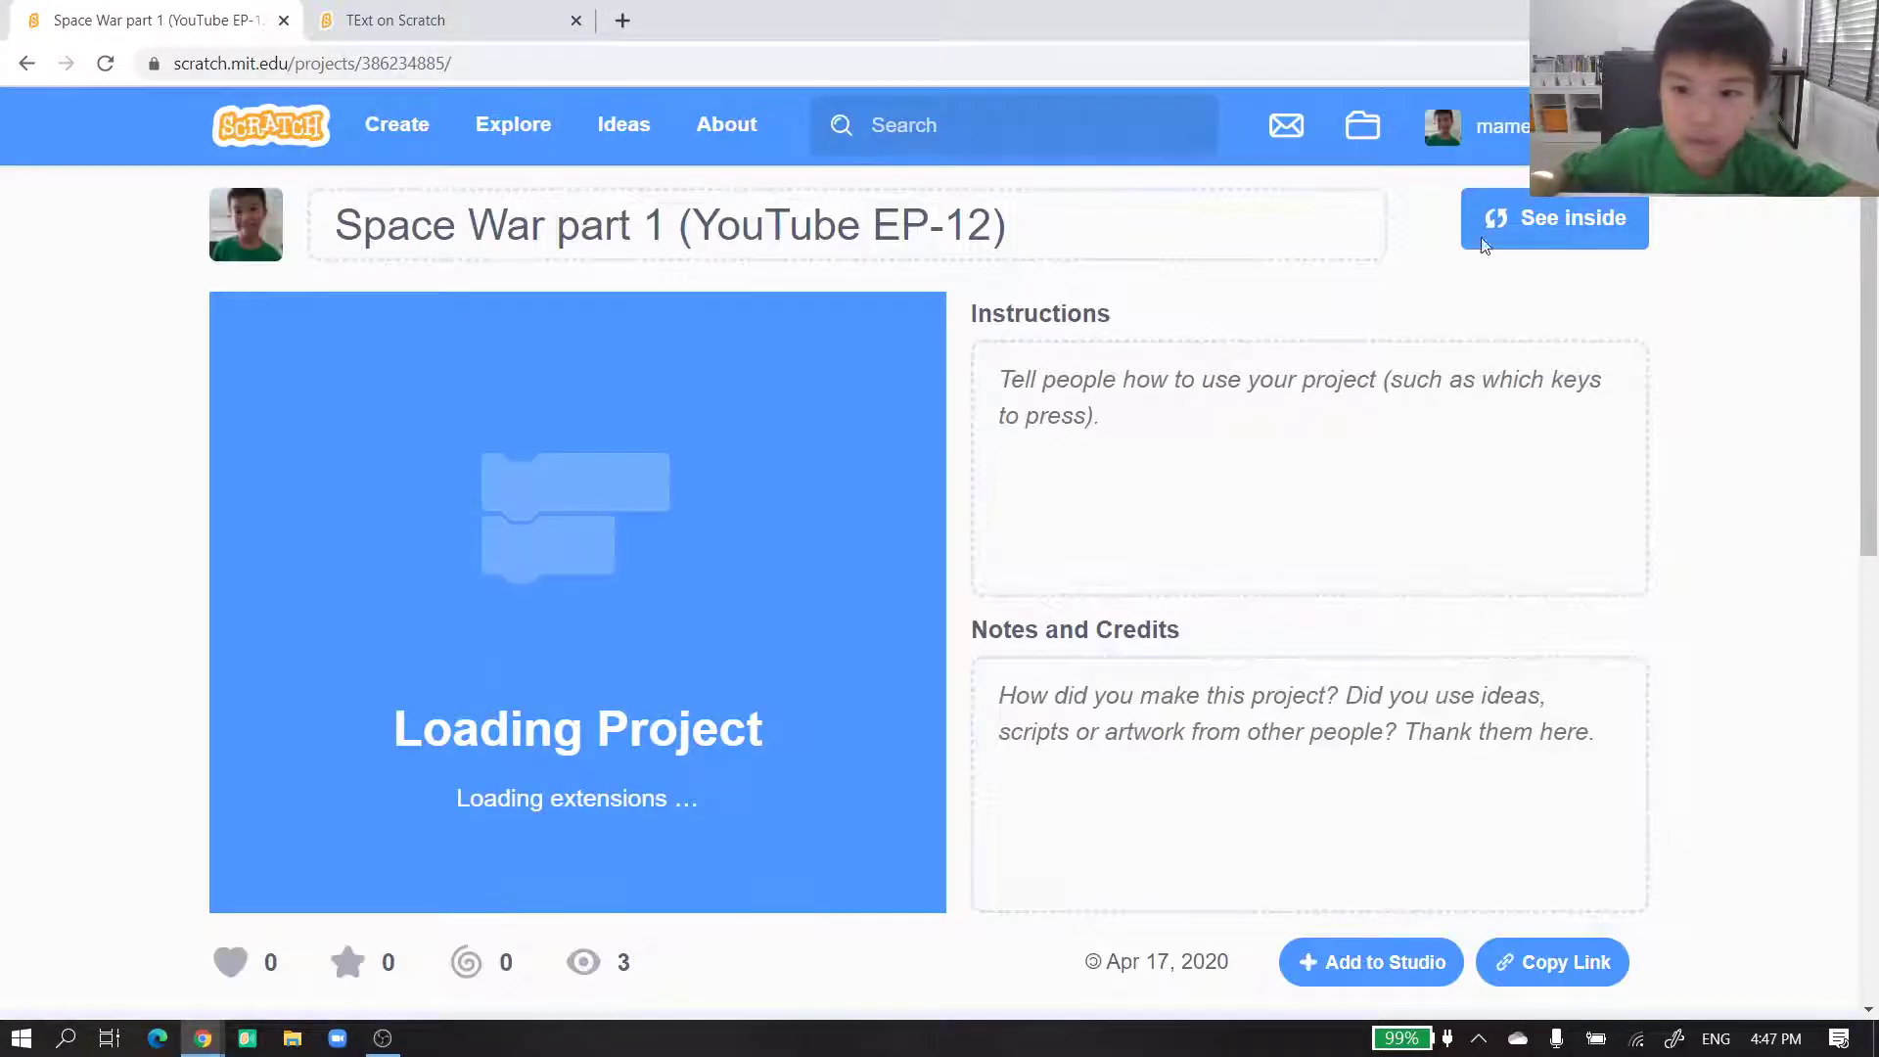
- Save Space War part 1 (YouTube EP-12) as a copy and view the copy's page
left_click(1528, 235)
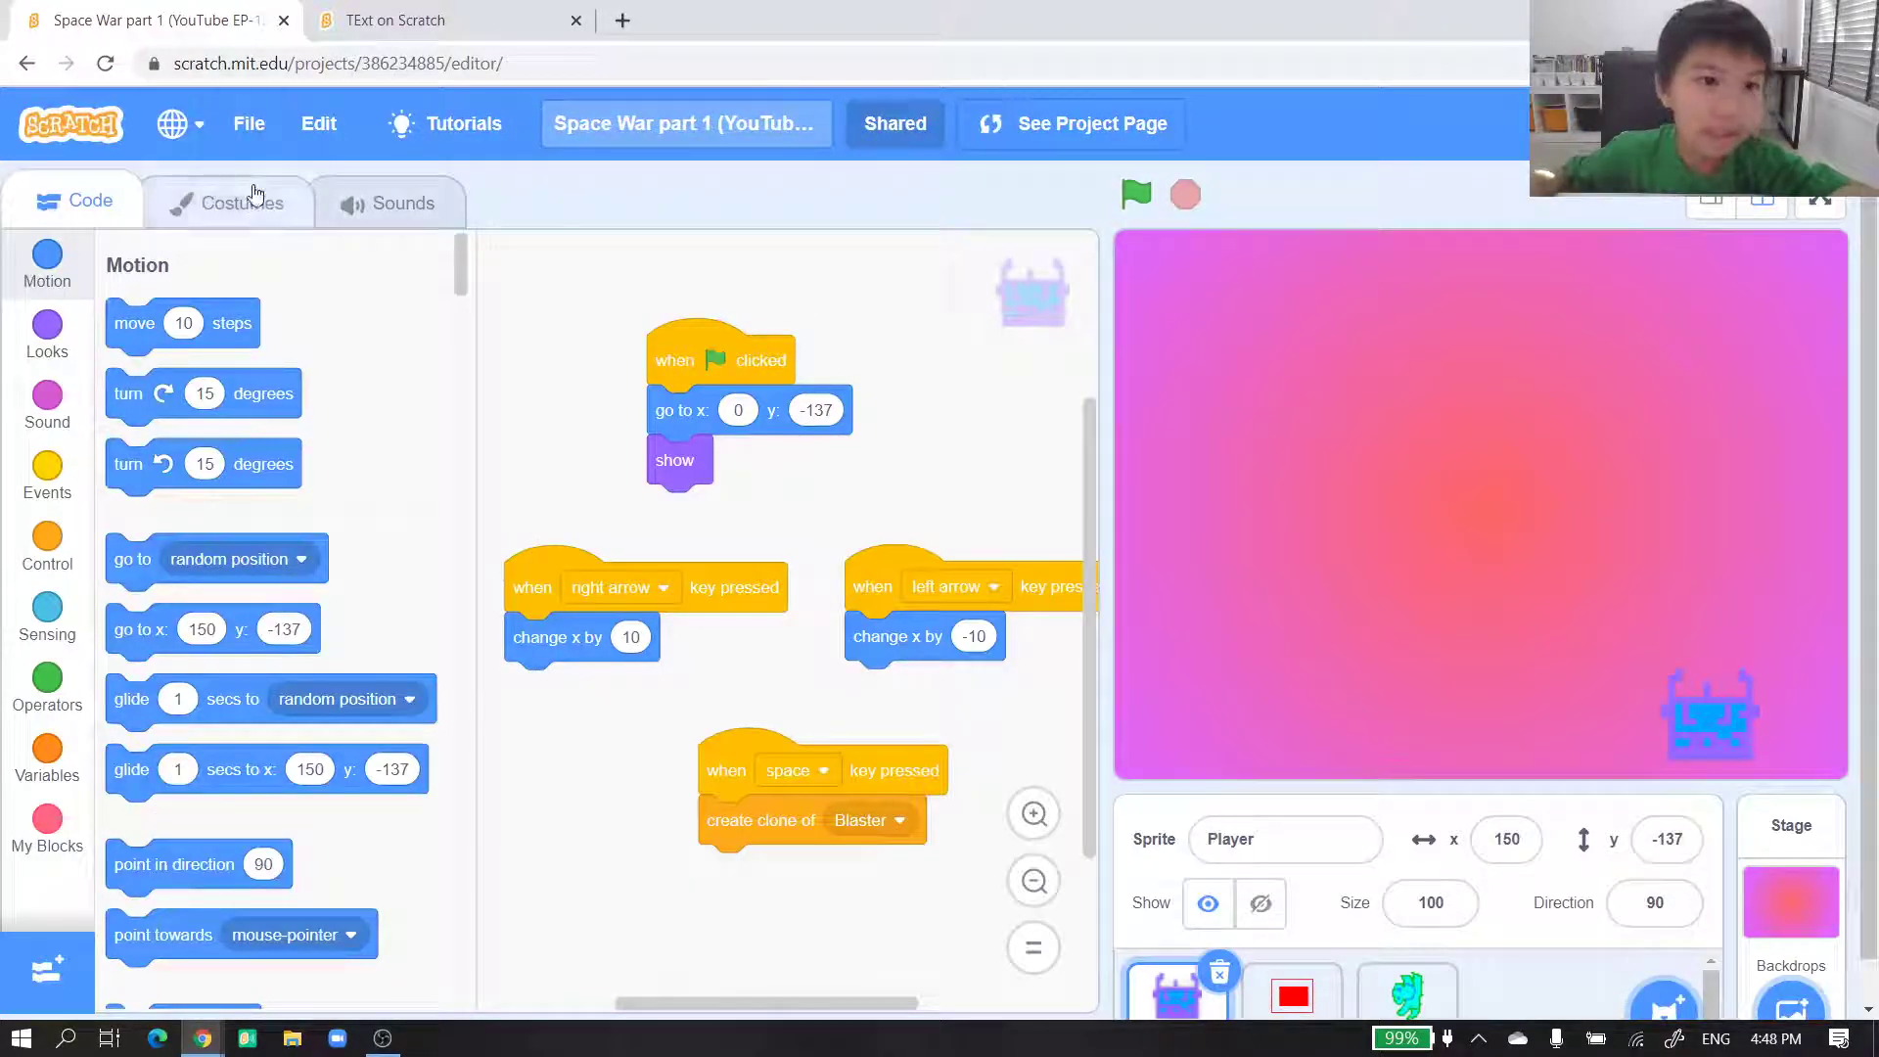
left_click(249, 133)
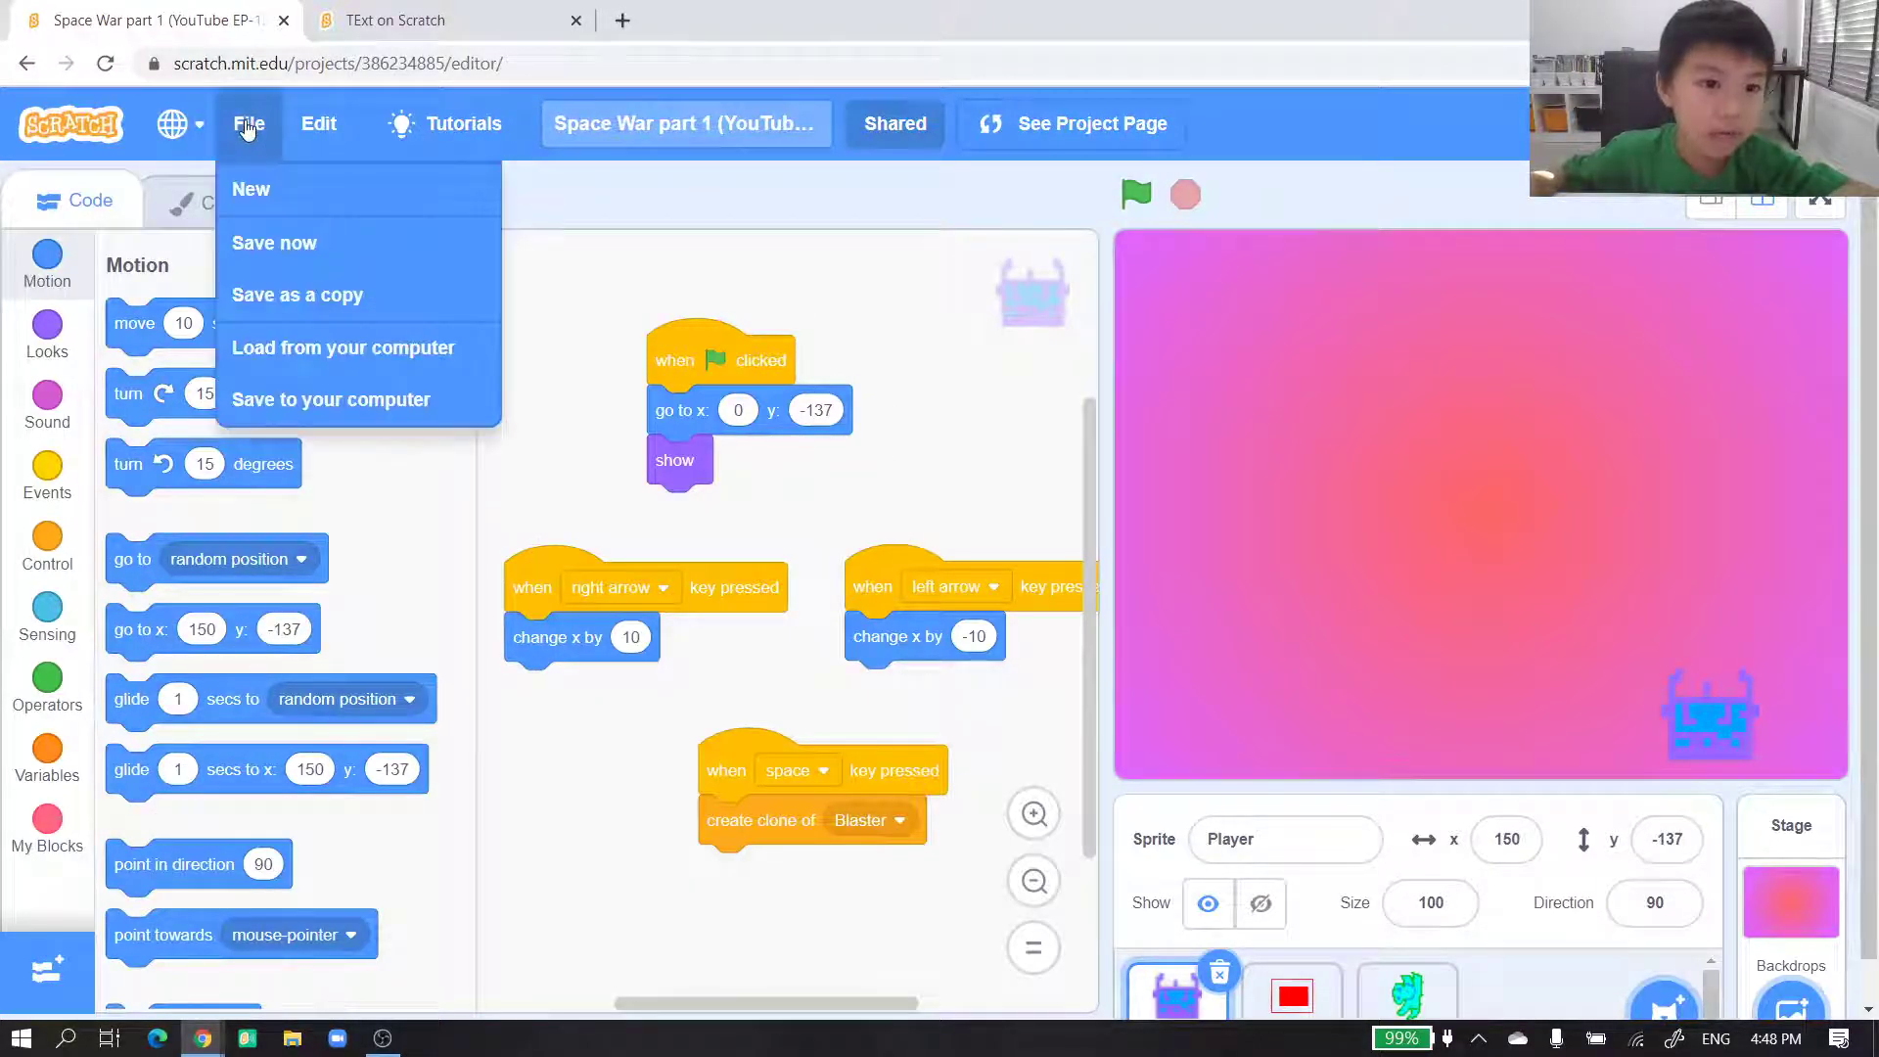
left_click(281, 301)
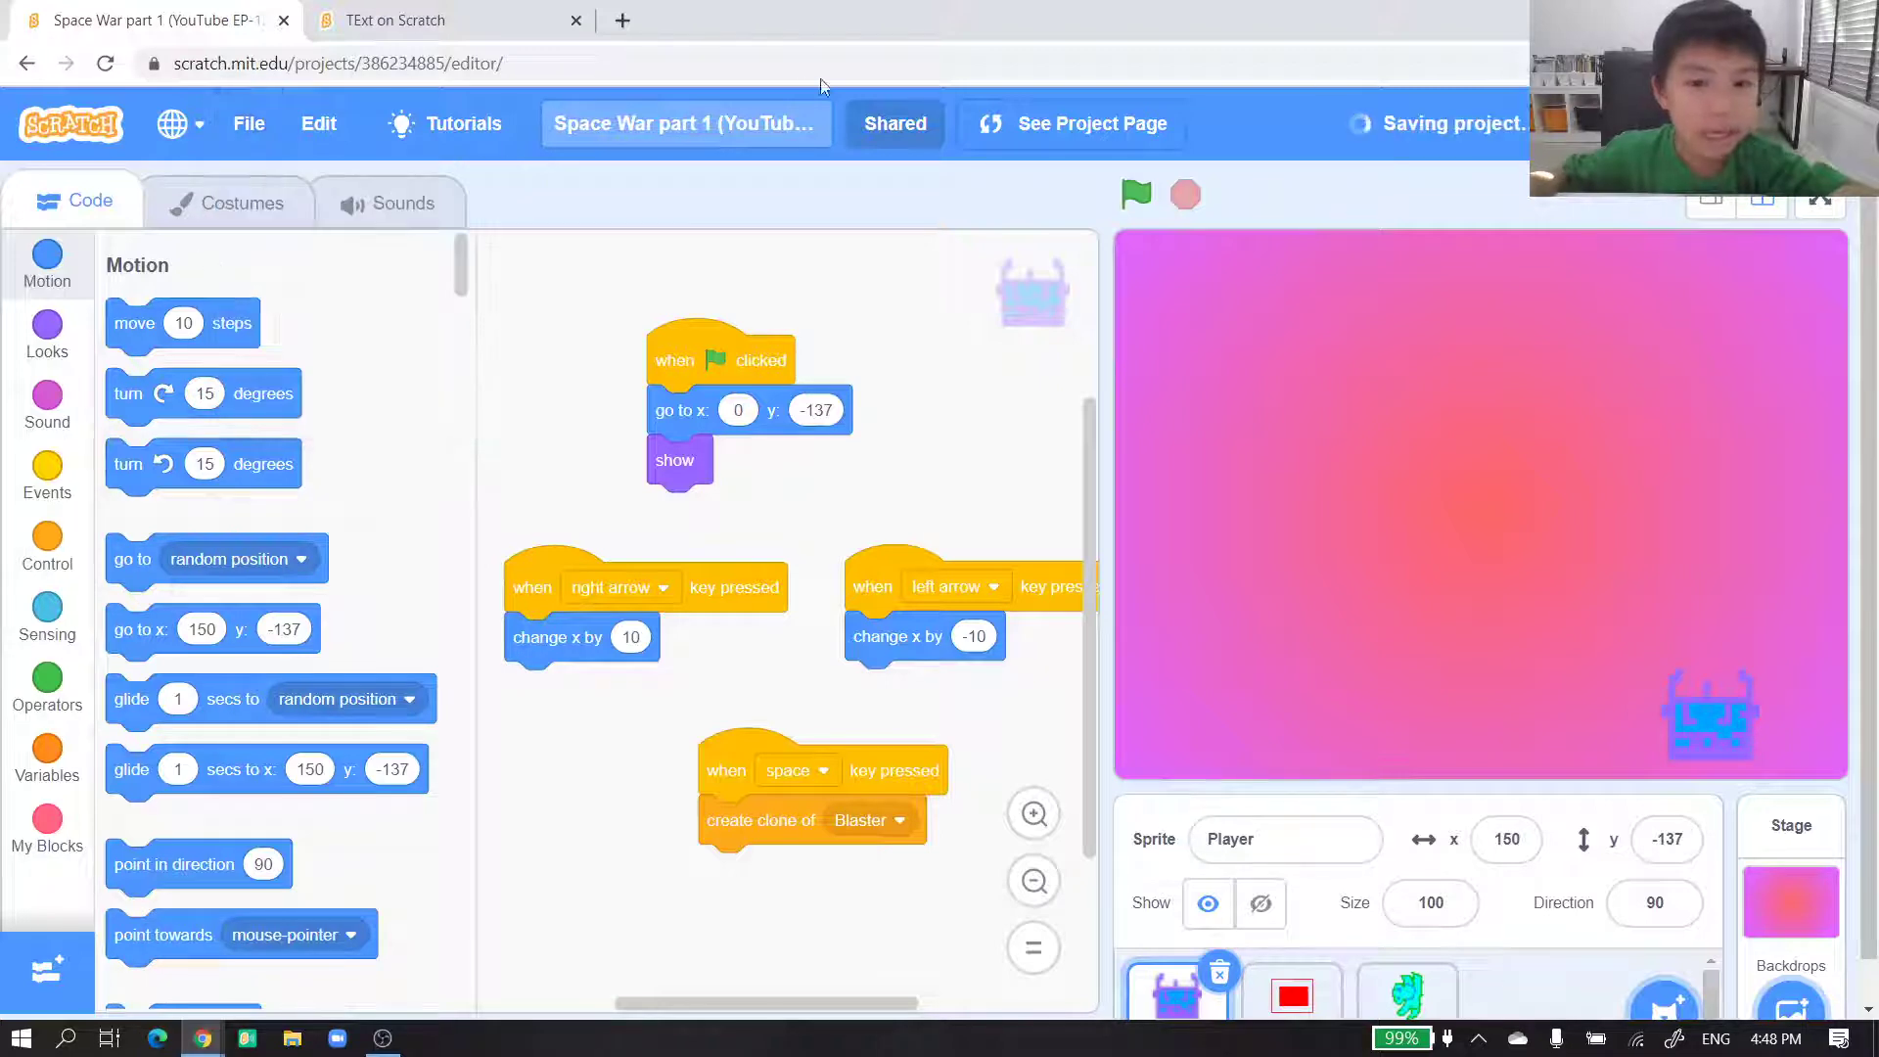
left_click(1016, 132)
- Edit the copy's title from 'Space War part 1 (YouTube EP-12) copy' to 'Space War part 2 (YouTube EP-13)'
left_click(1162, 328)
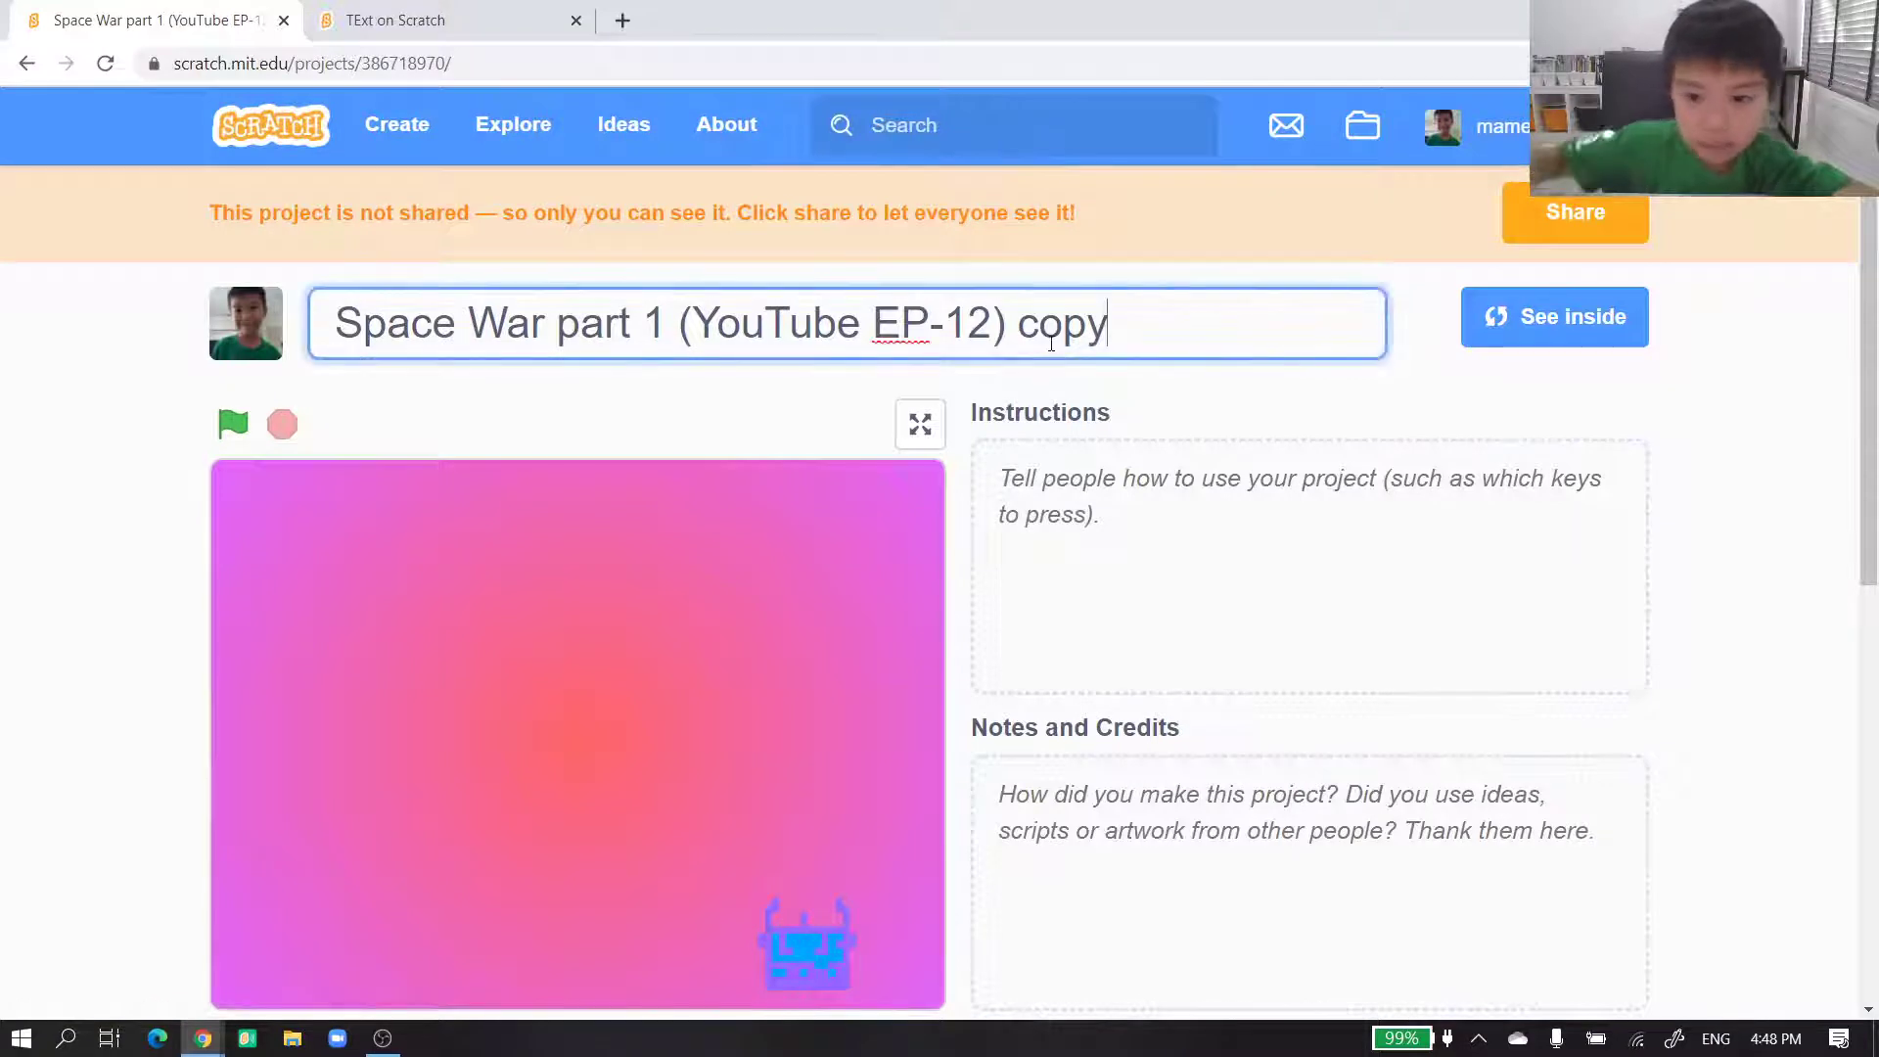
key("BackSpace")
key("BackSpace")
key("BackSpace")
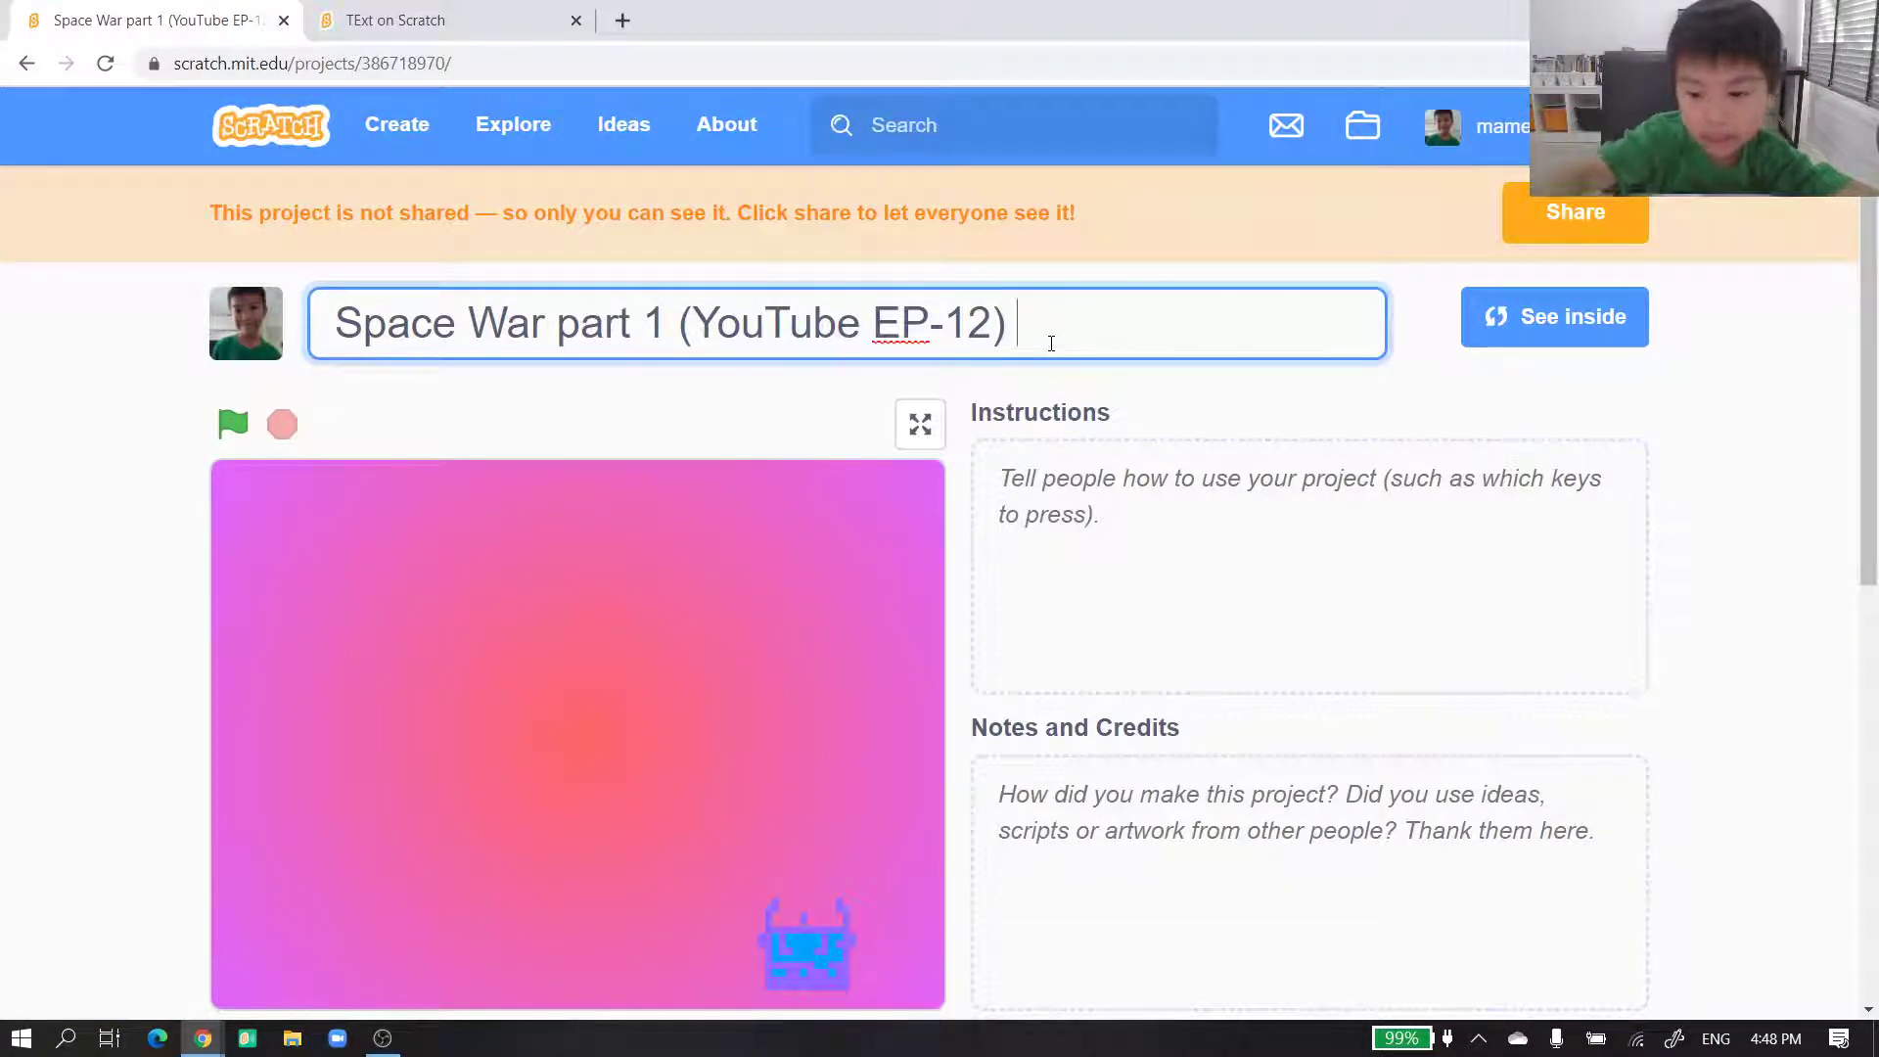
left_click(848, 407)
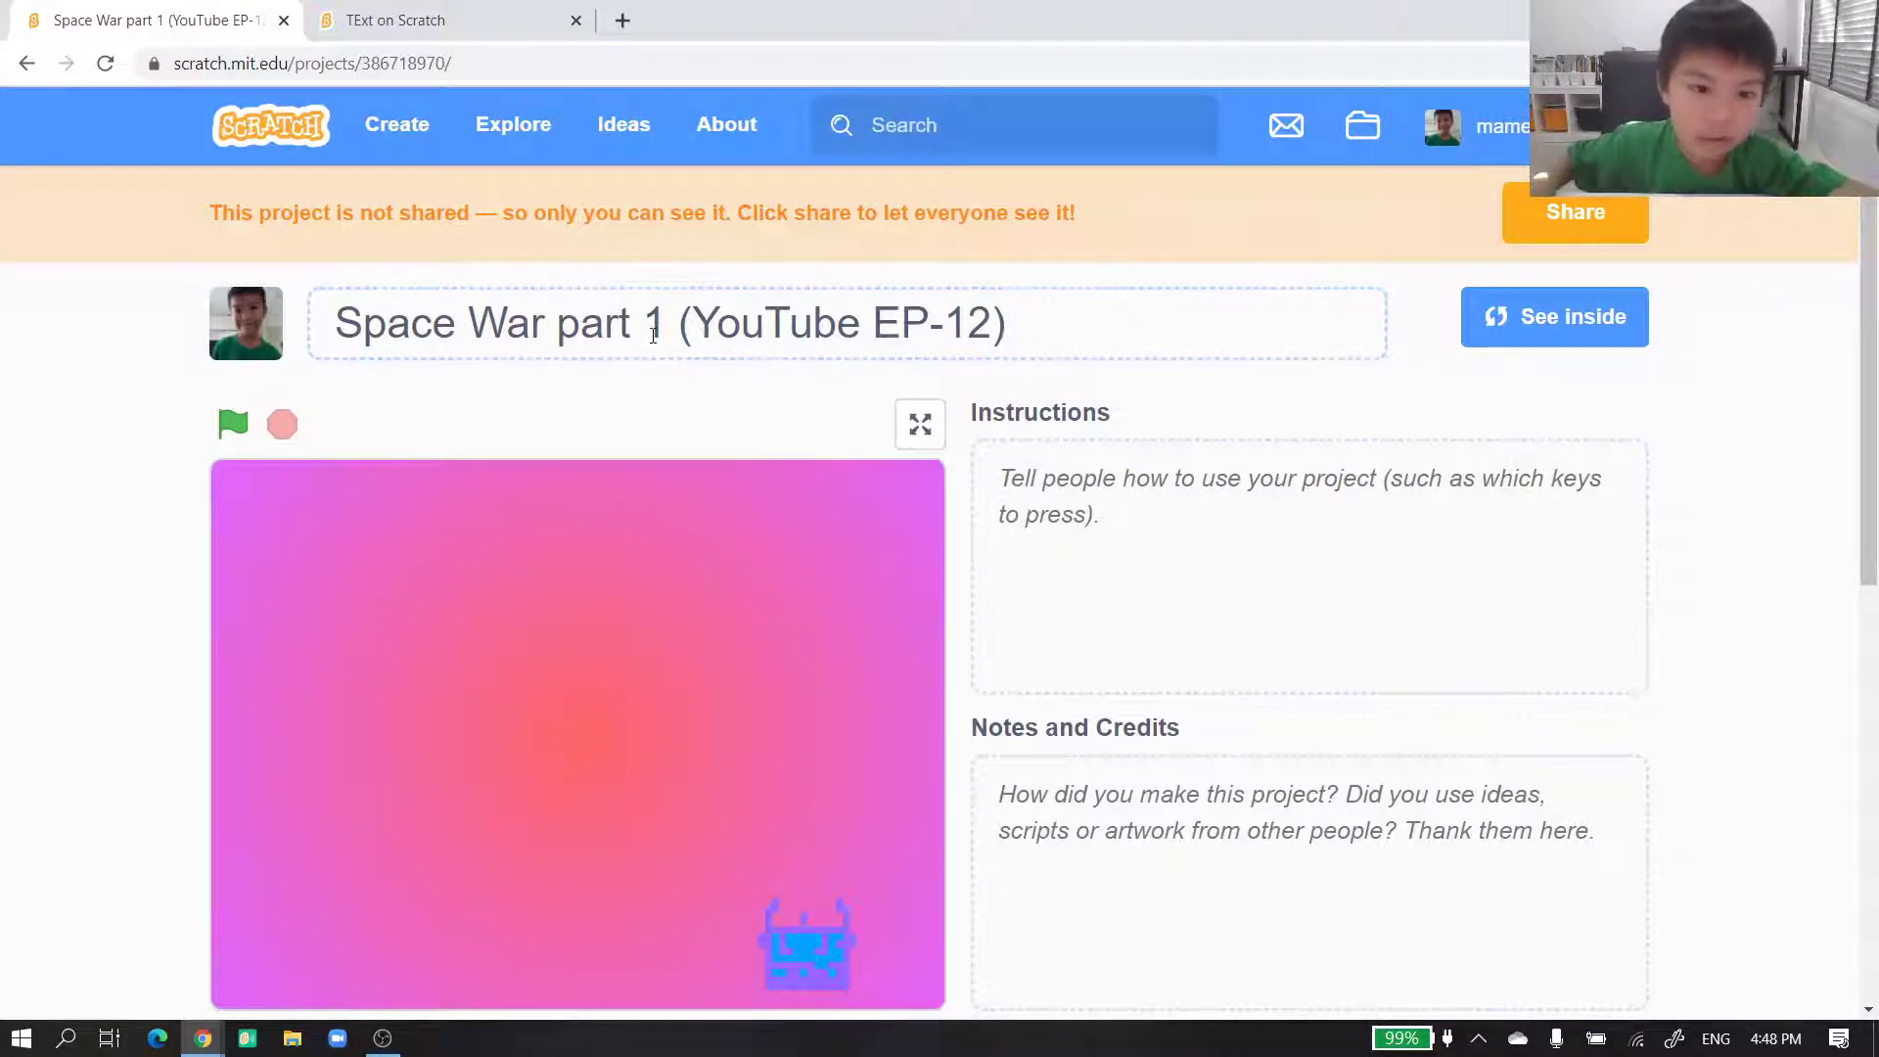
left_click(664, 326)
key("BackSpace")
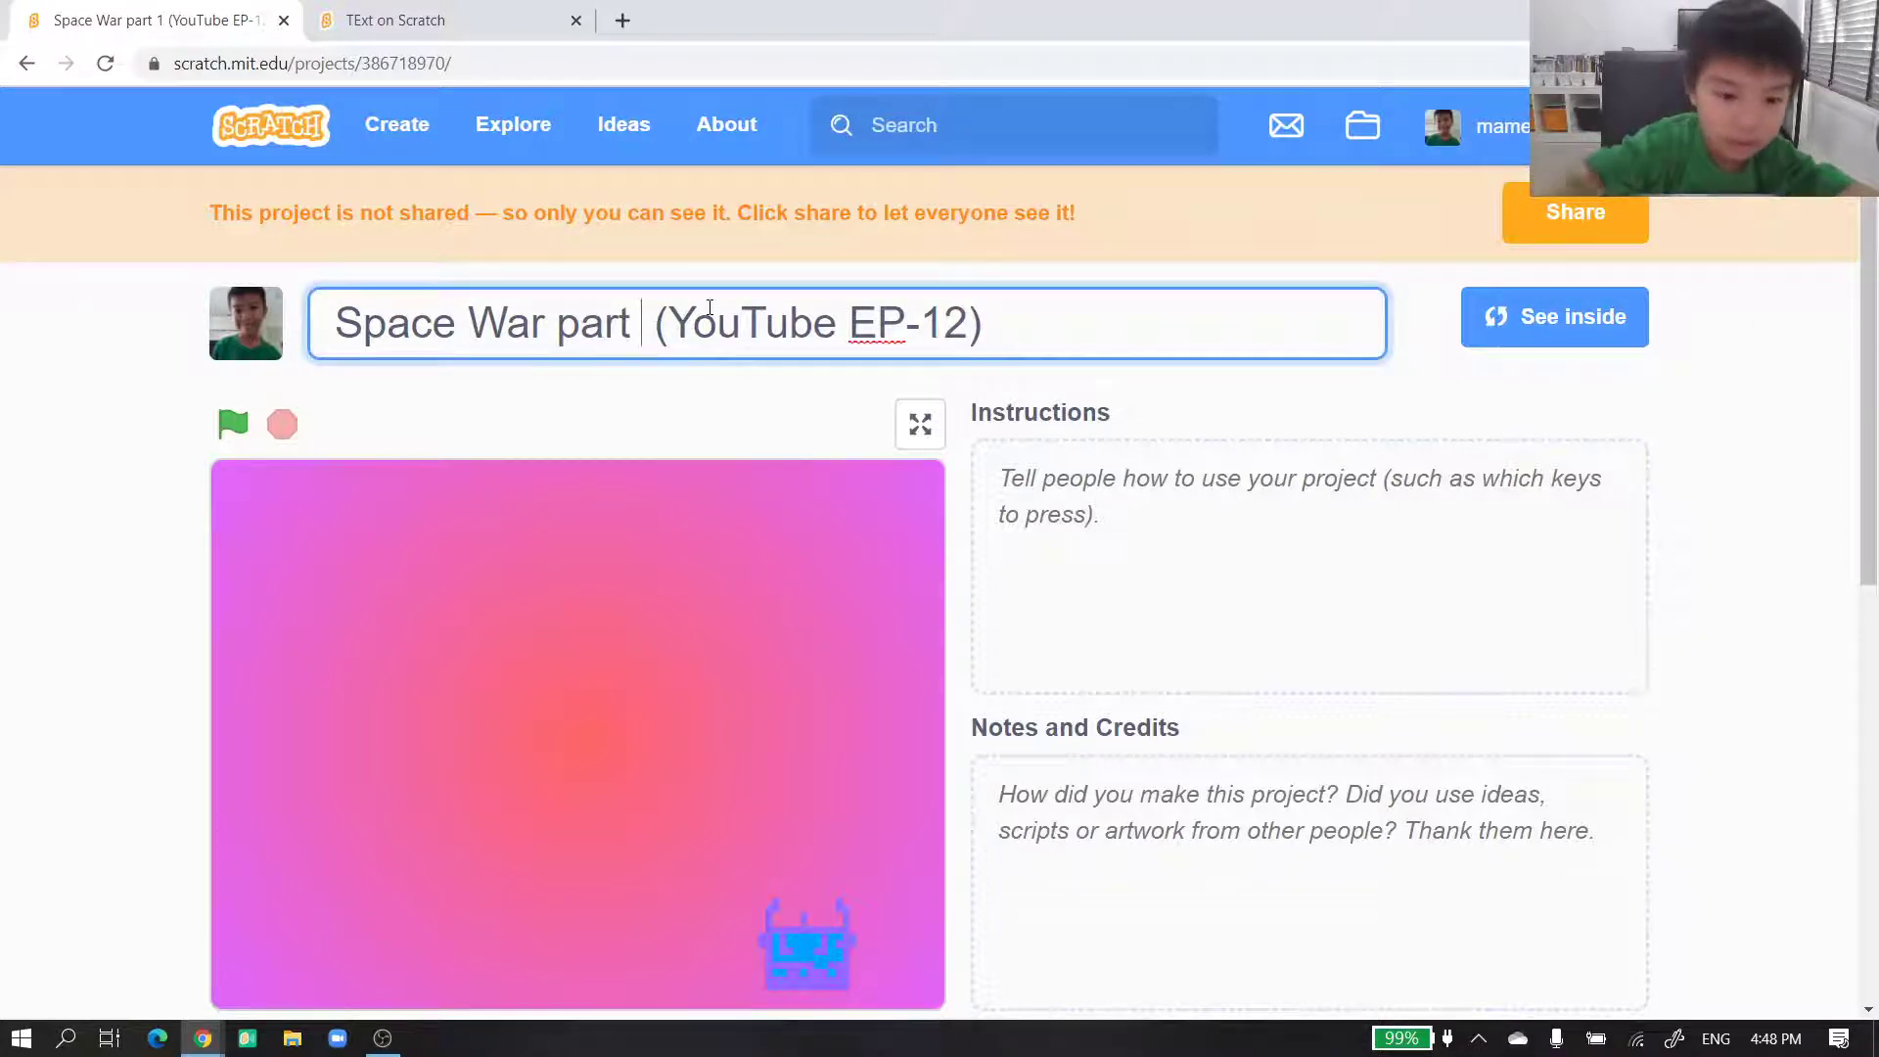
type("2")
left_click(1018, 290)
left_click(996, 323)
key("BackSpace")
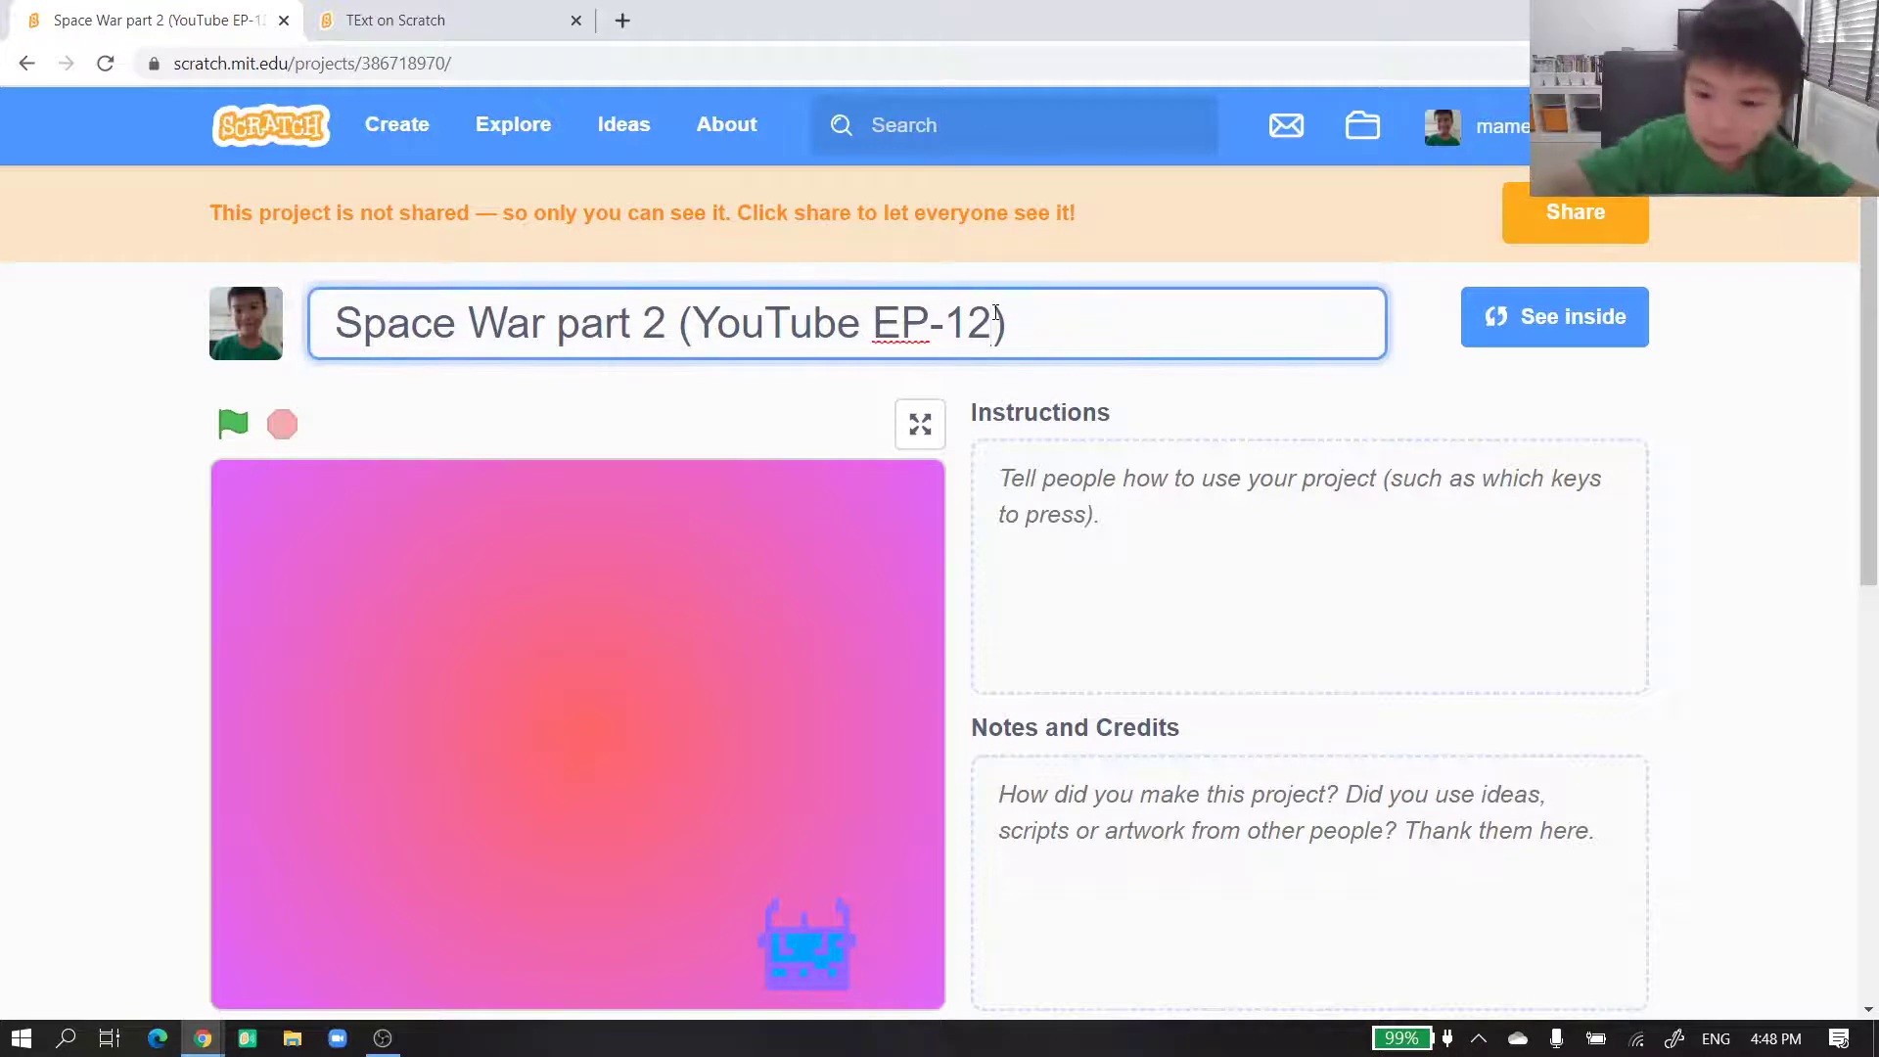
type("3")
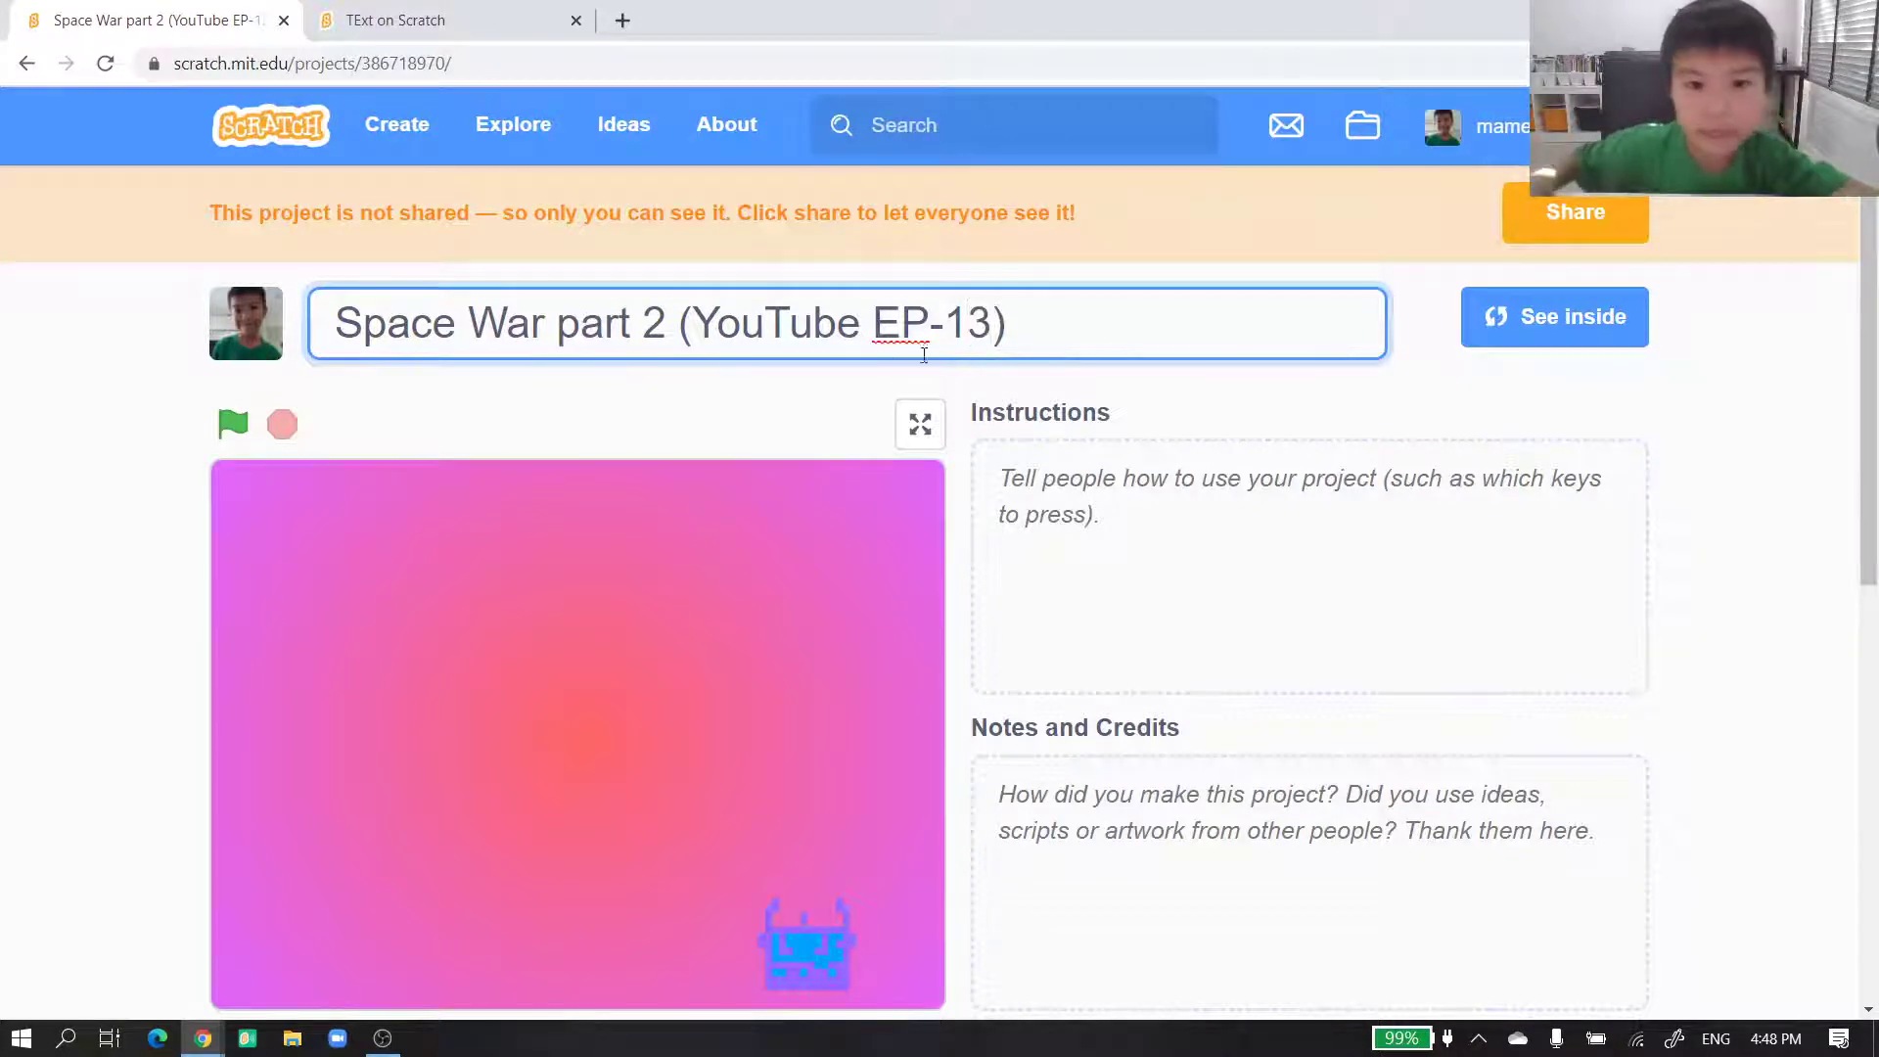
left_click(773, 398)
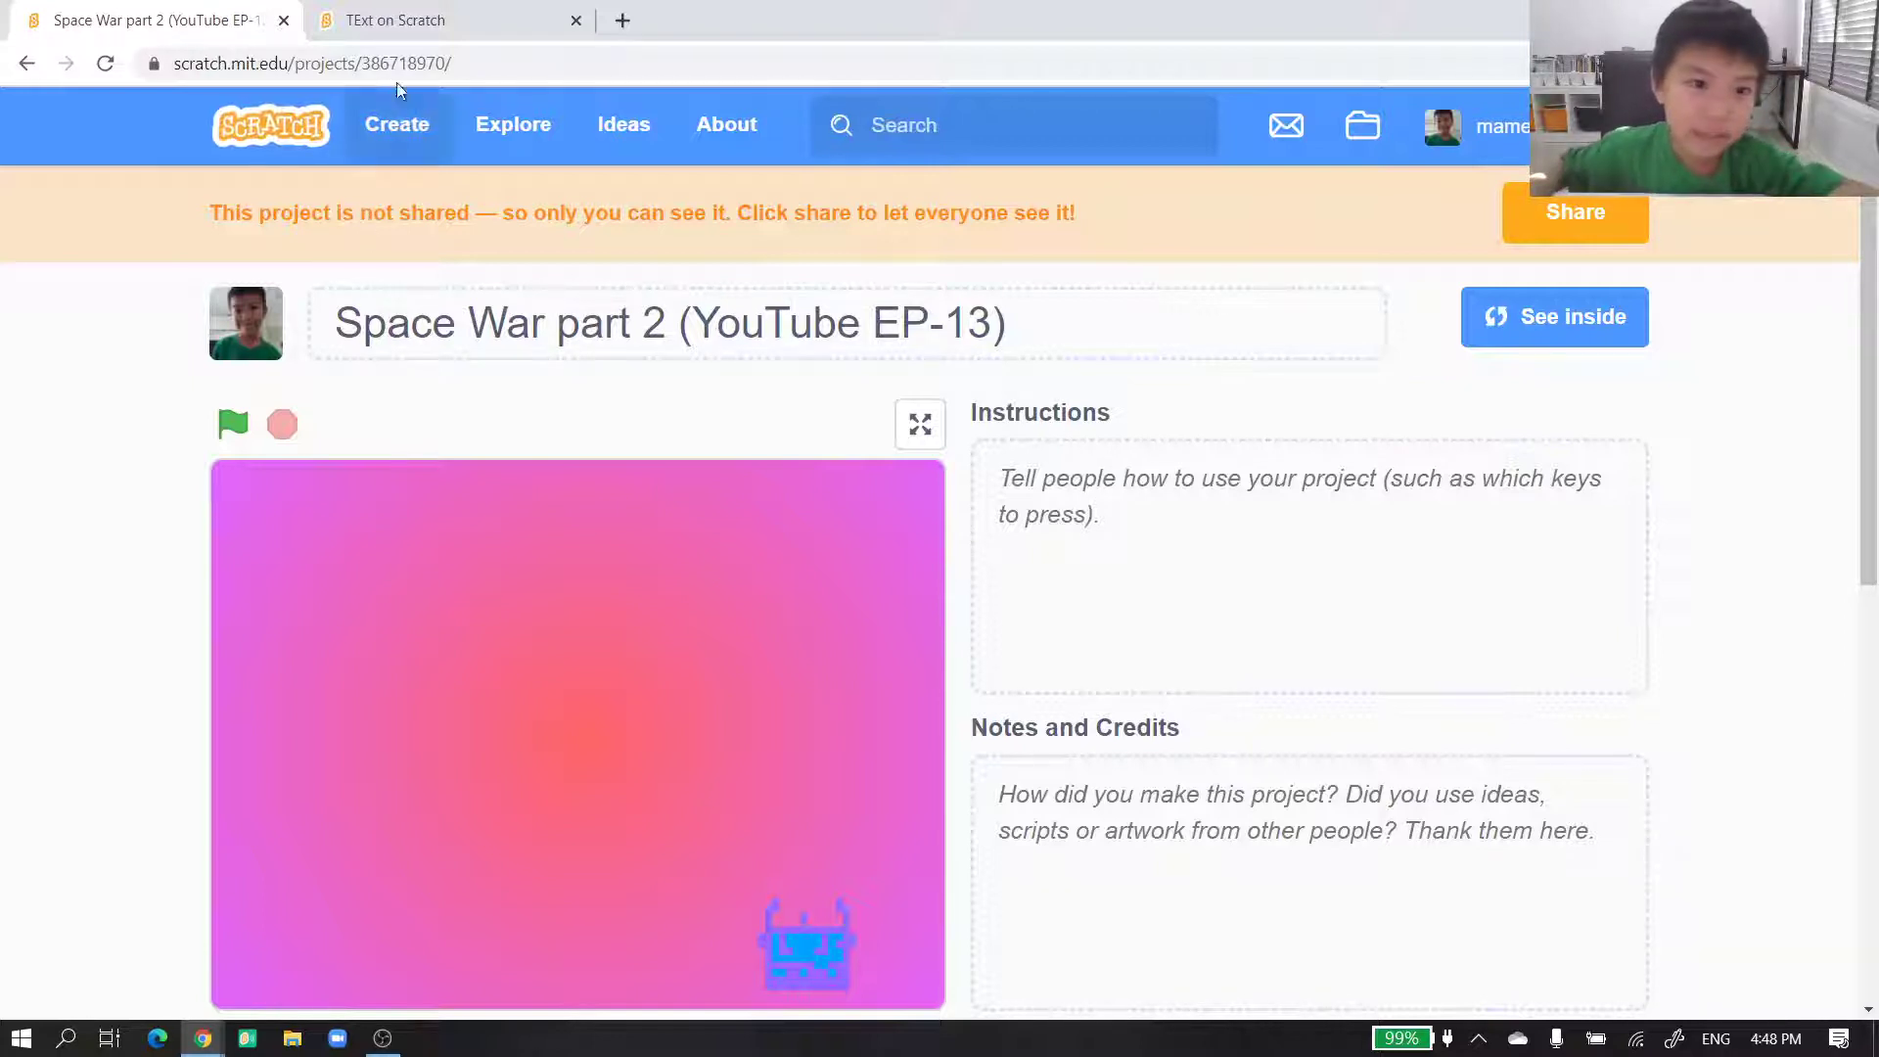
- Retitle the notes project 'TExt' on its project page, then close its tab
left_click(395, 20)
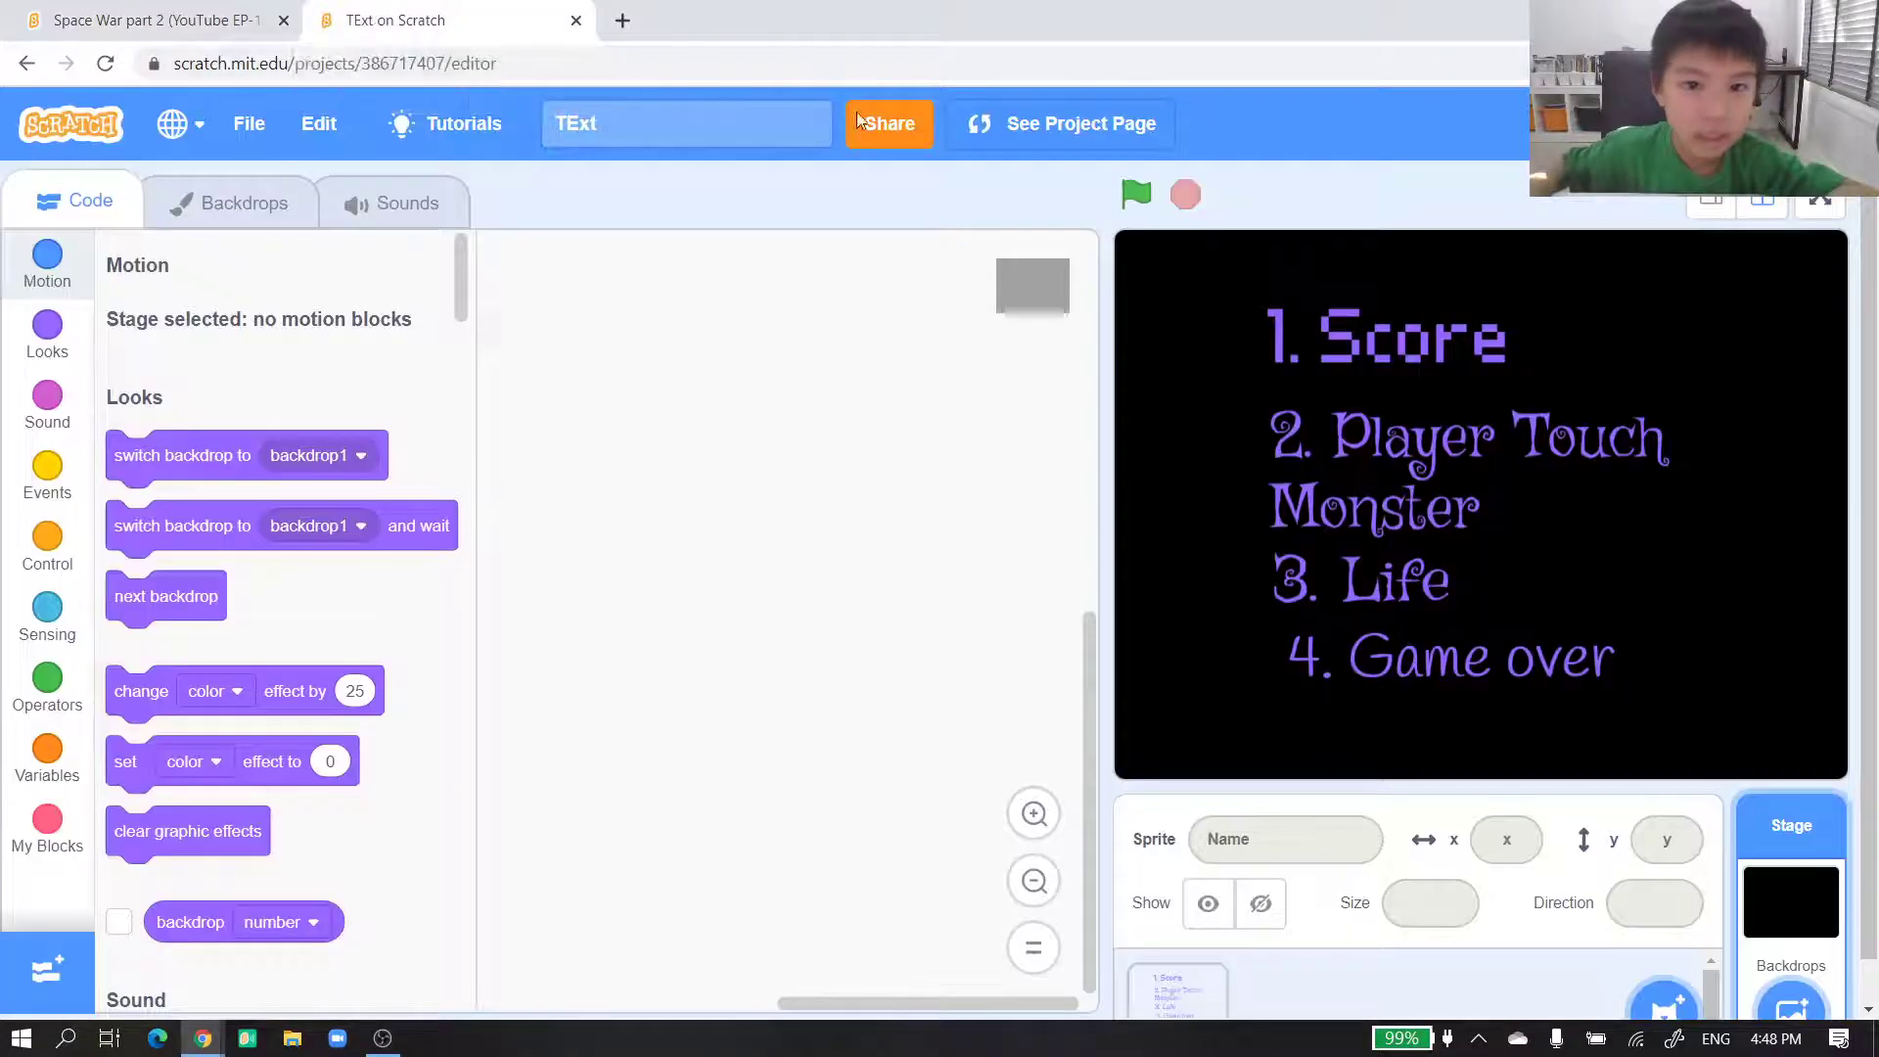
left_click(1003, 123)
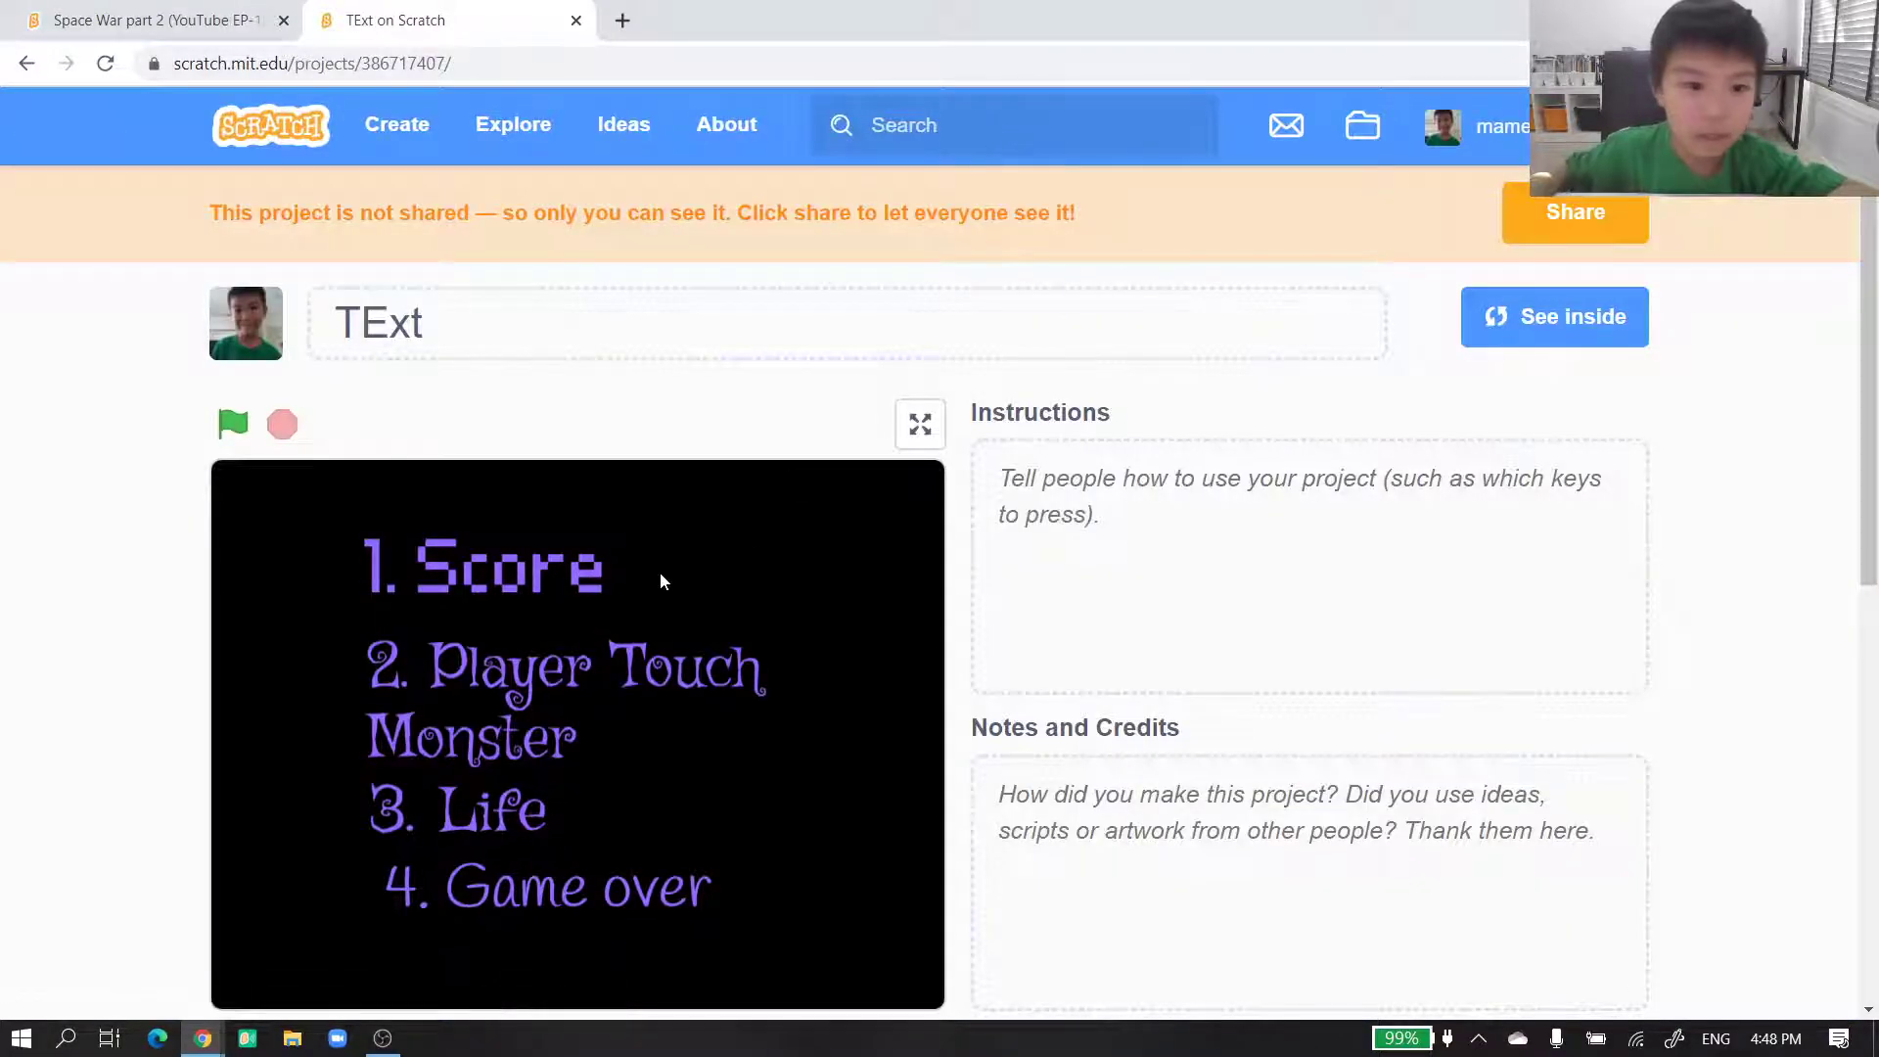
scroll(635, 566, "down", 1)
scroll(636, 566, "up", 1)
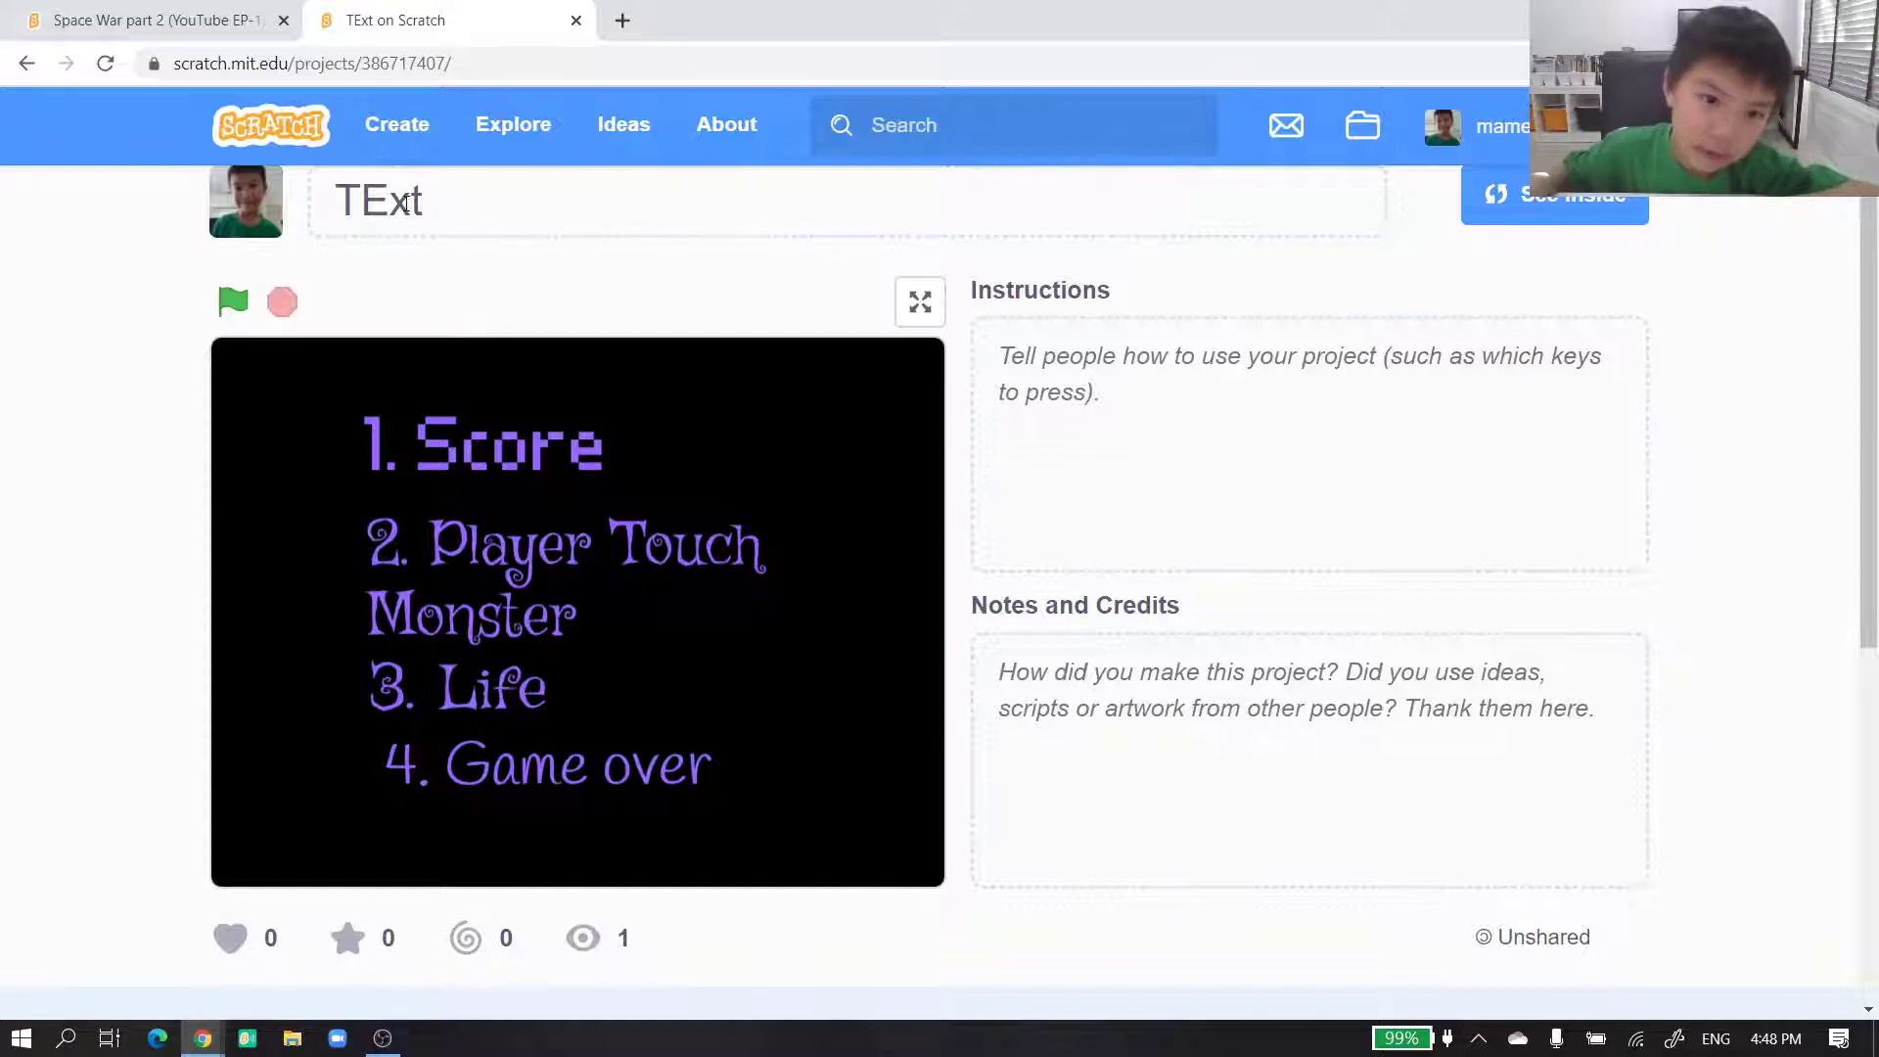
left_click_drag(446, 204, 319, 213)
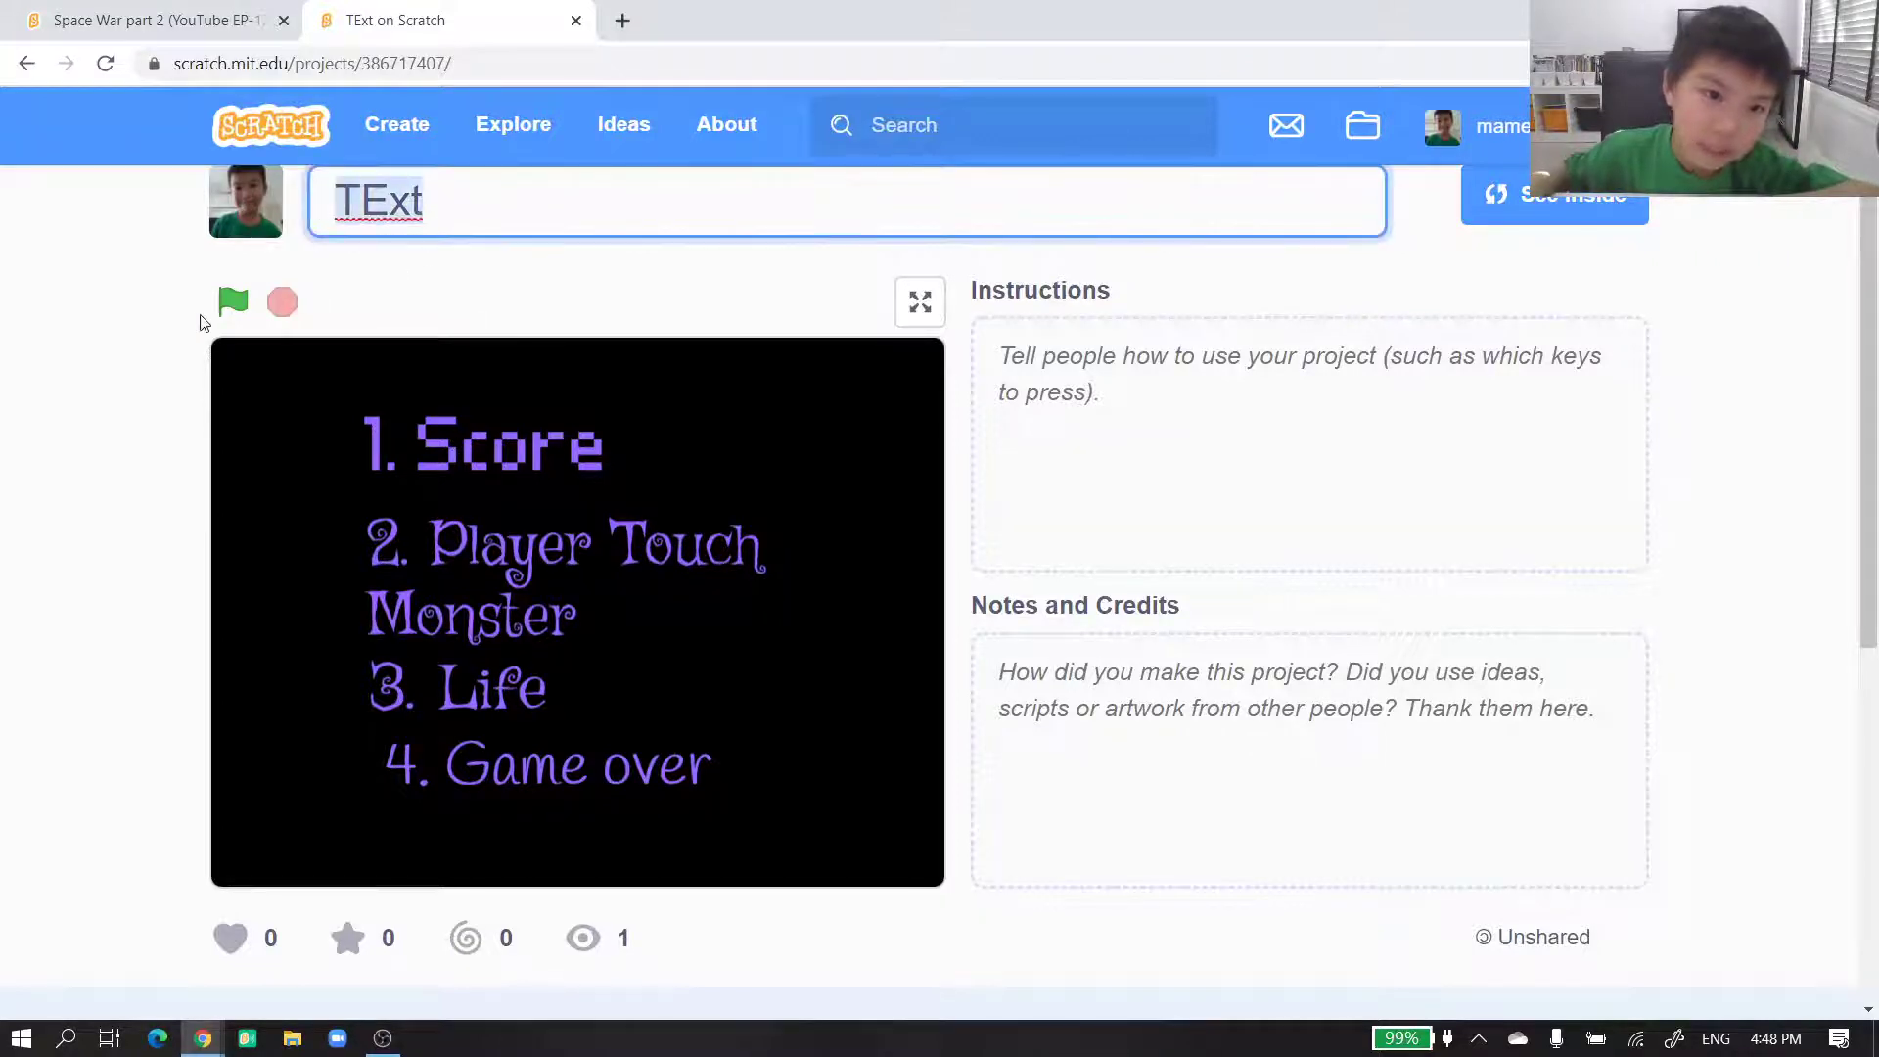
key("End")
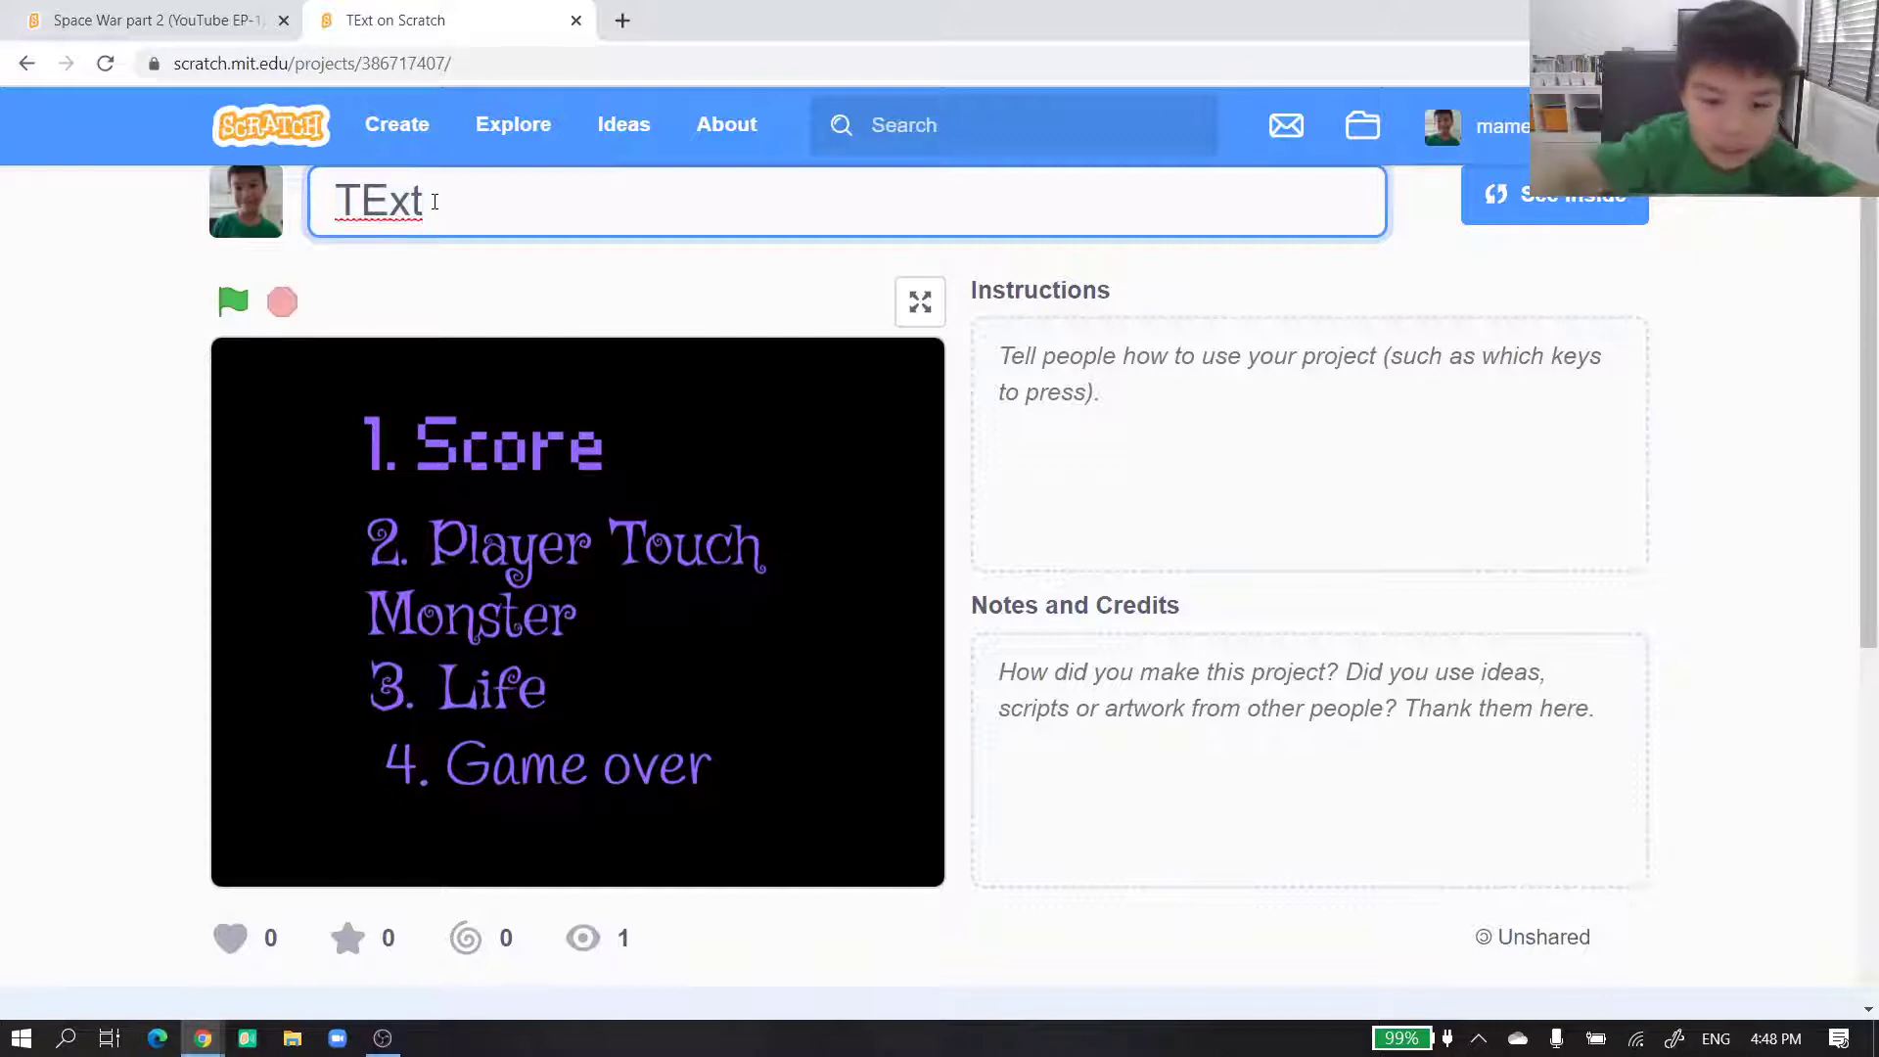
key("BackSpace")
key("BackSpace")
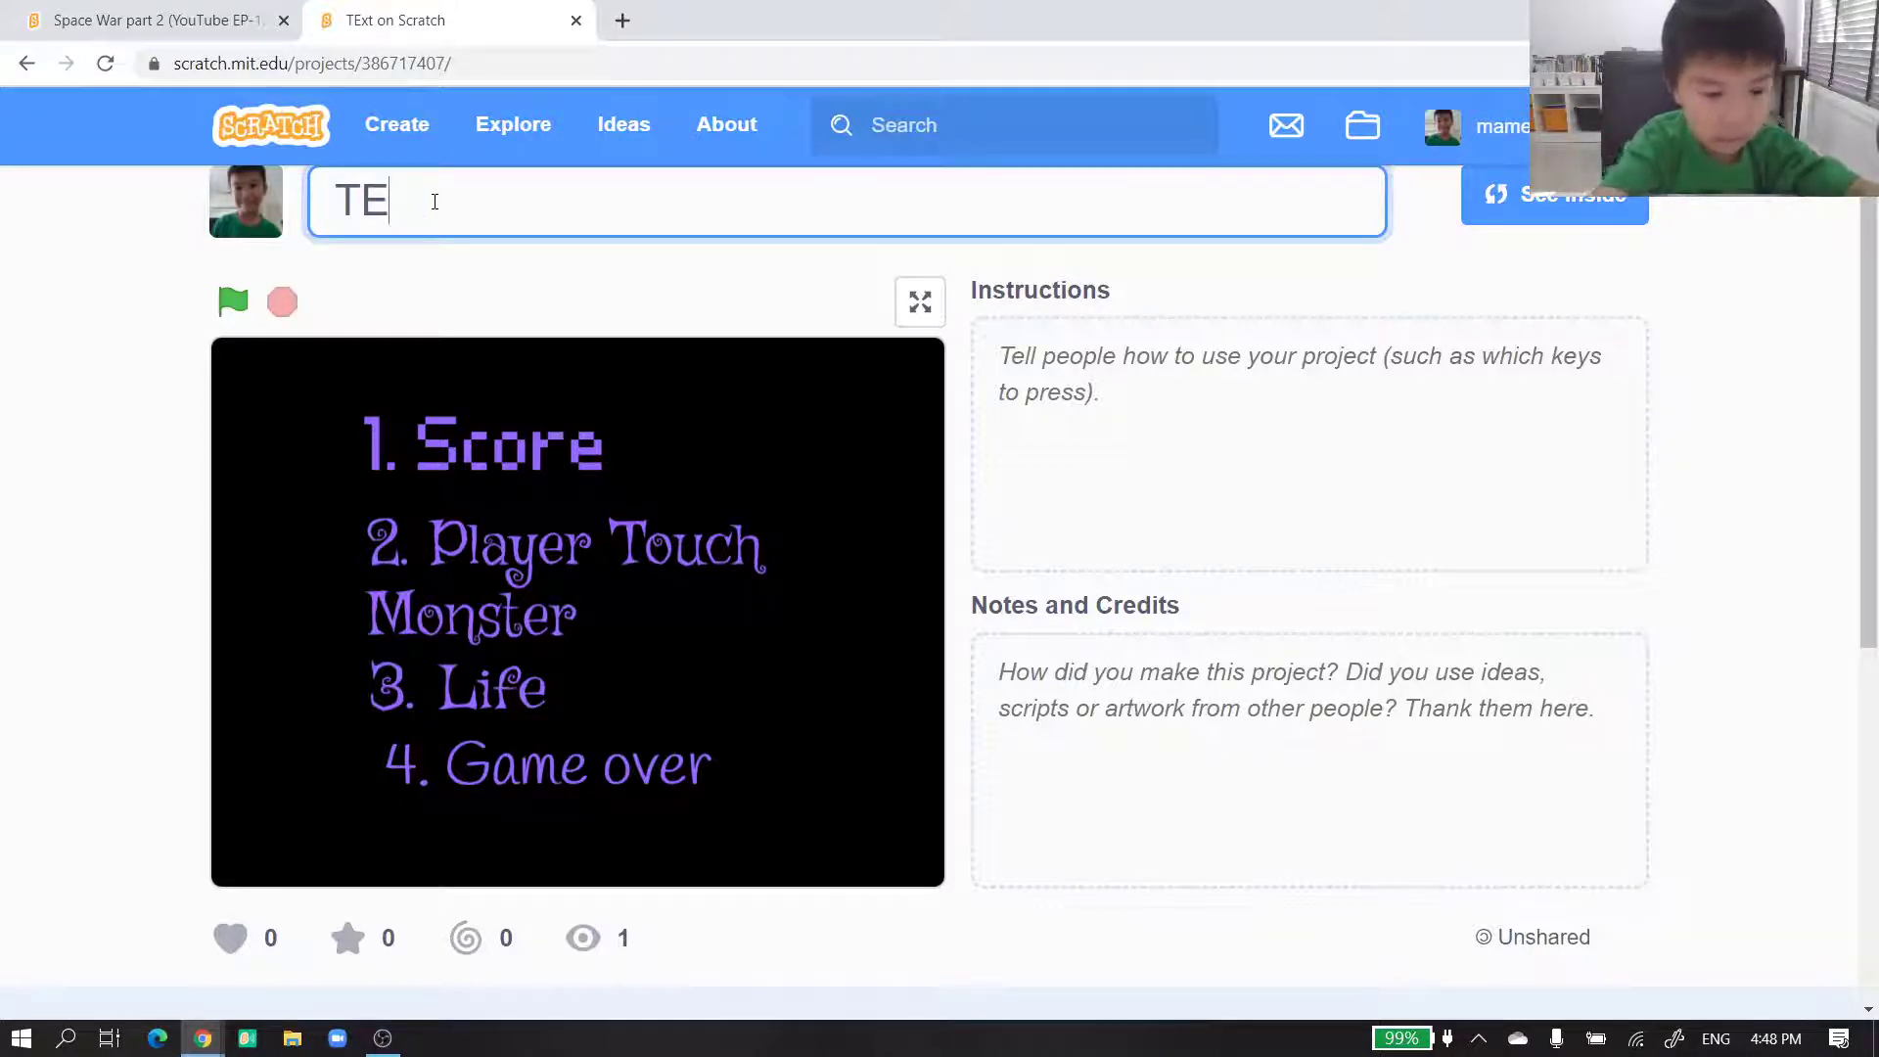
type("XT")
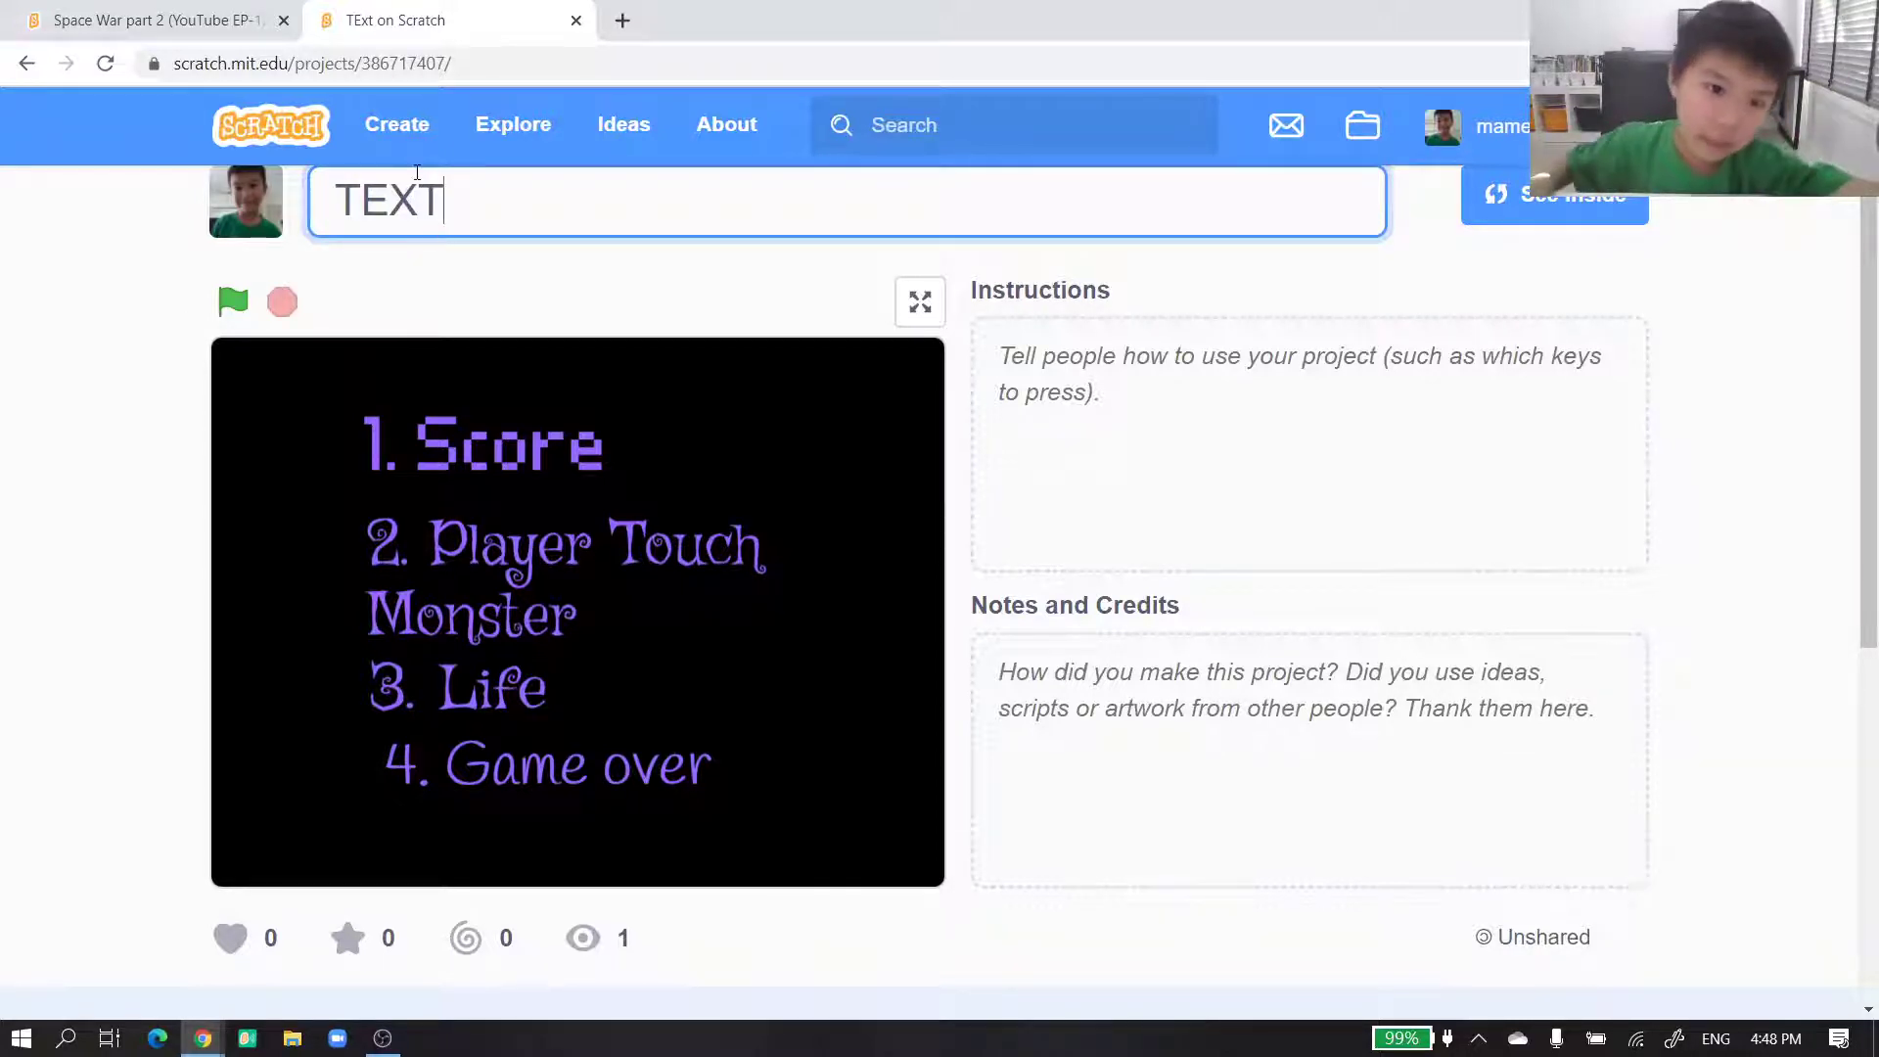
key("BackSpace")
key("BackSpace")
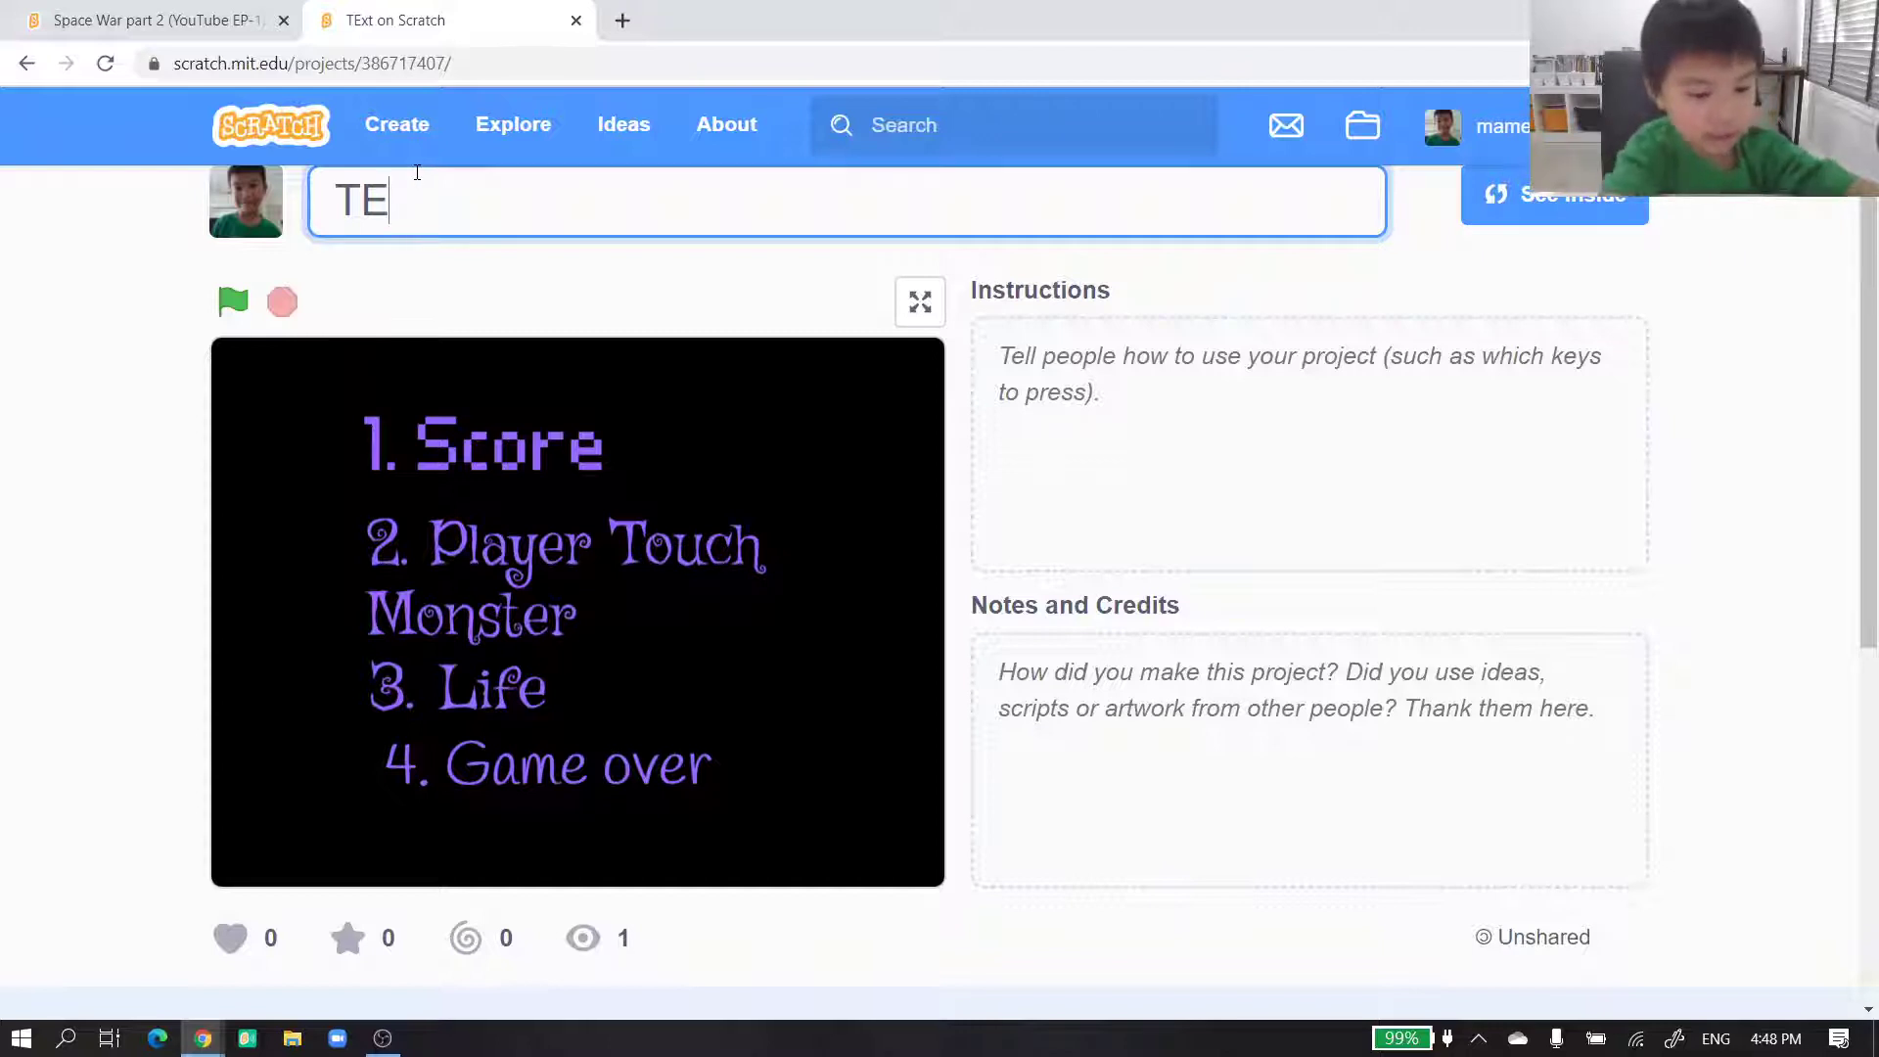
type("x")
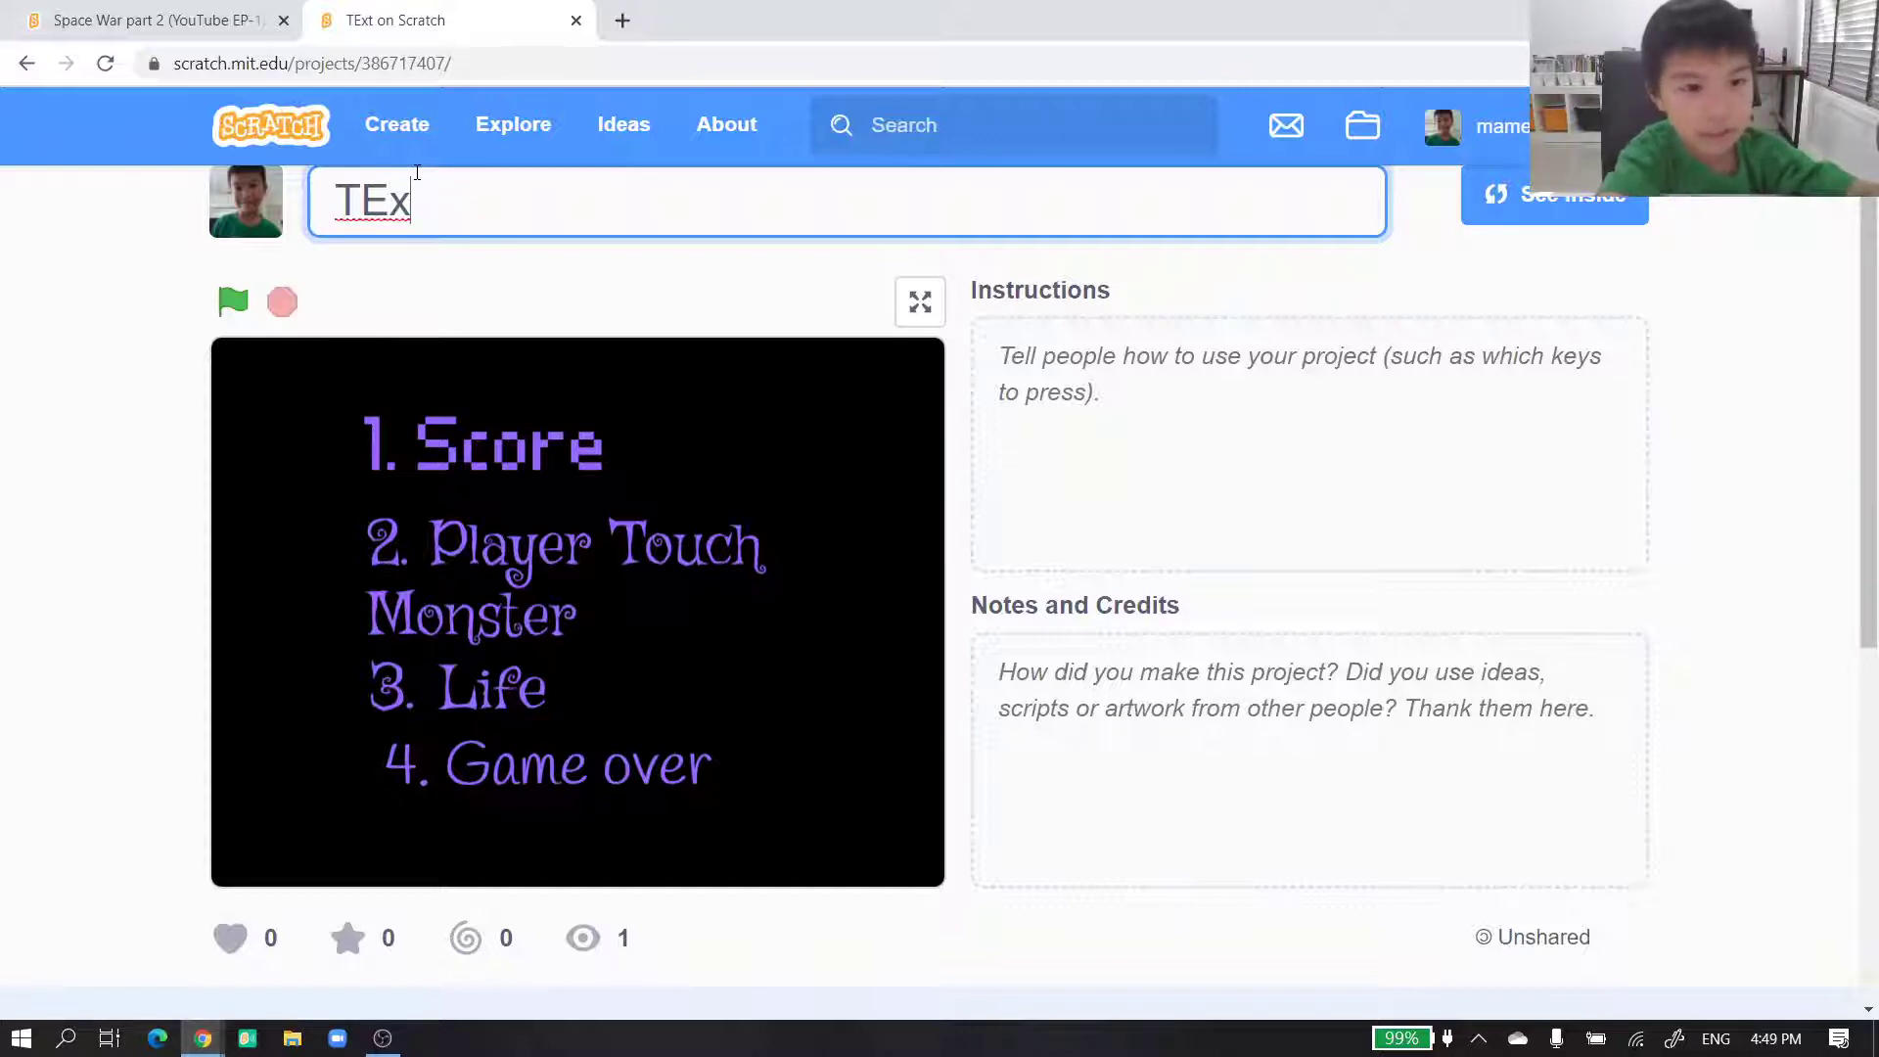
type("t")
left_click(430, 305)
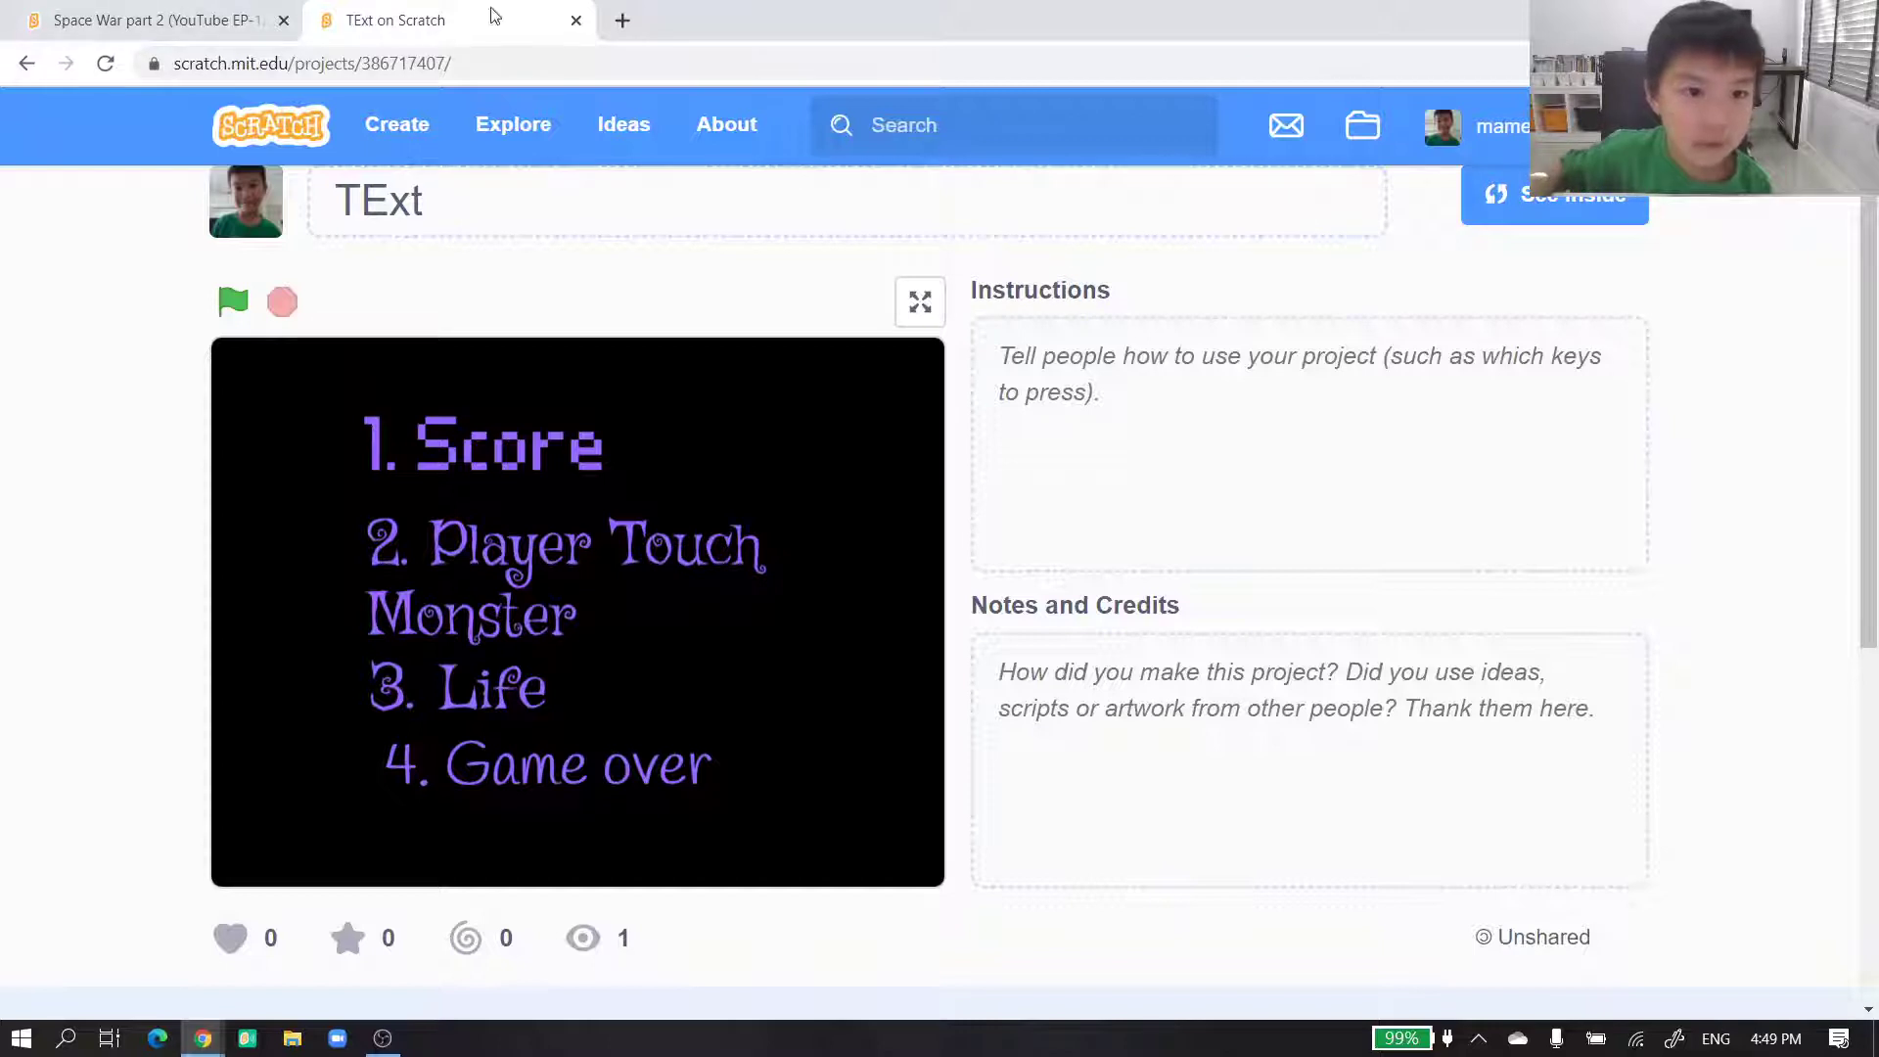
left_click(577, 21)
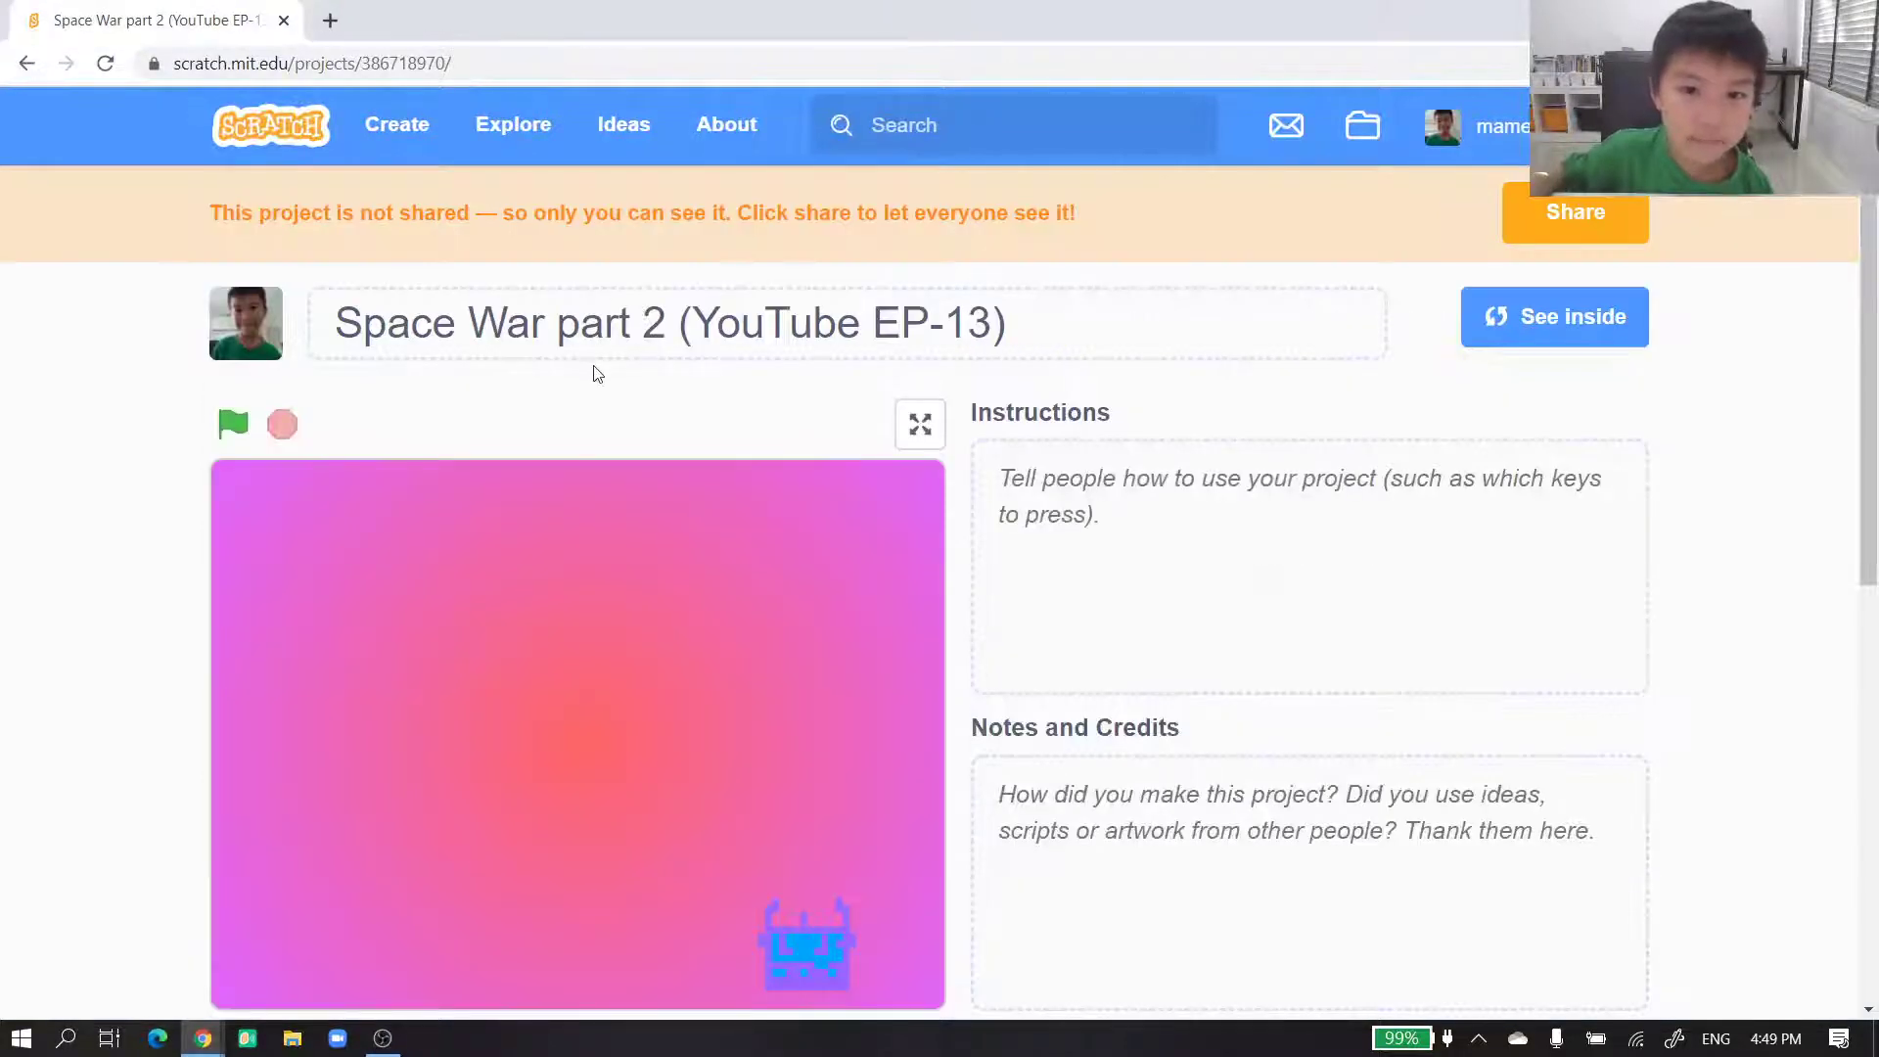
scroll(595, 368, "down", 1)
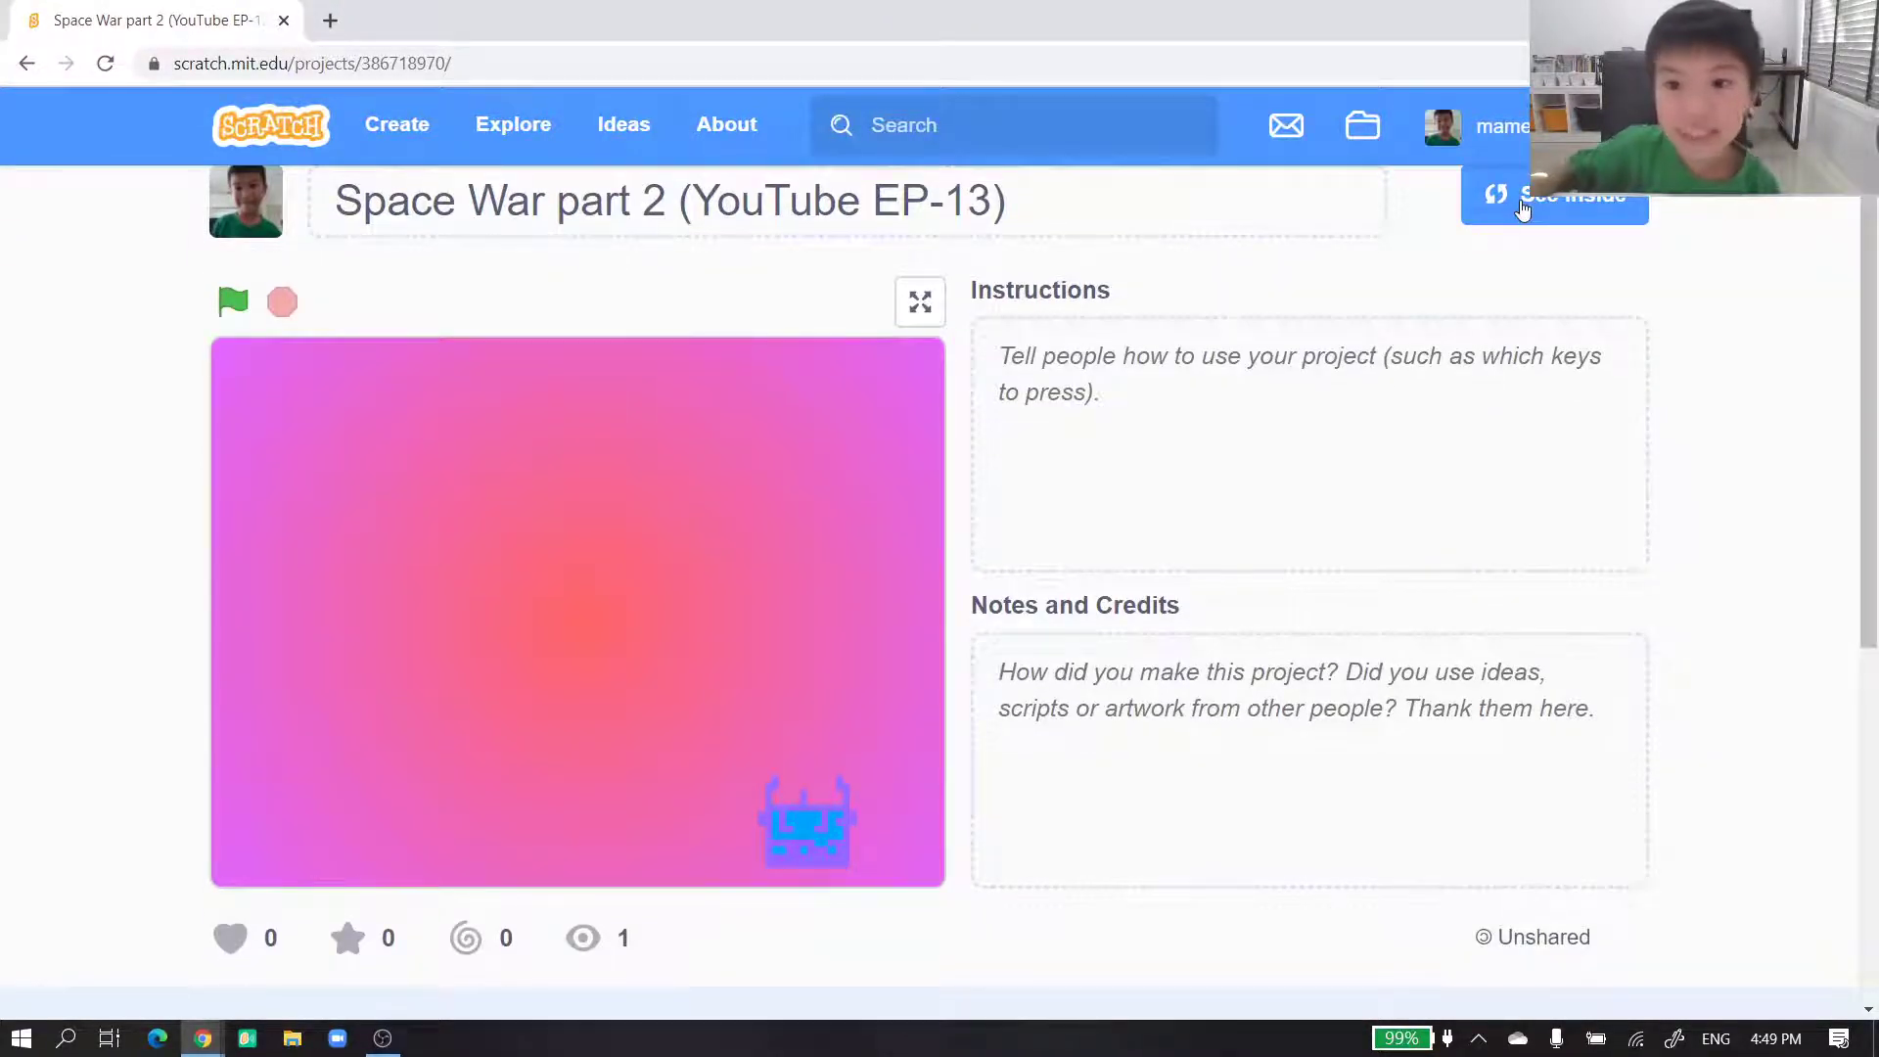
- Open Space War part 2 in the editor and show the Variables blocks
left_click(1523, 206)
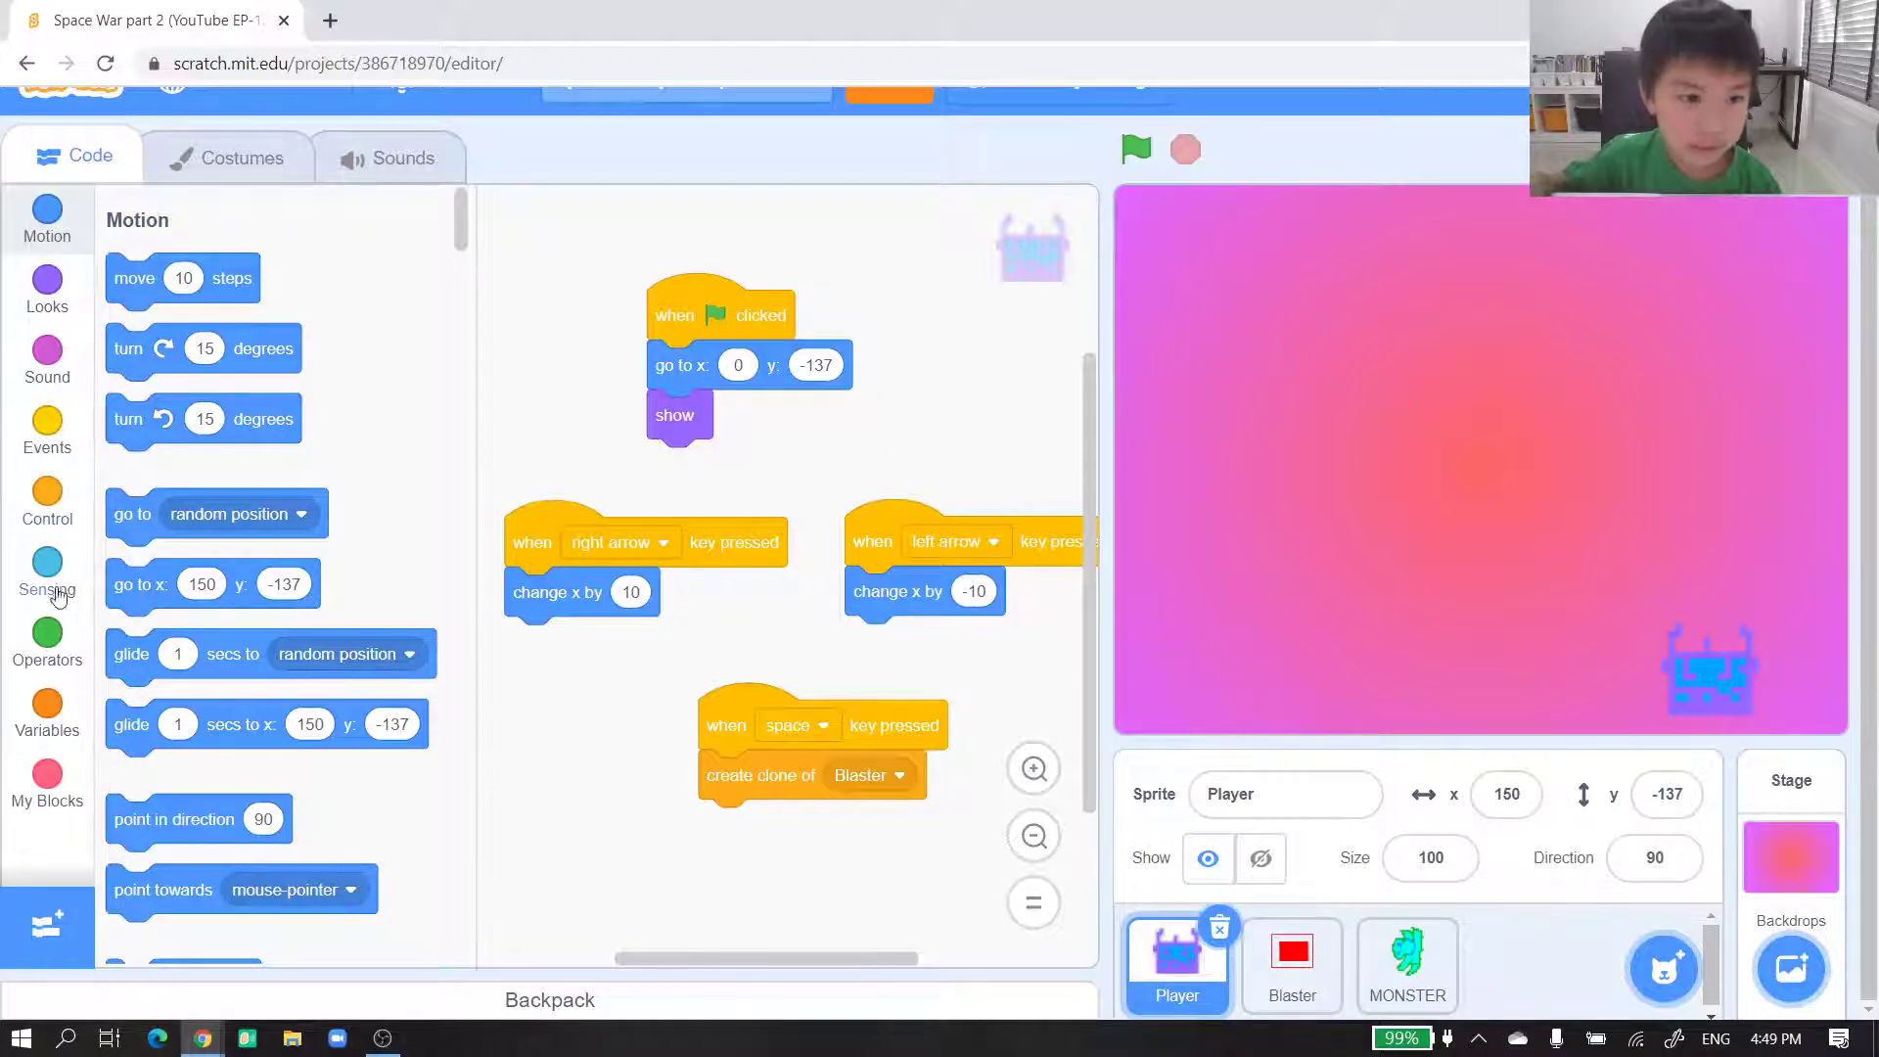
scroll(600, 675, "down", 2)
scroll(676, 690, "up", 2)
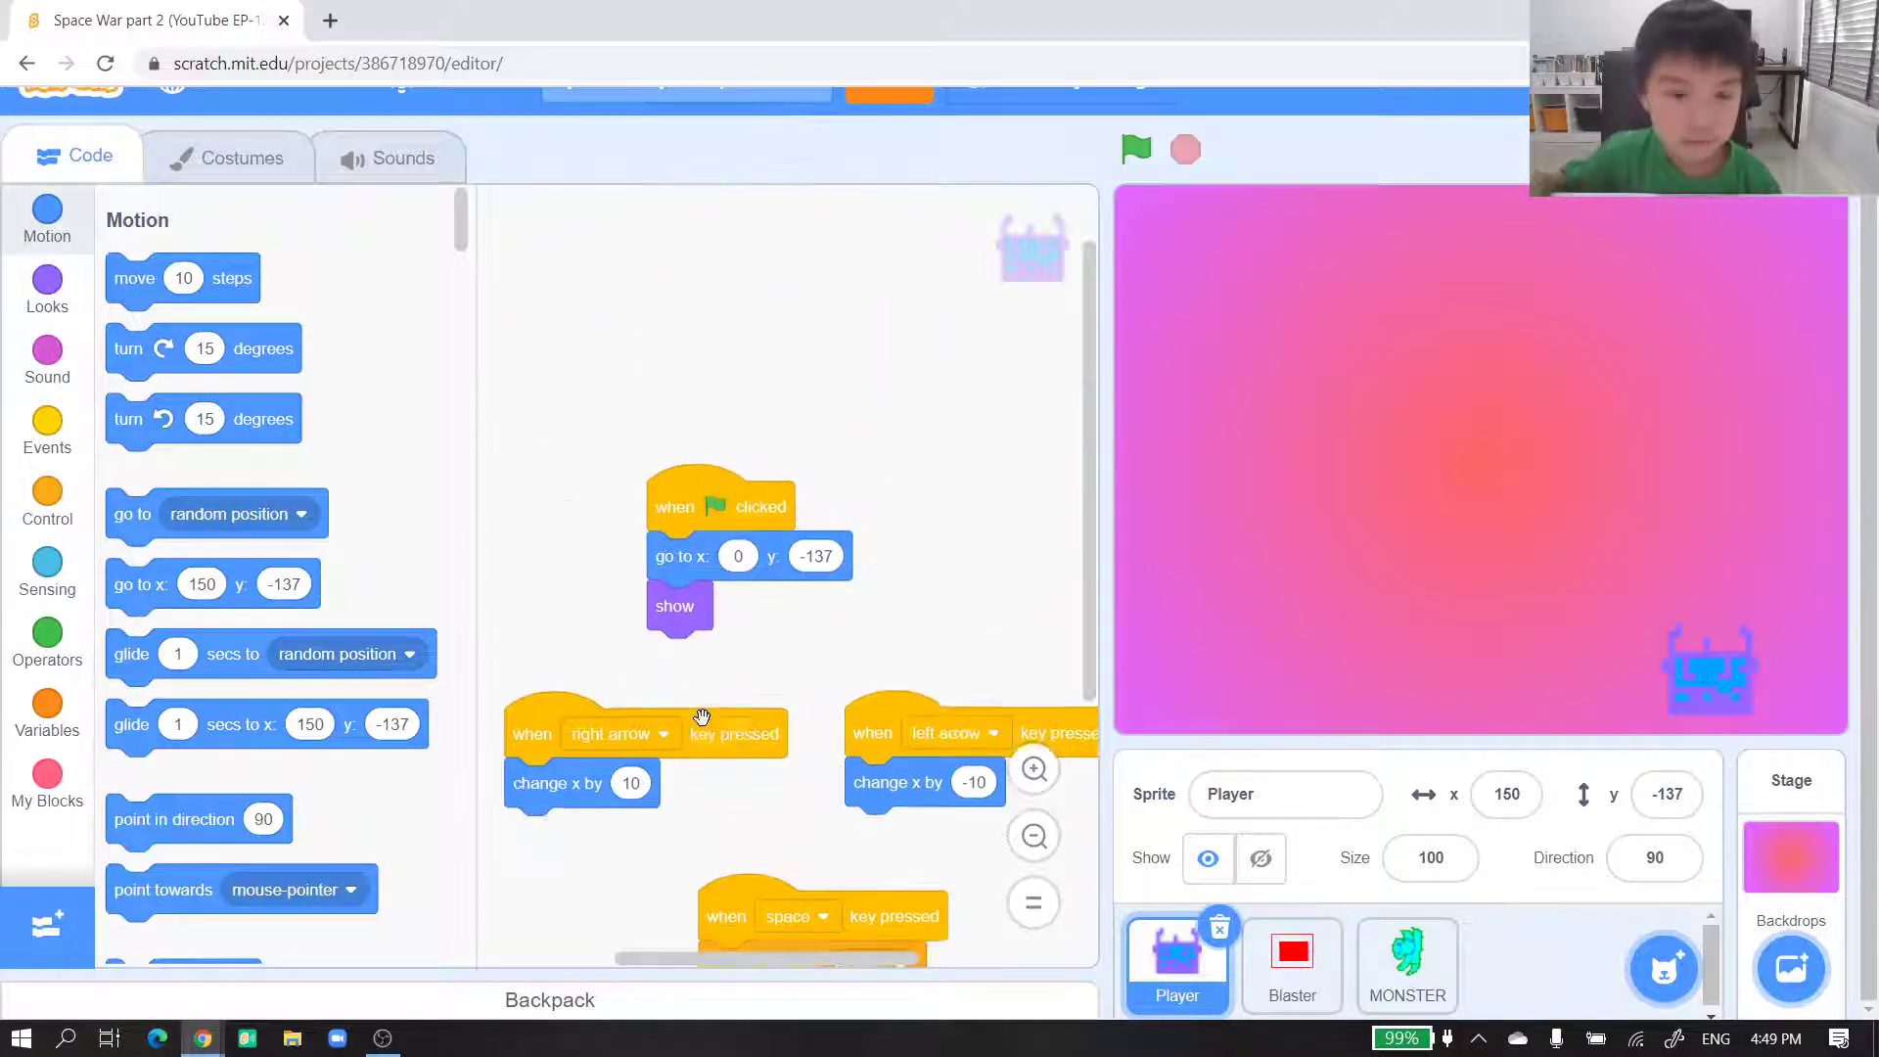
scroll(687, 701, "up", 2)
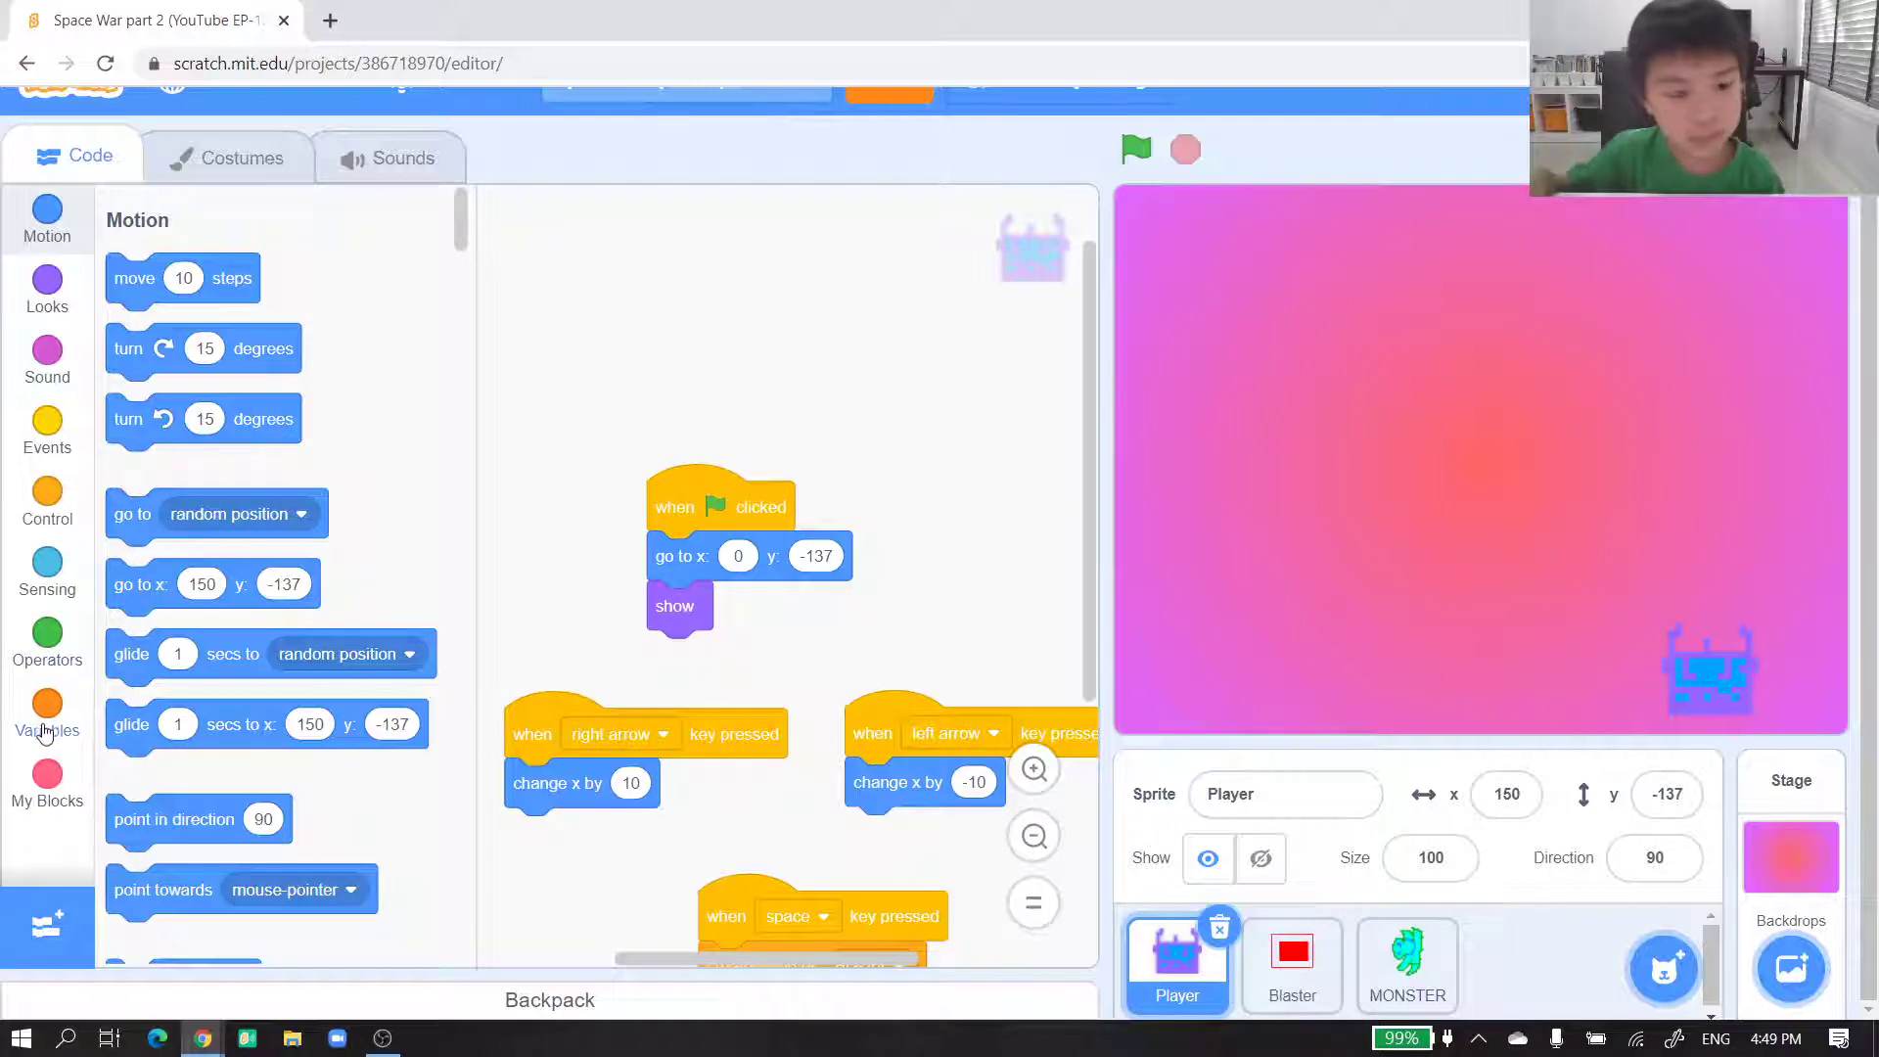
left_click(48, 714)
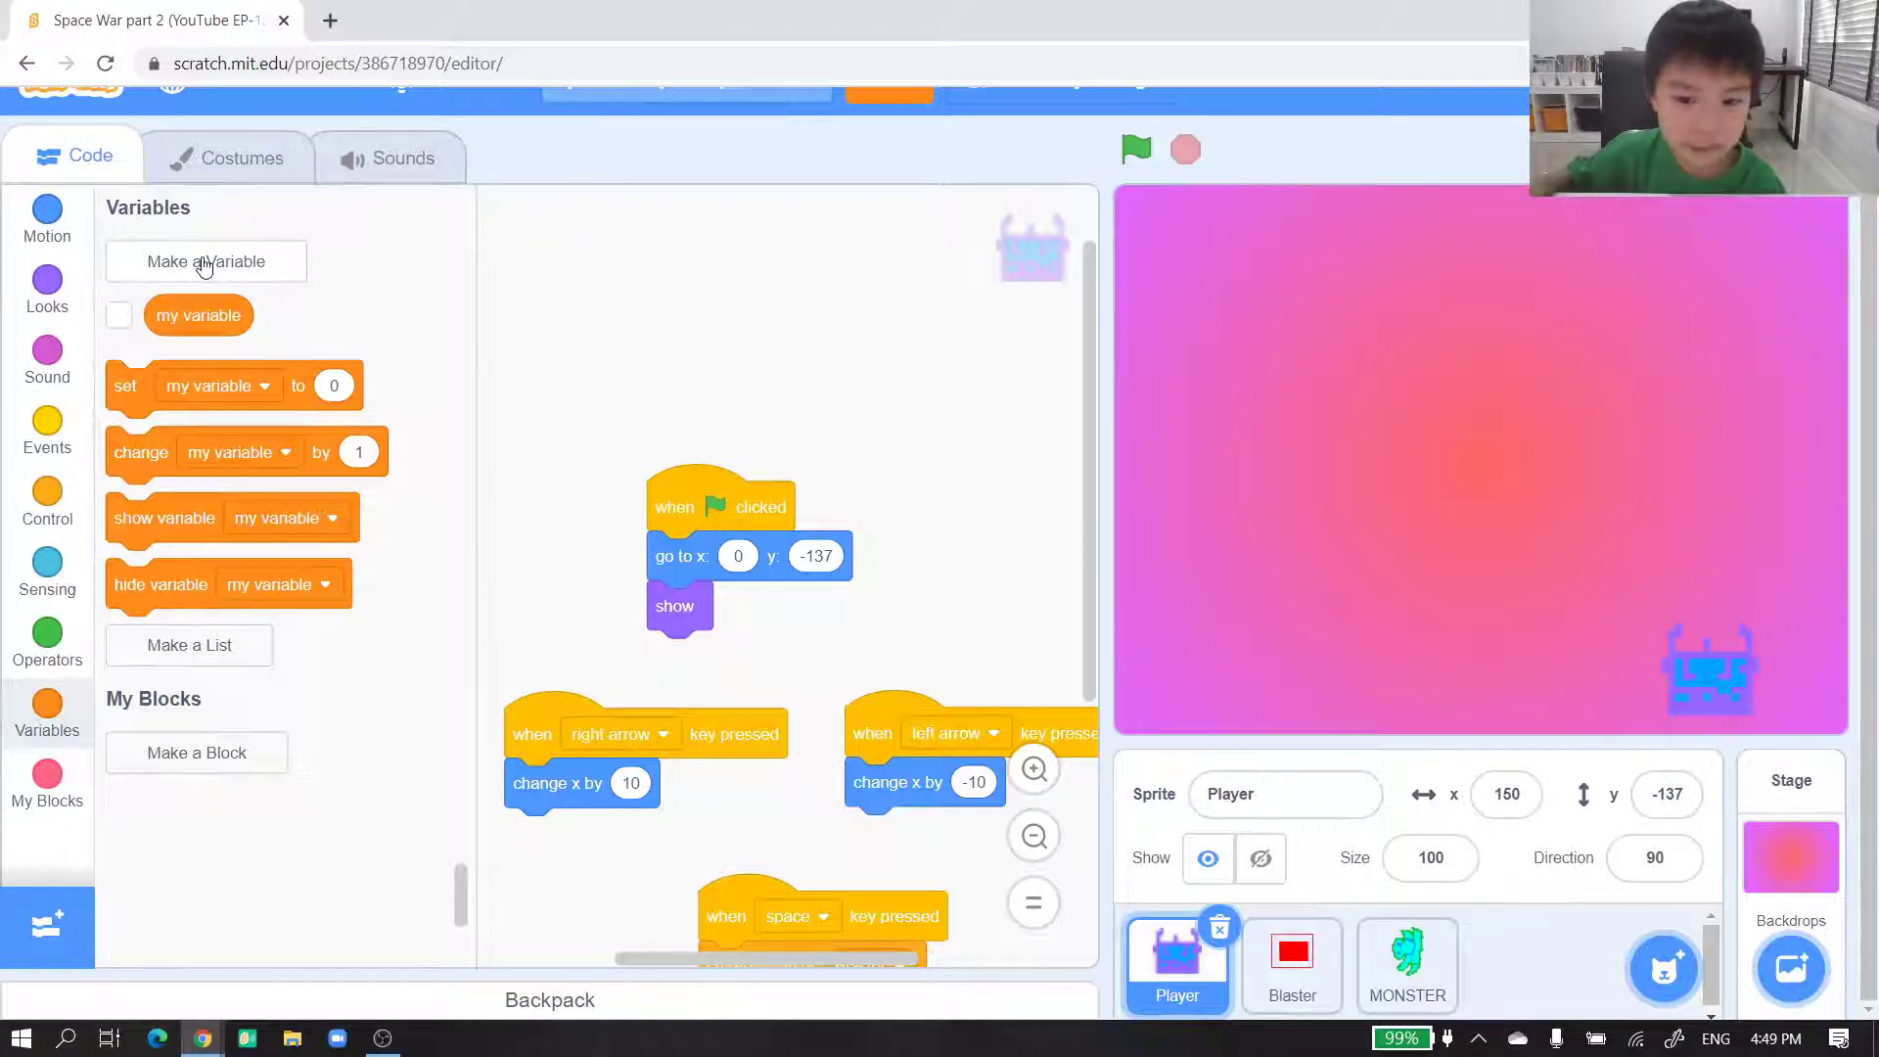
- Create a Score variable, delete 'my variable', and set Score to 0 under the green flag
left_click(203, 262)
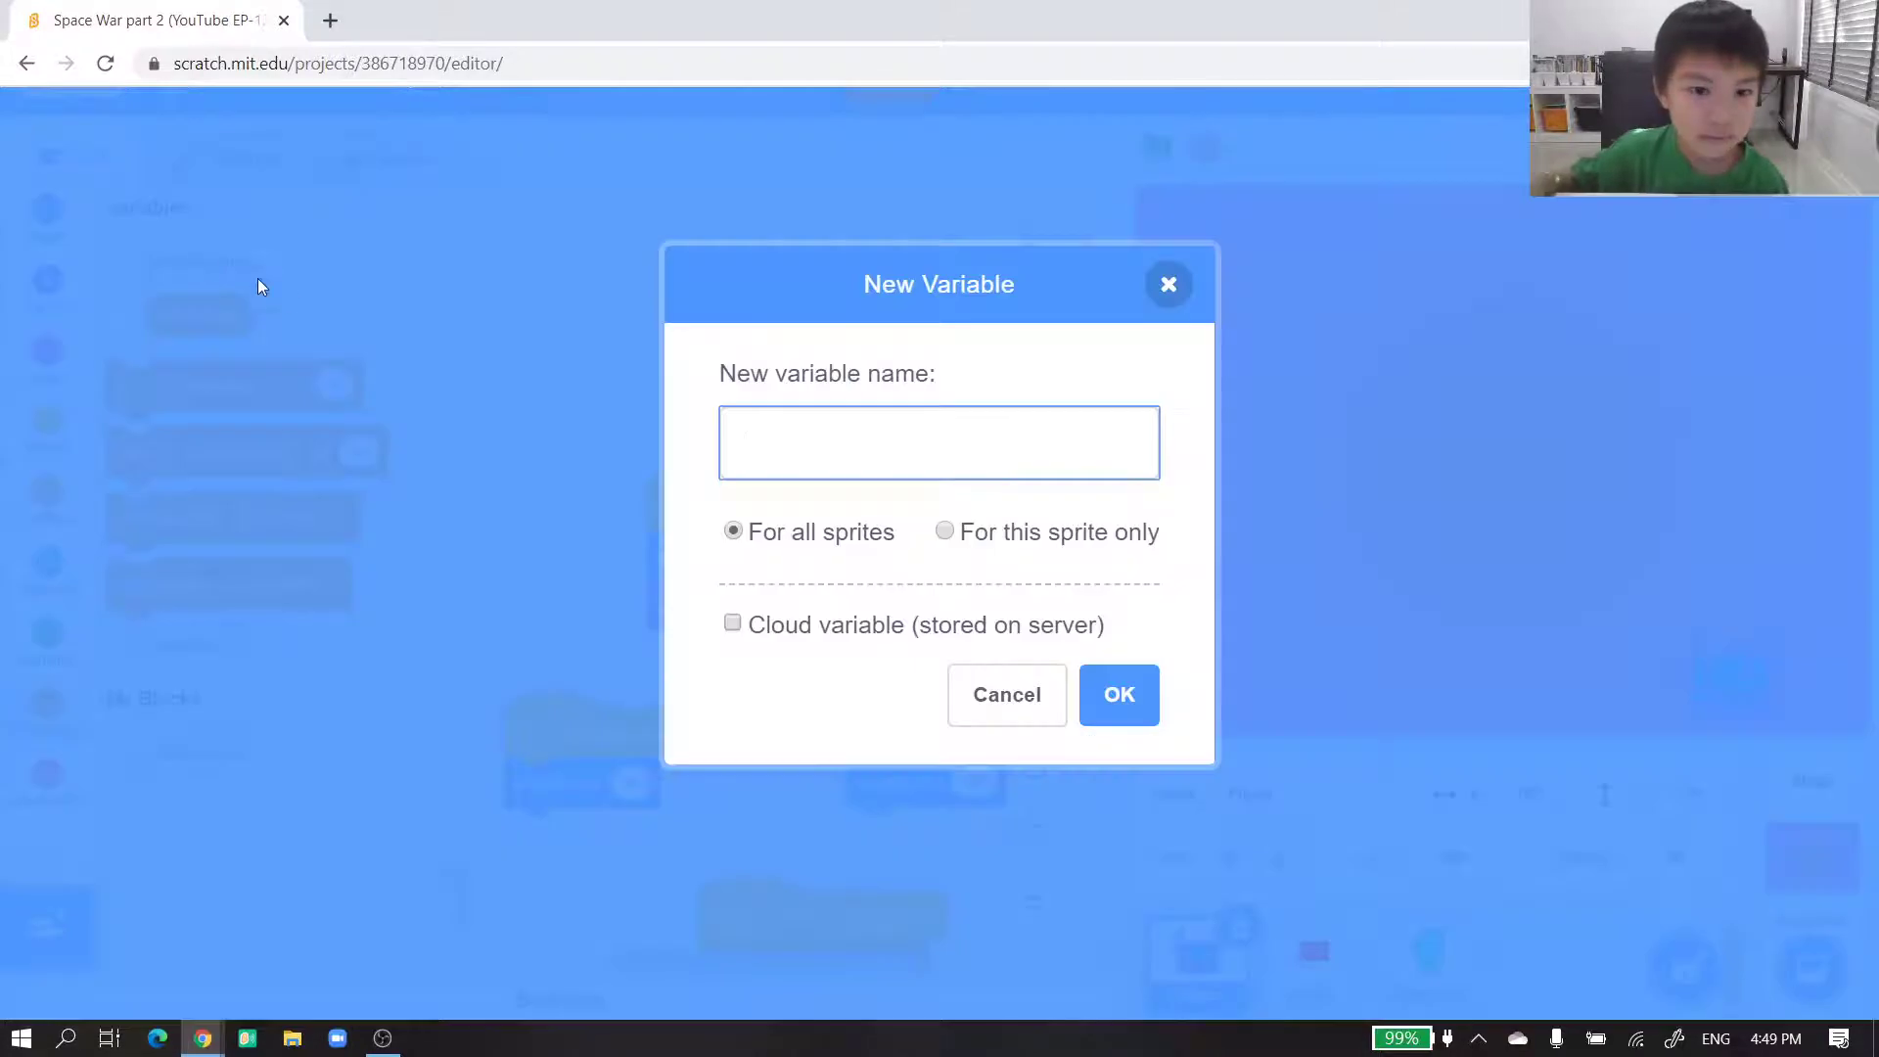
type("S")
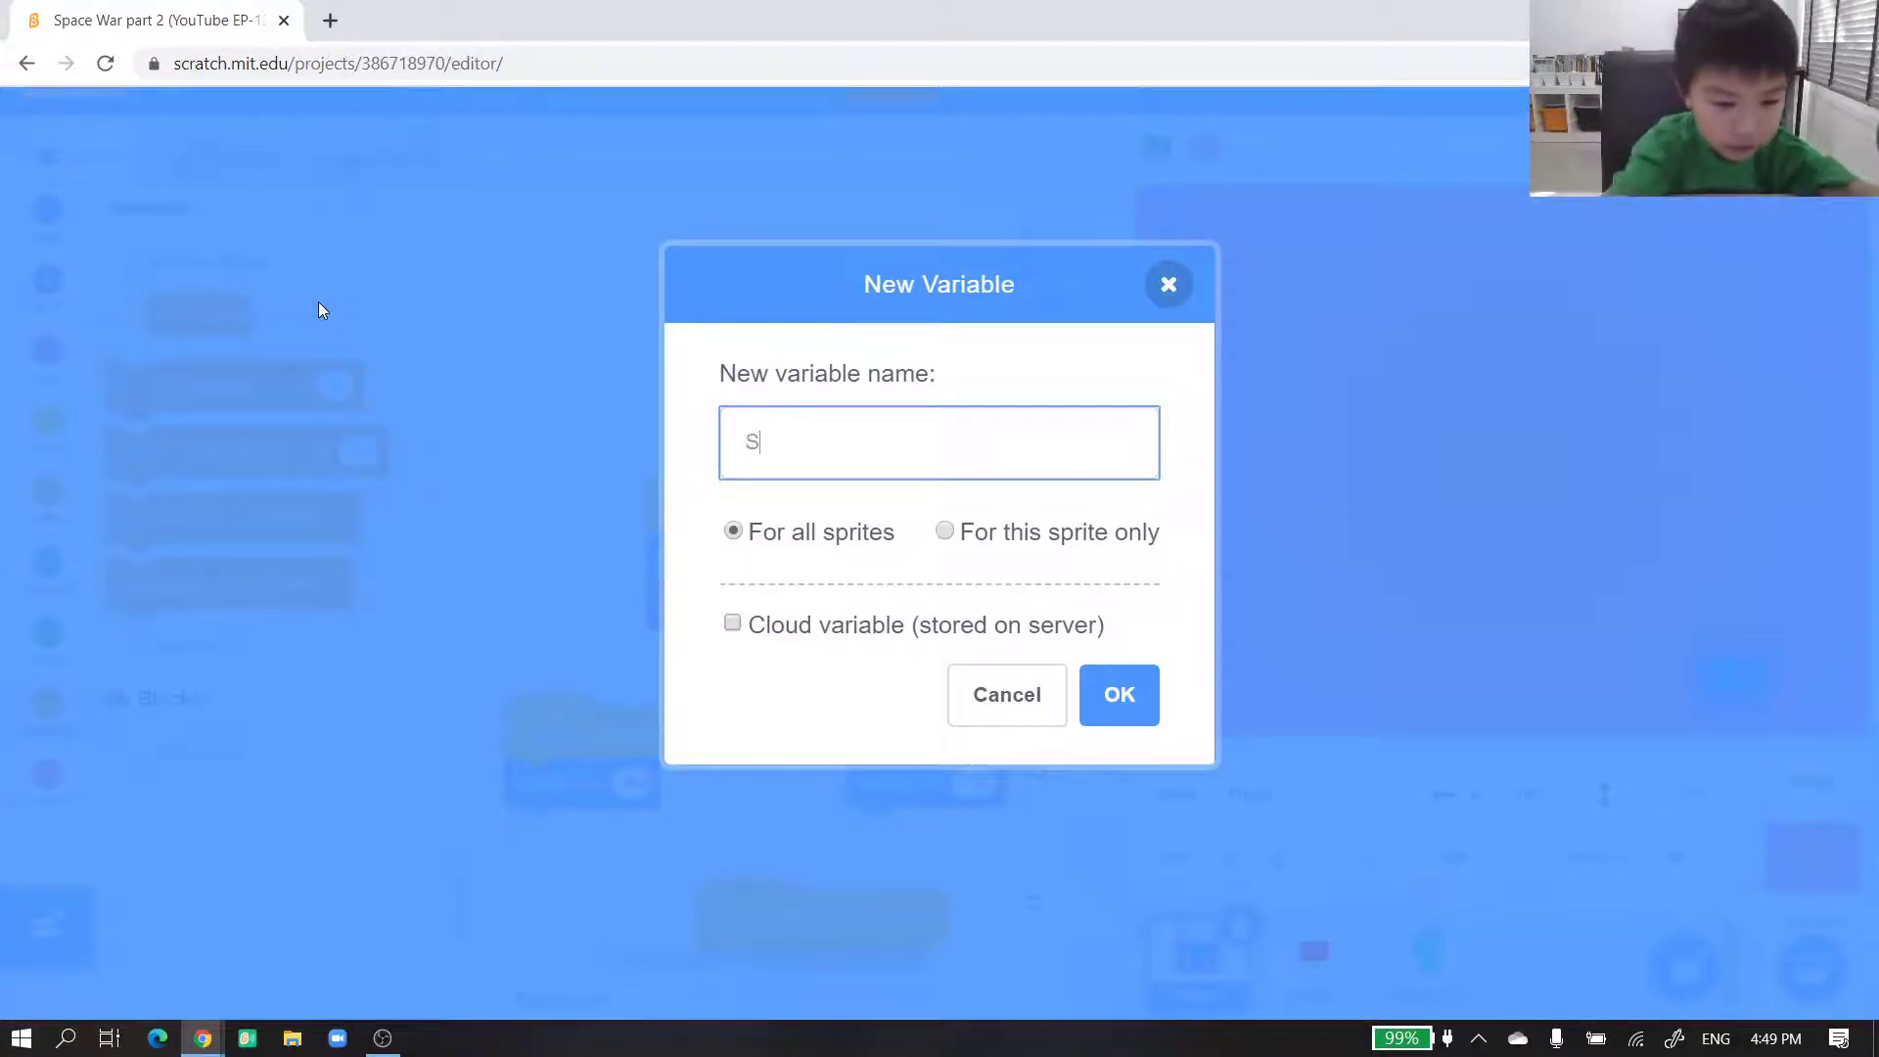
type("core")
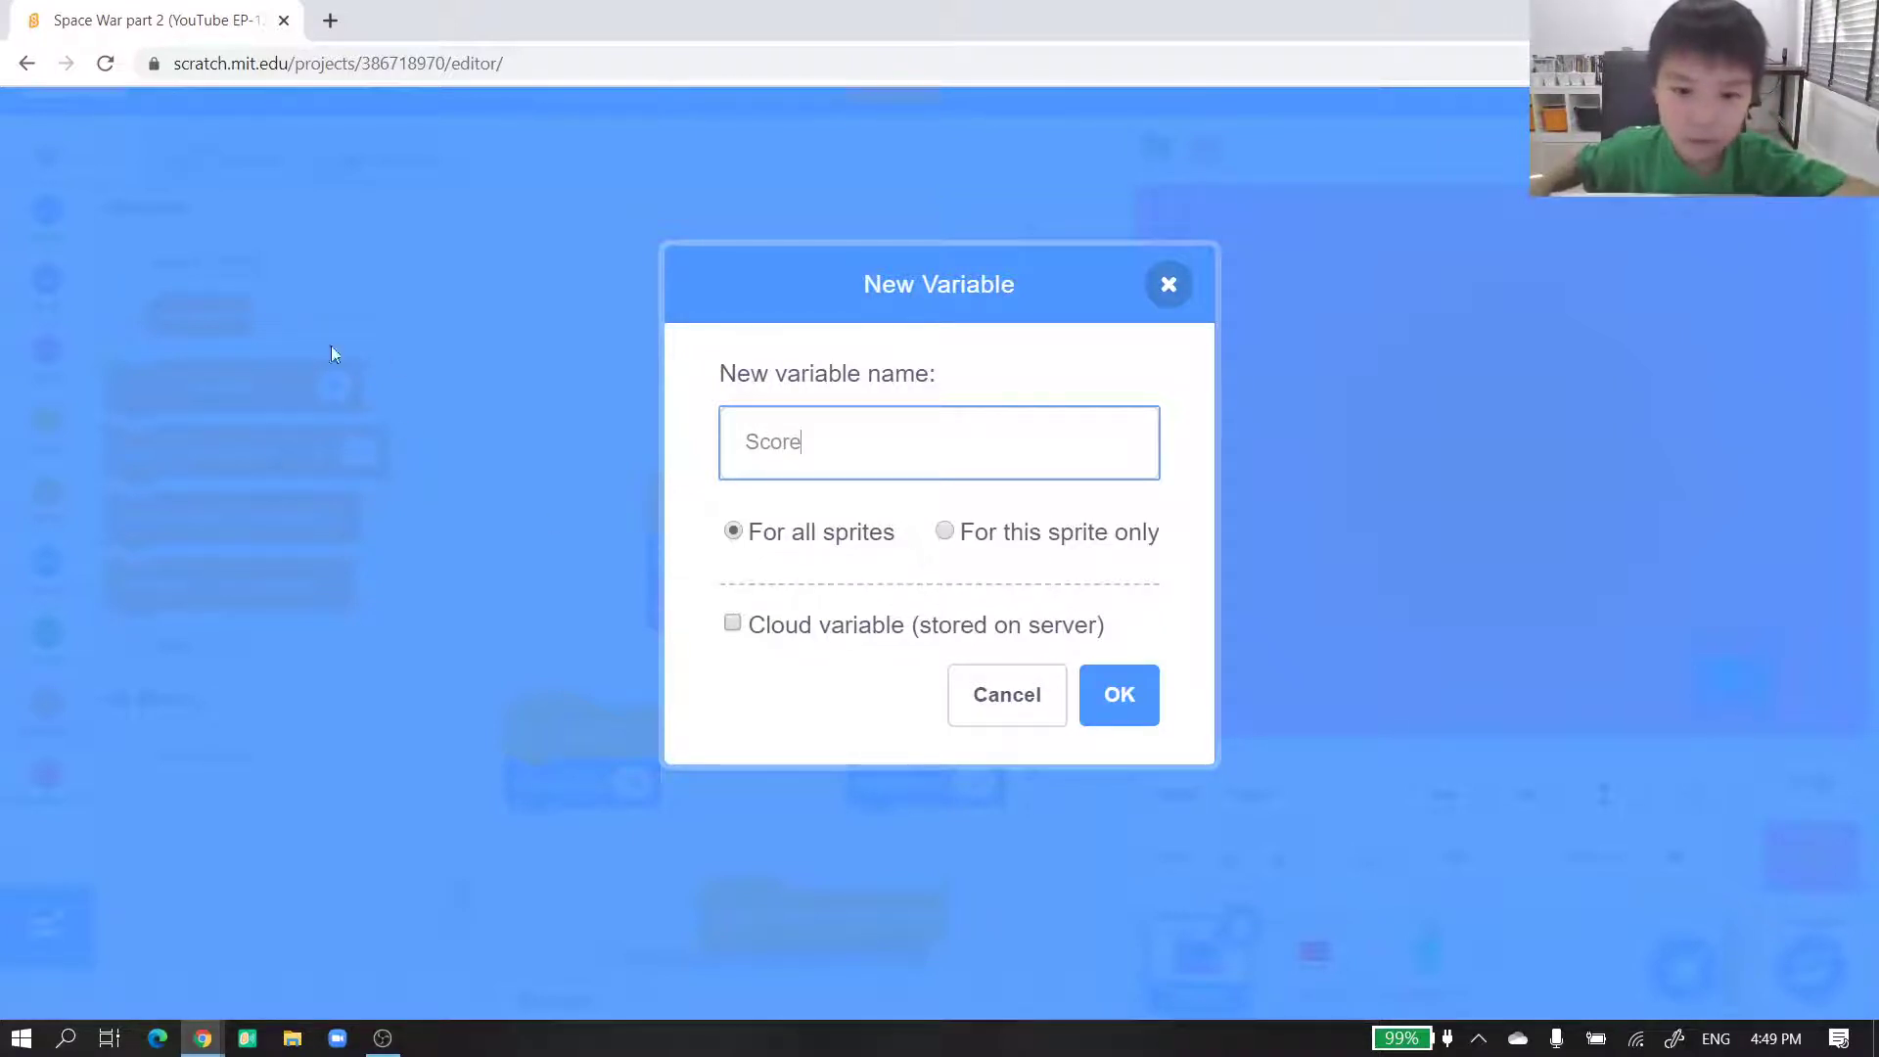
left_click(1125, 696)
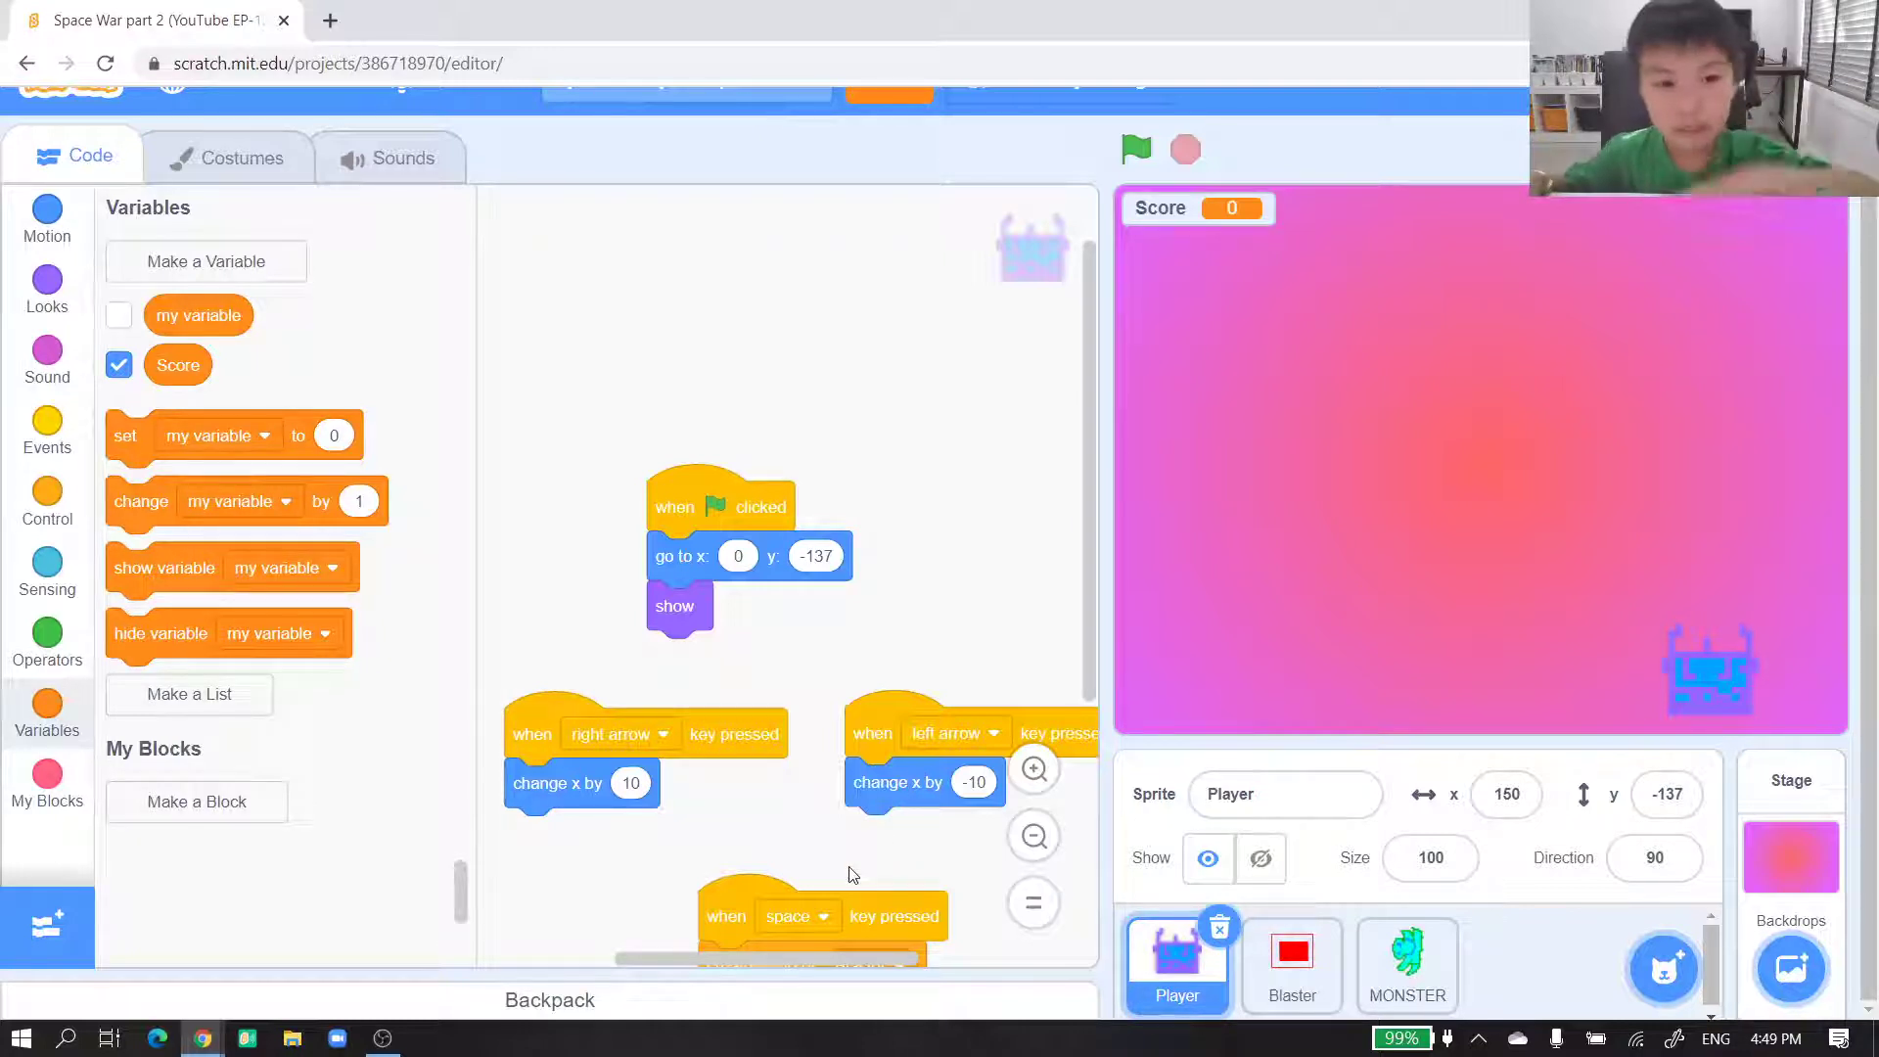
scroll(848, 875, "down", 5)
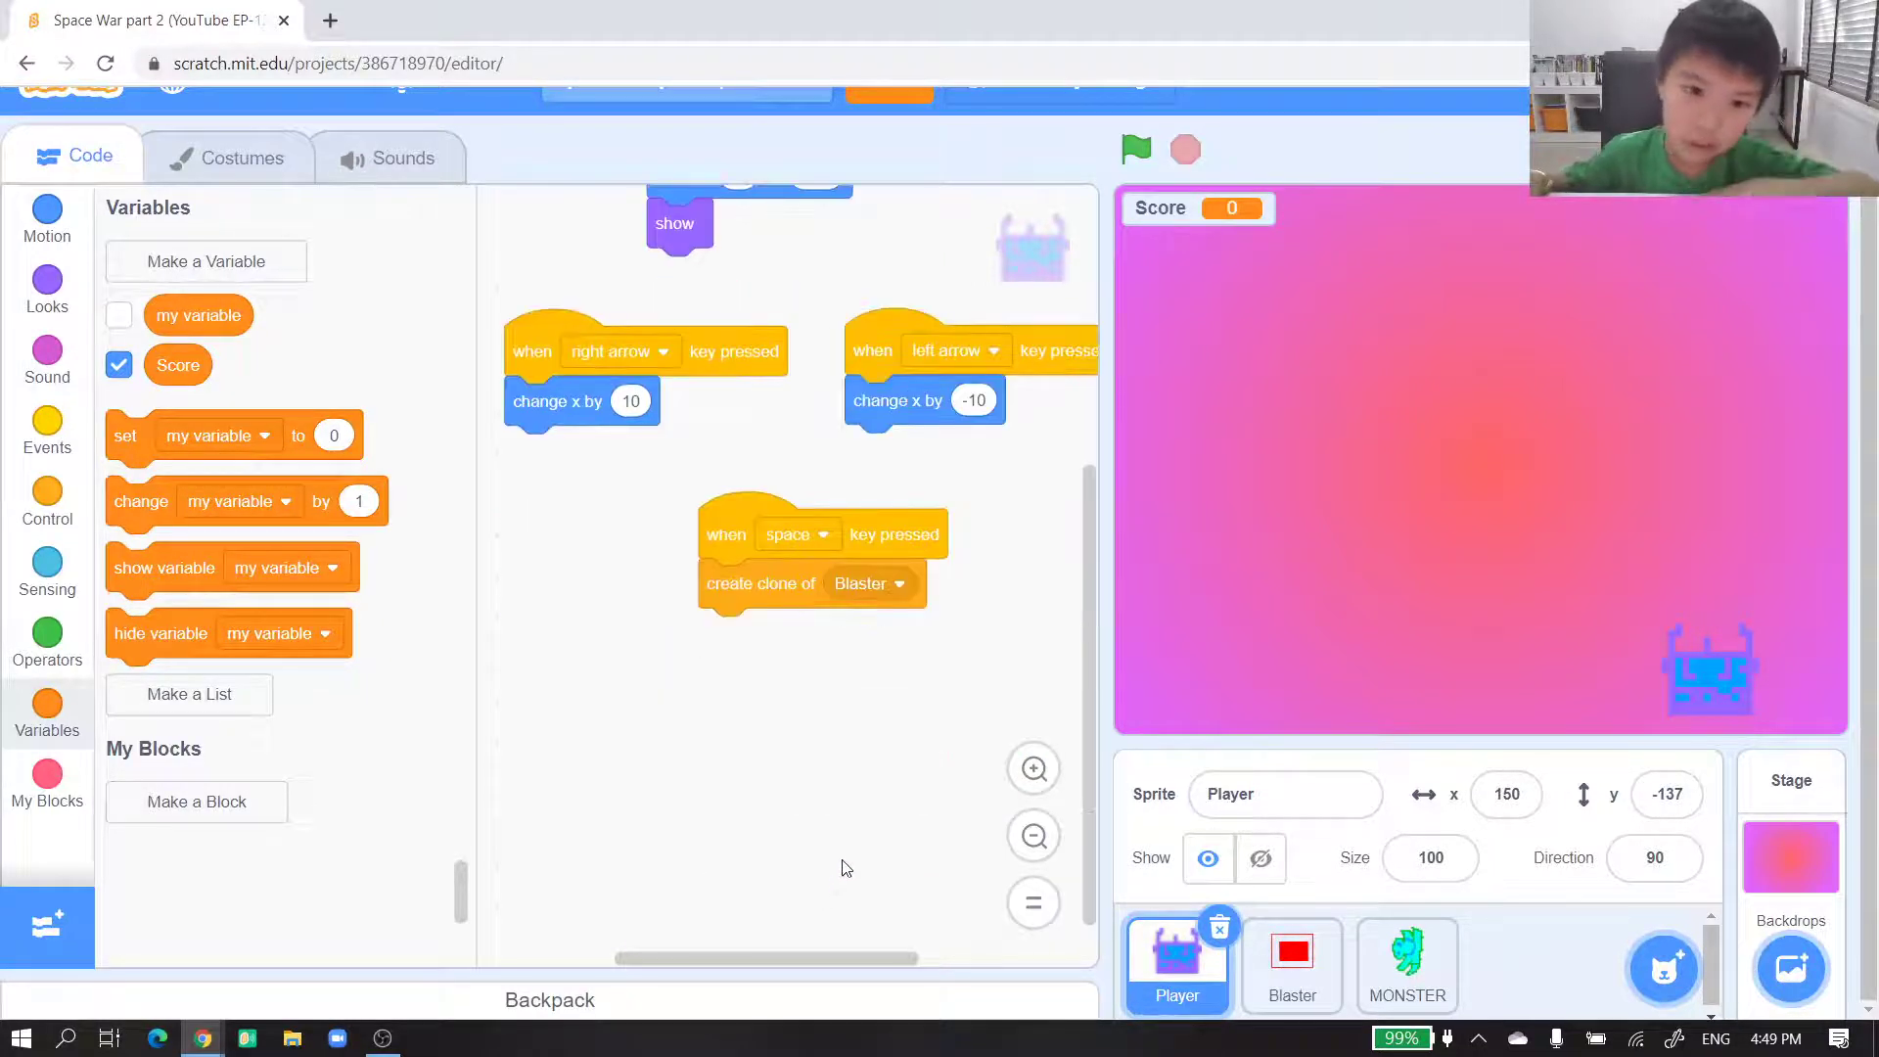
scroll(844, 867, "up", 3)
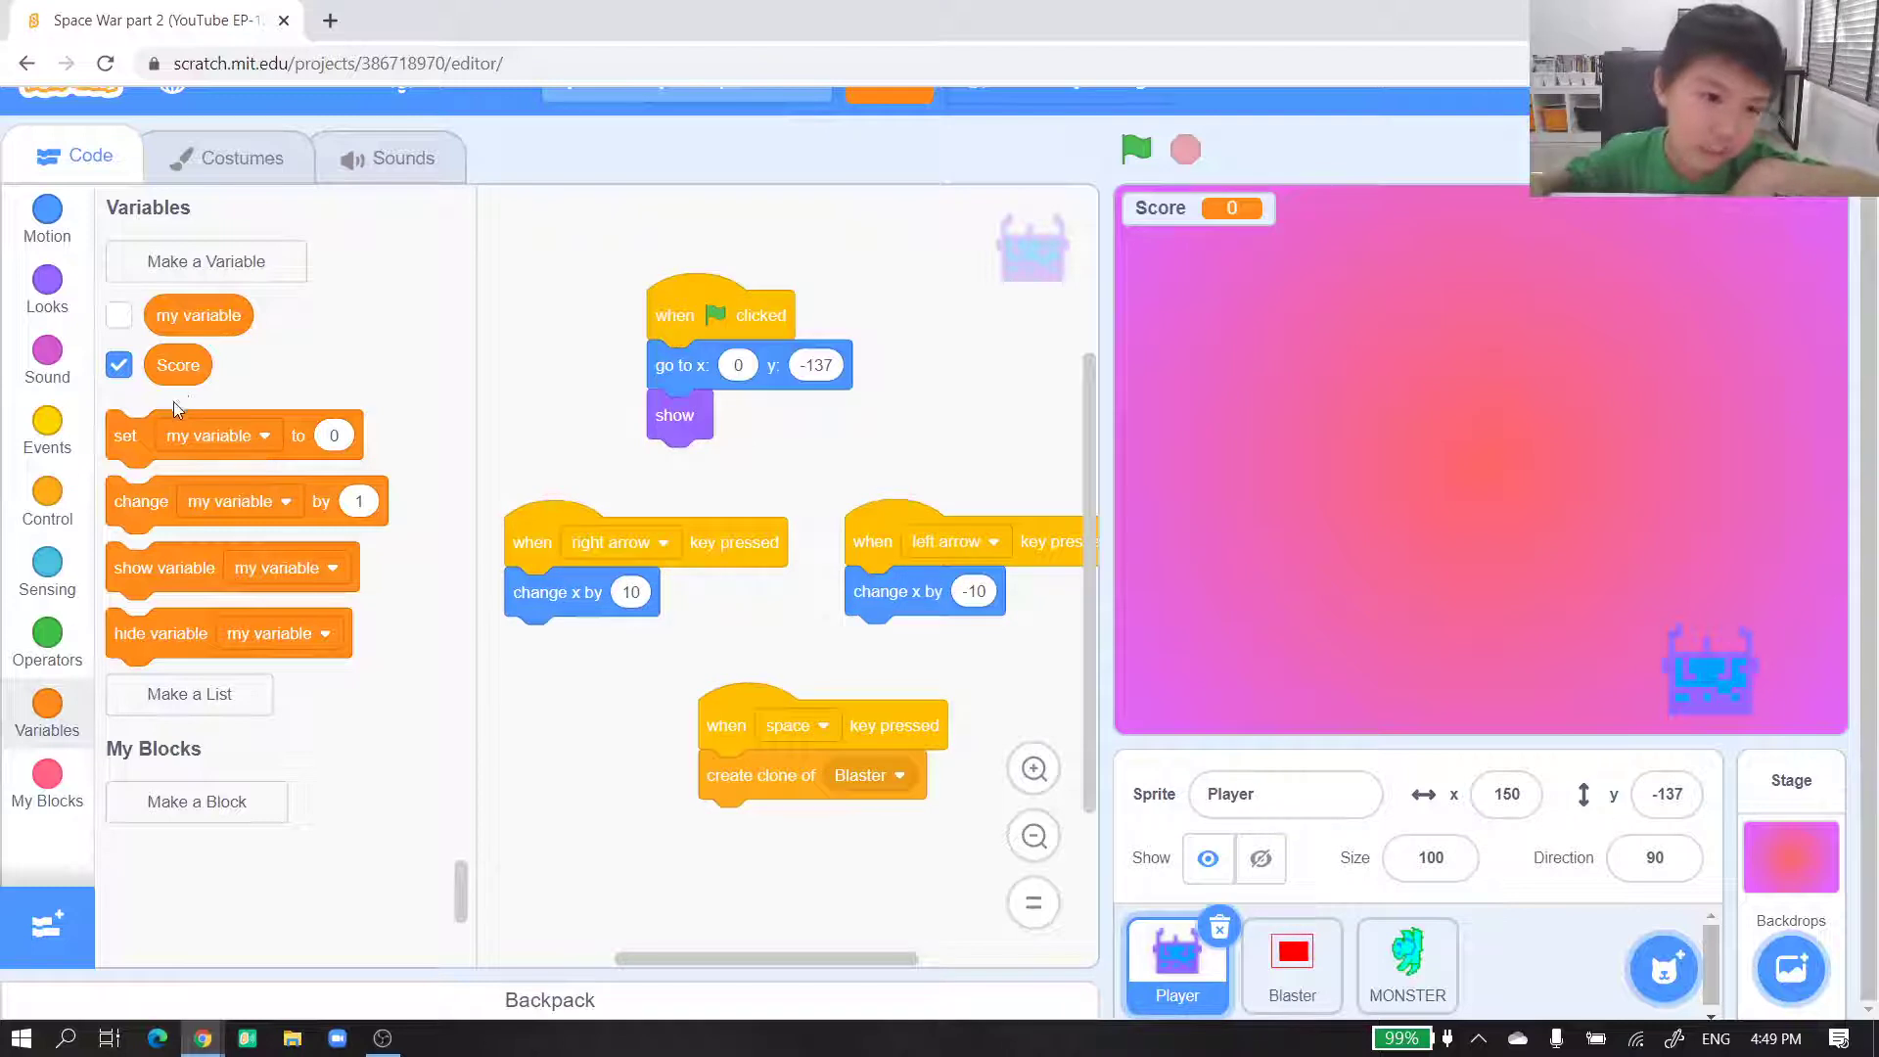
right_click(177, 317)
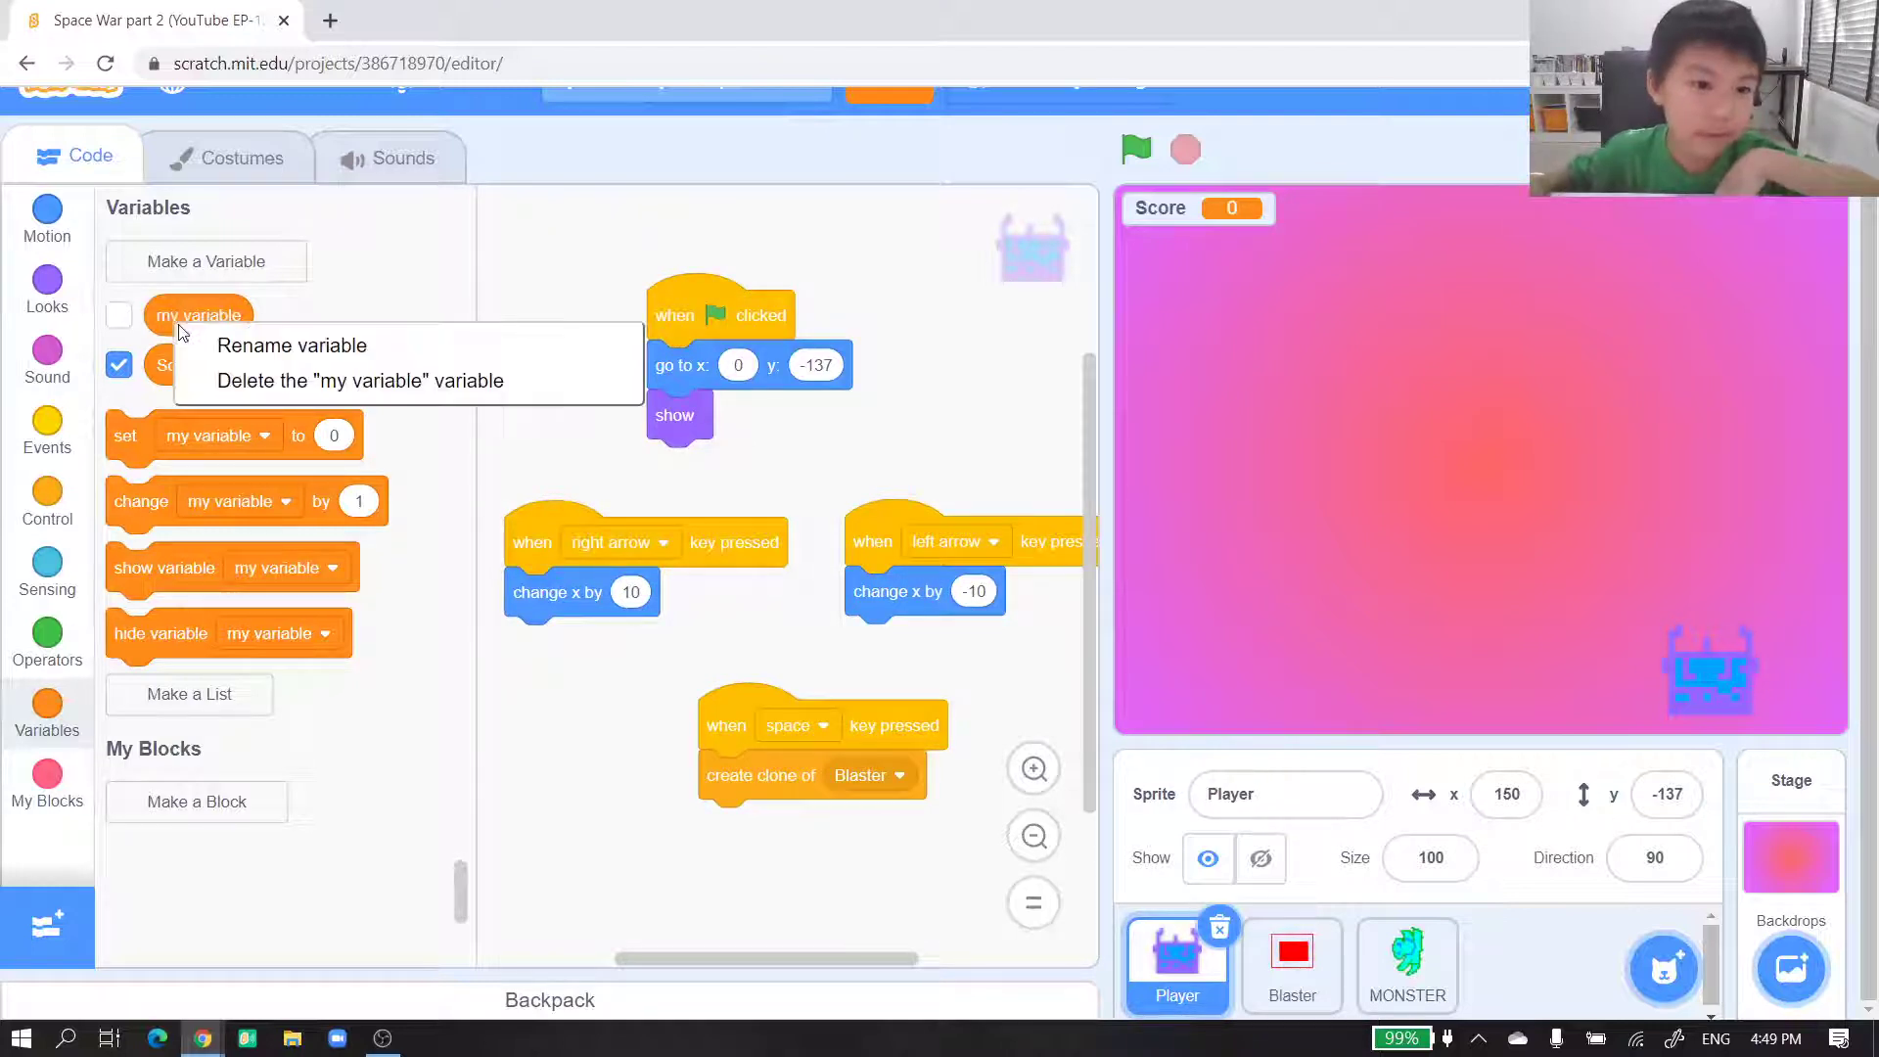
left_click(221, 392)
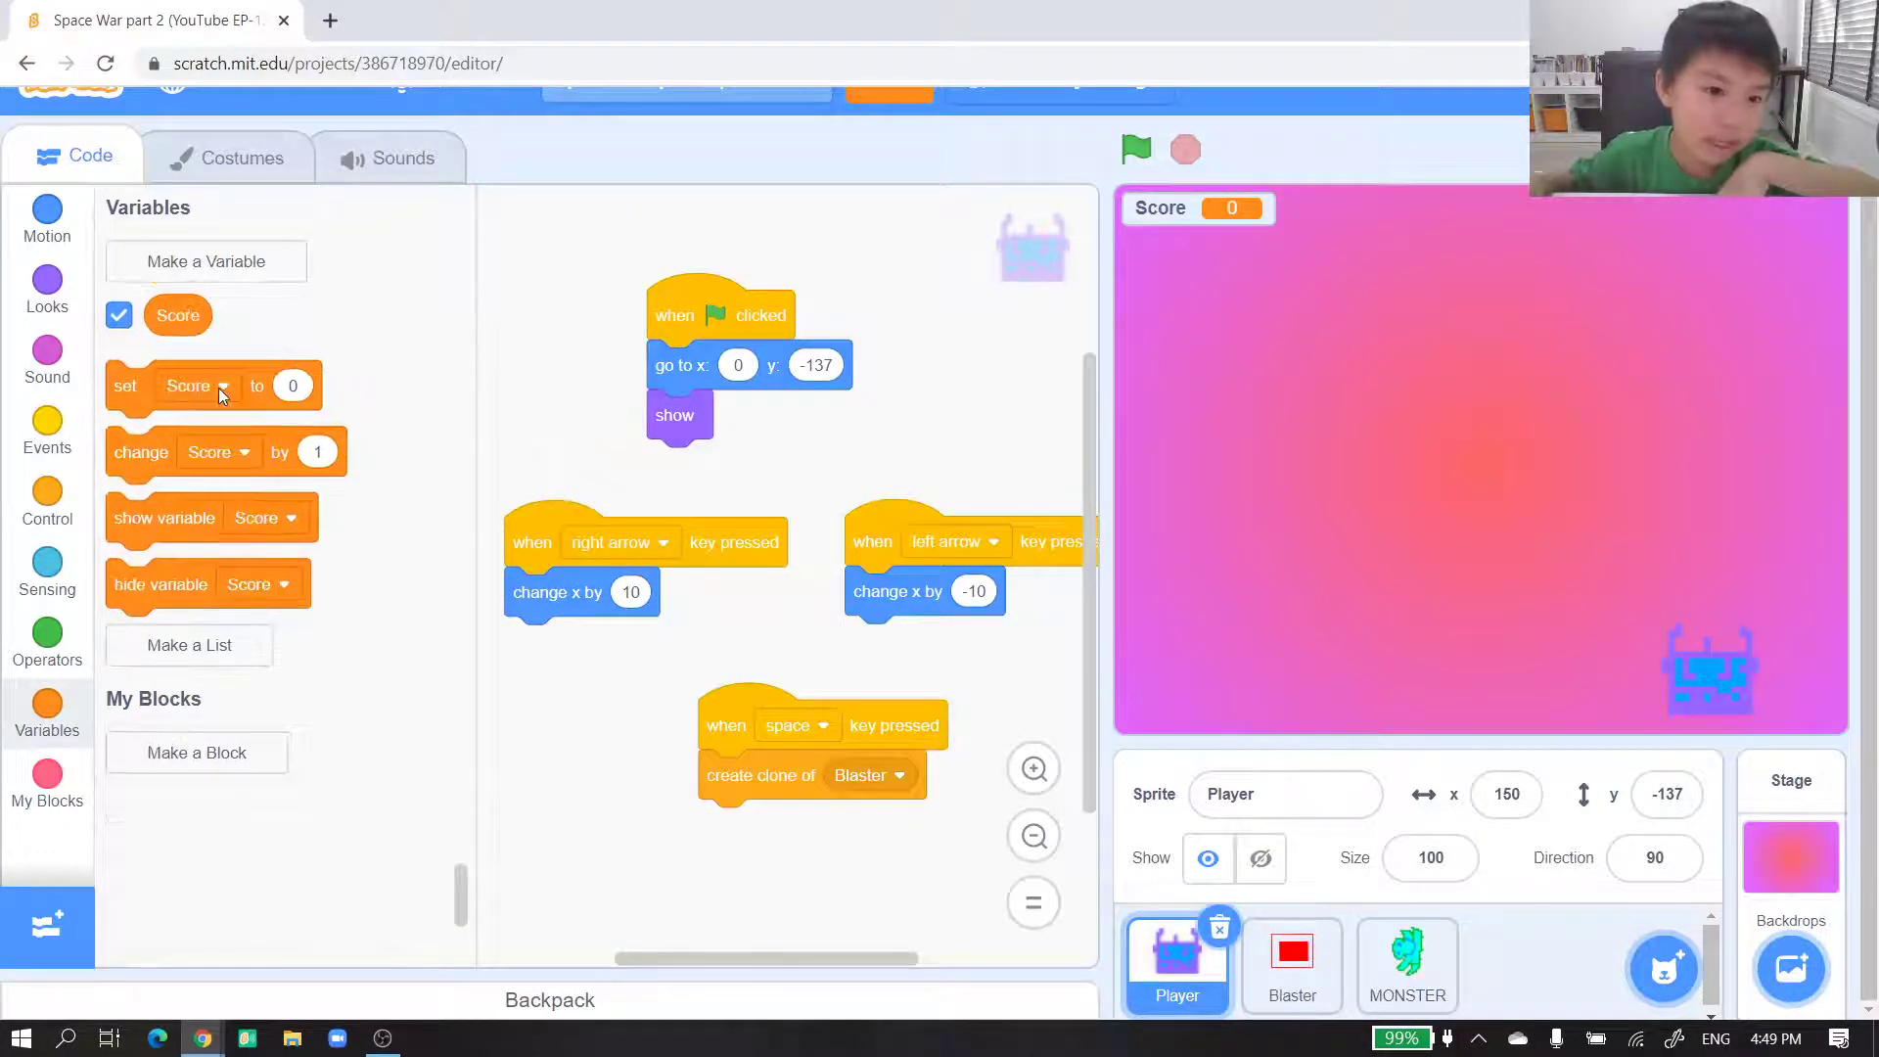
left_click_drag(132, 386, 710, 404)
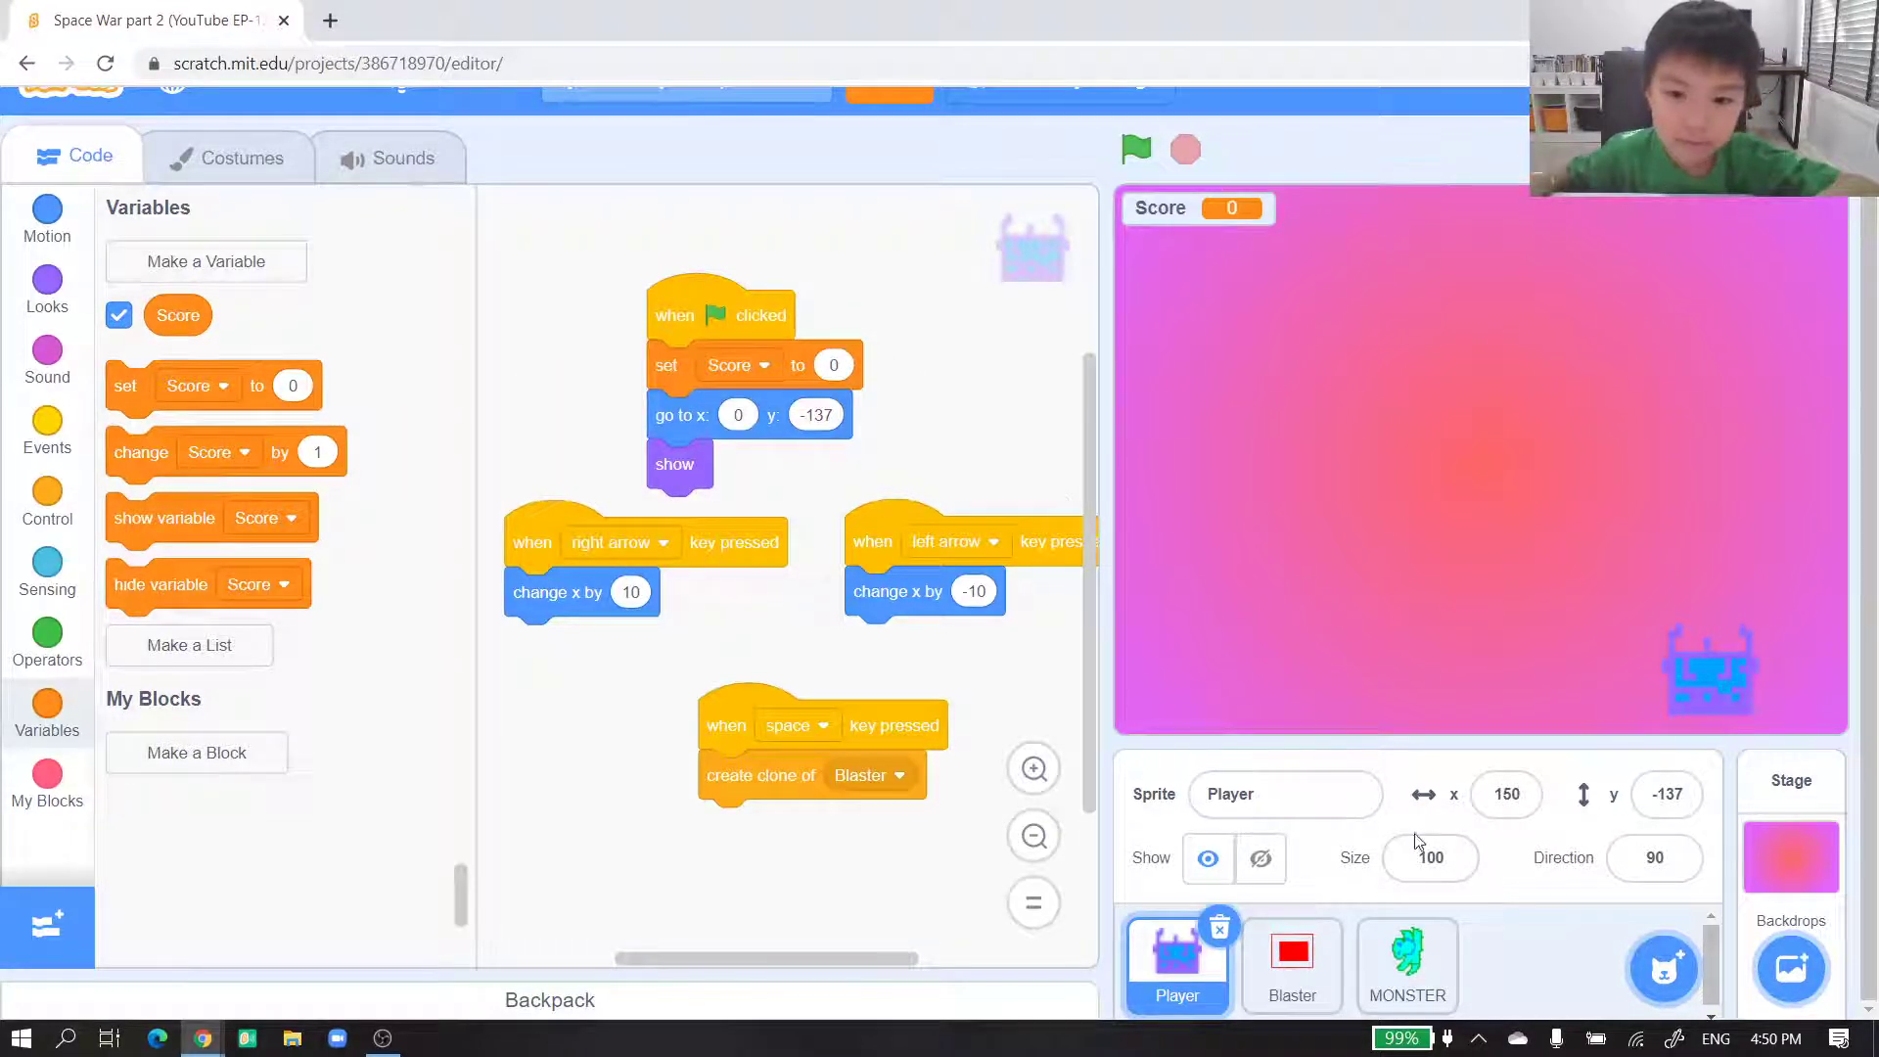
- Make MONSTER change Score by 1 when touching Blaster, and test-run the game
left_click(1401, 957)
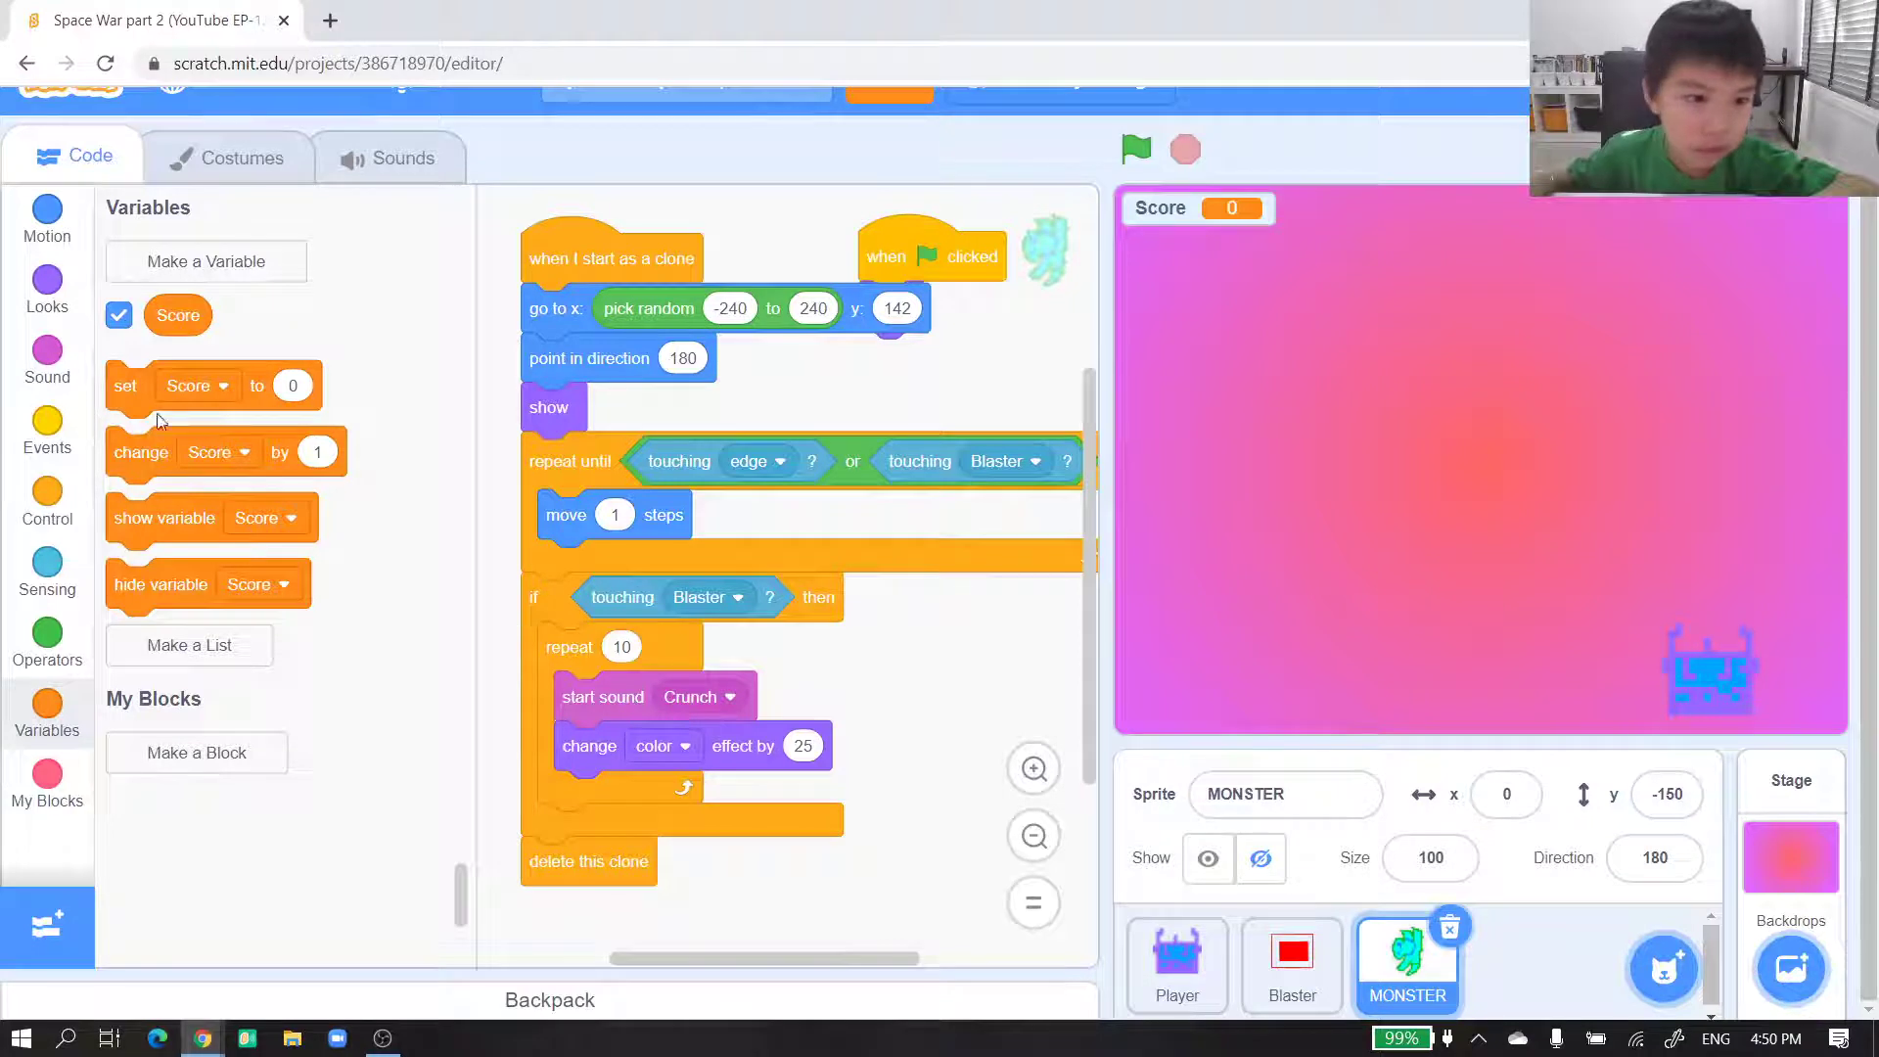
mouse_move(142, 452)
left_mouse_down()
mouse_move(597, 876)
mouse_move(575, 866)
left_mouse_up()
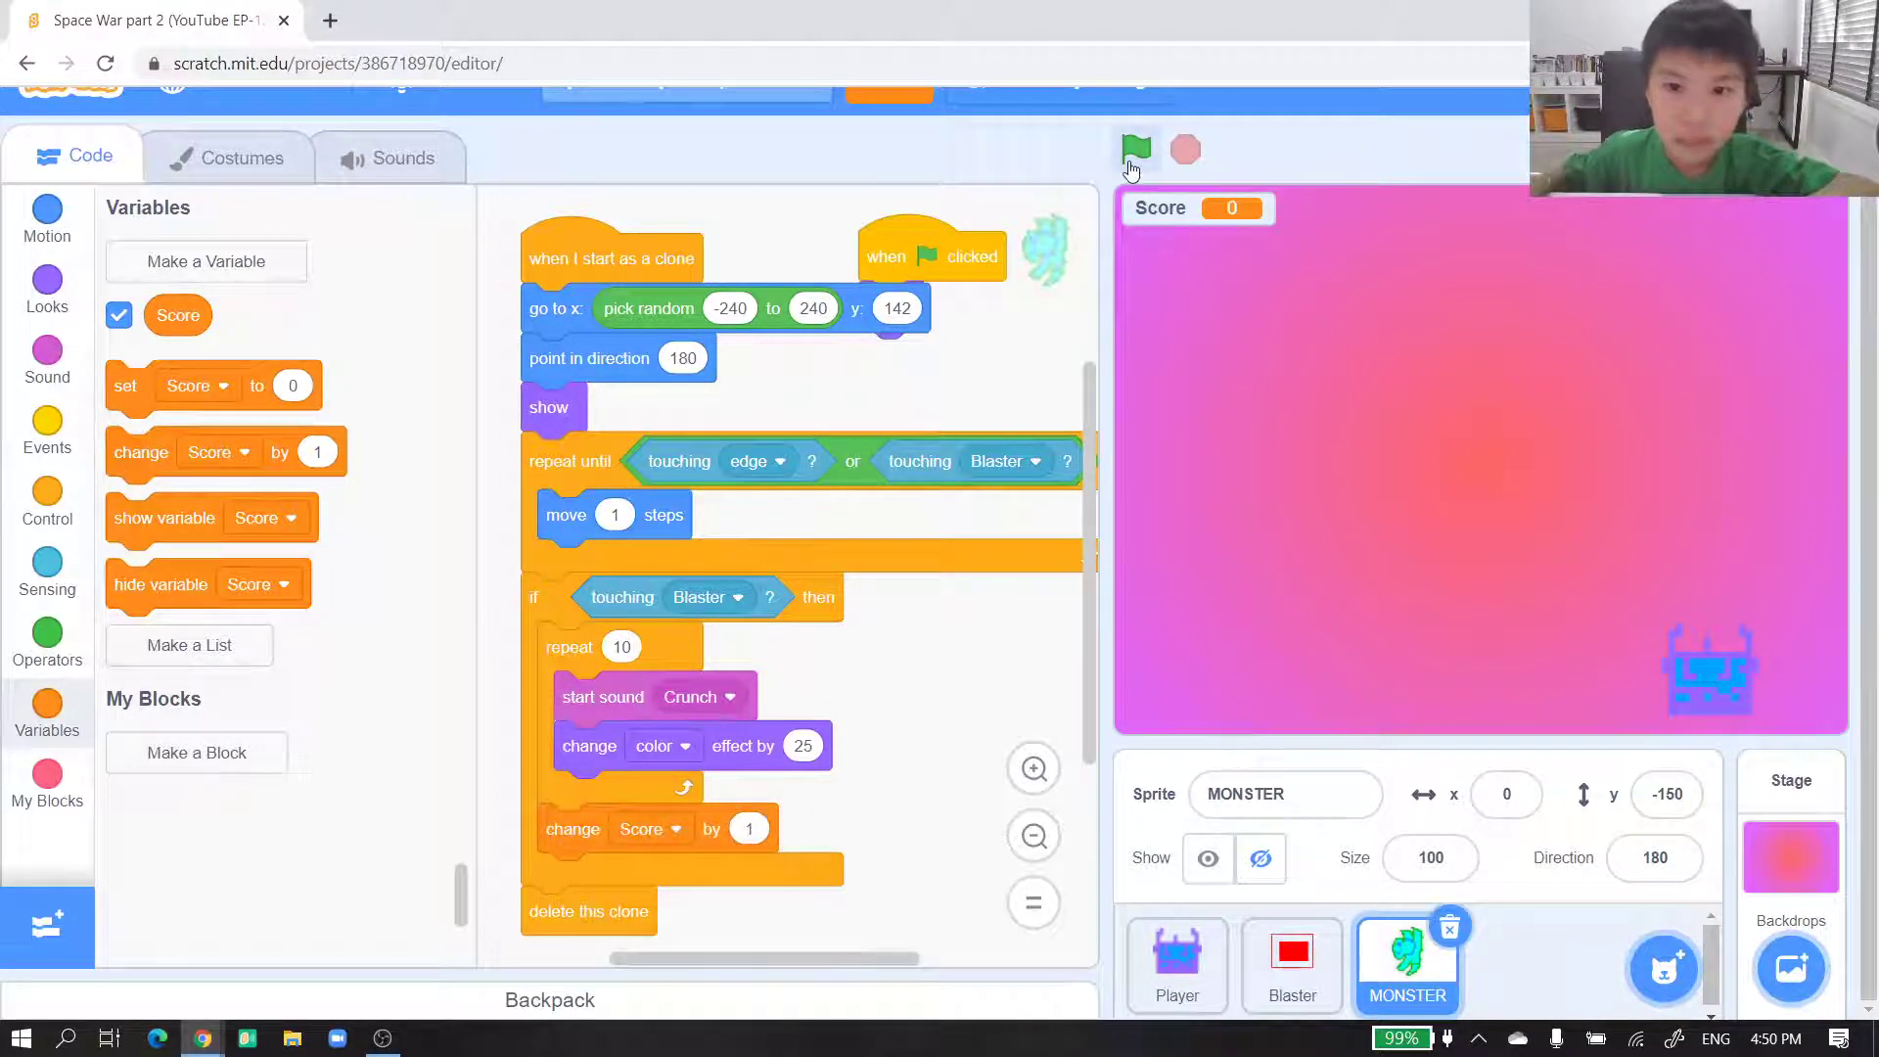
left_click(1136, 154)
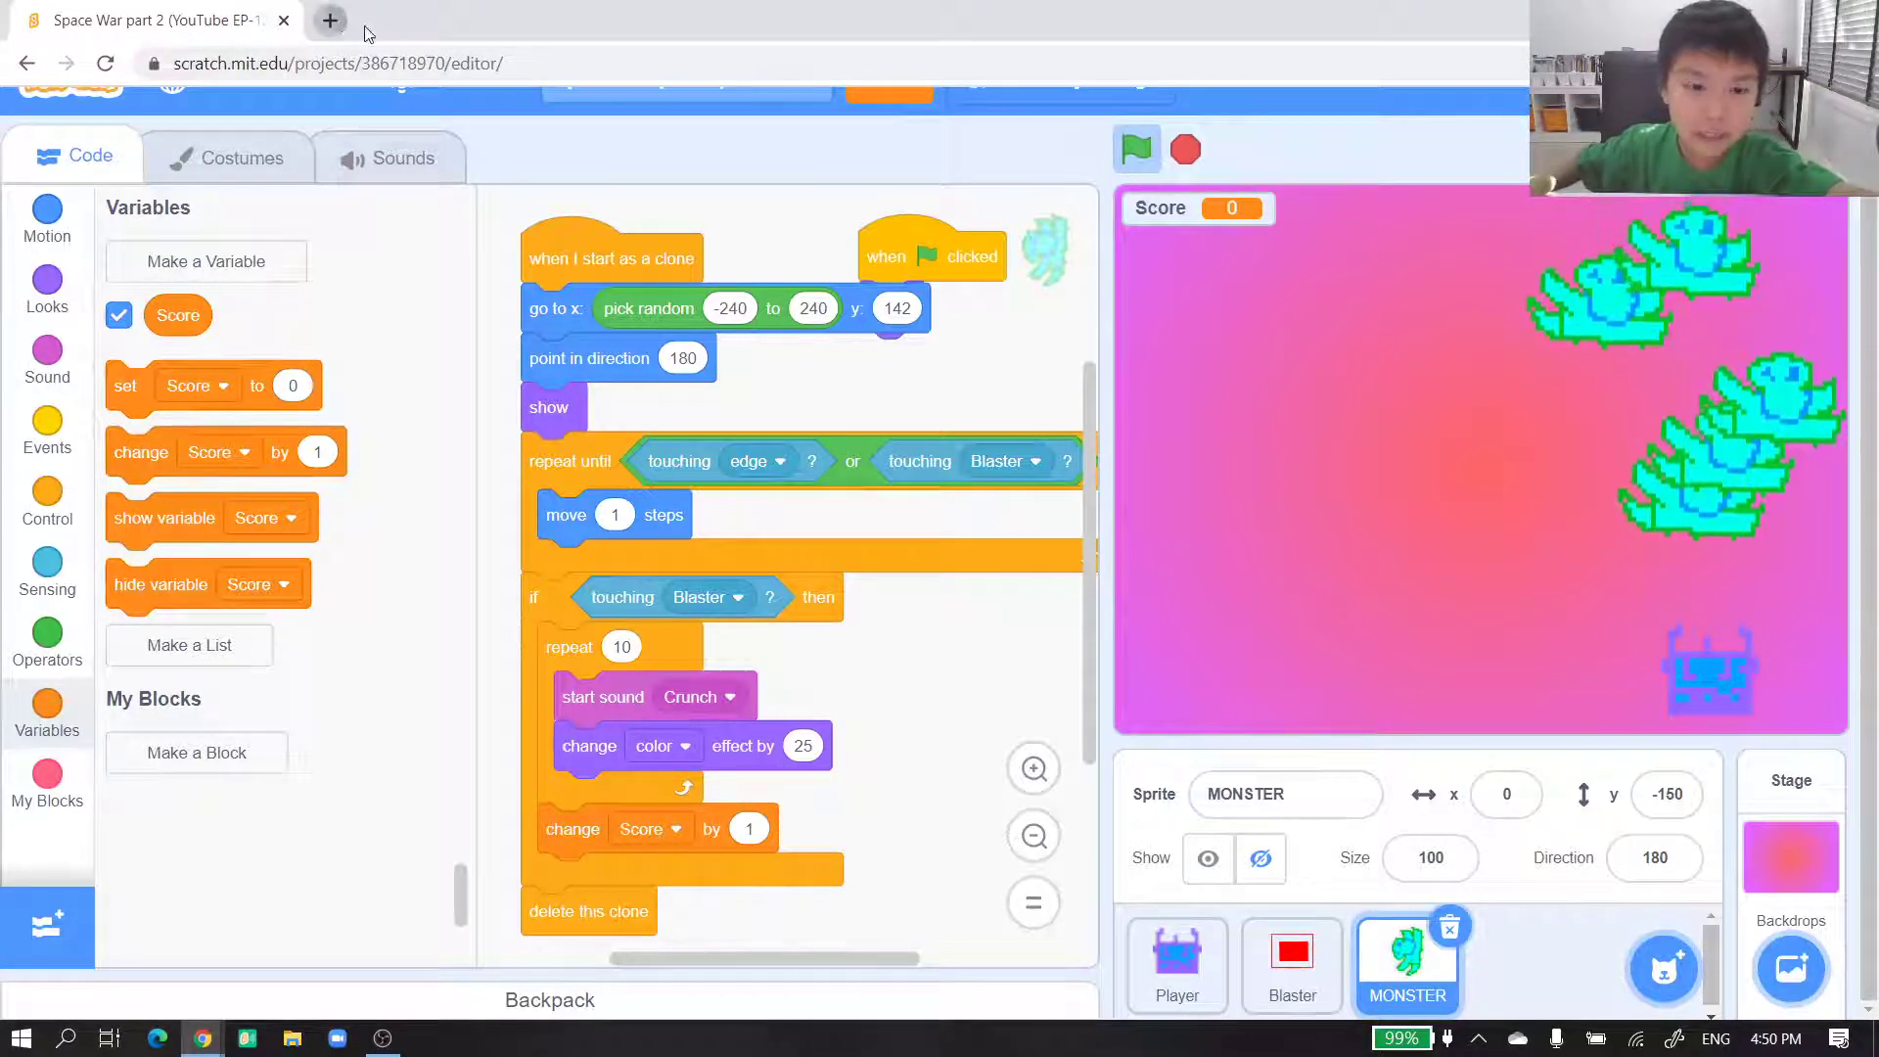
left_click(329, 20)
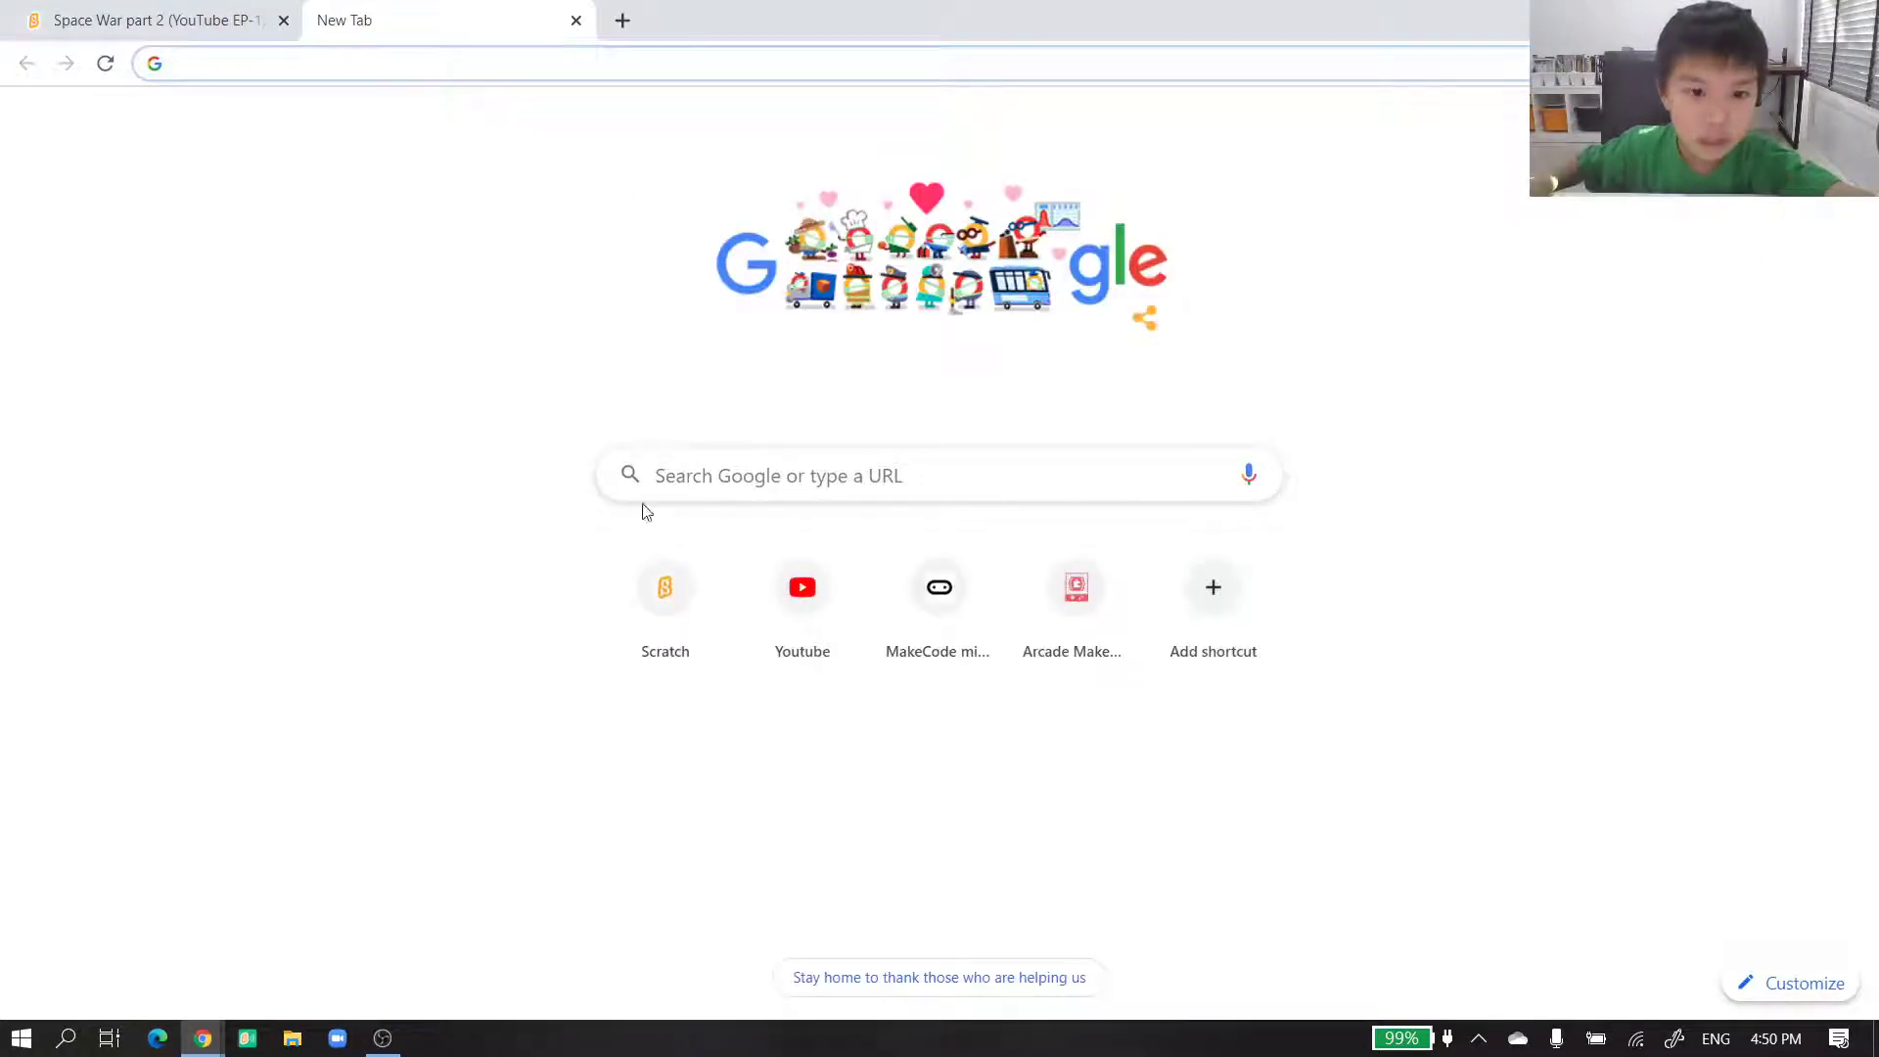
- Reopen TExt from My Stuff, run it, and return to the Space War part 2 editor
left_click(664, 595)
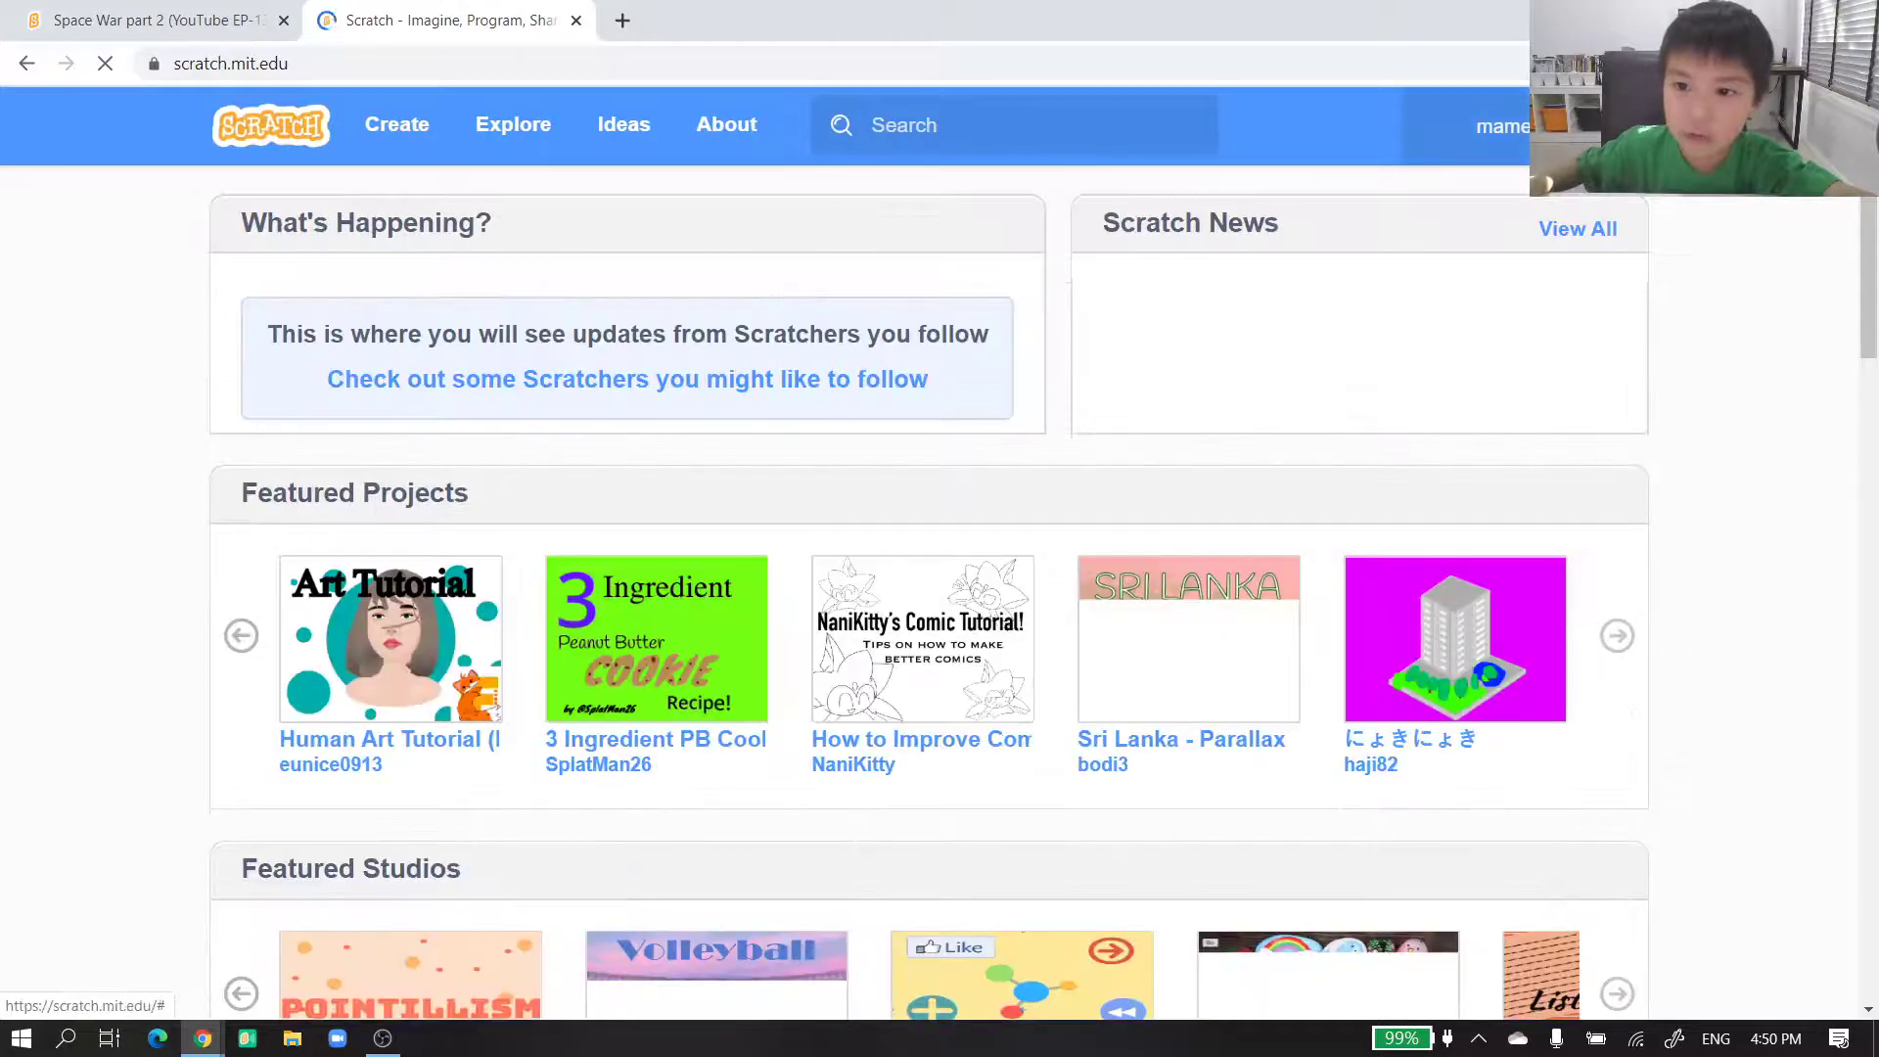
left_click(1483, 125)
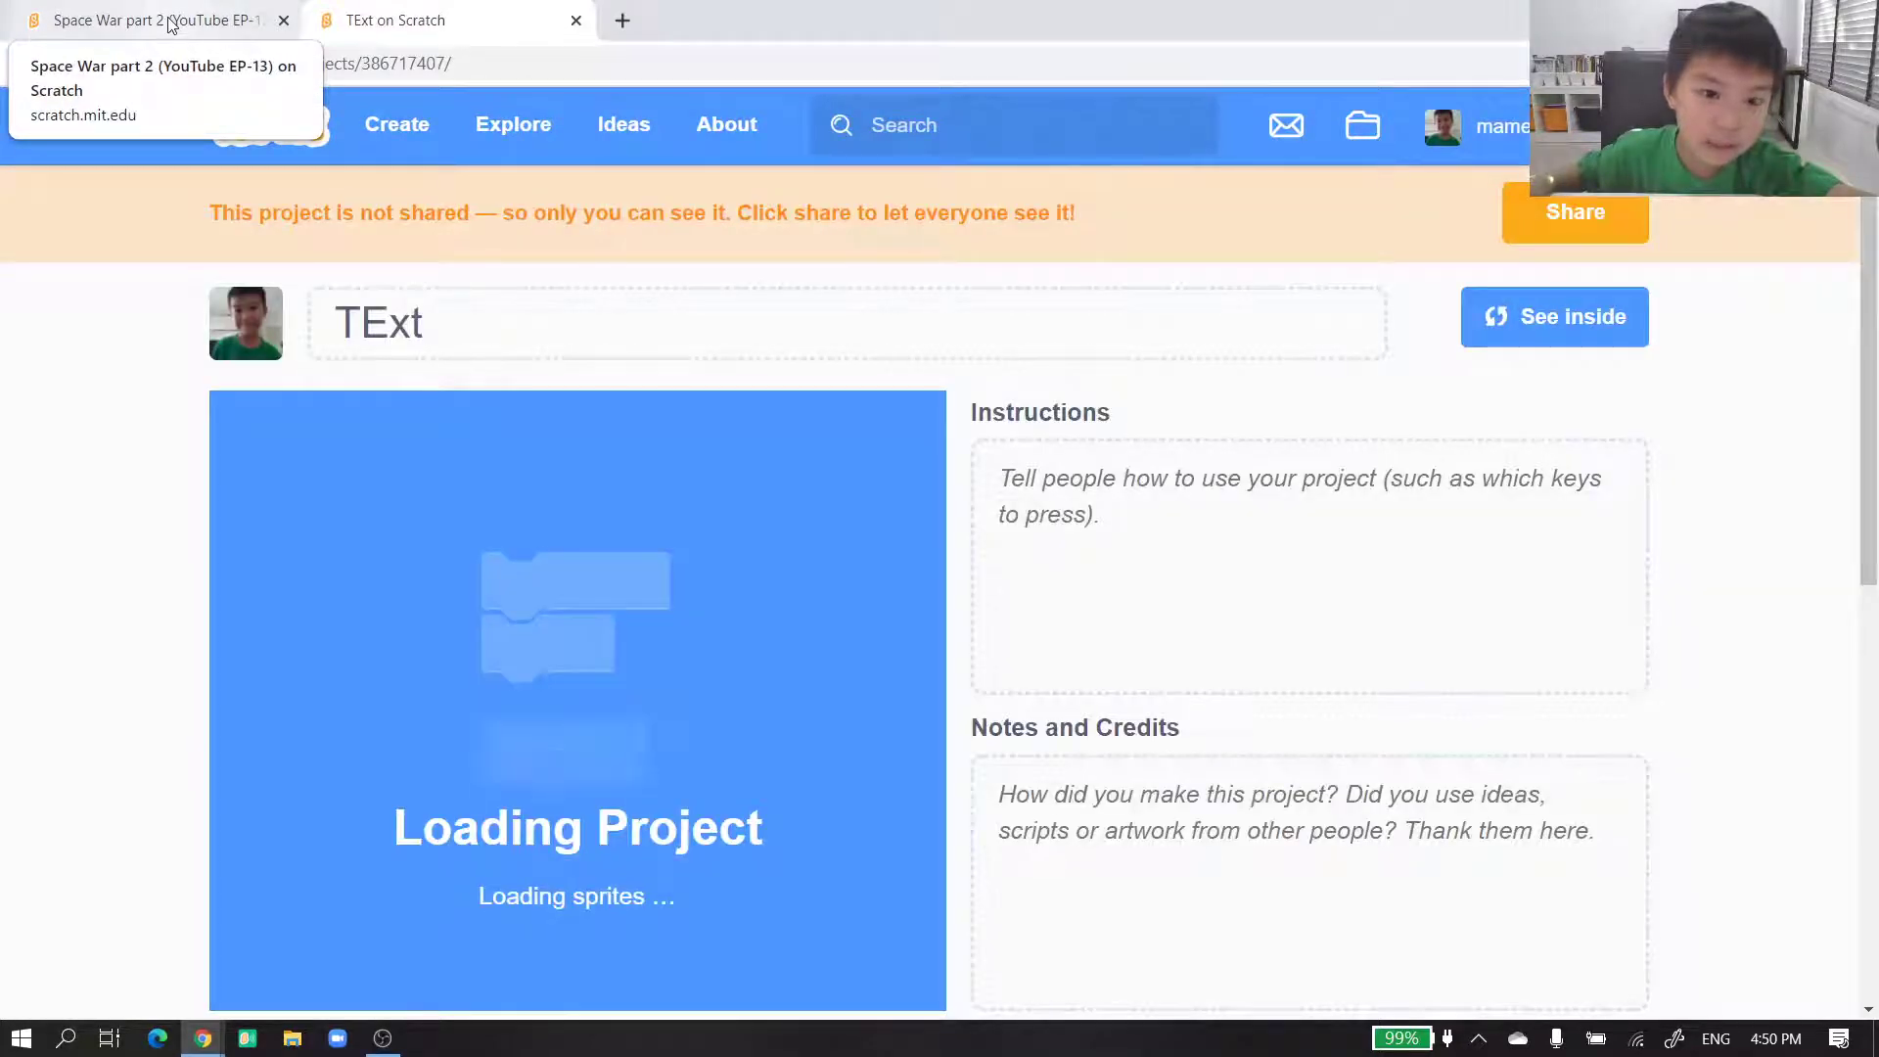
left_click(581, 734)
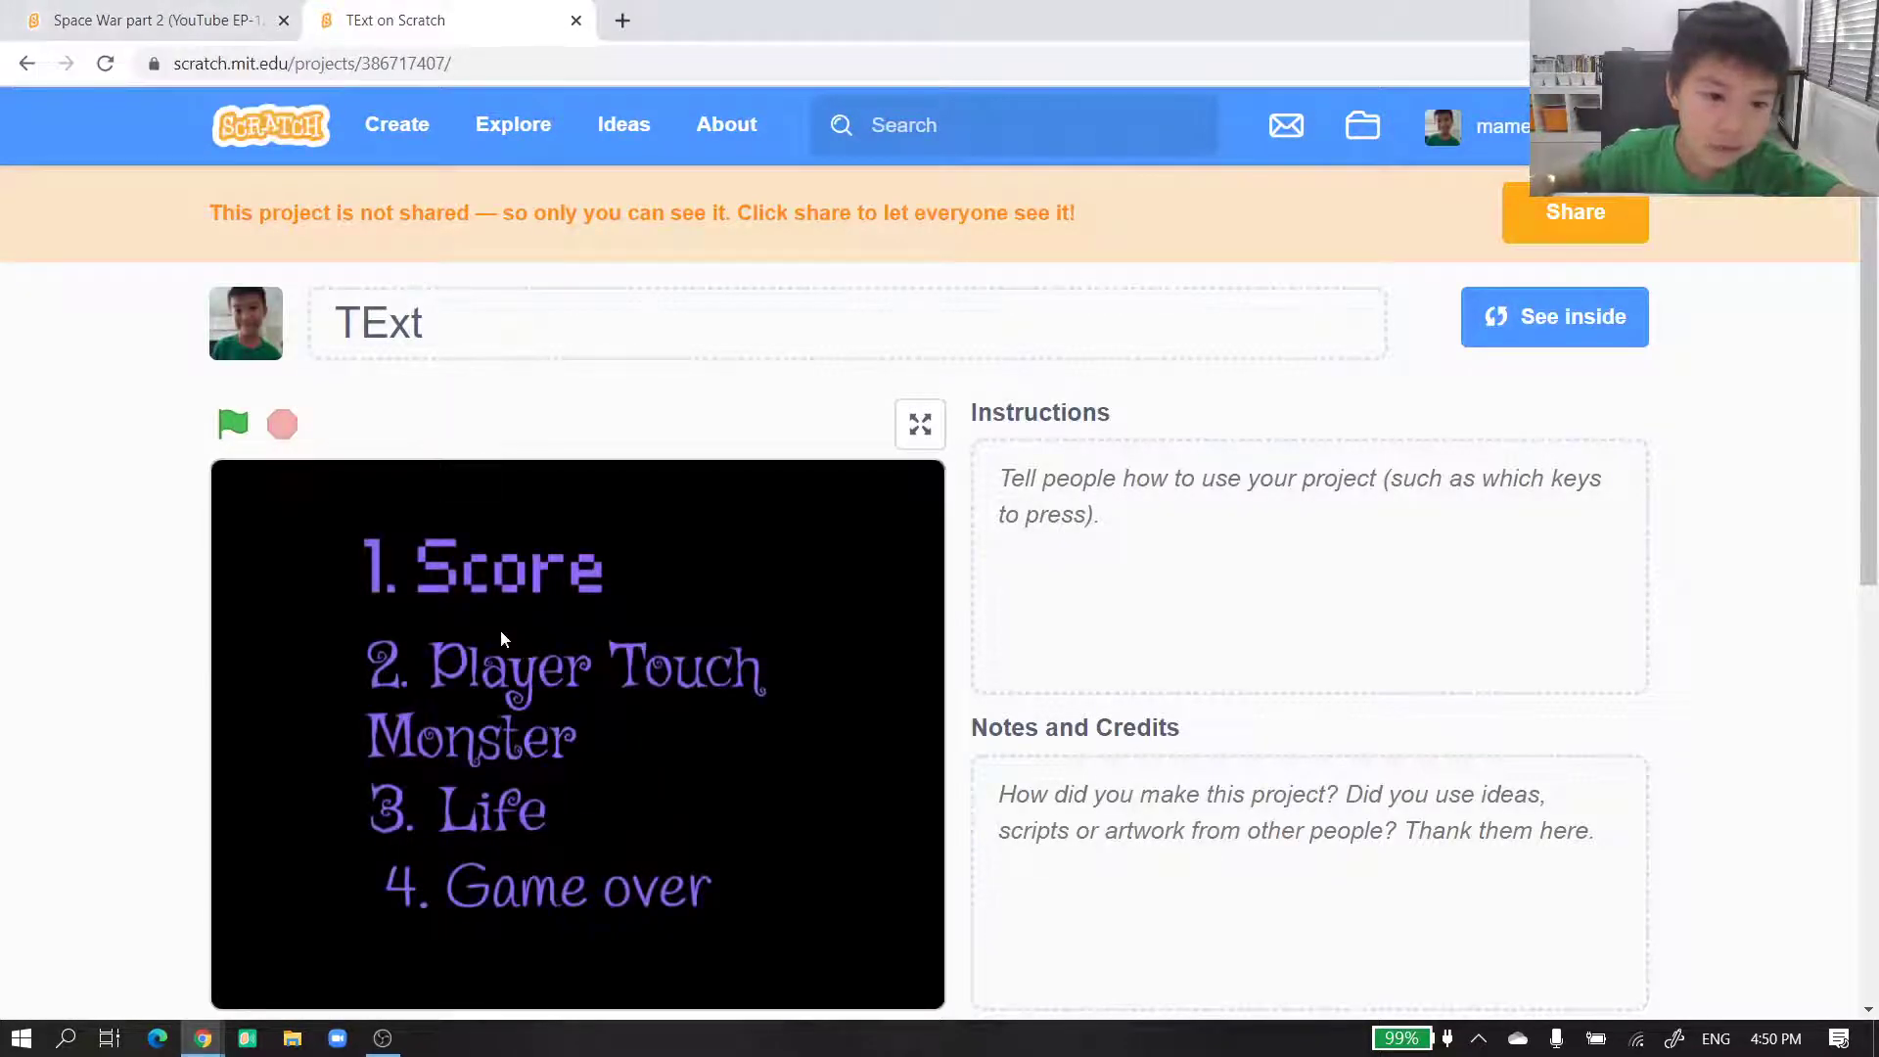
left_click(205, 21)
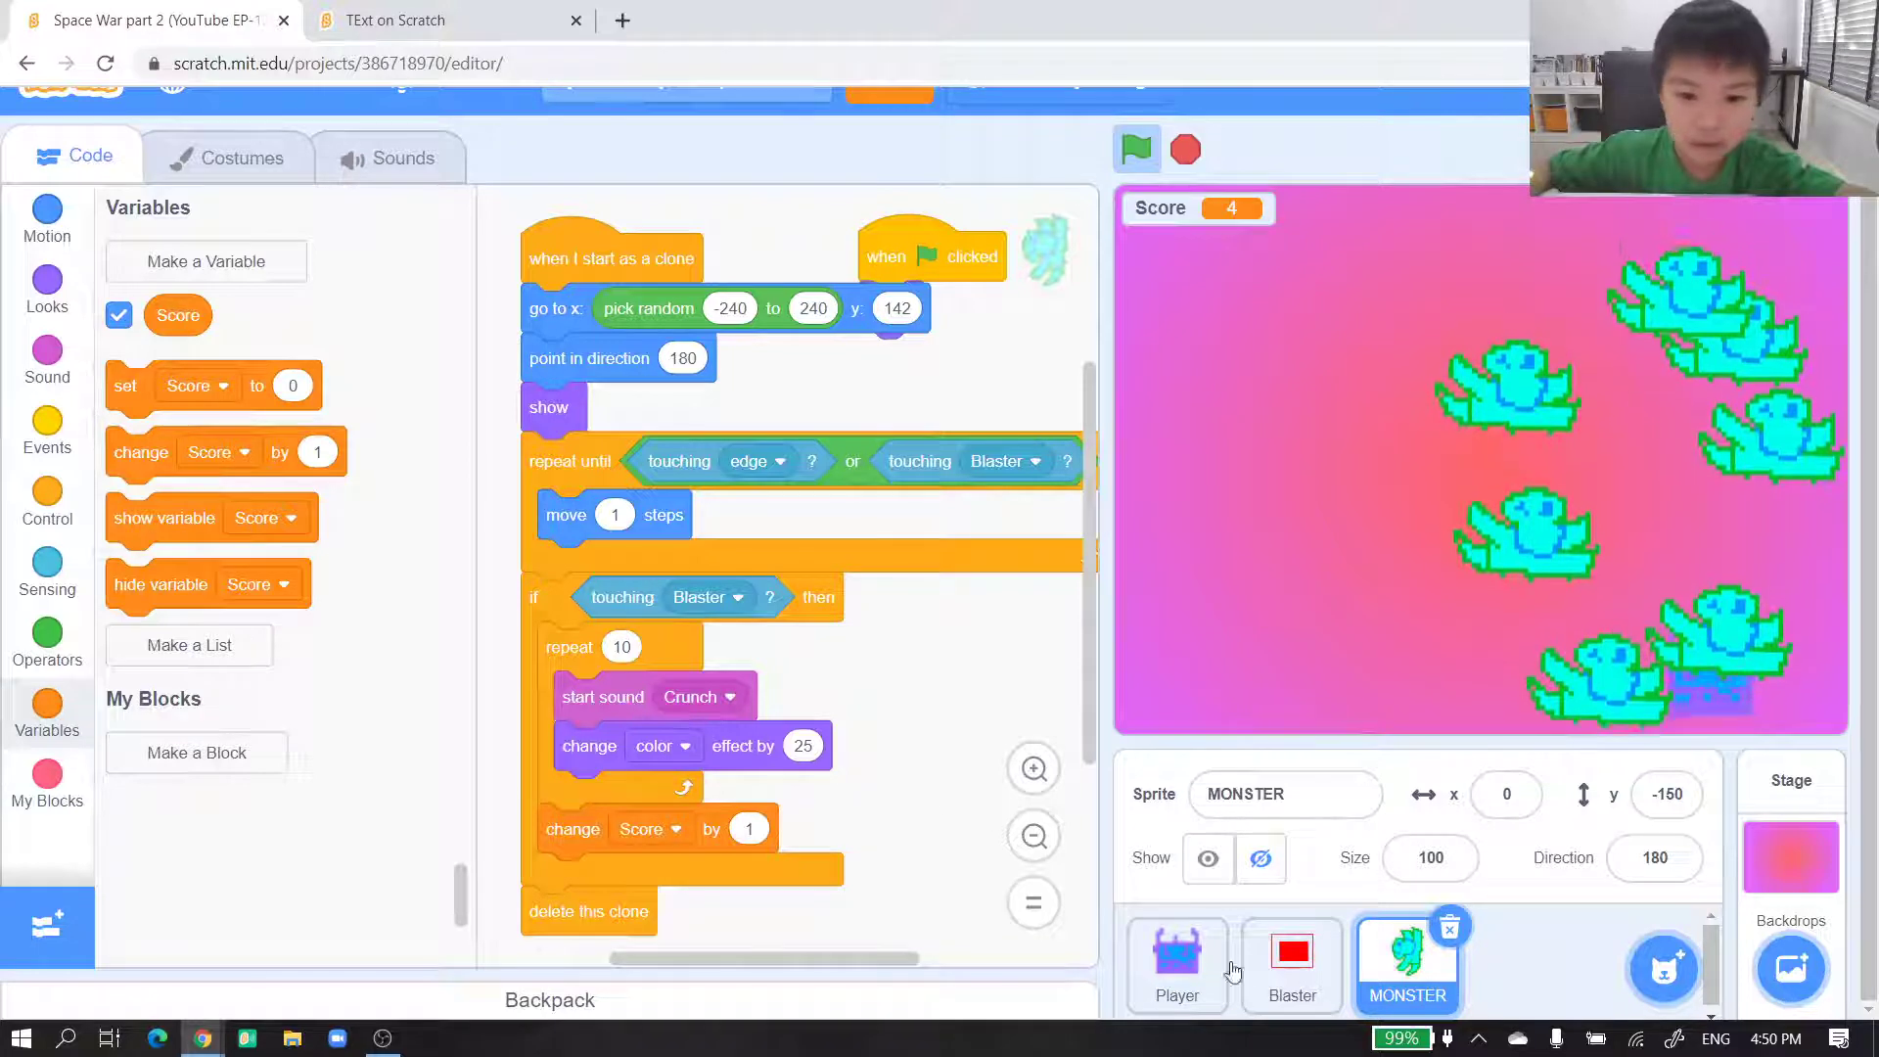
- Glance at the TExt project, then return to the Space War part 2 editor
left_click(1176, 957)
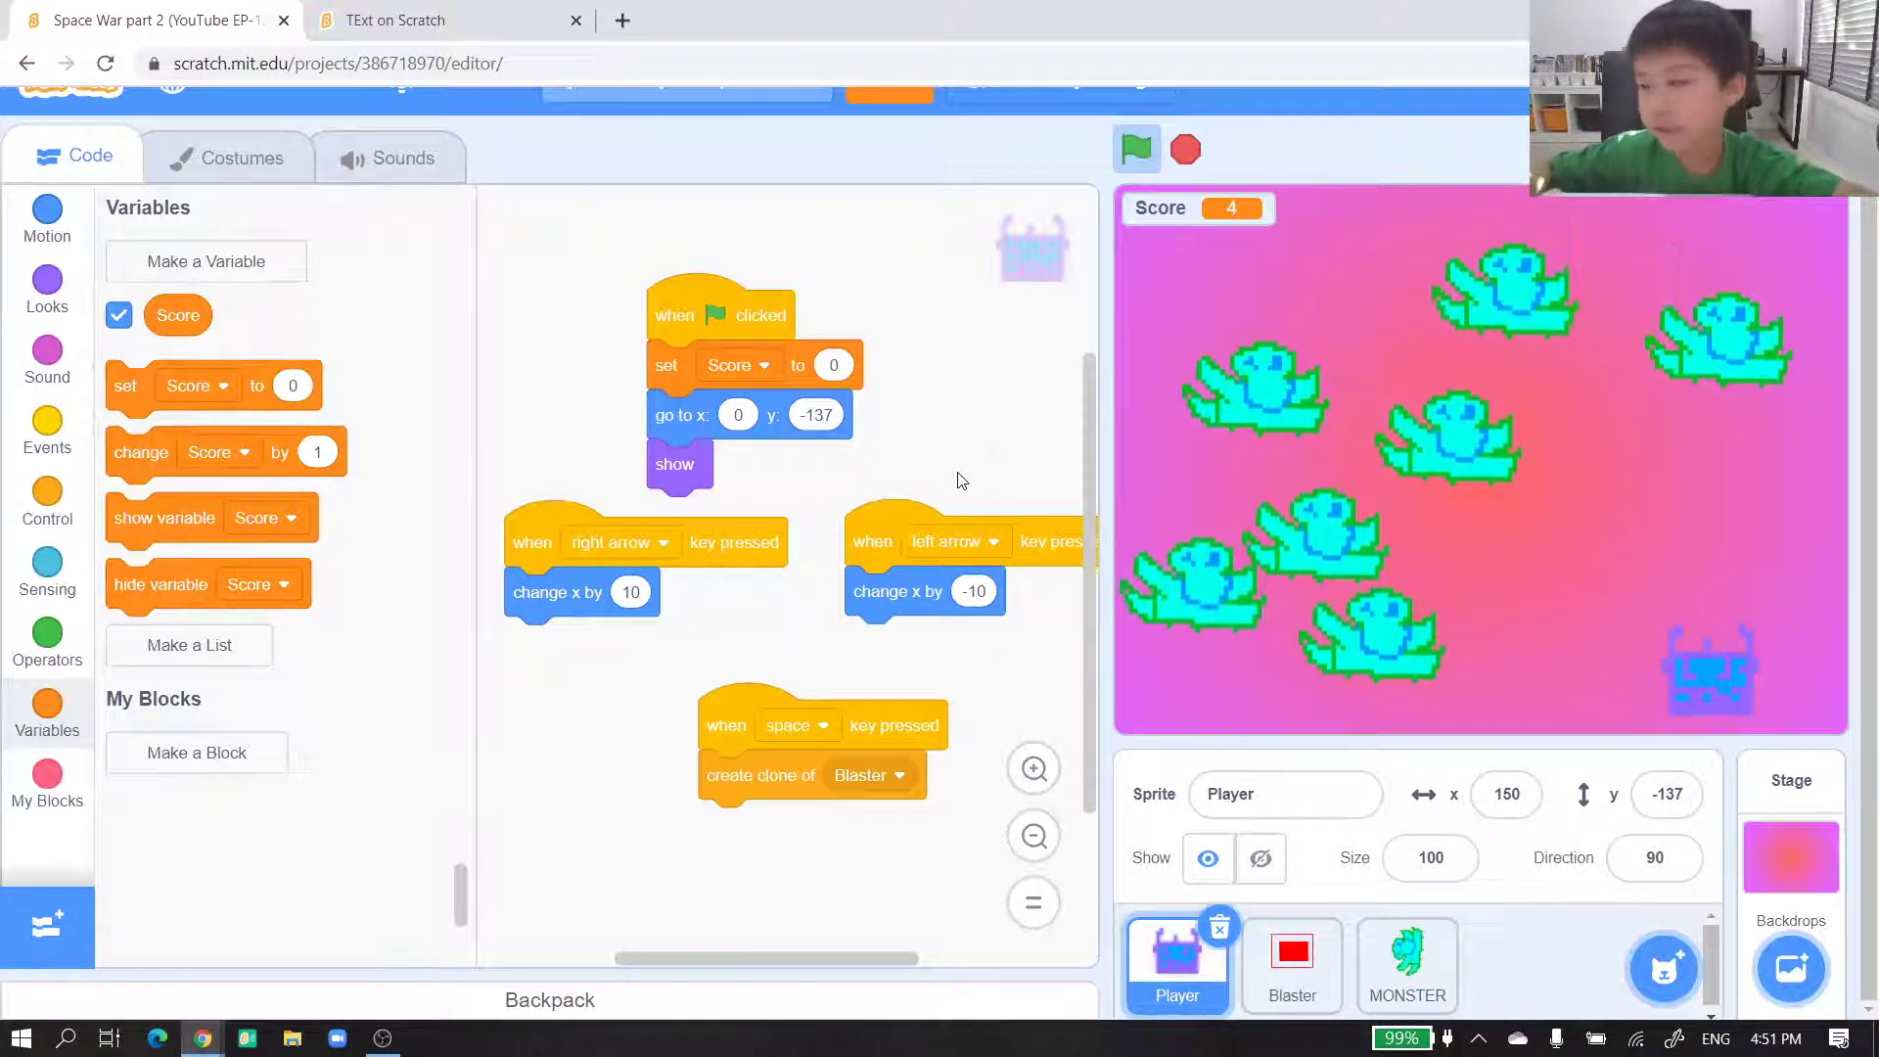
left_click(397, 20)
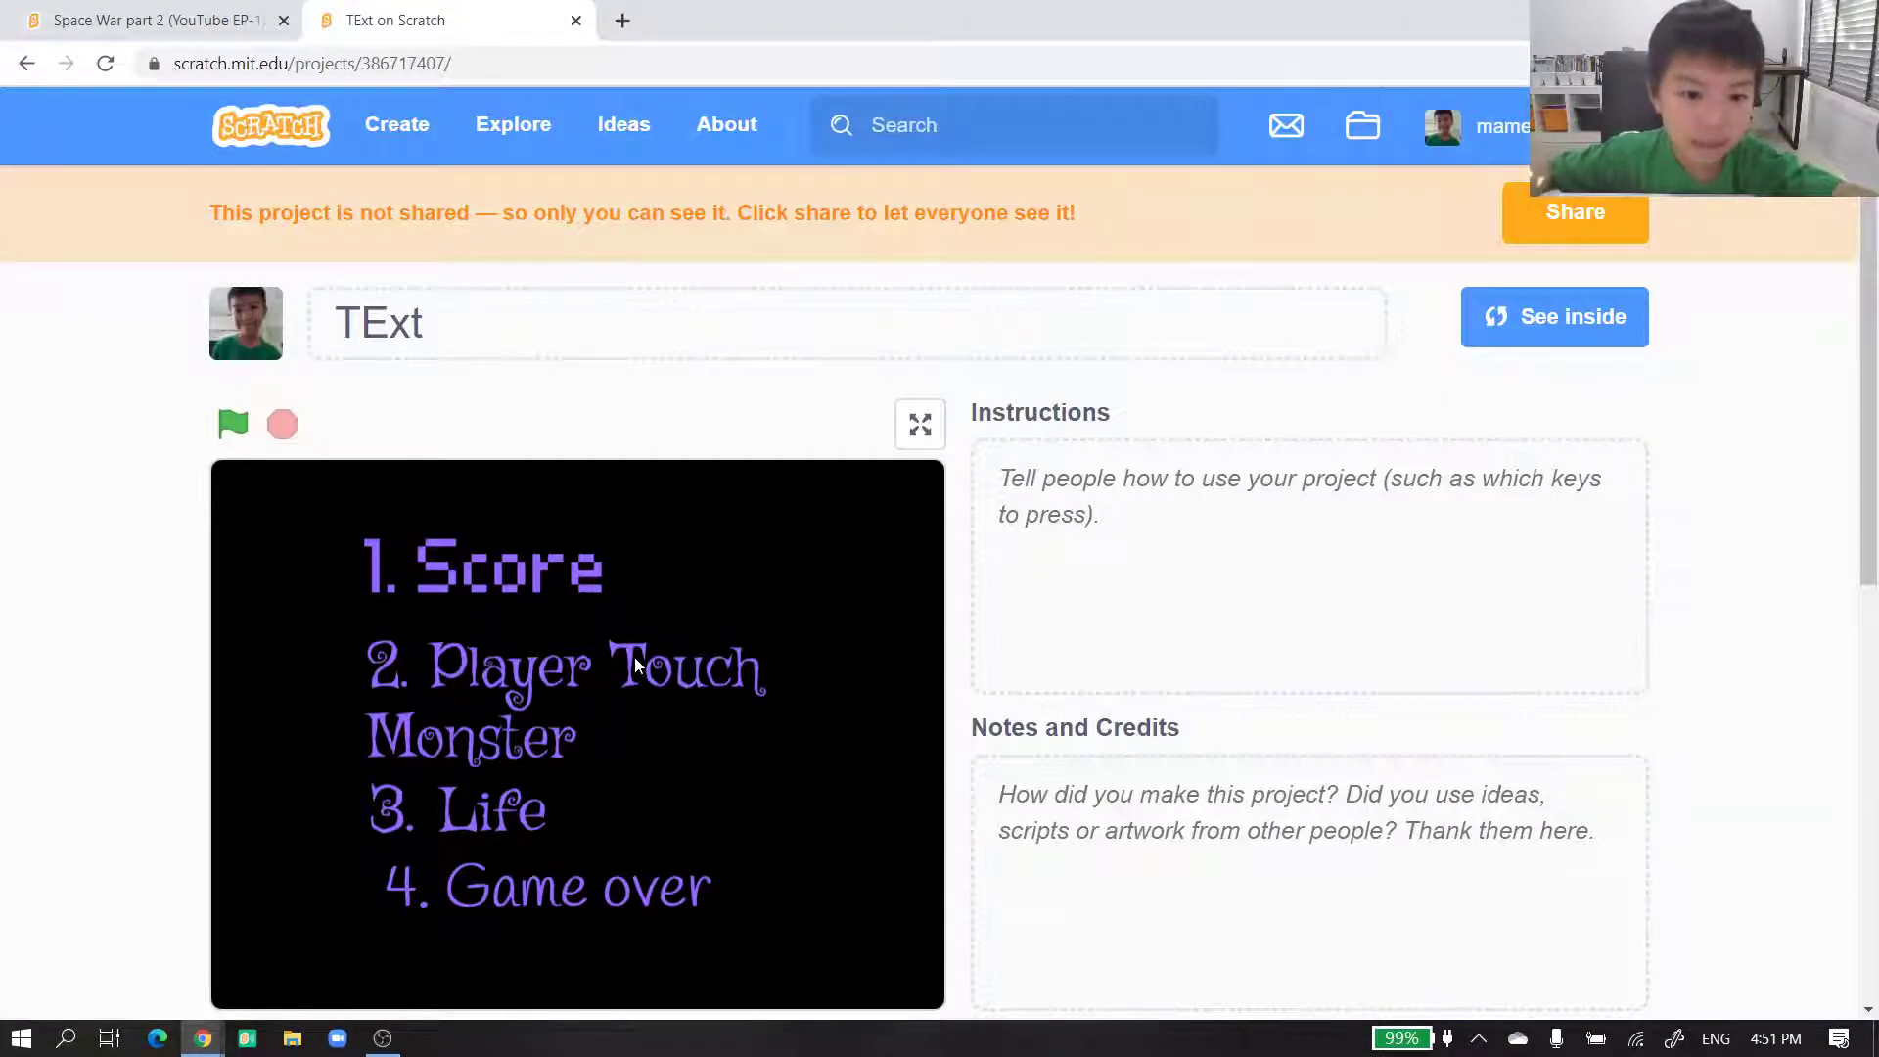
scroll(630, 663, "down", 1)
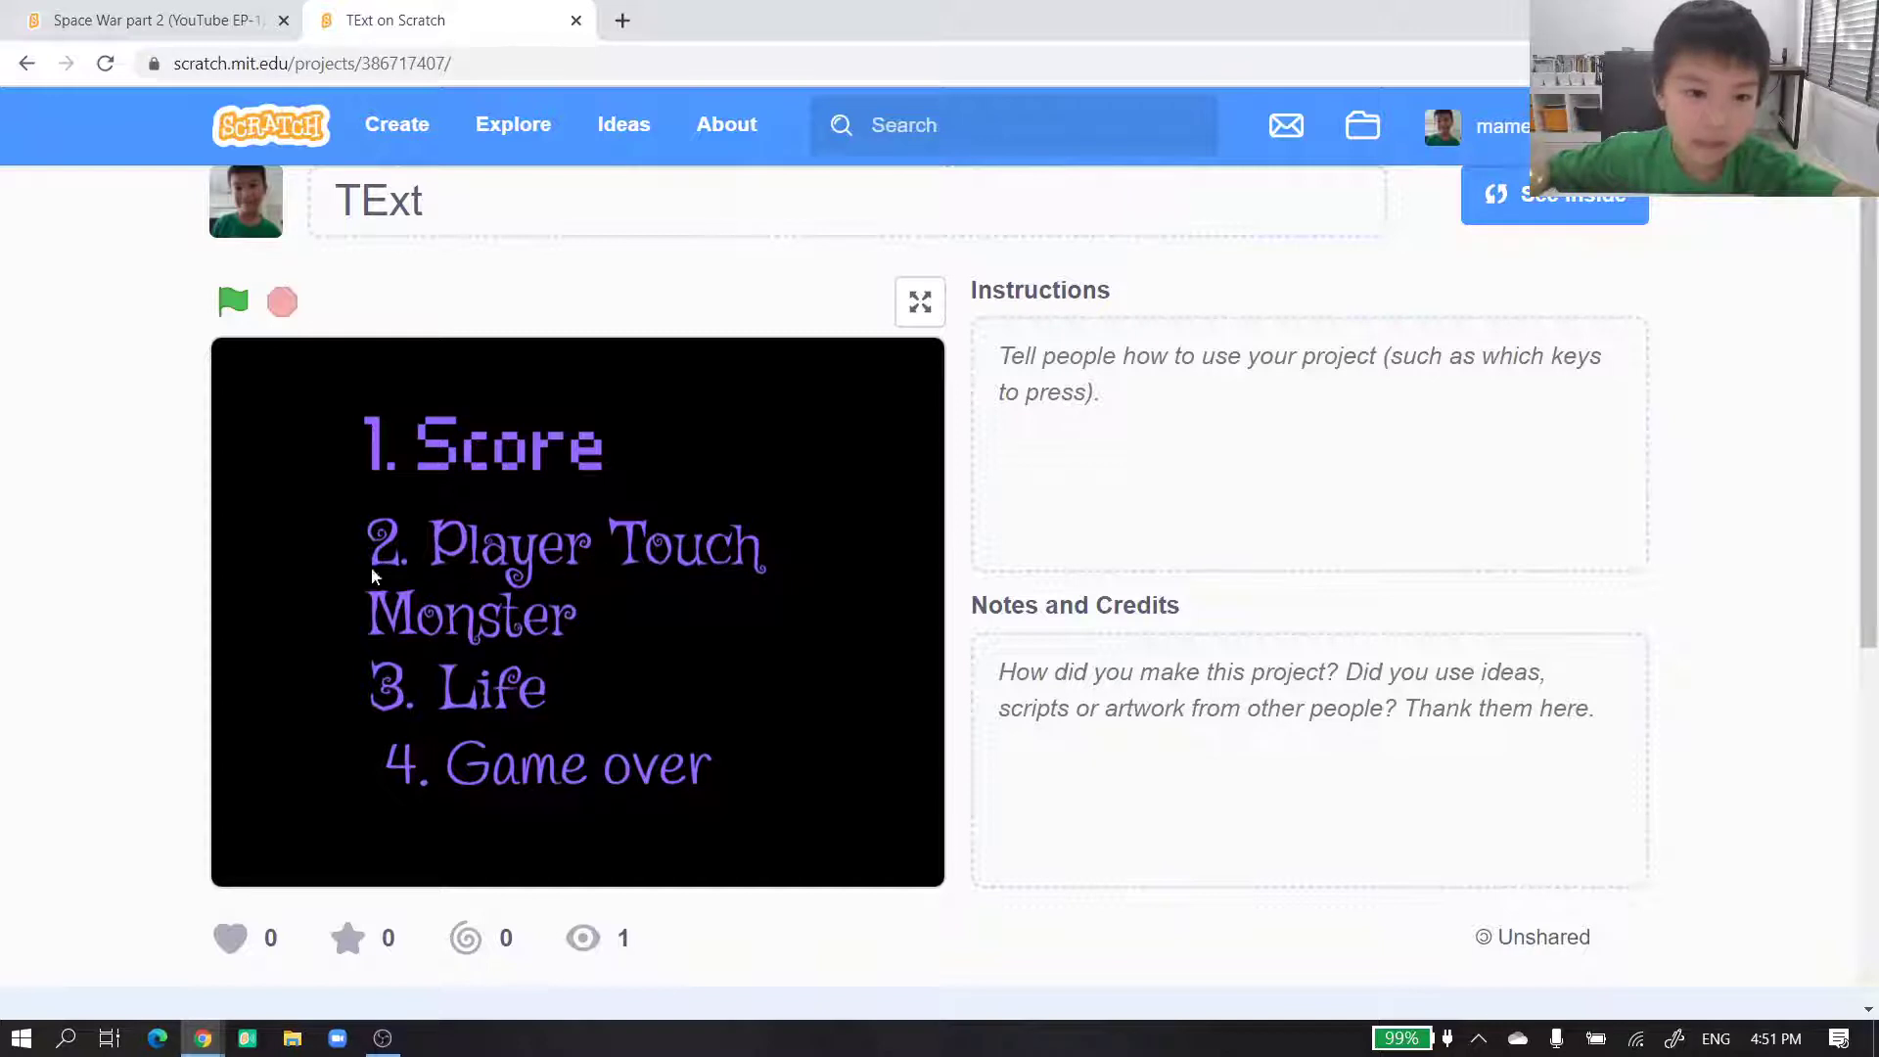
left_click(92, 20)
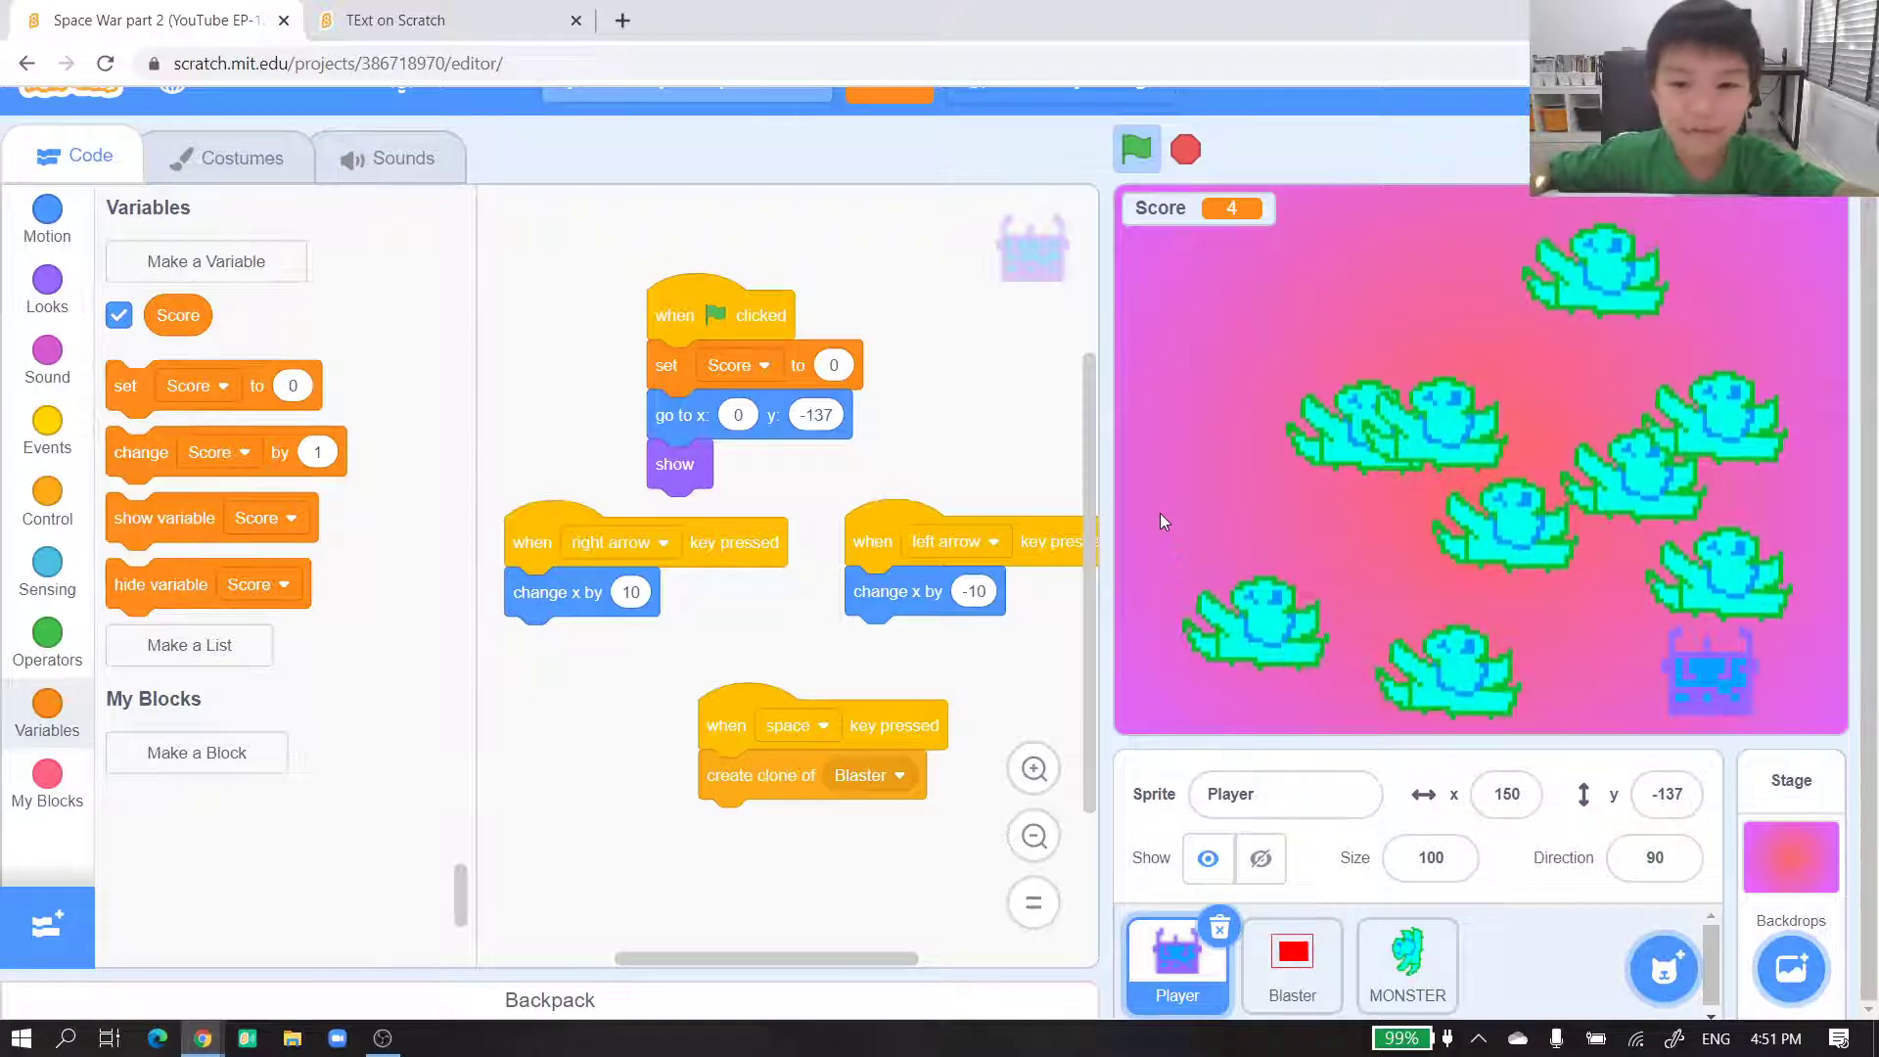
left_click(398, 20)
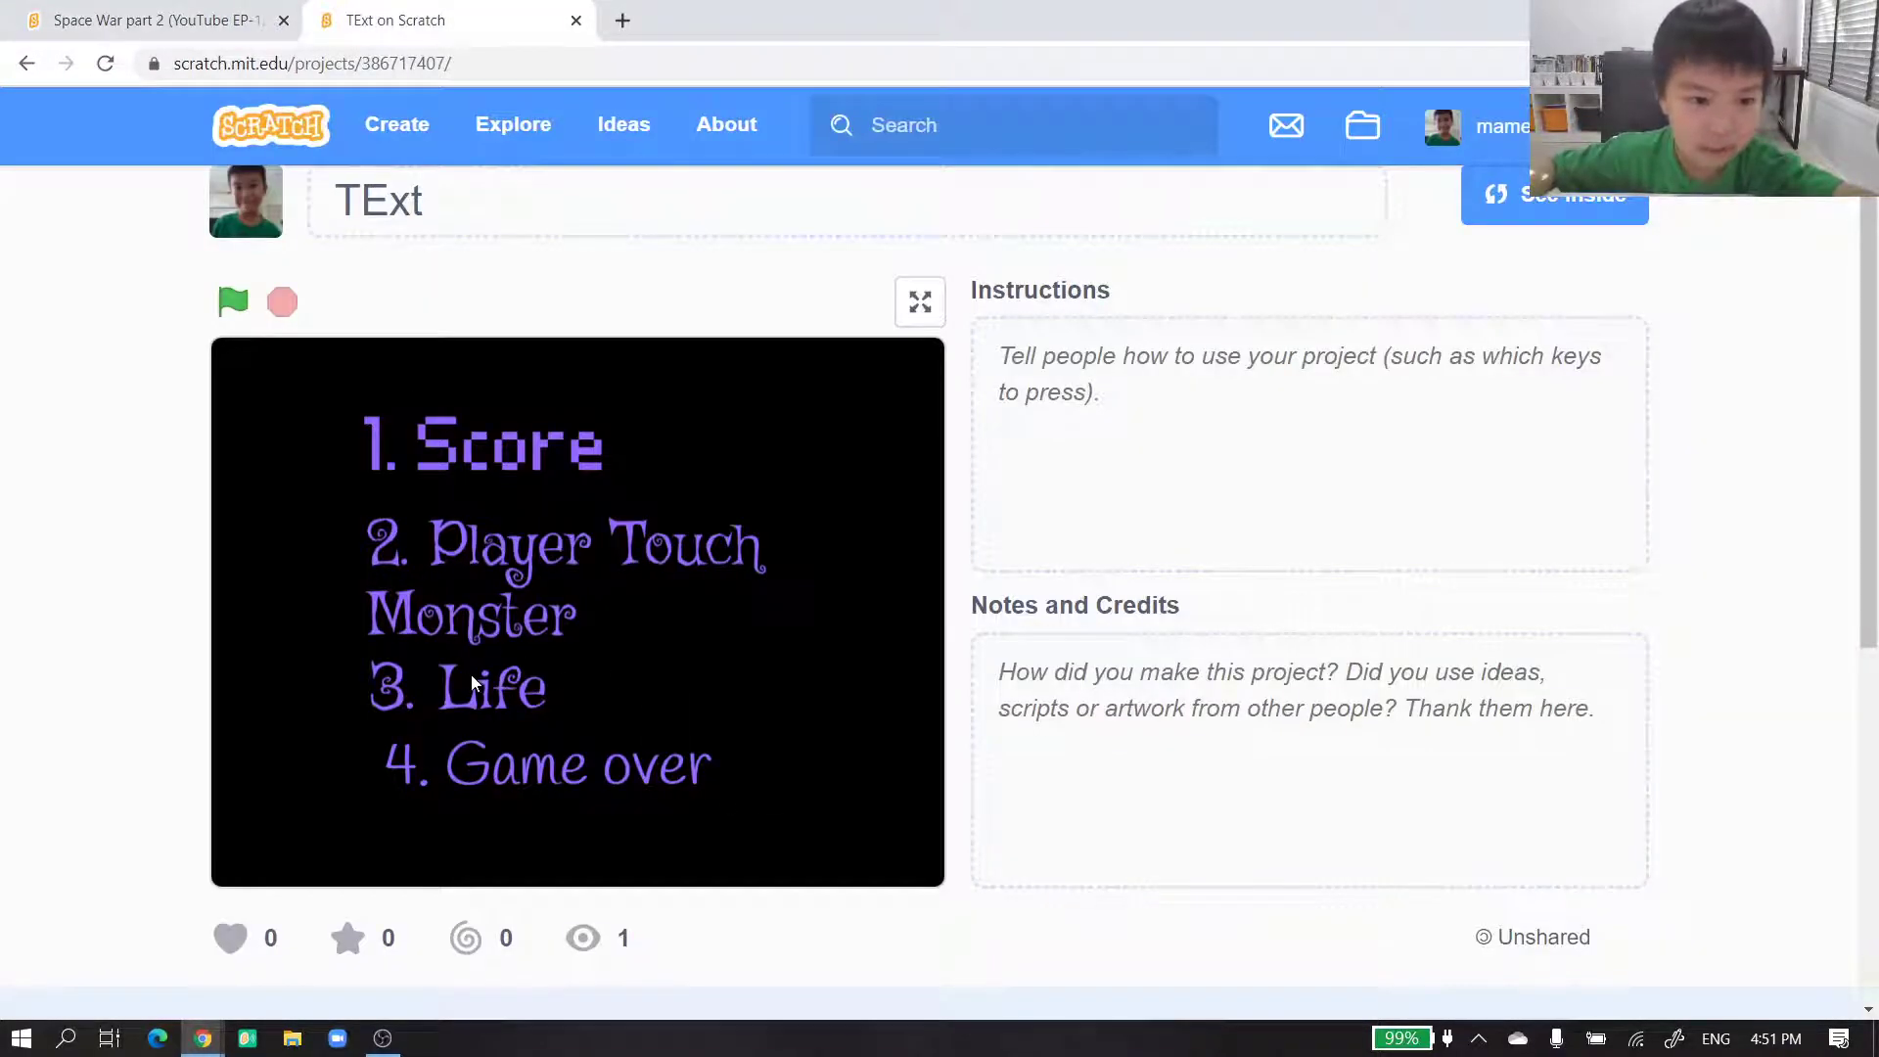
left_click(139, 19)
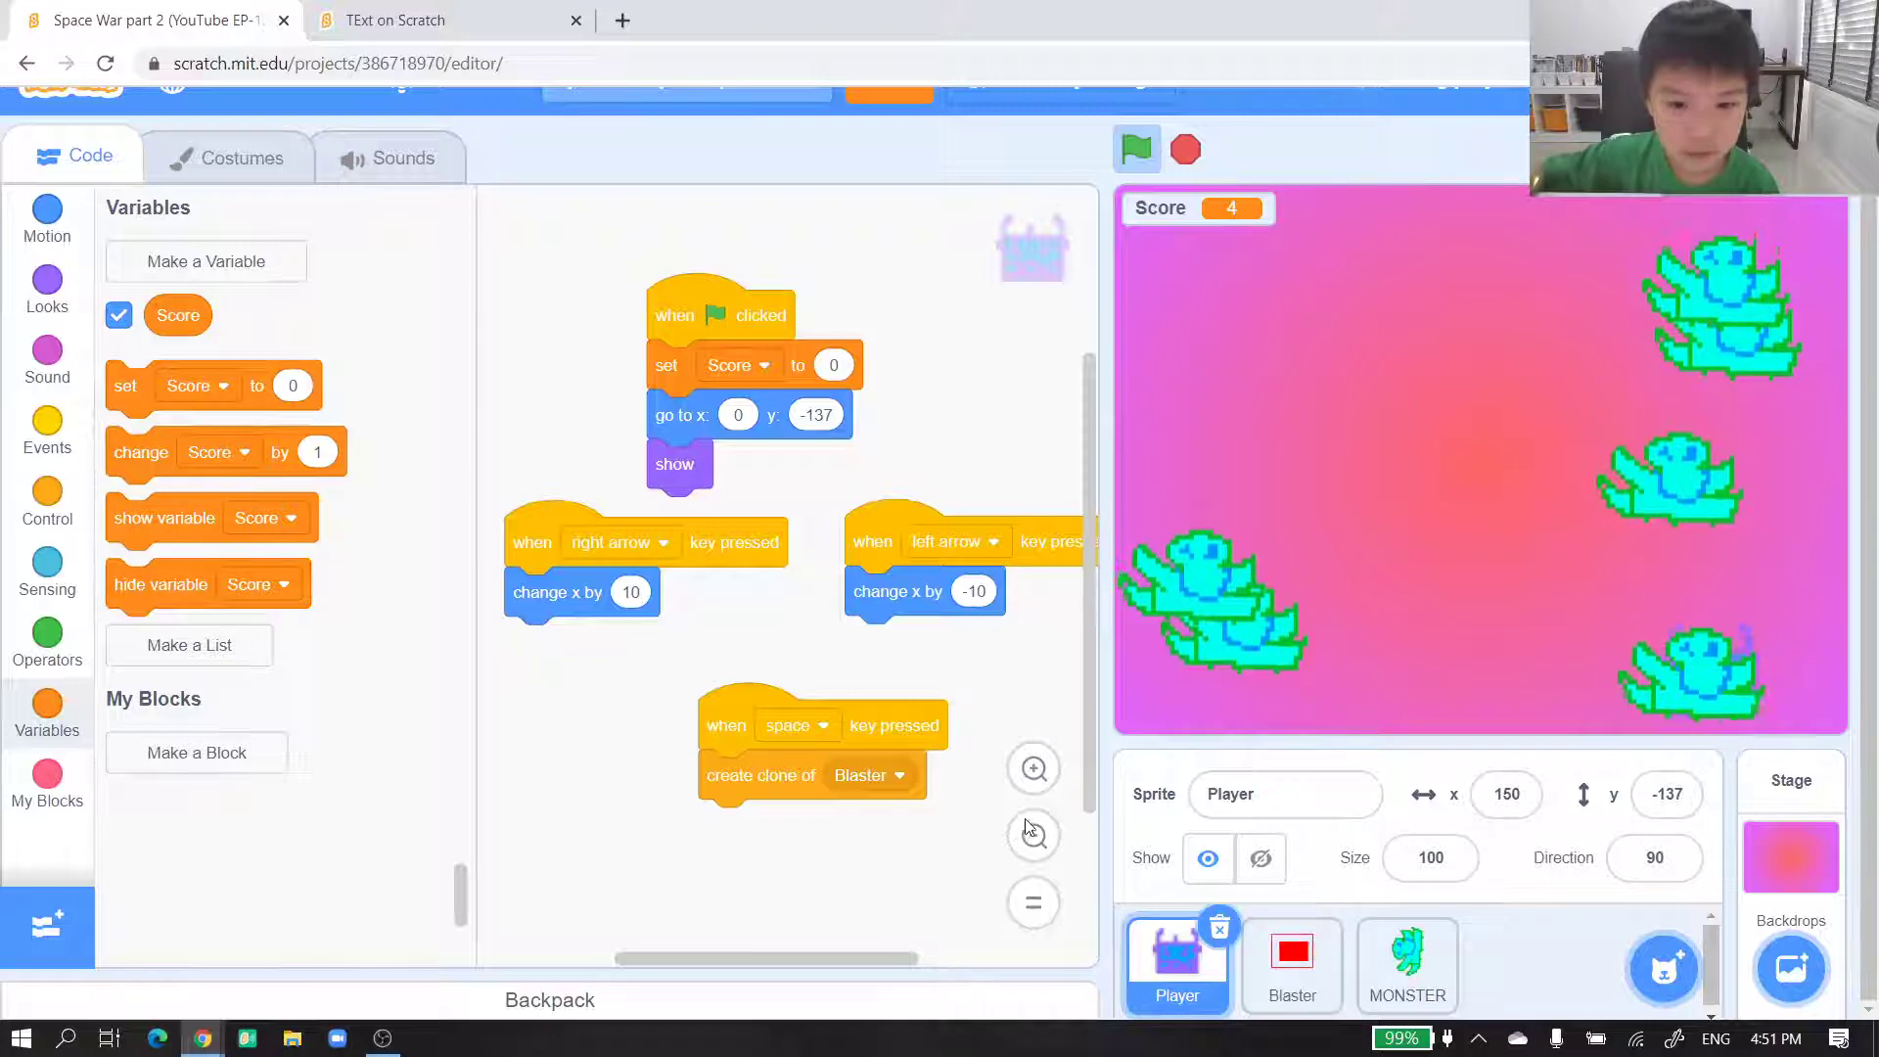
scroll(735, 588, "down", 2)
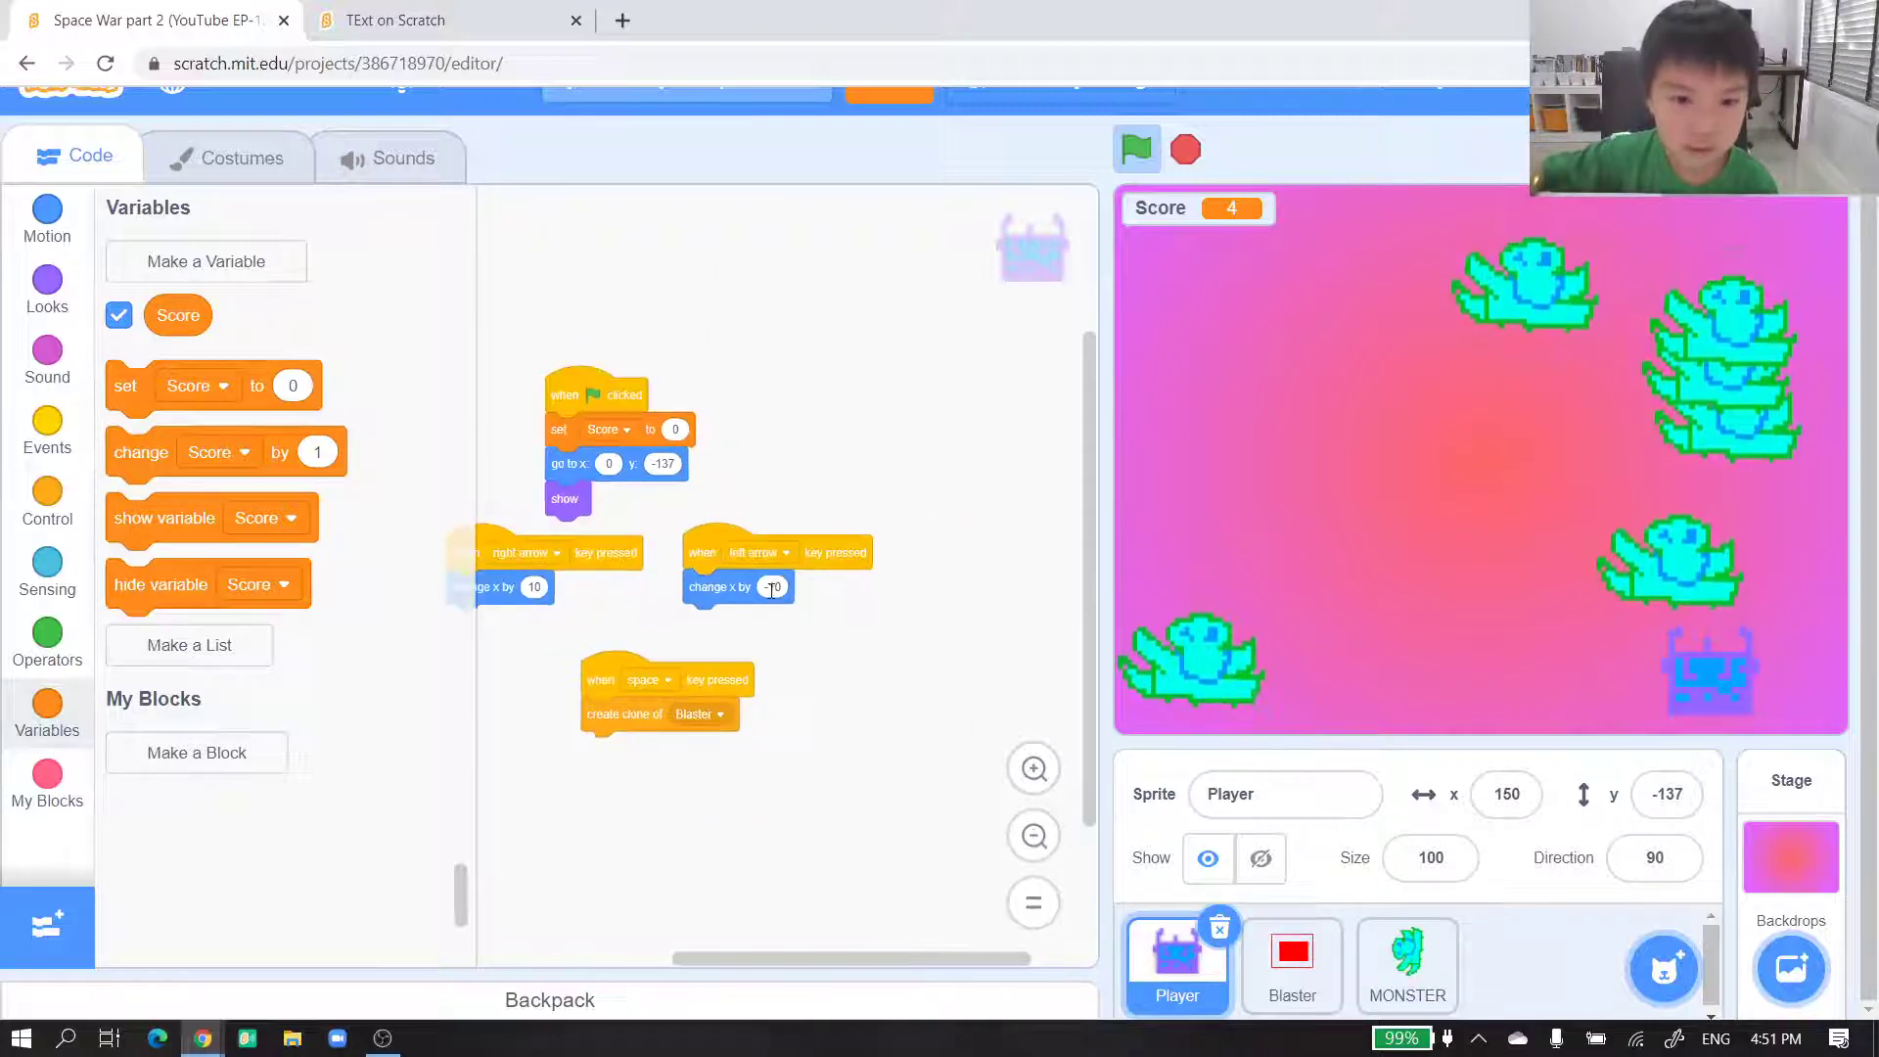
- Spread the Player's left-arrow, right-arrow, space-key and green-flag scripts apart in the code area
mouse_move(735, 553)
left_mouse_down()
mouse_move(851, 362)
mouse_move(822, 272)
left_mouse_up()
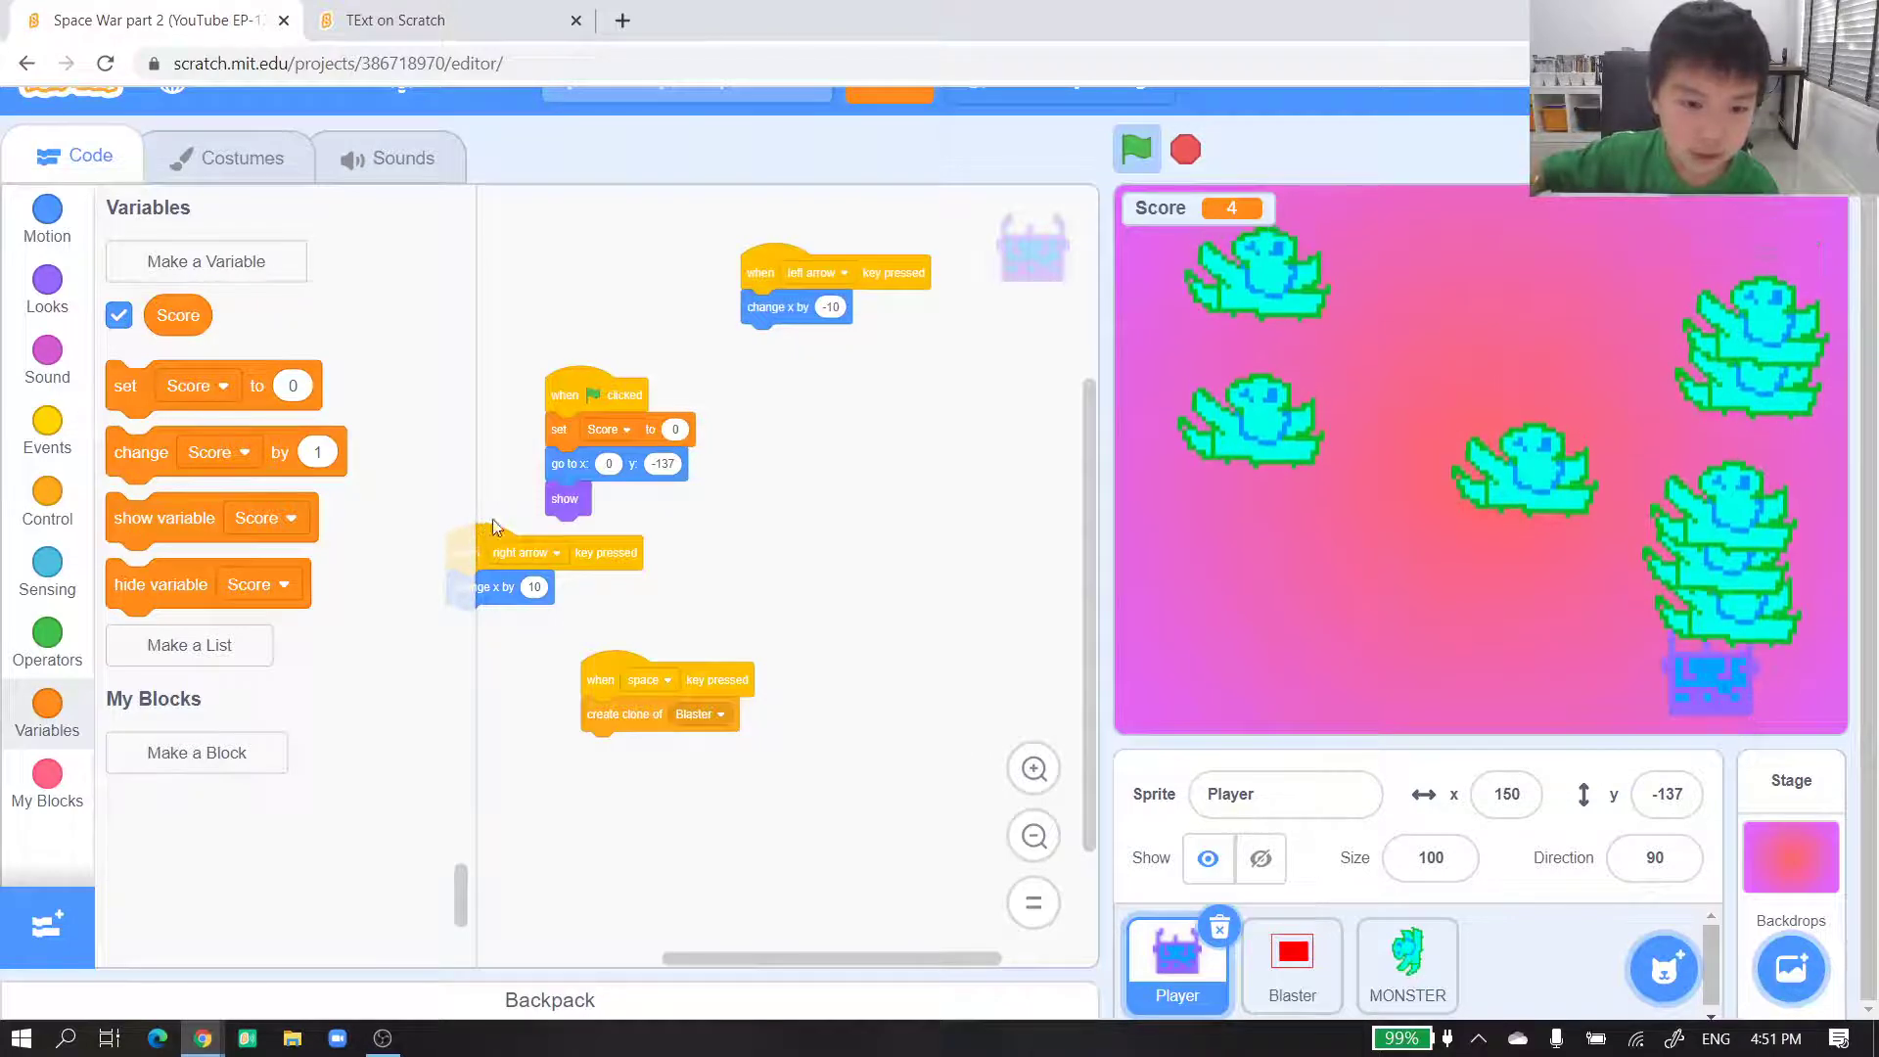
left_click_drag(492, 552, 521, 217)
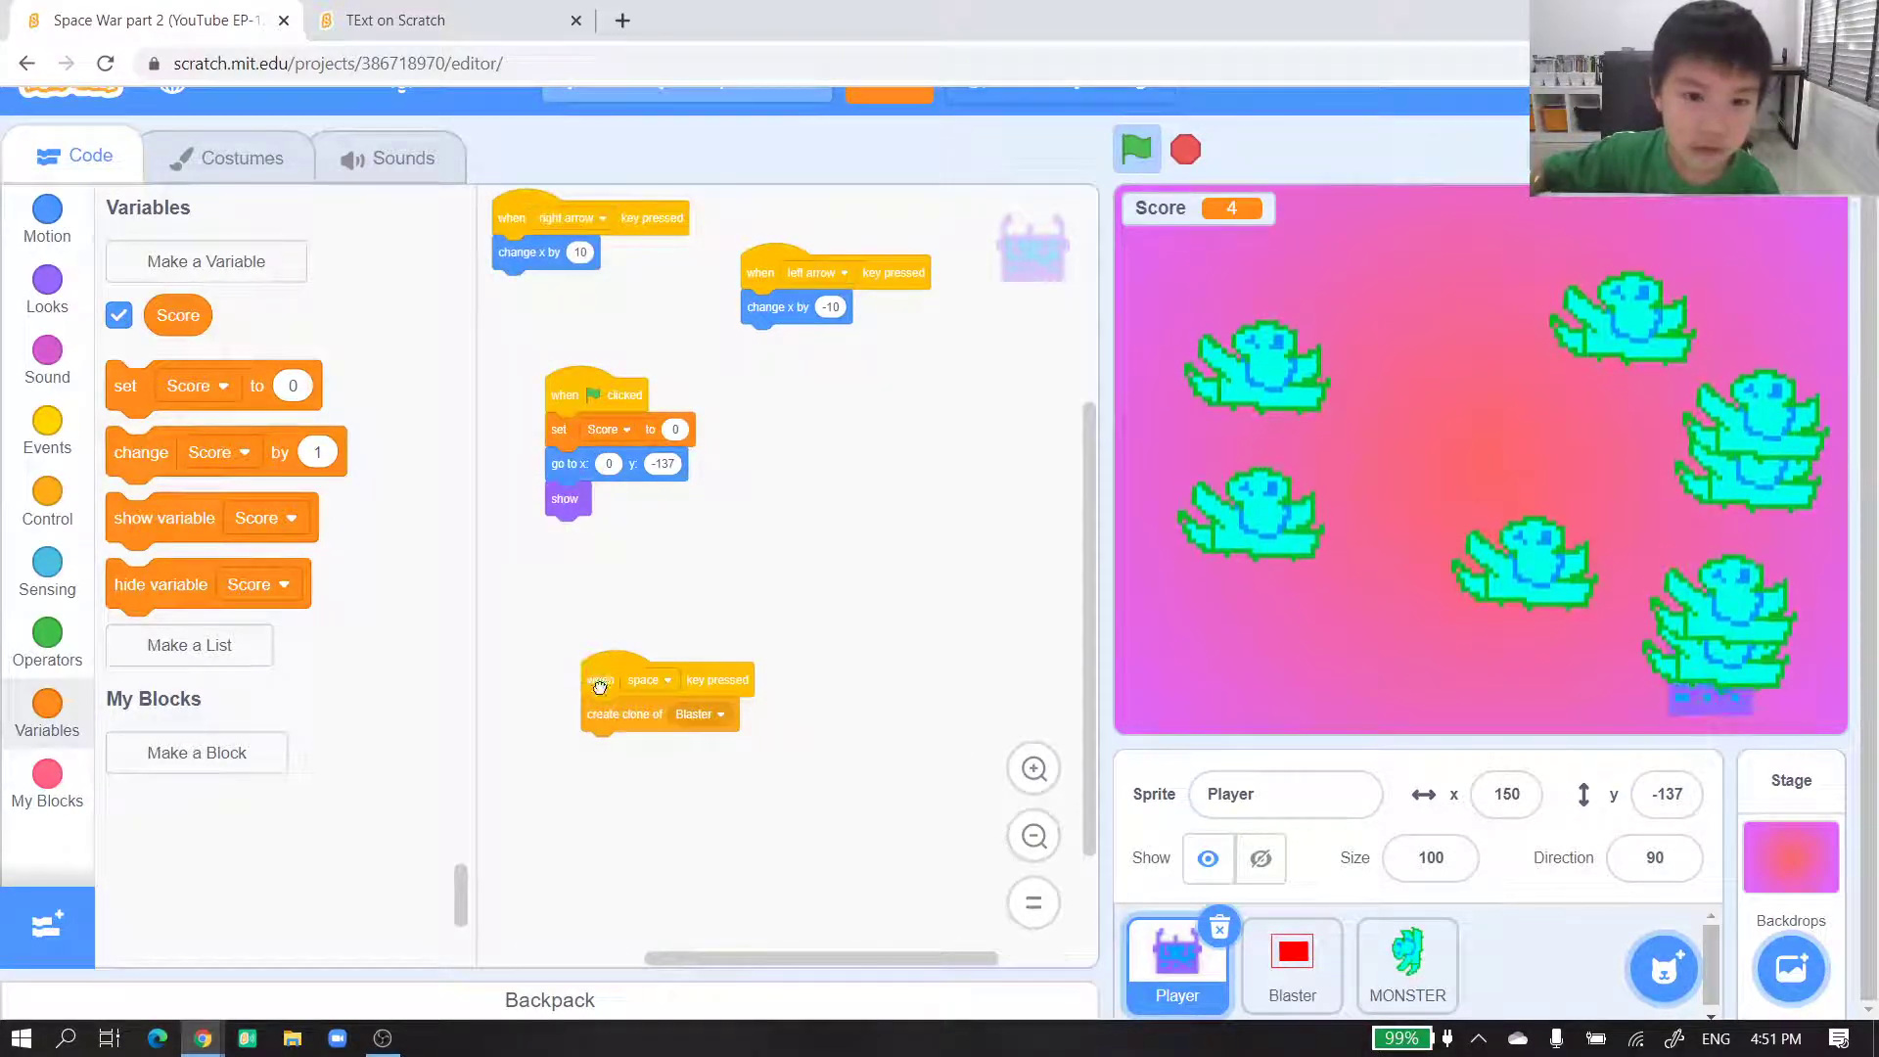
left_click_drag(590, 676, 793, 434)
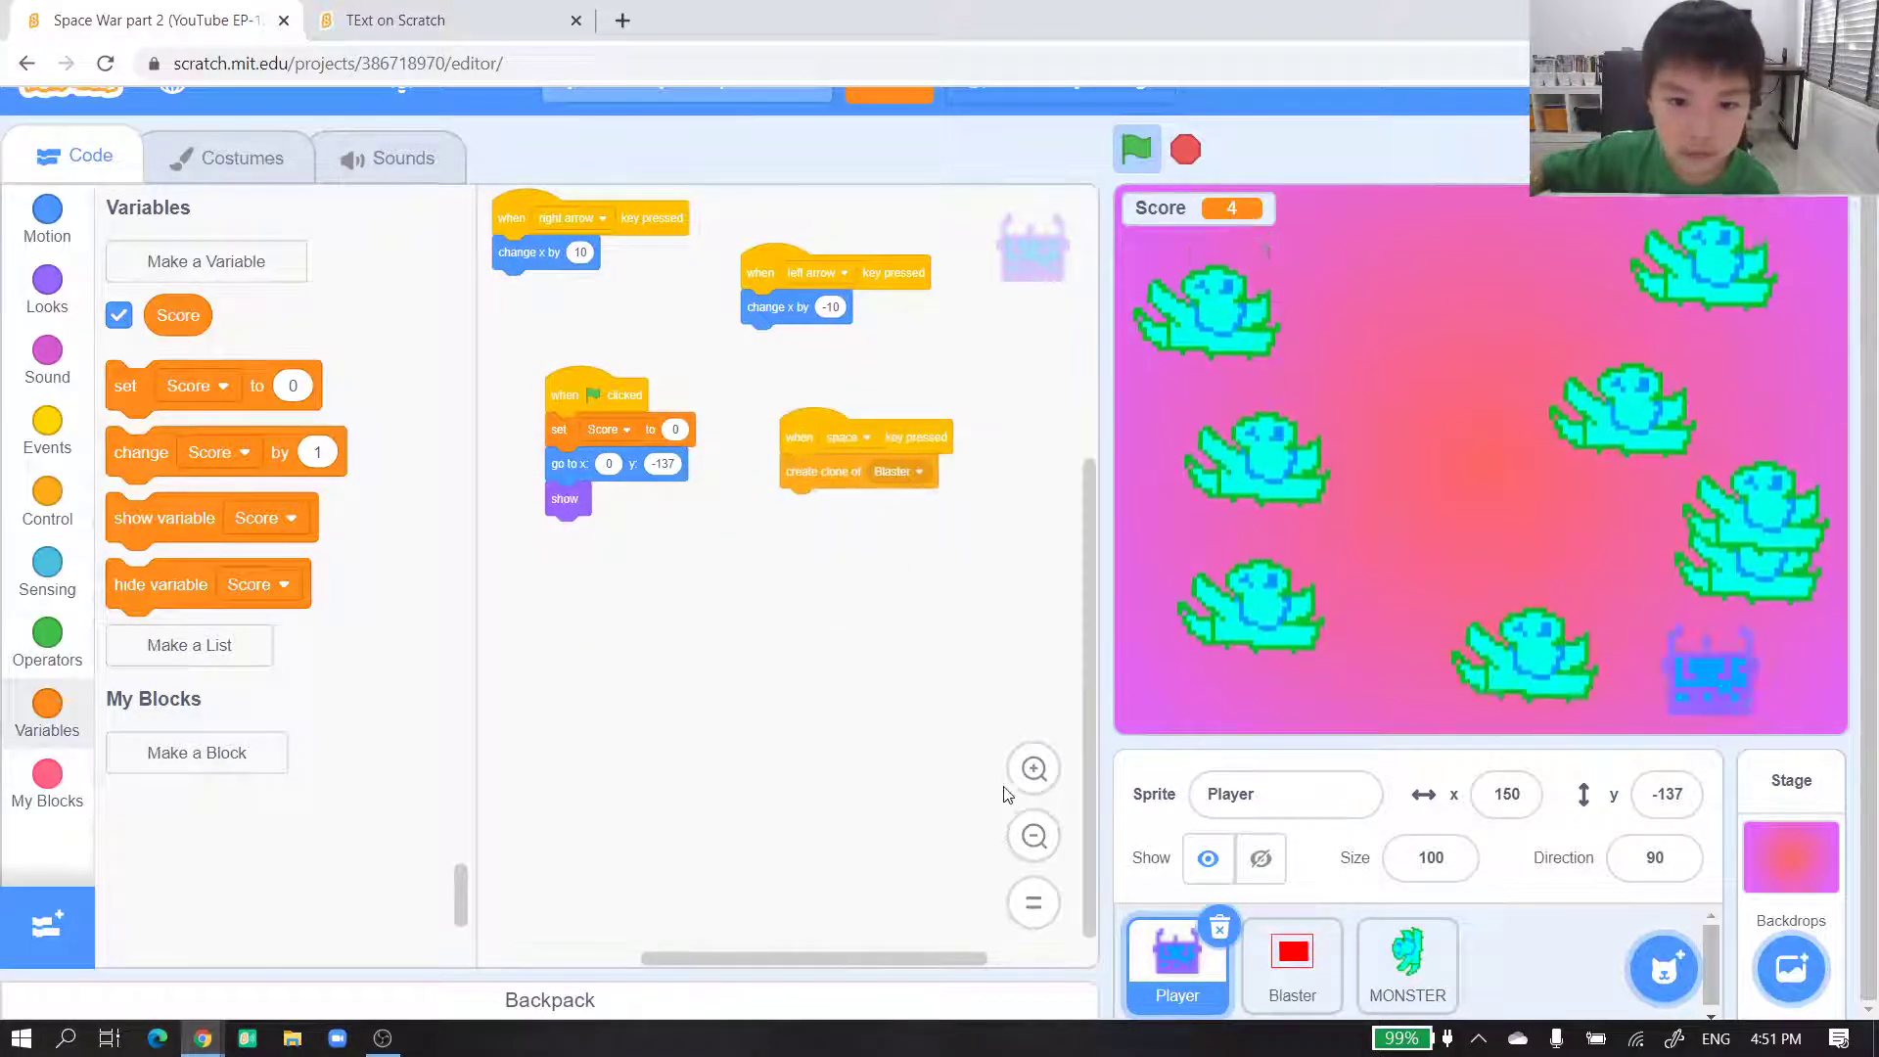
left_click(1034, 770)
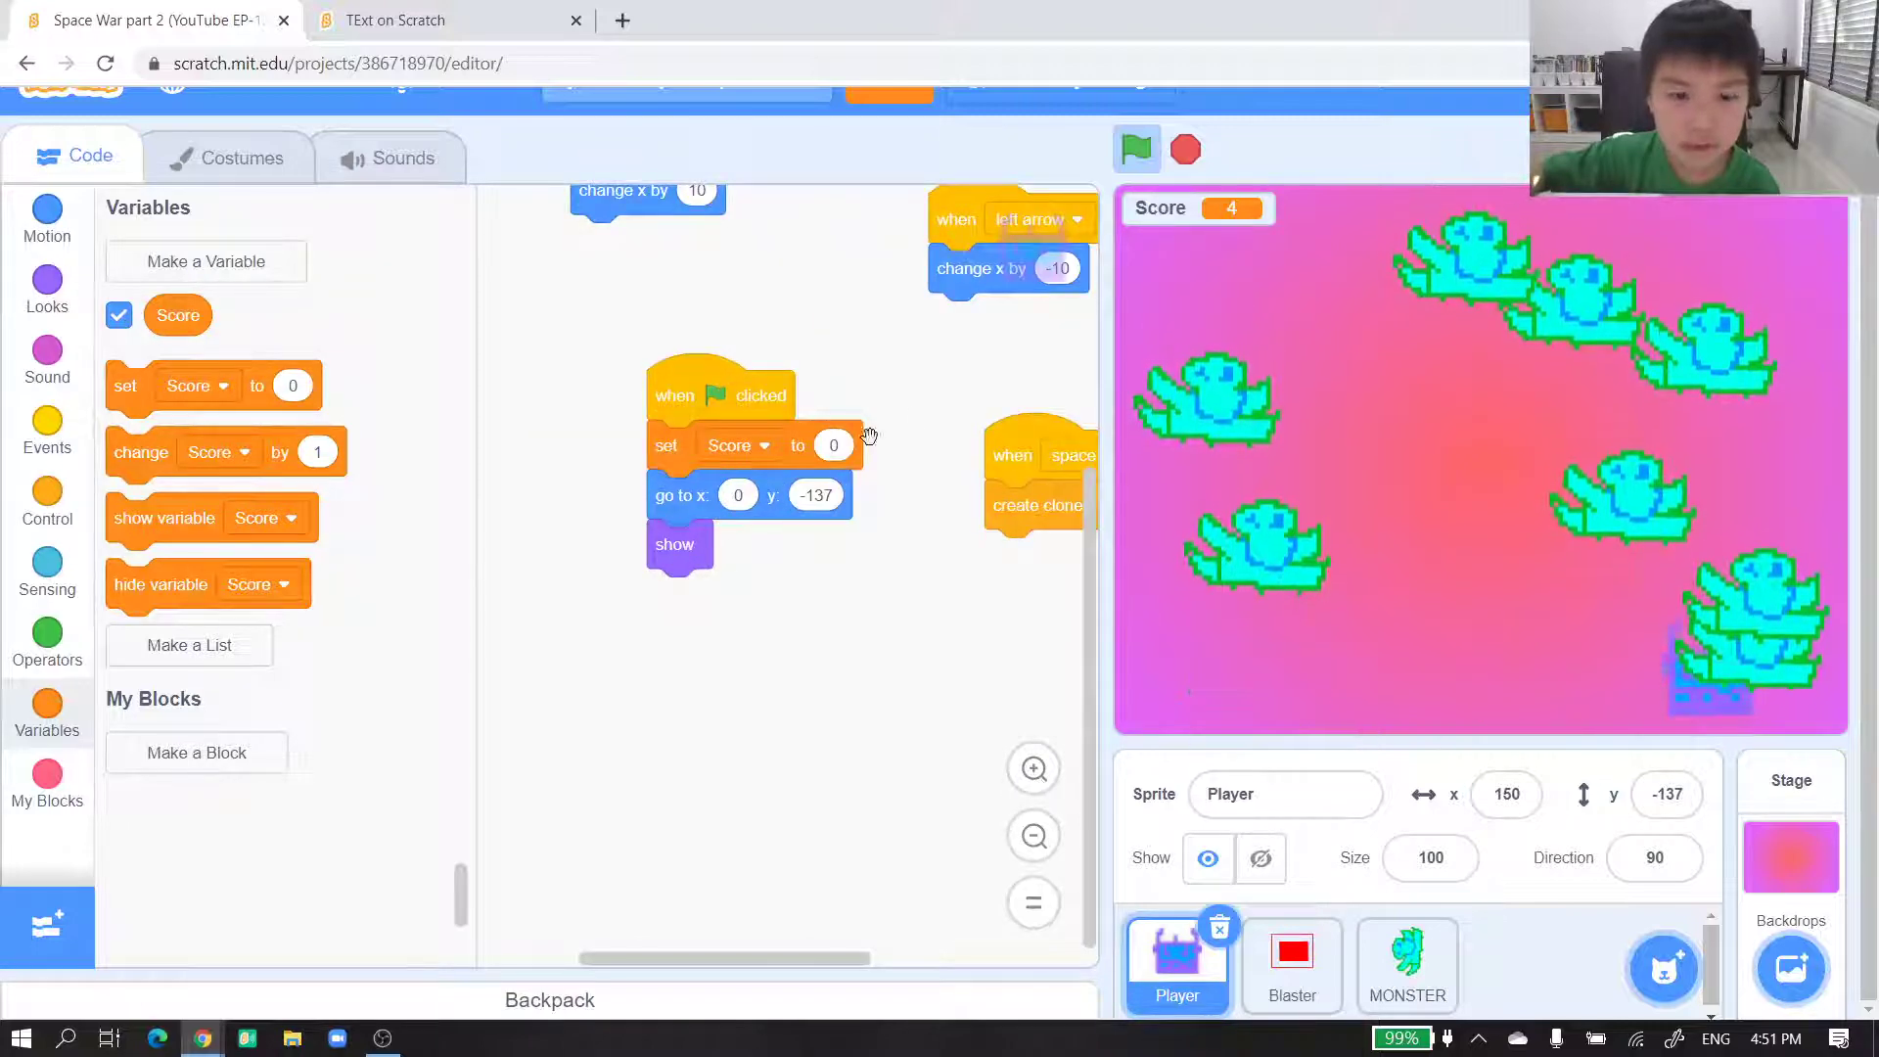
scroll(902, 420, "down", 1)
scroll(887, 537, "up", 1)
scroll(889, 538, "down", 1)
scroll(822, 881, "up", 1)
mouse_move(861, 941)
left_mouse_down()
mouse_move(1029, 942)
mouse_move(821, 963)
left_mouse_up()
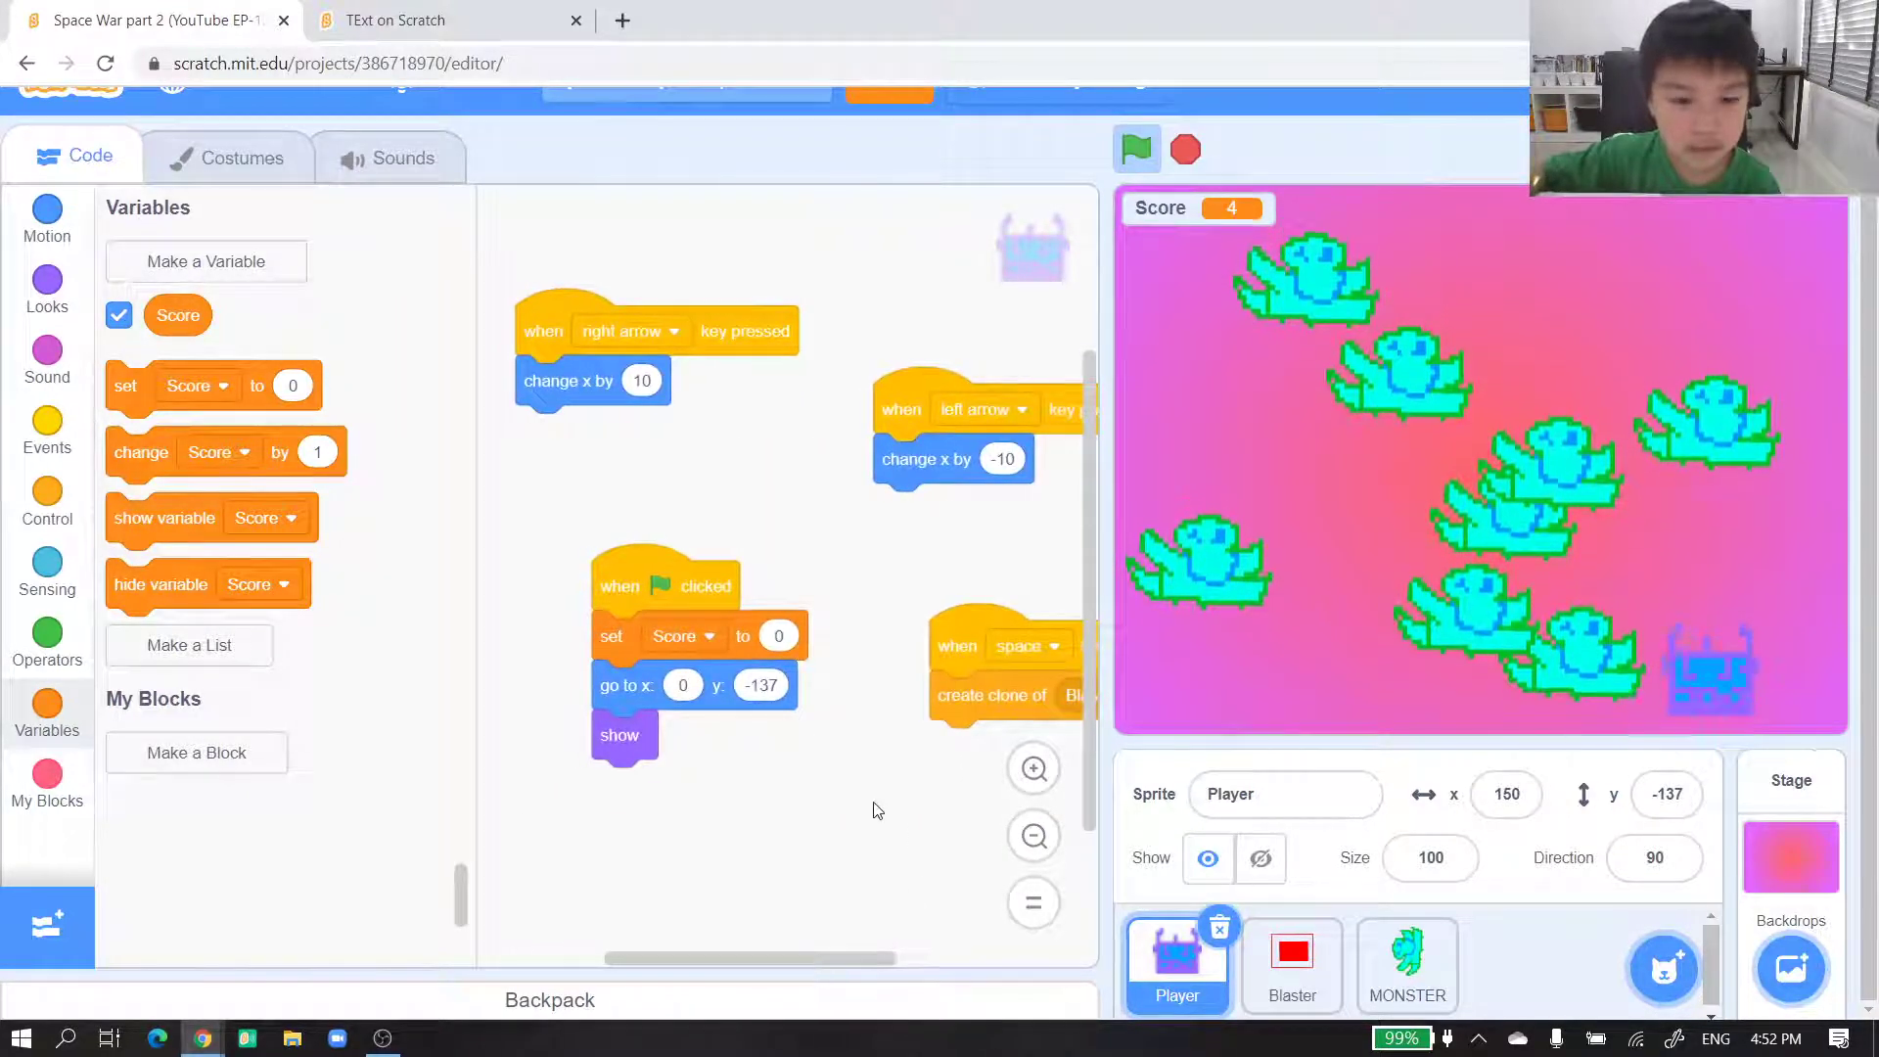
left_click(1034, 769)
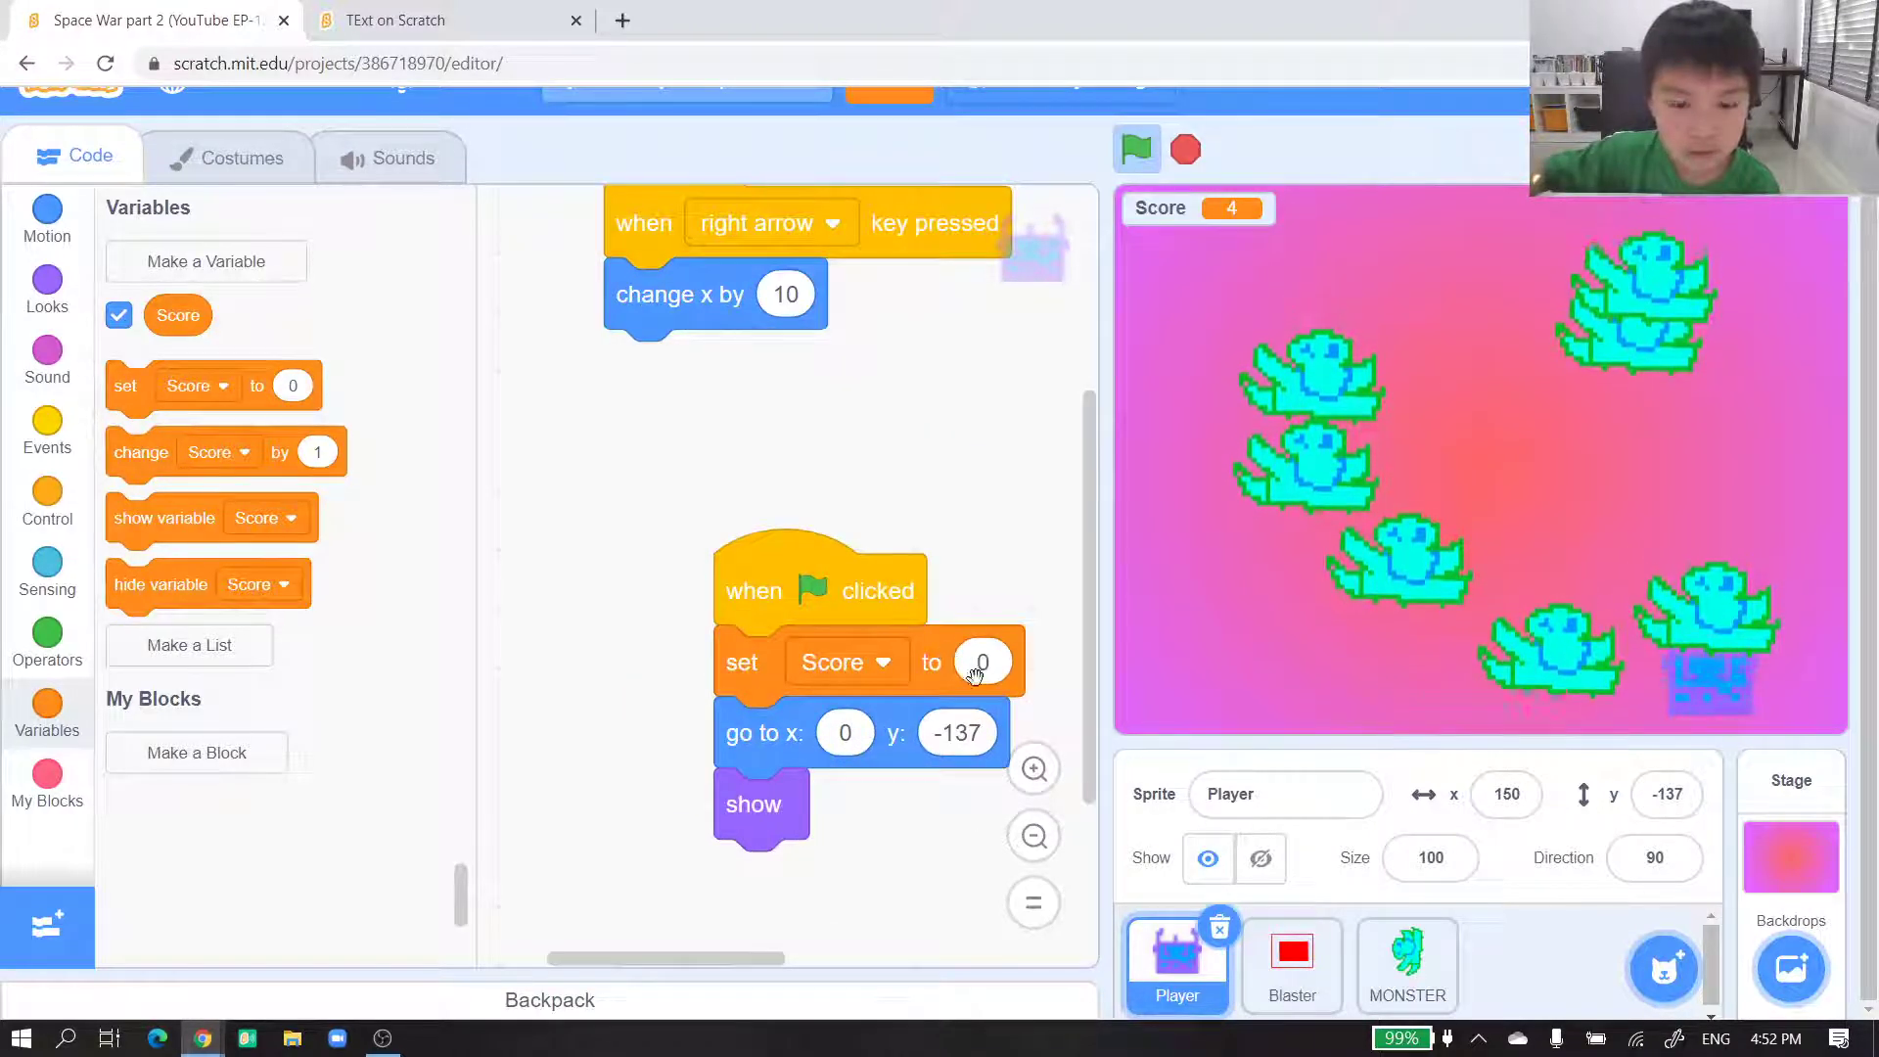
left_click(1033, 836)
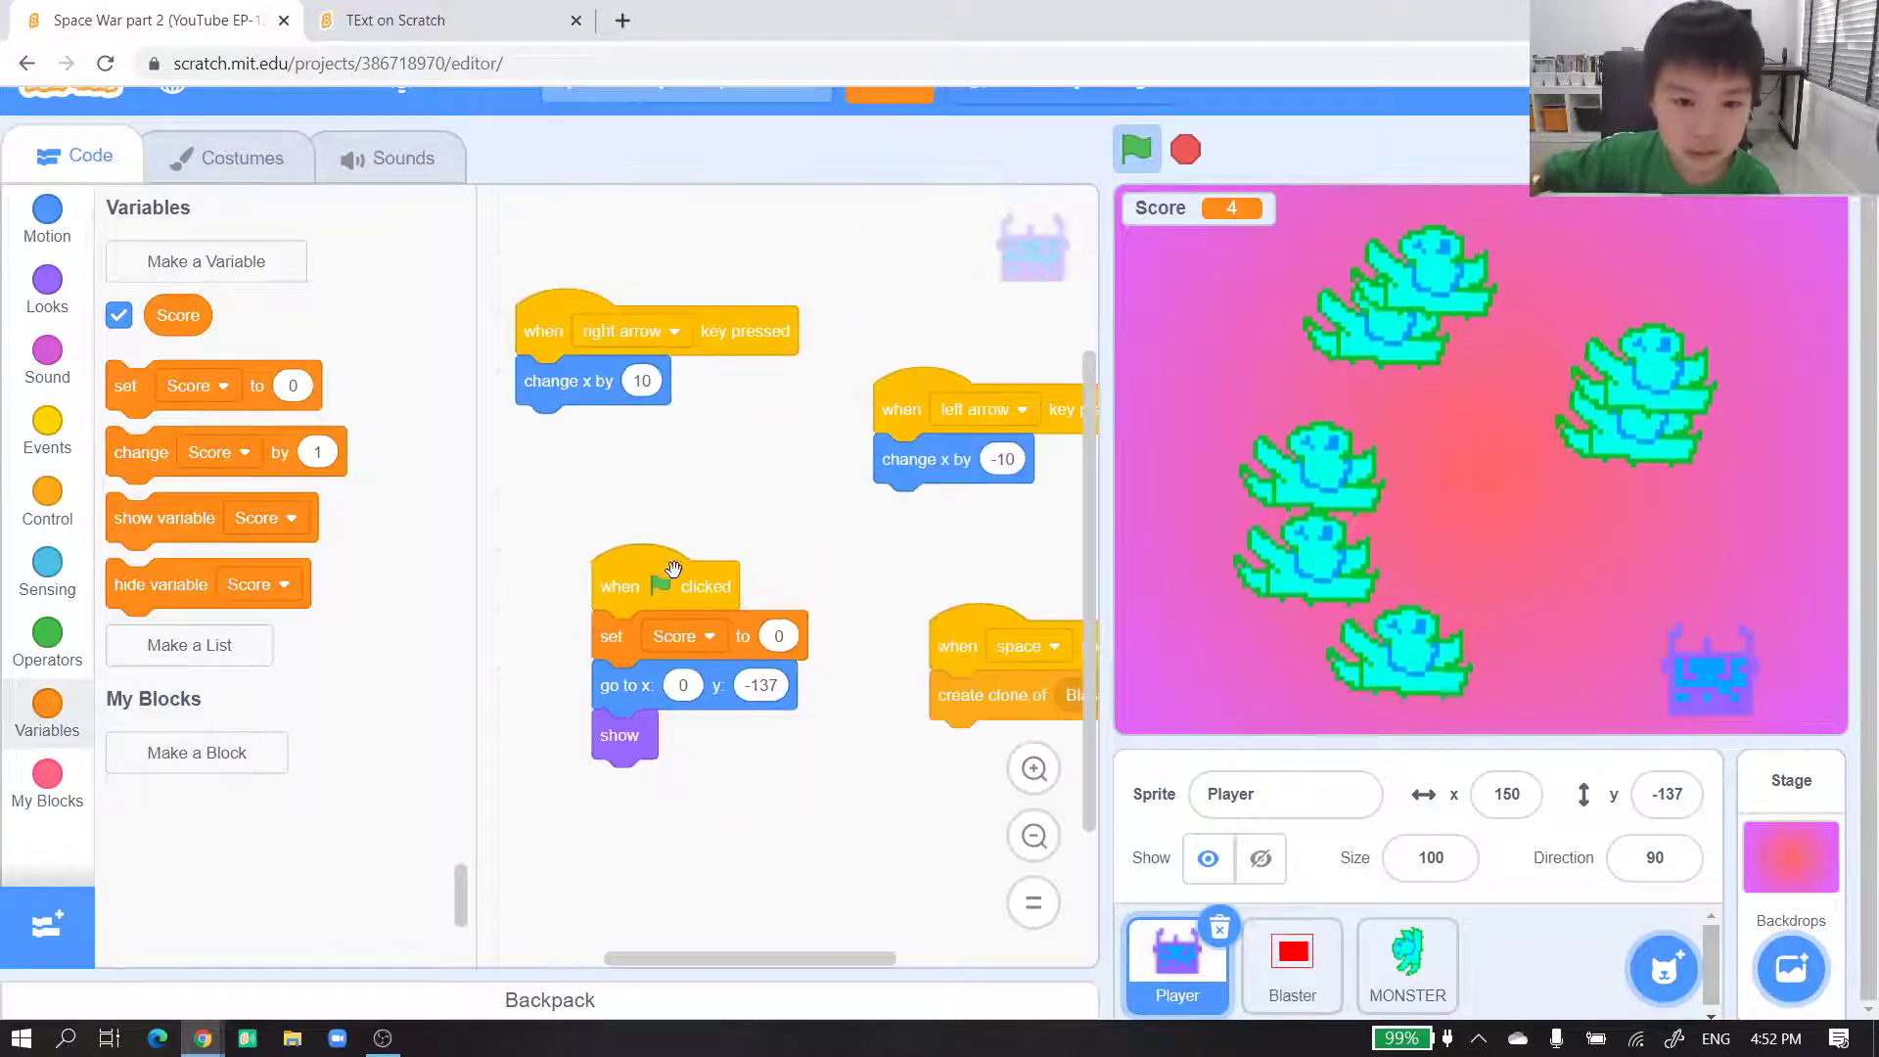
left_click_drag(690, 588, 713, 515)
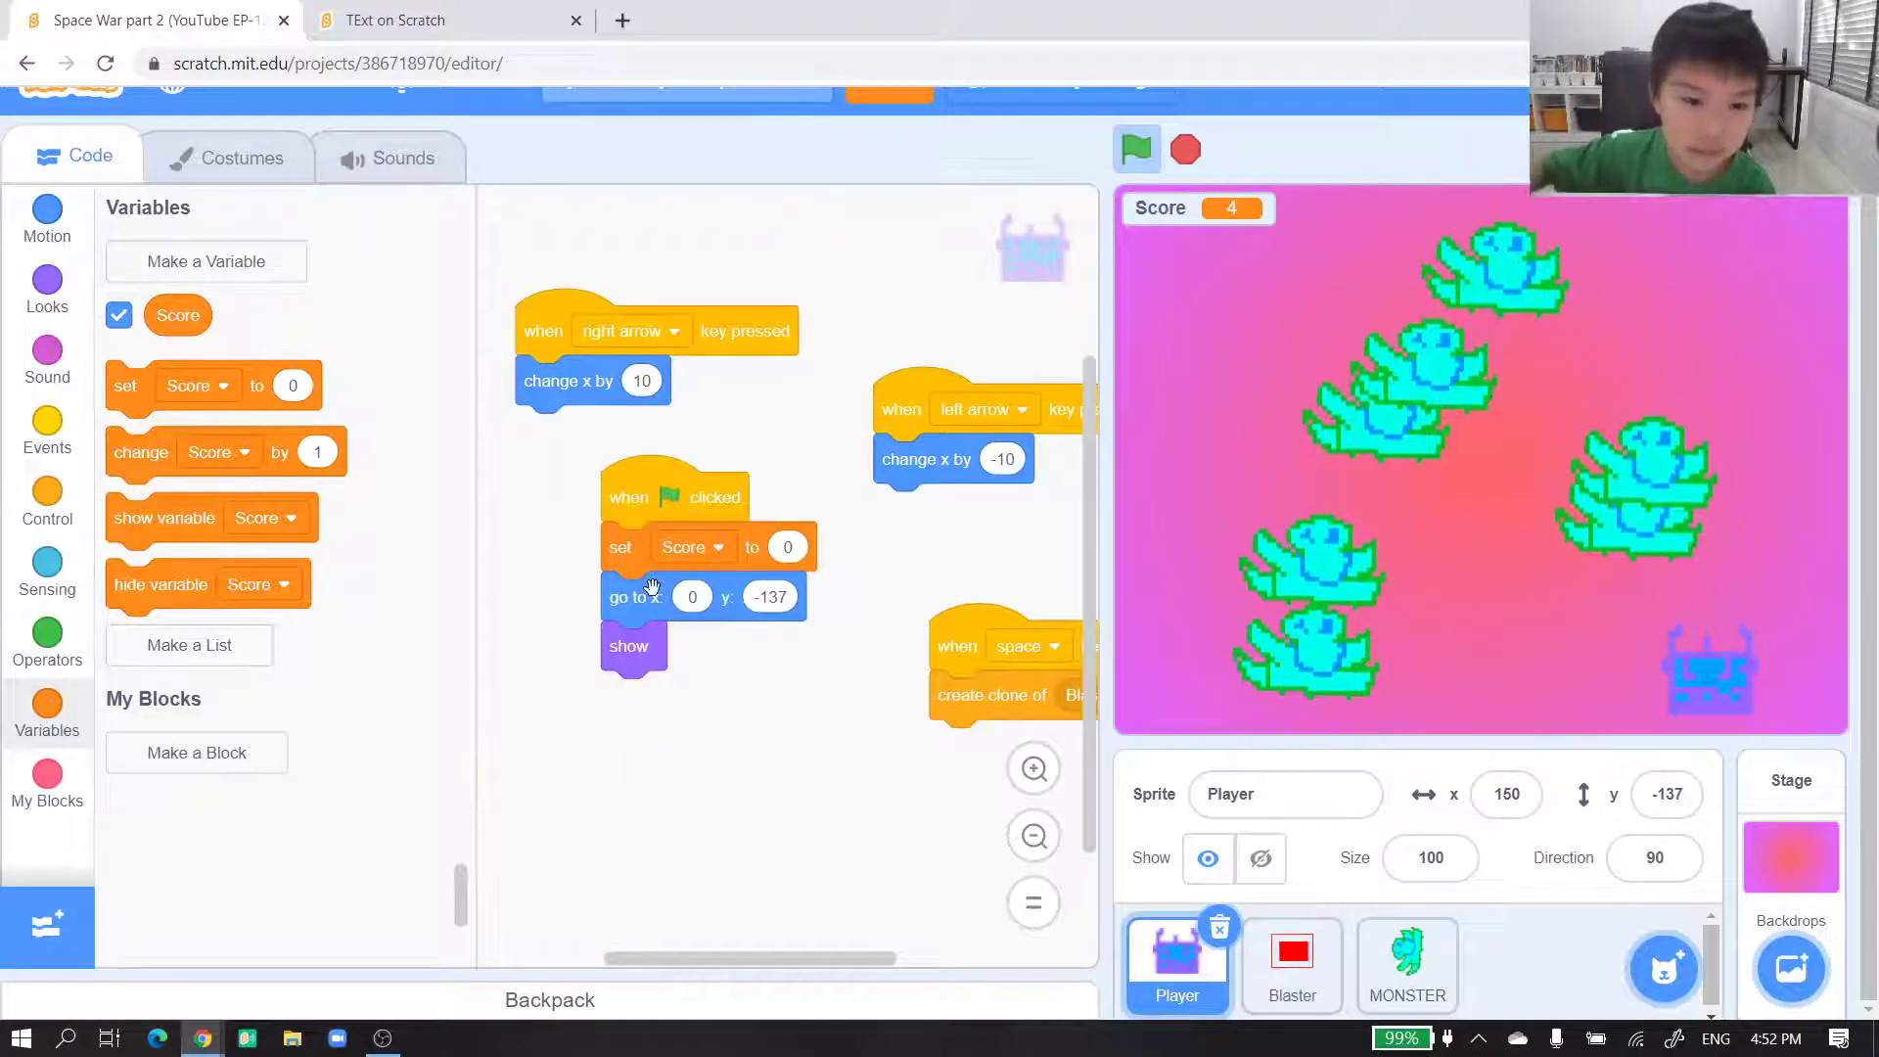
- Add a forever loop under show and stop the running game
left_click(46, 496)
left_click_drag(139, 490, 630, 706)
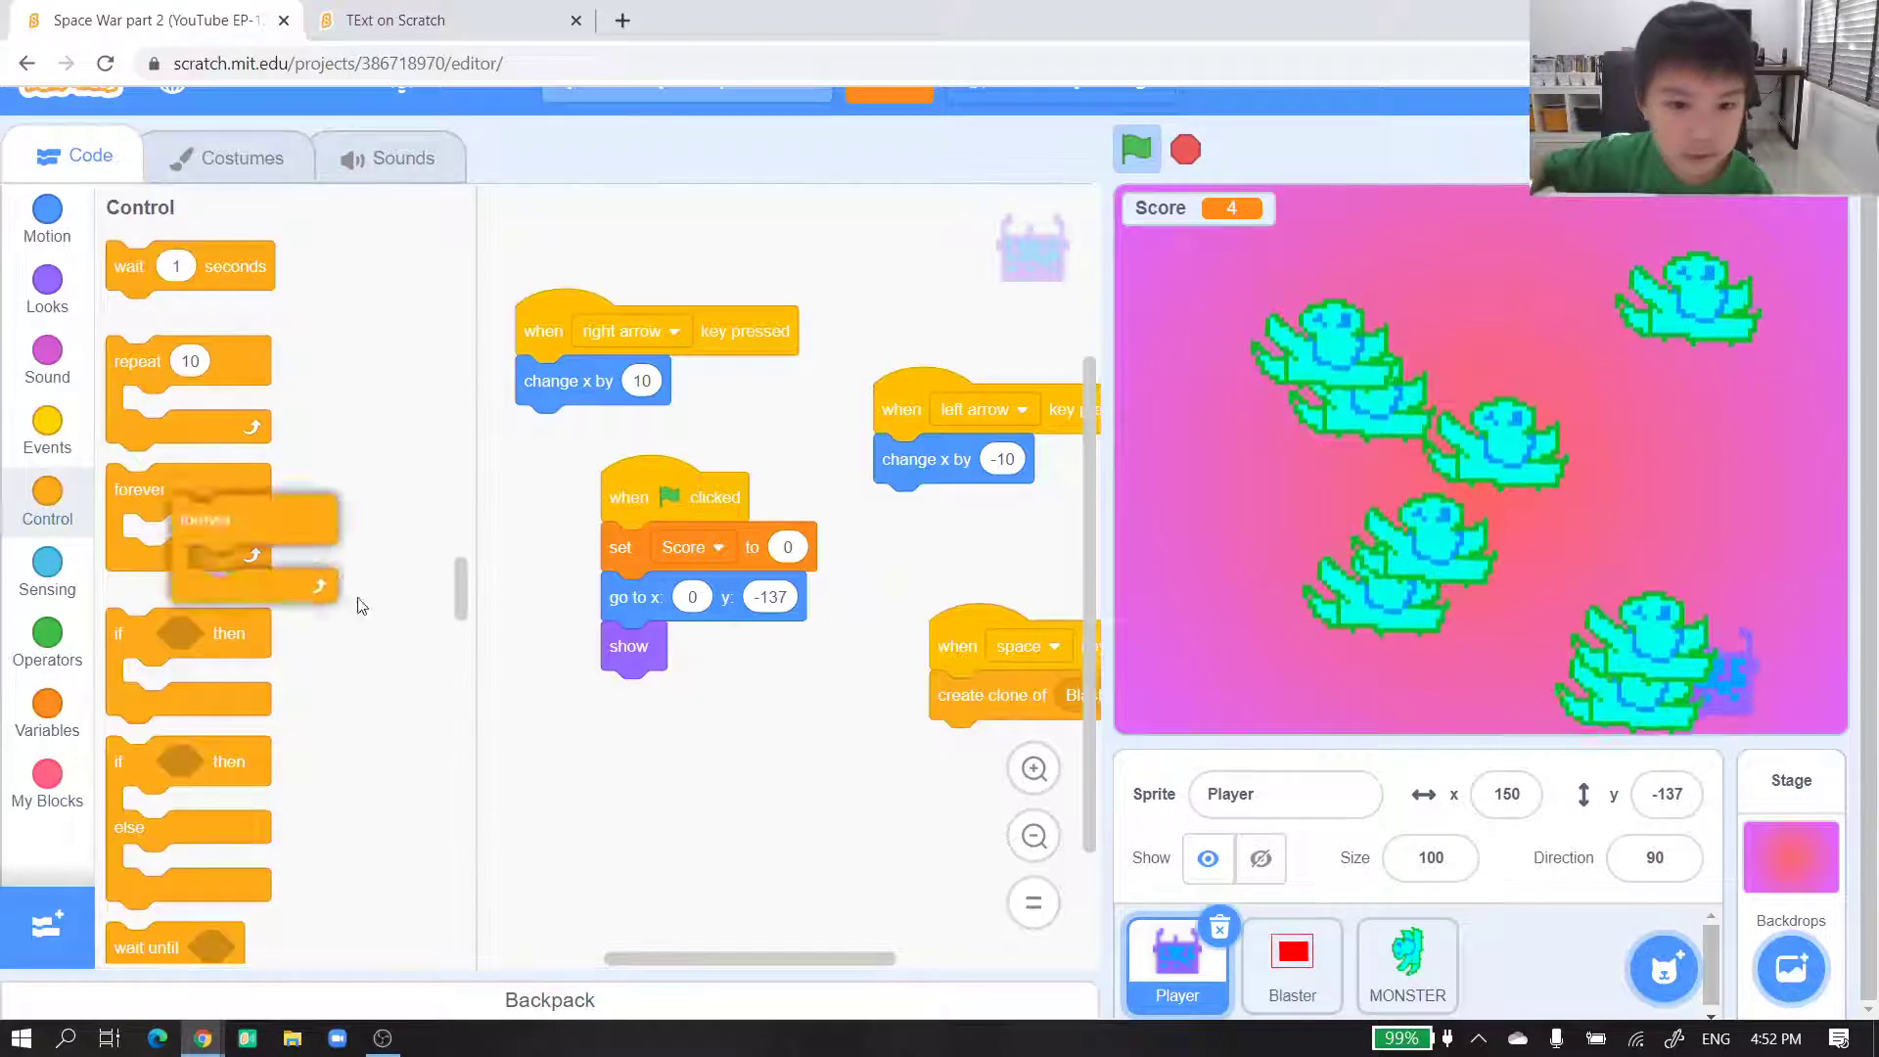
left_click(1186, 149)
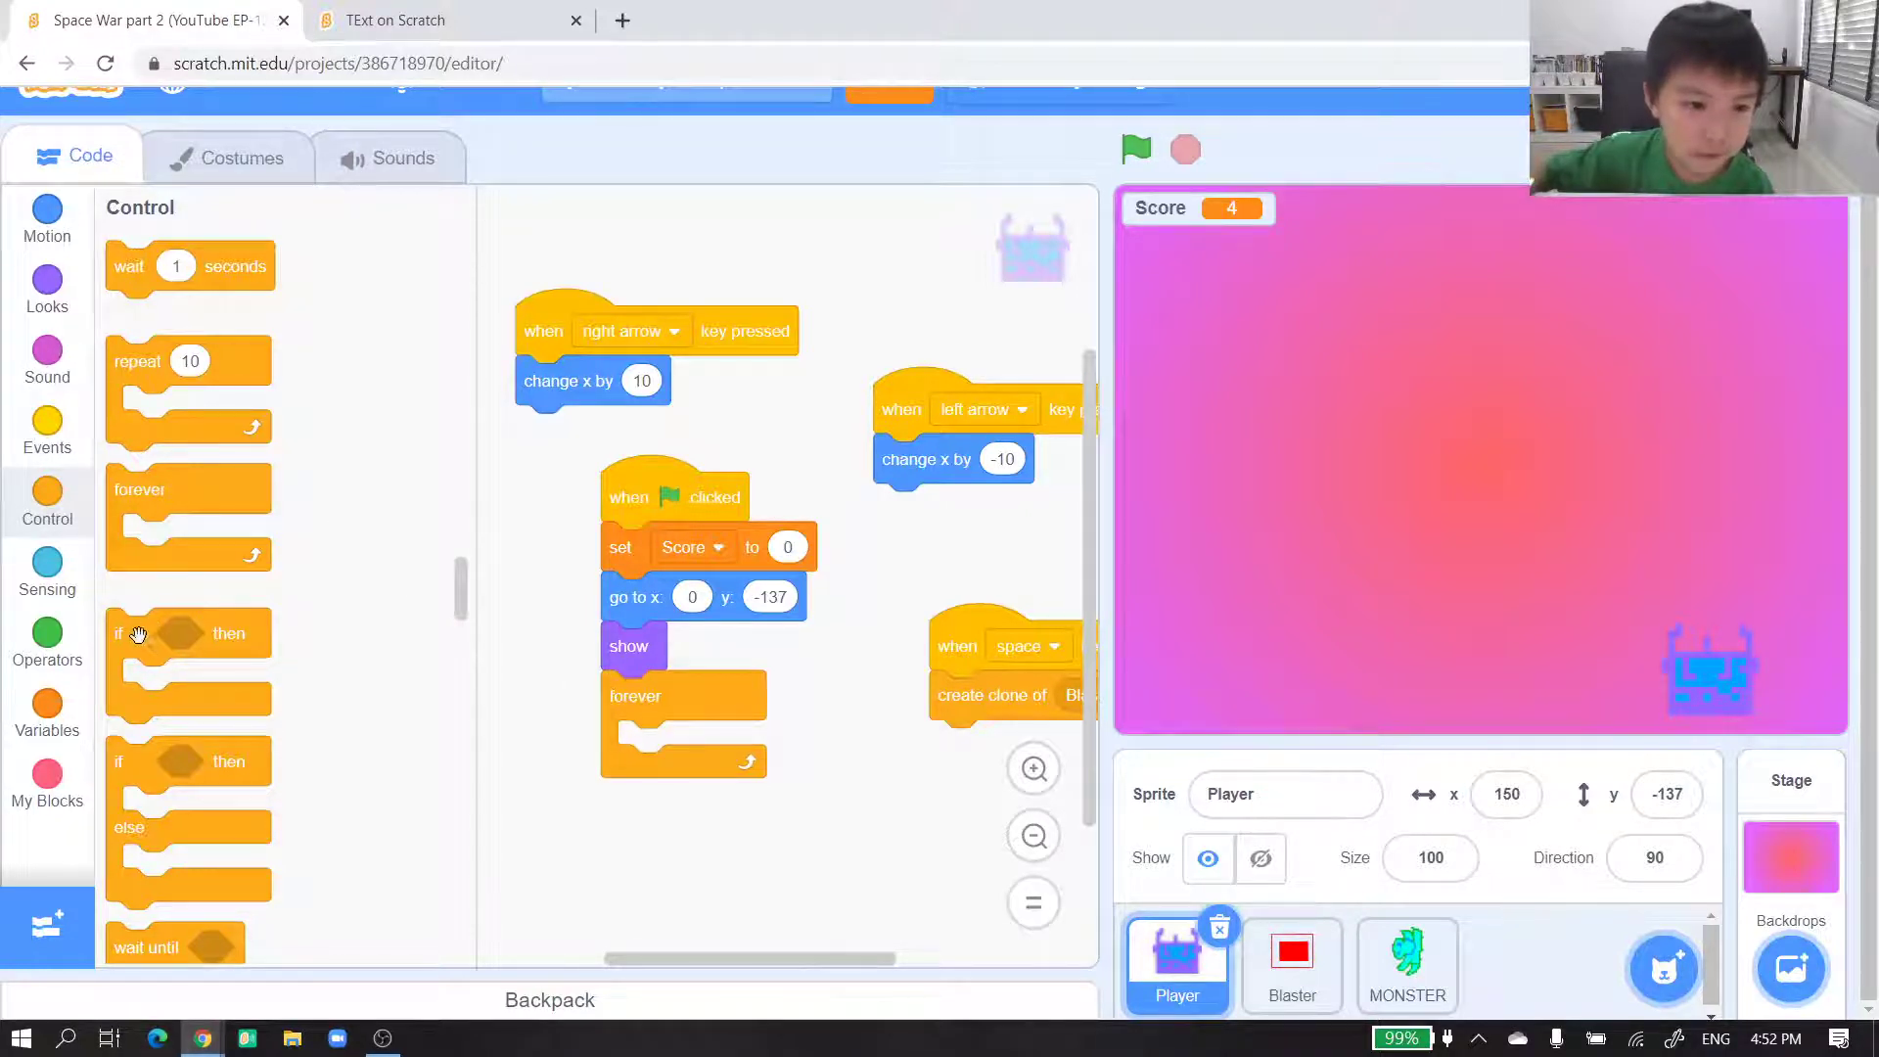
- Put an 'if touching MONSTER' check inside the forever loop
left_click_drag(636, 772, 635, 773)
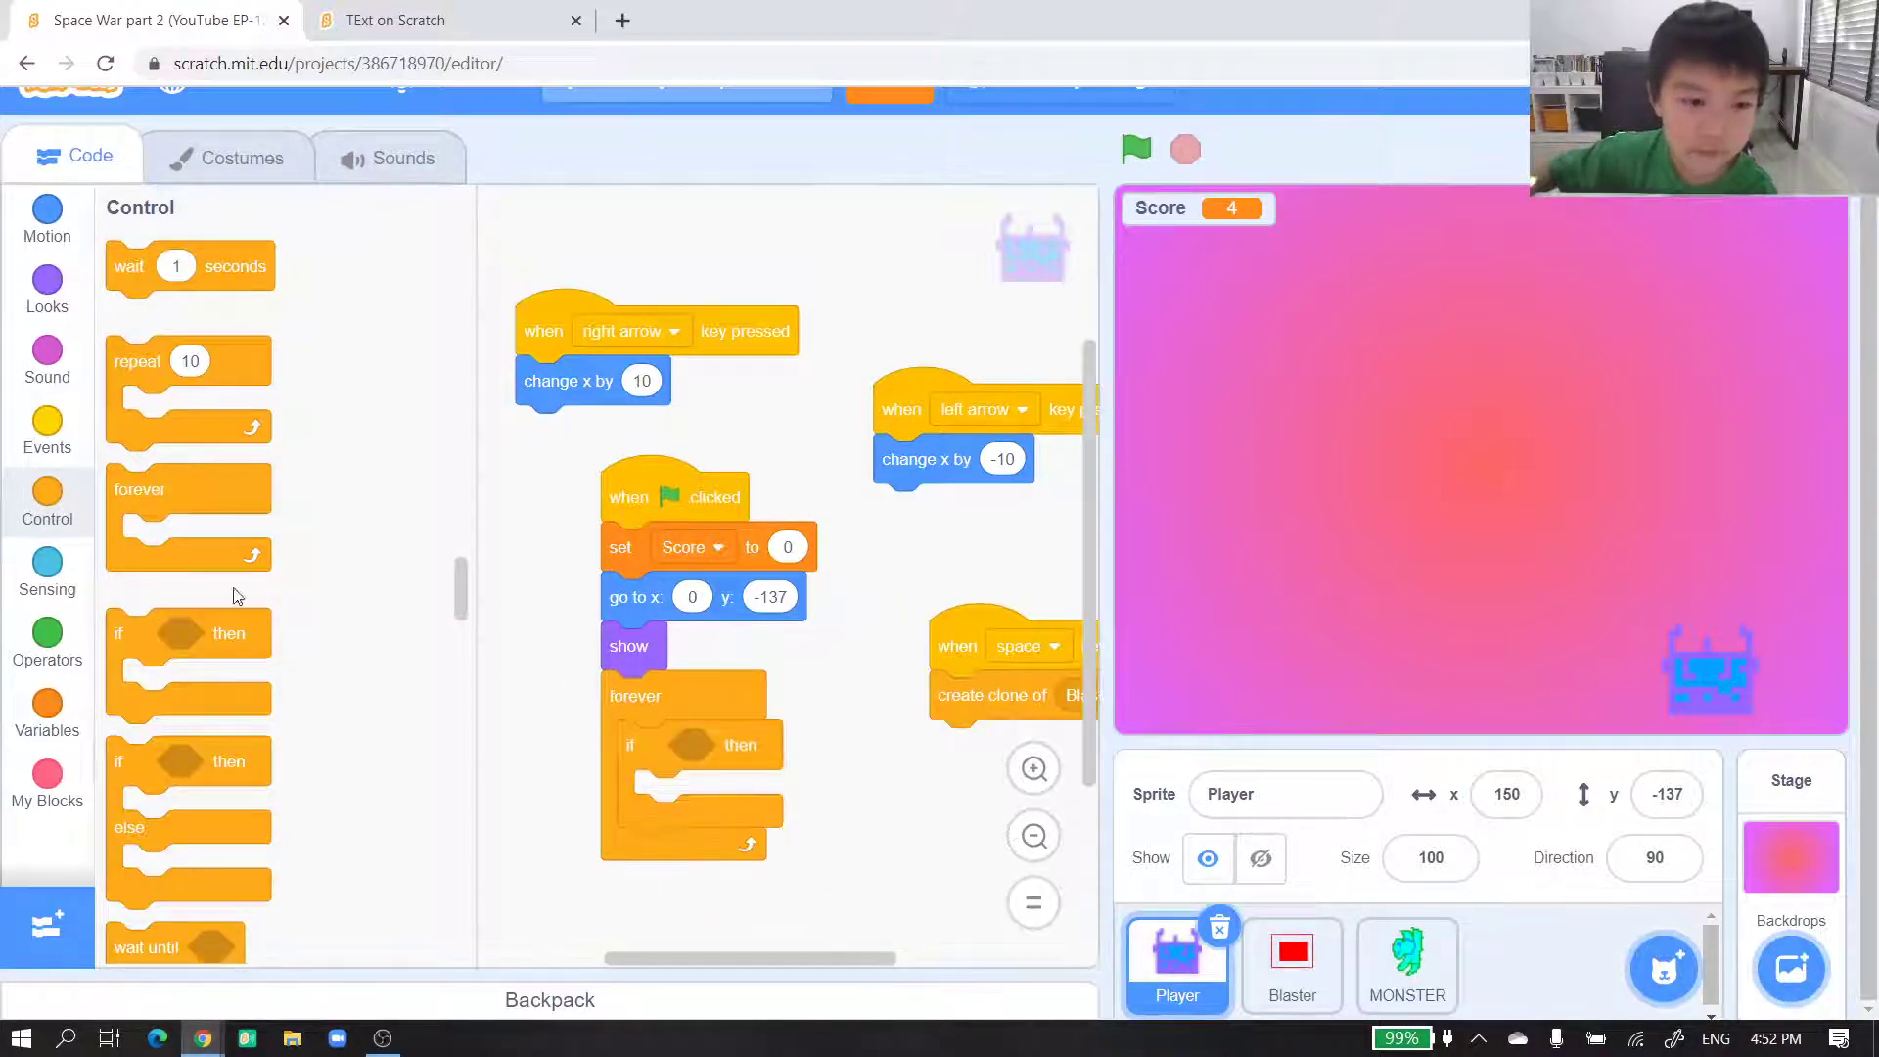
left_click(45, 566)
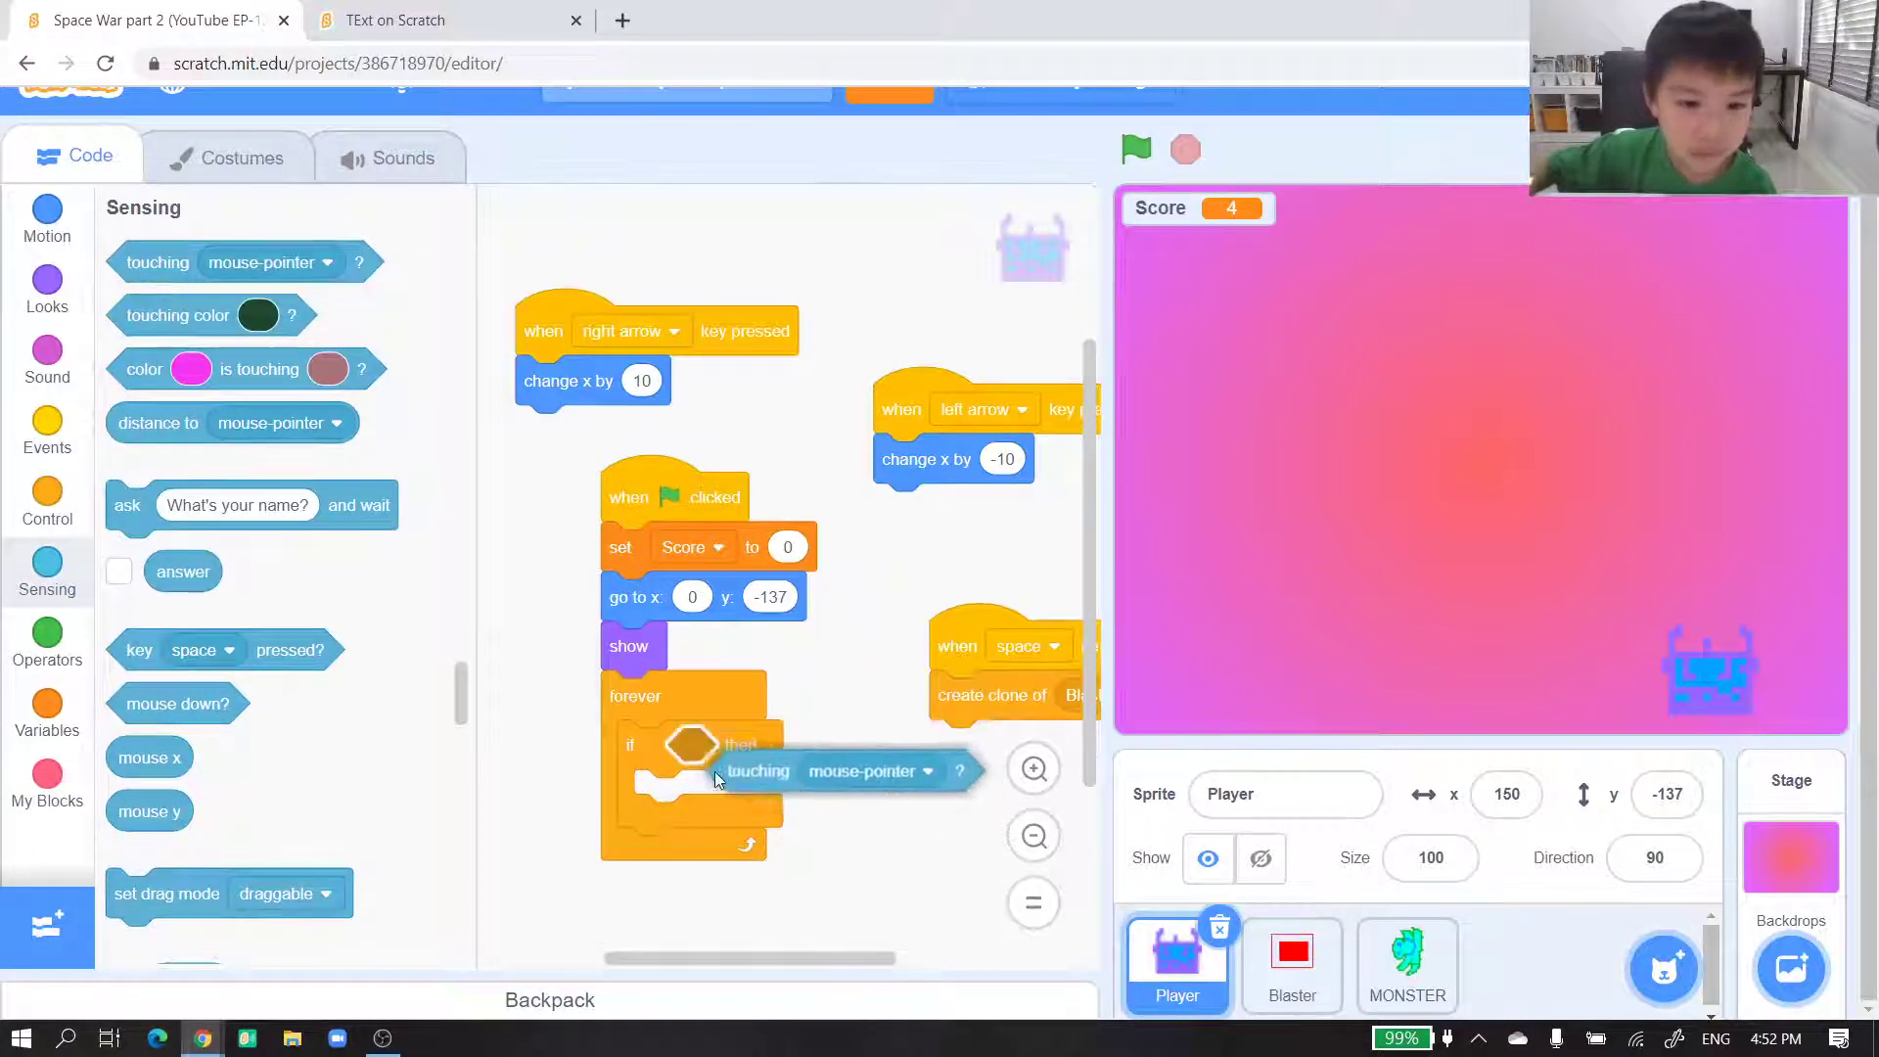
left_click_drag(735, 858, 795, 747)
left_click(821, 745)
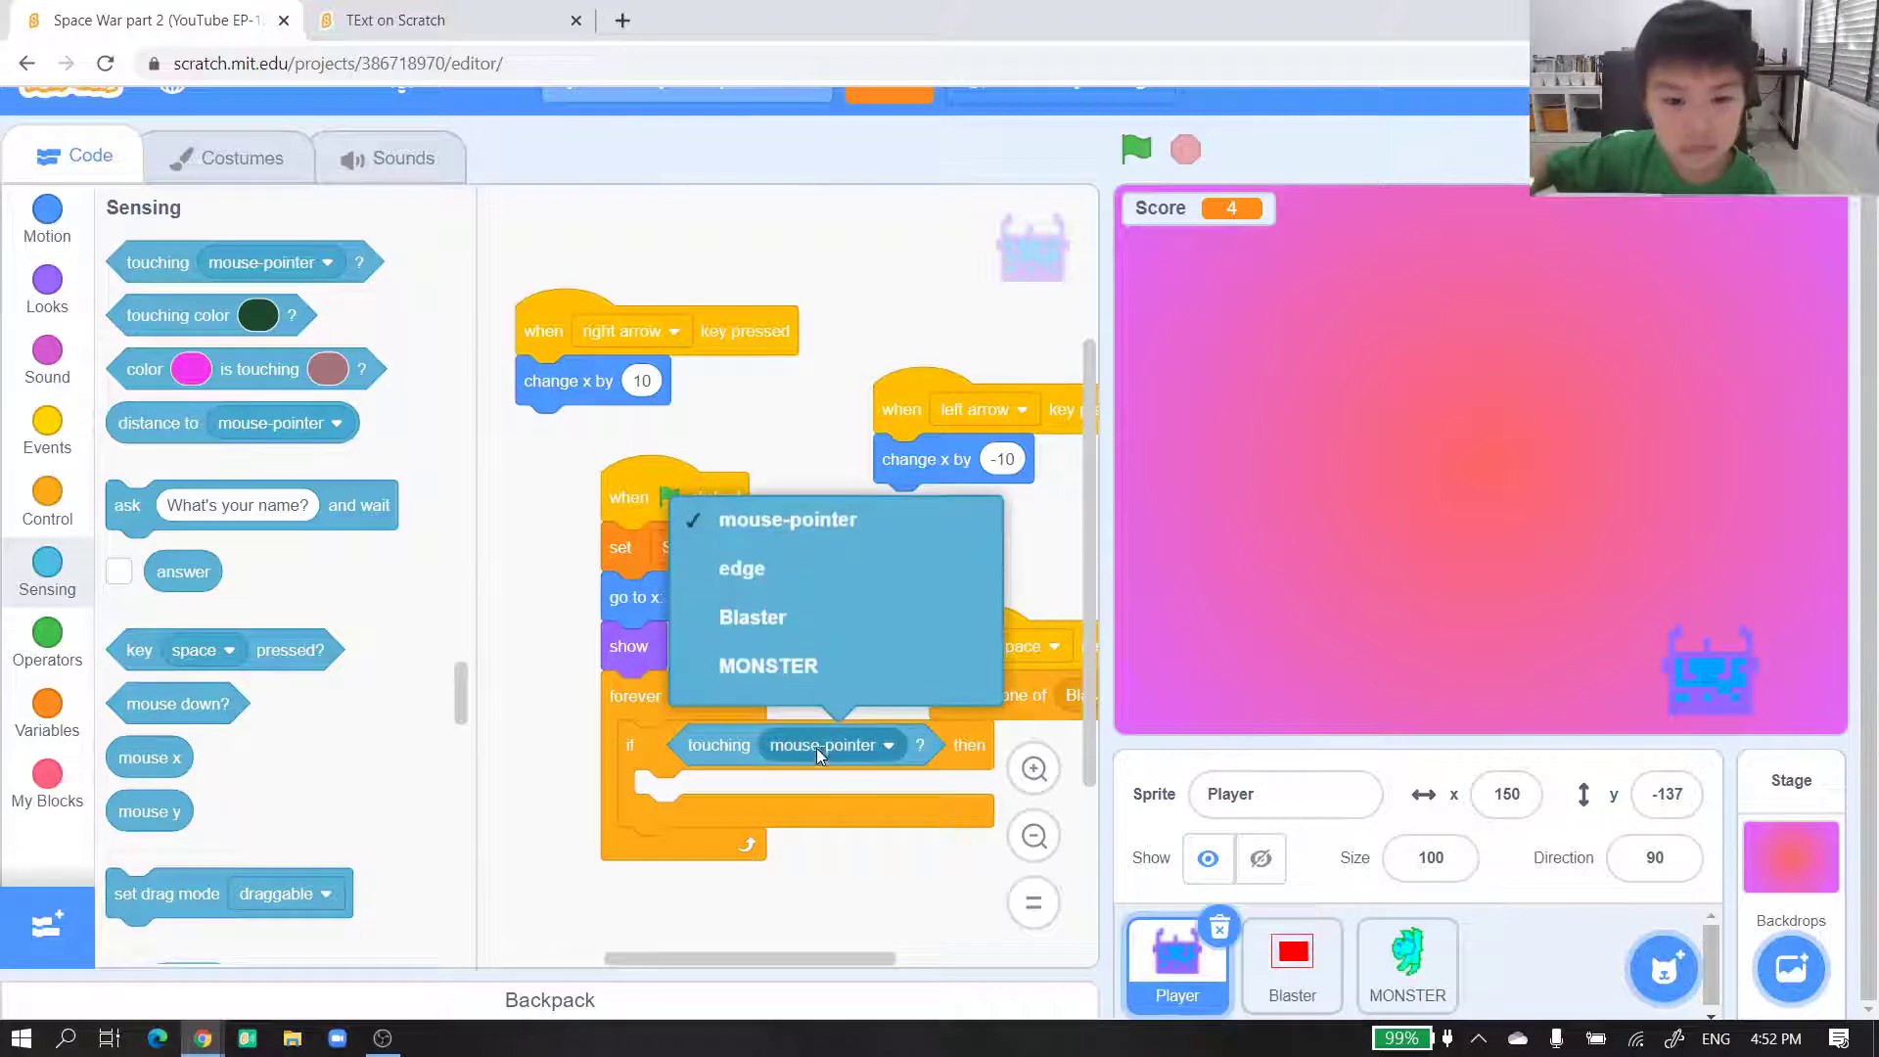
left_click(779, 666)
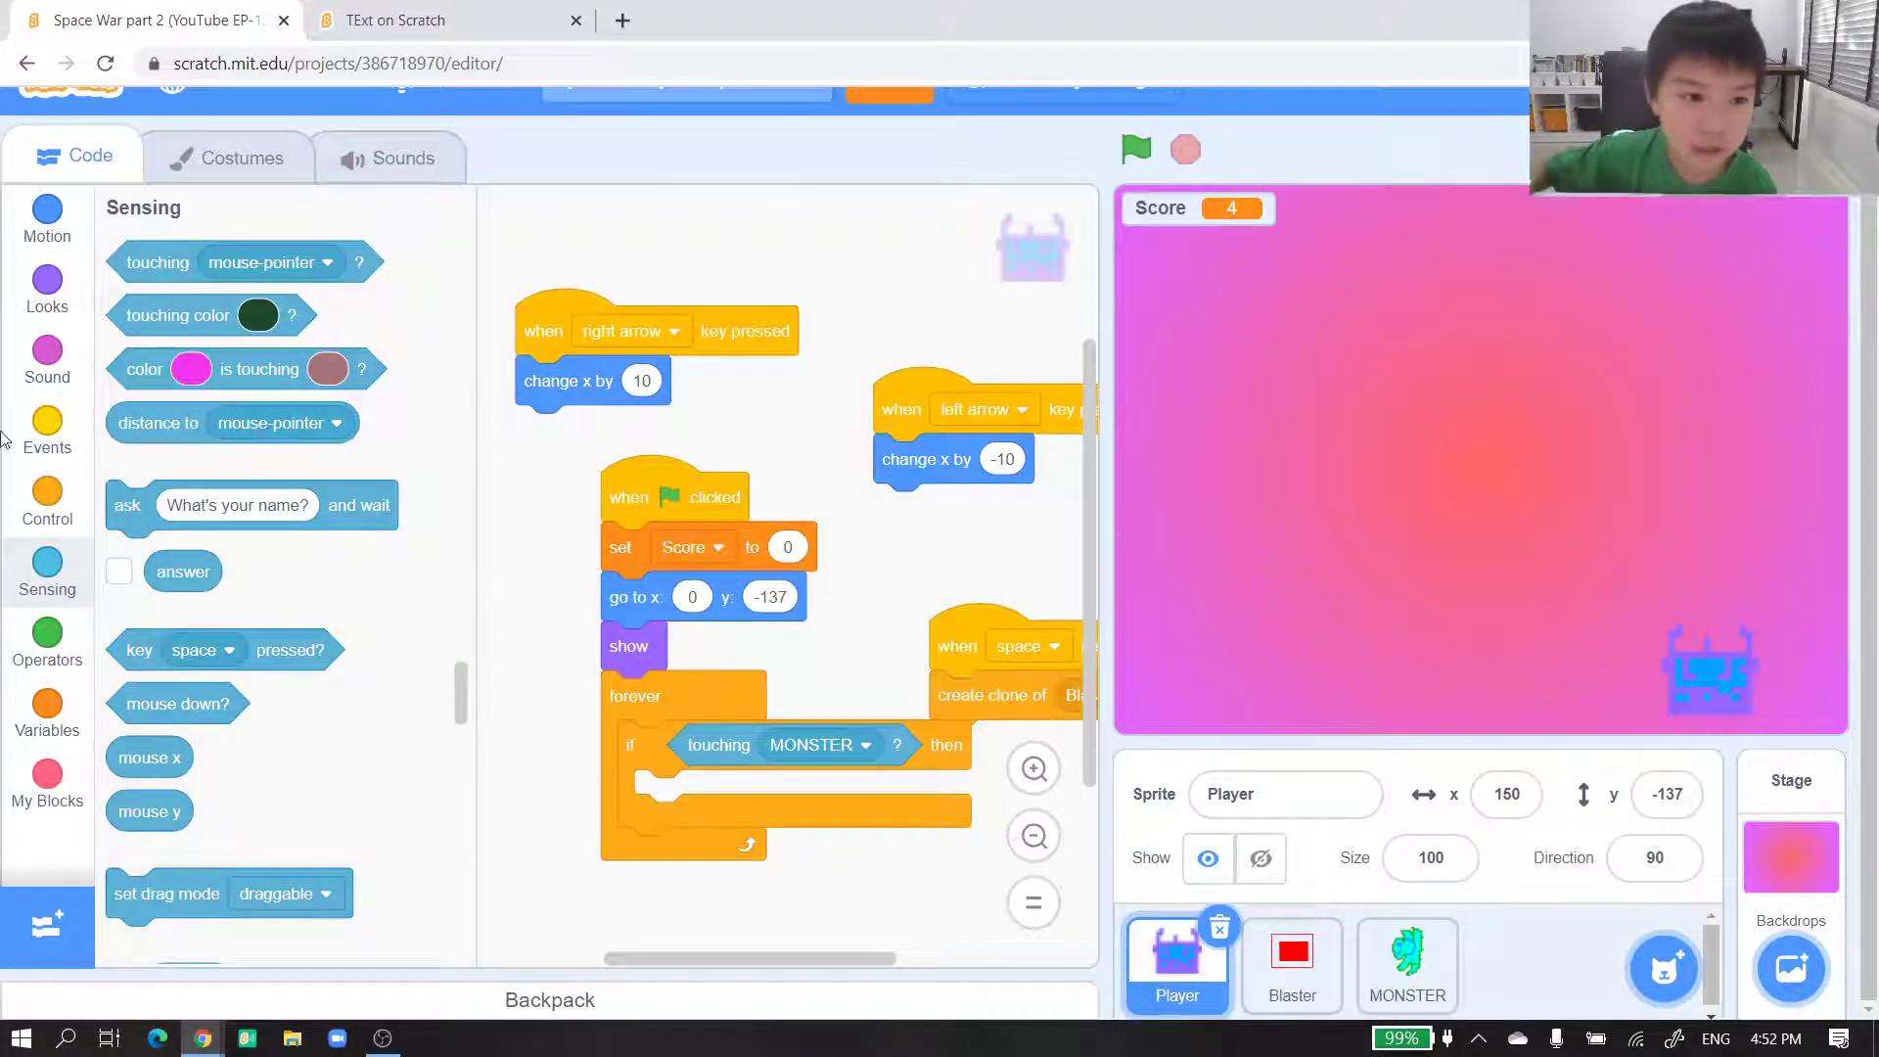
- Delete the Player's pop sound and add Oops from the sound library
left_click(46, 353)
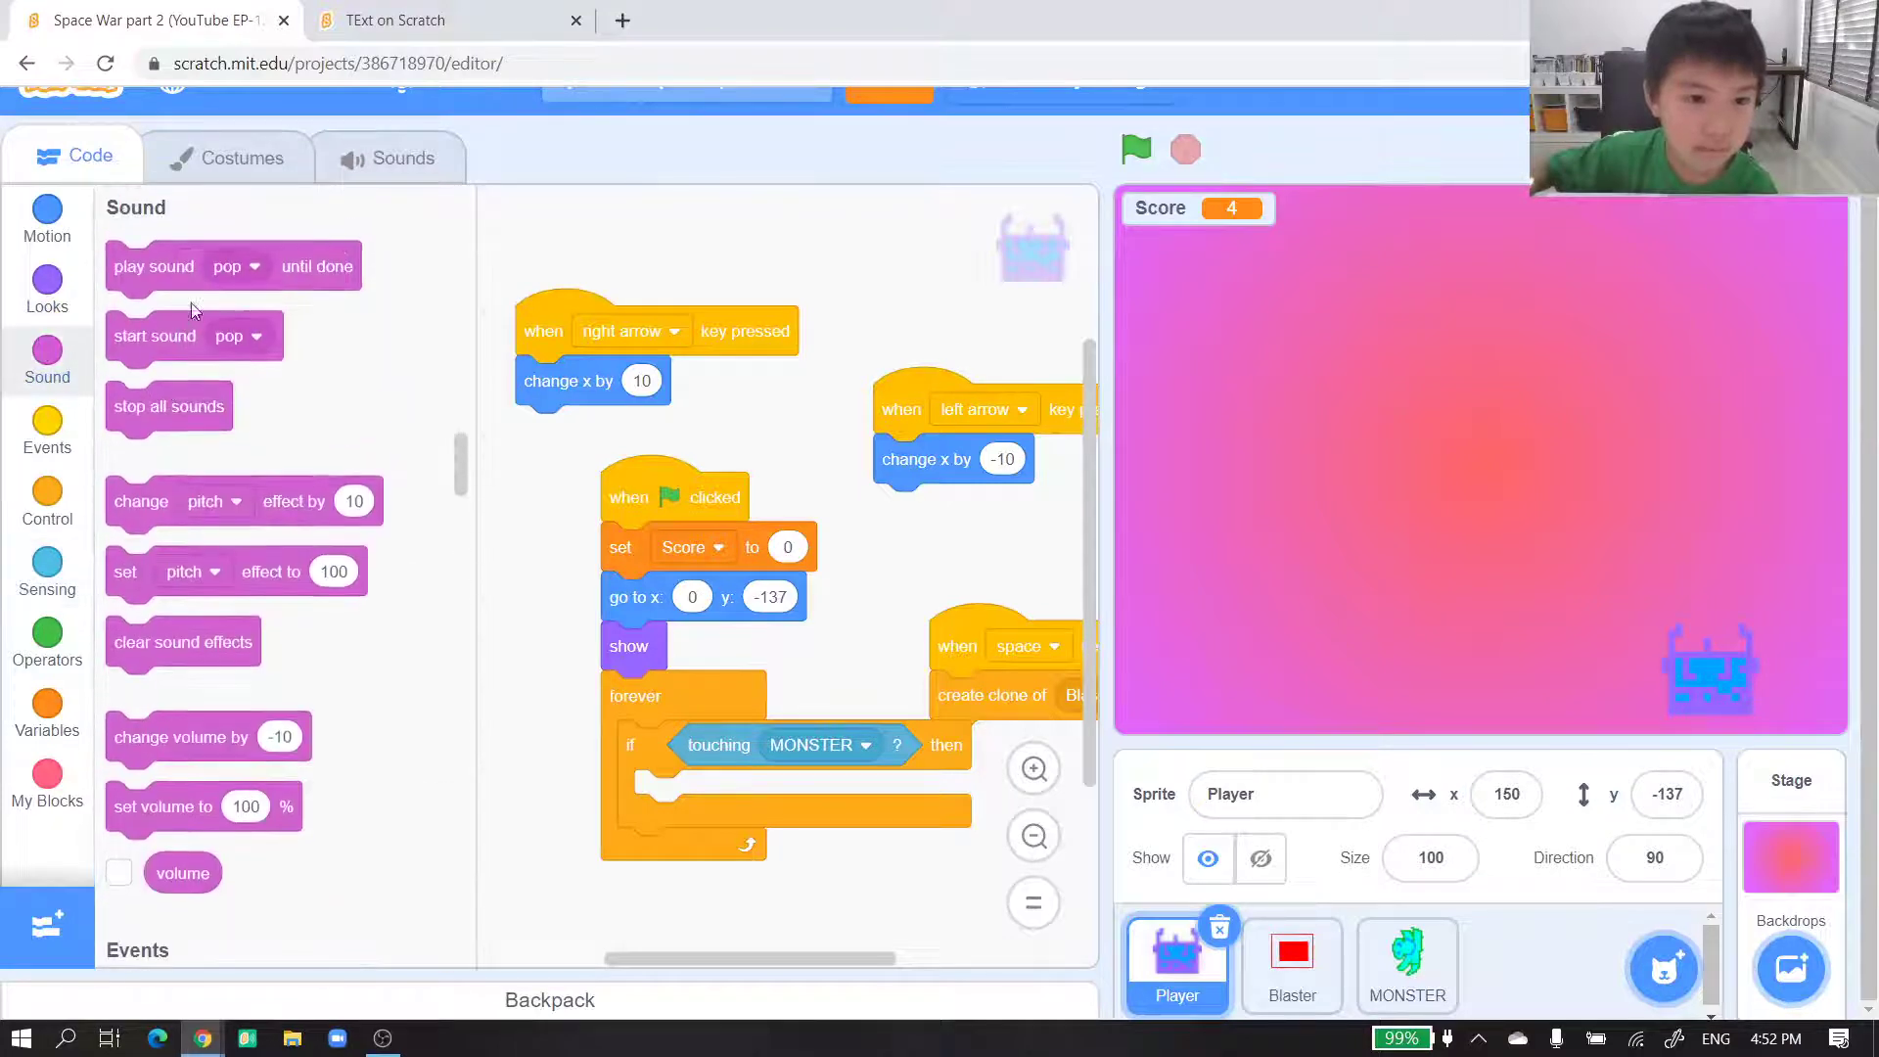
left_click(430, 152)
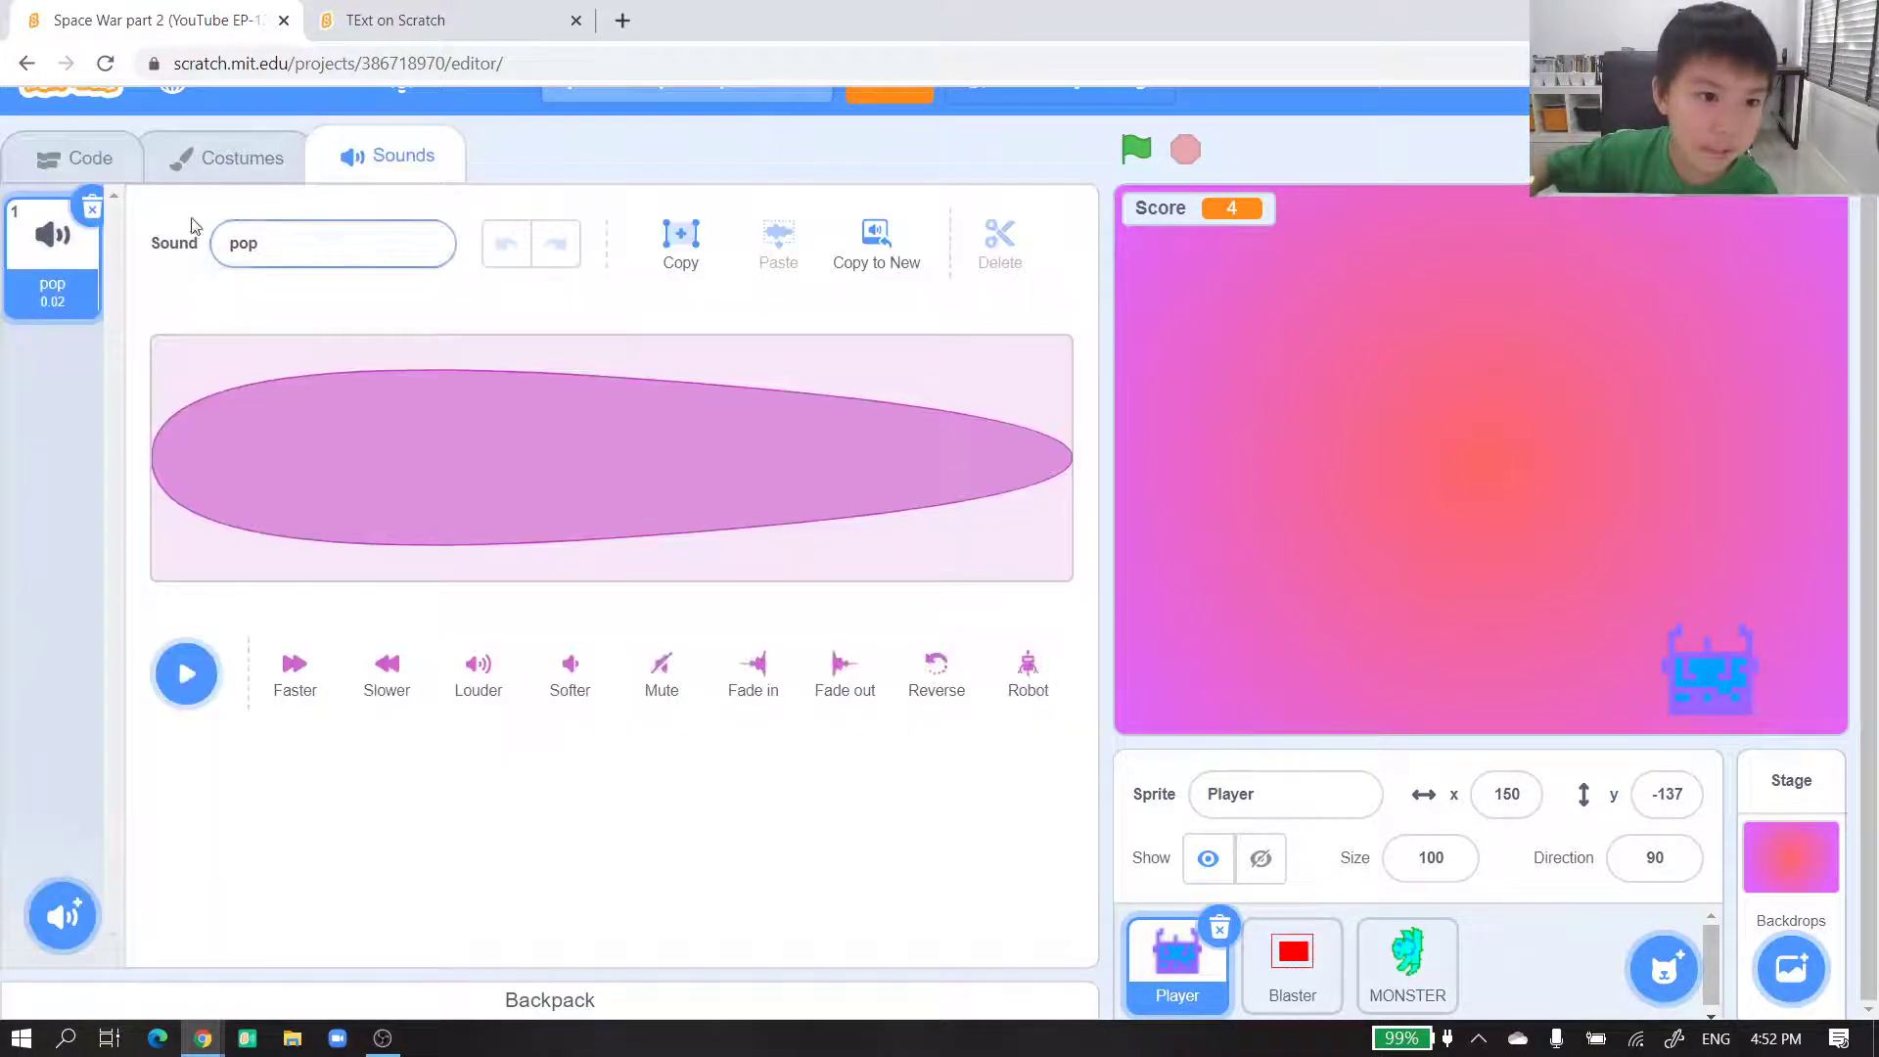
left_click(92, 210)
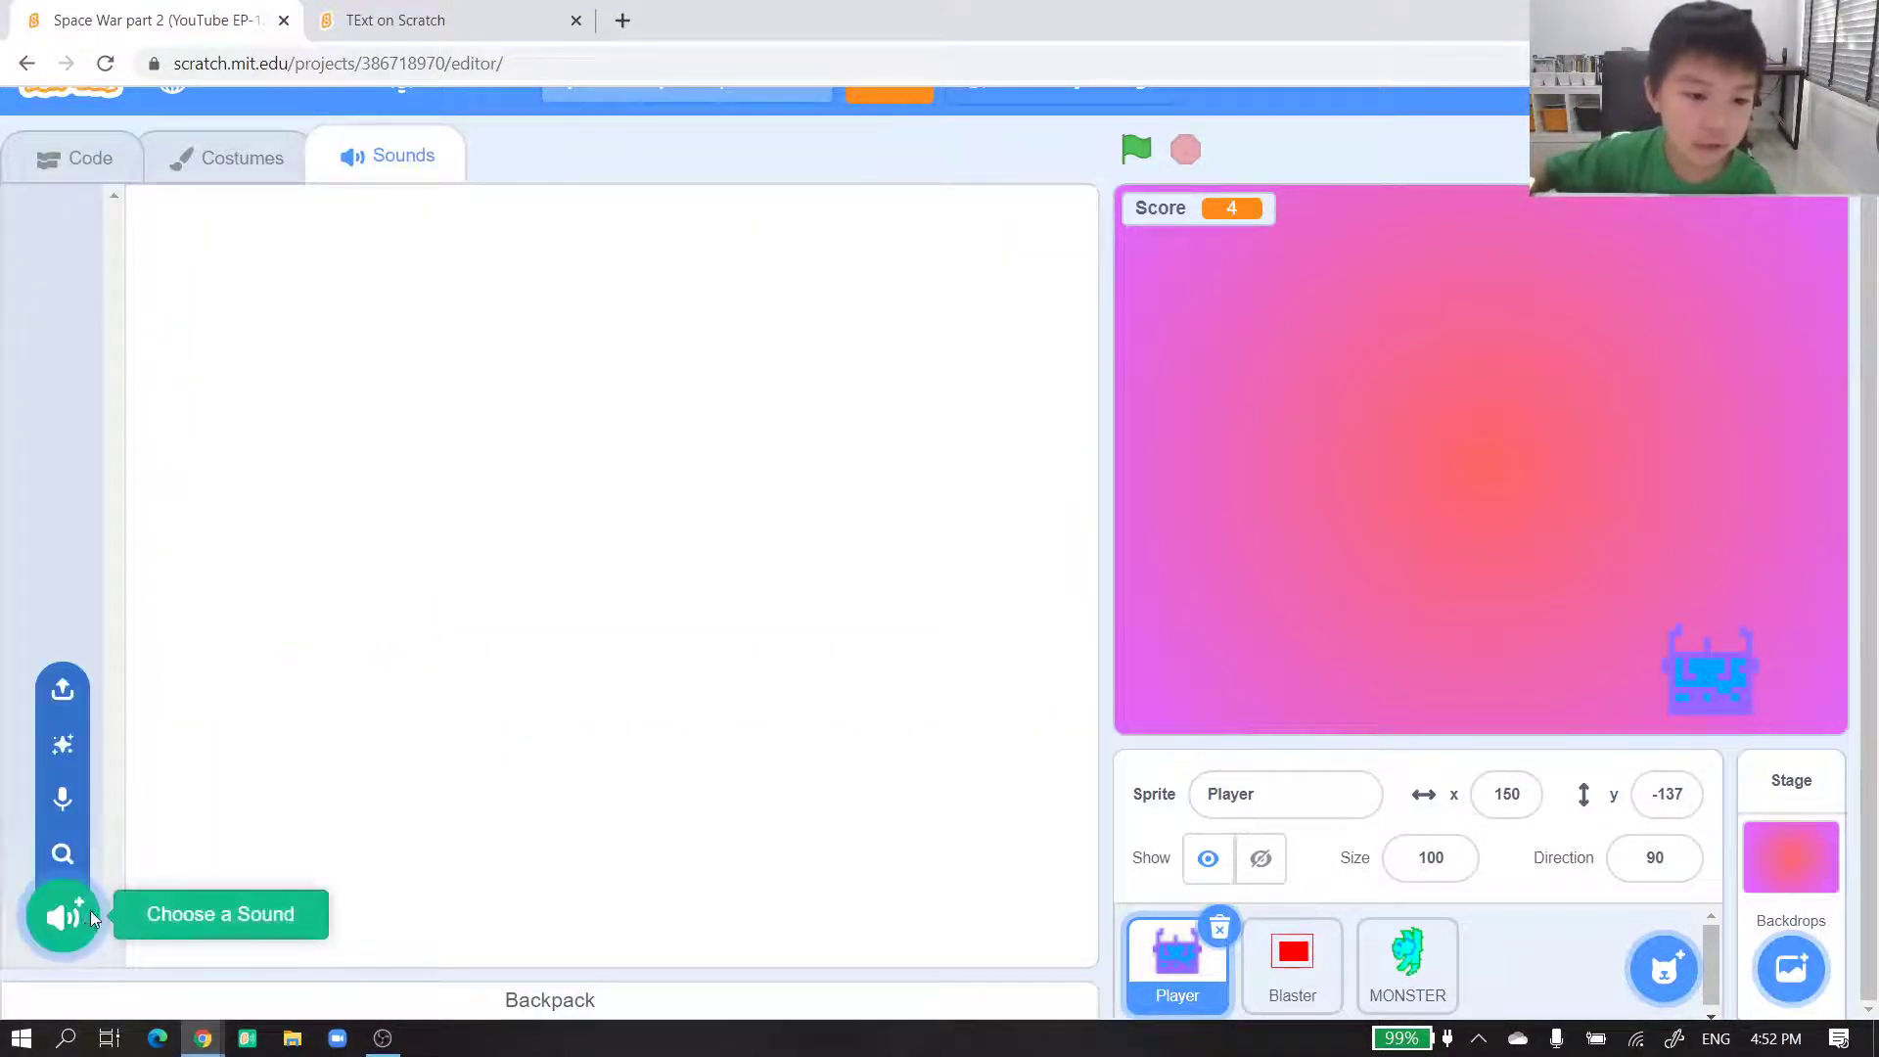
left_click(65, 915)
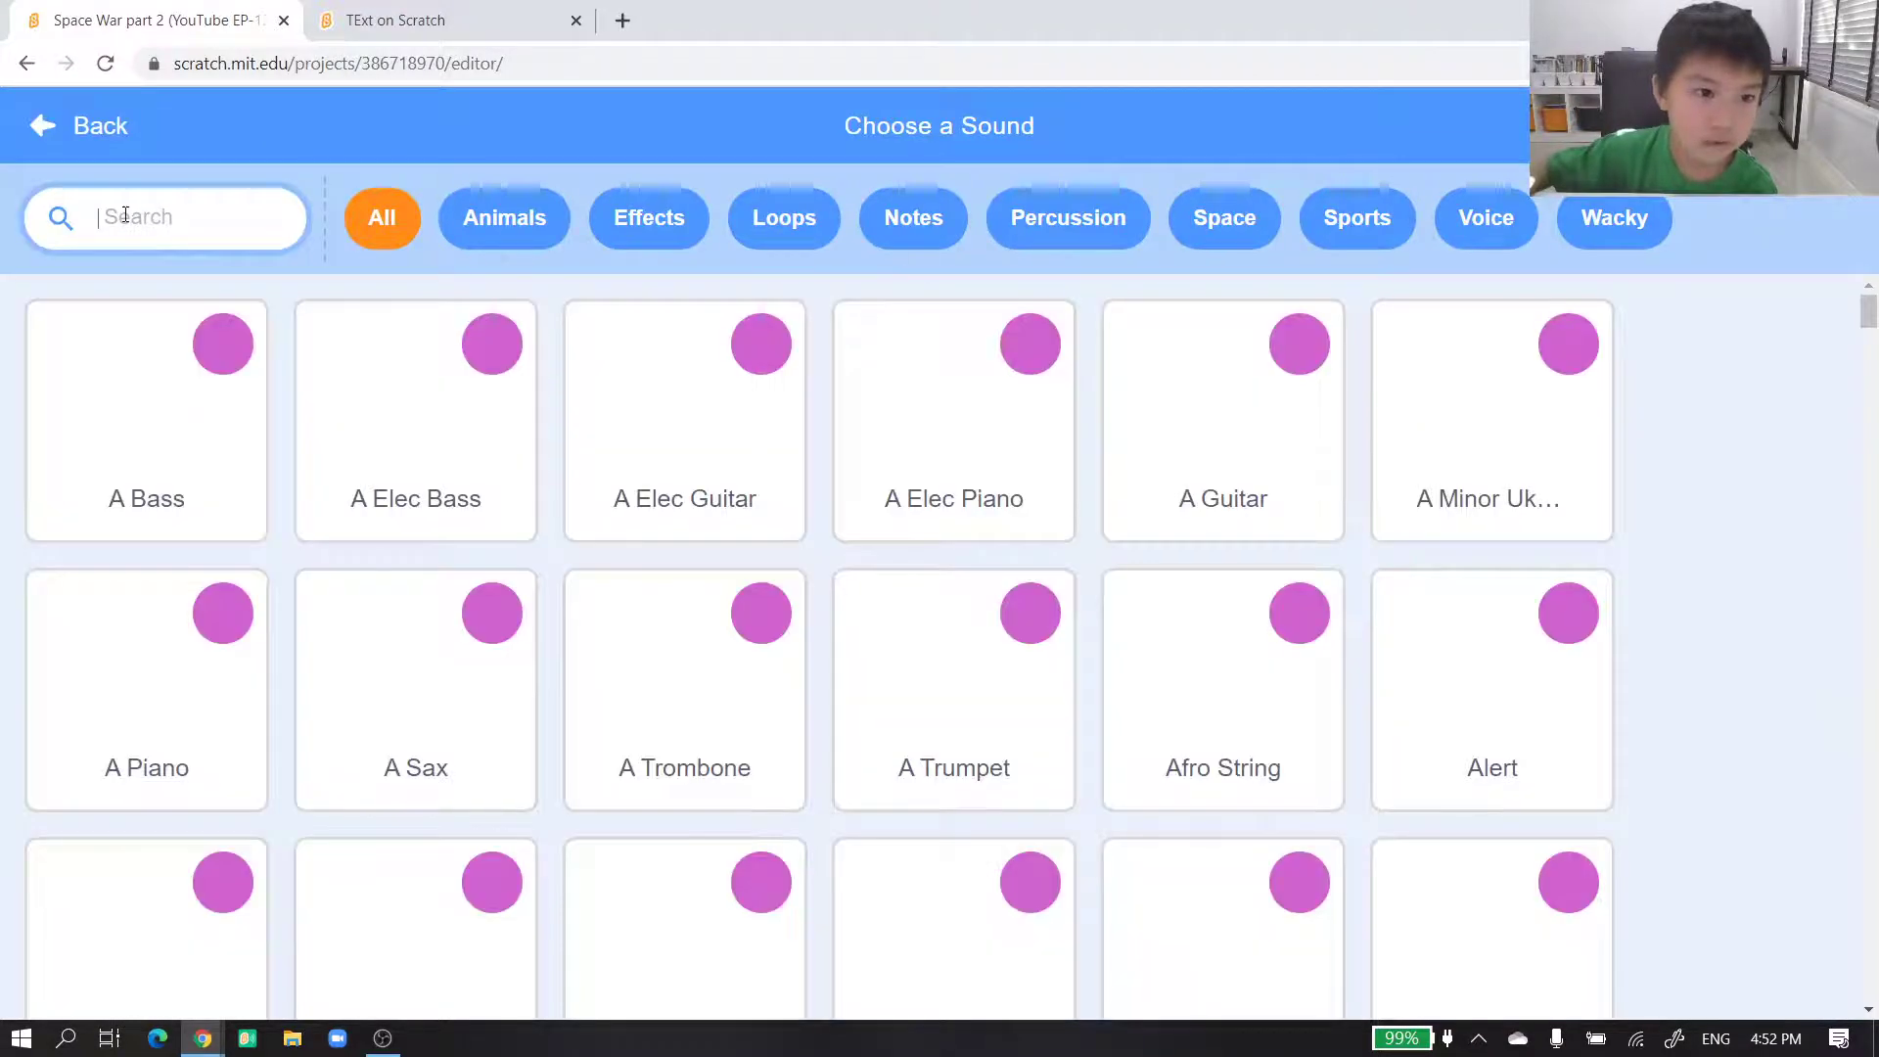
left_click(124, 217)
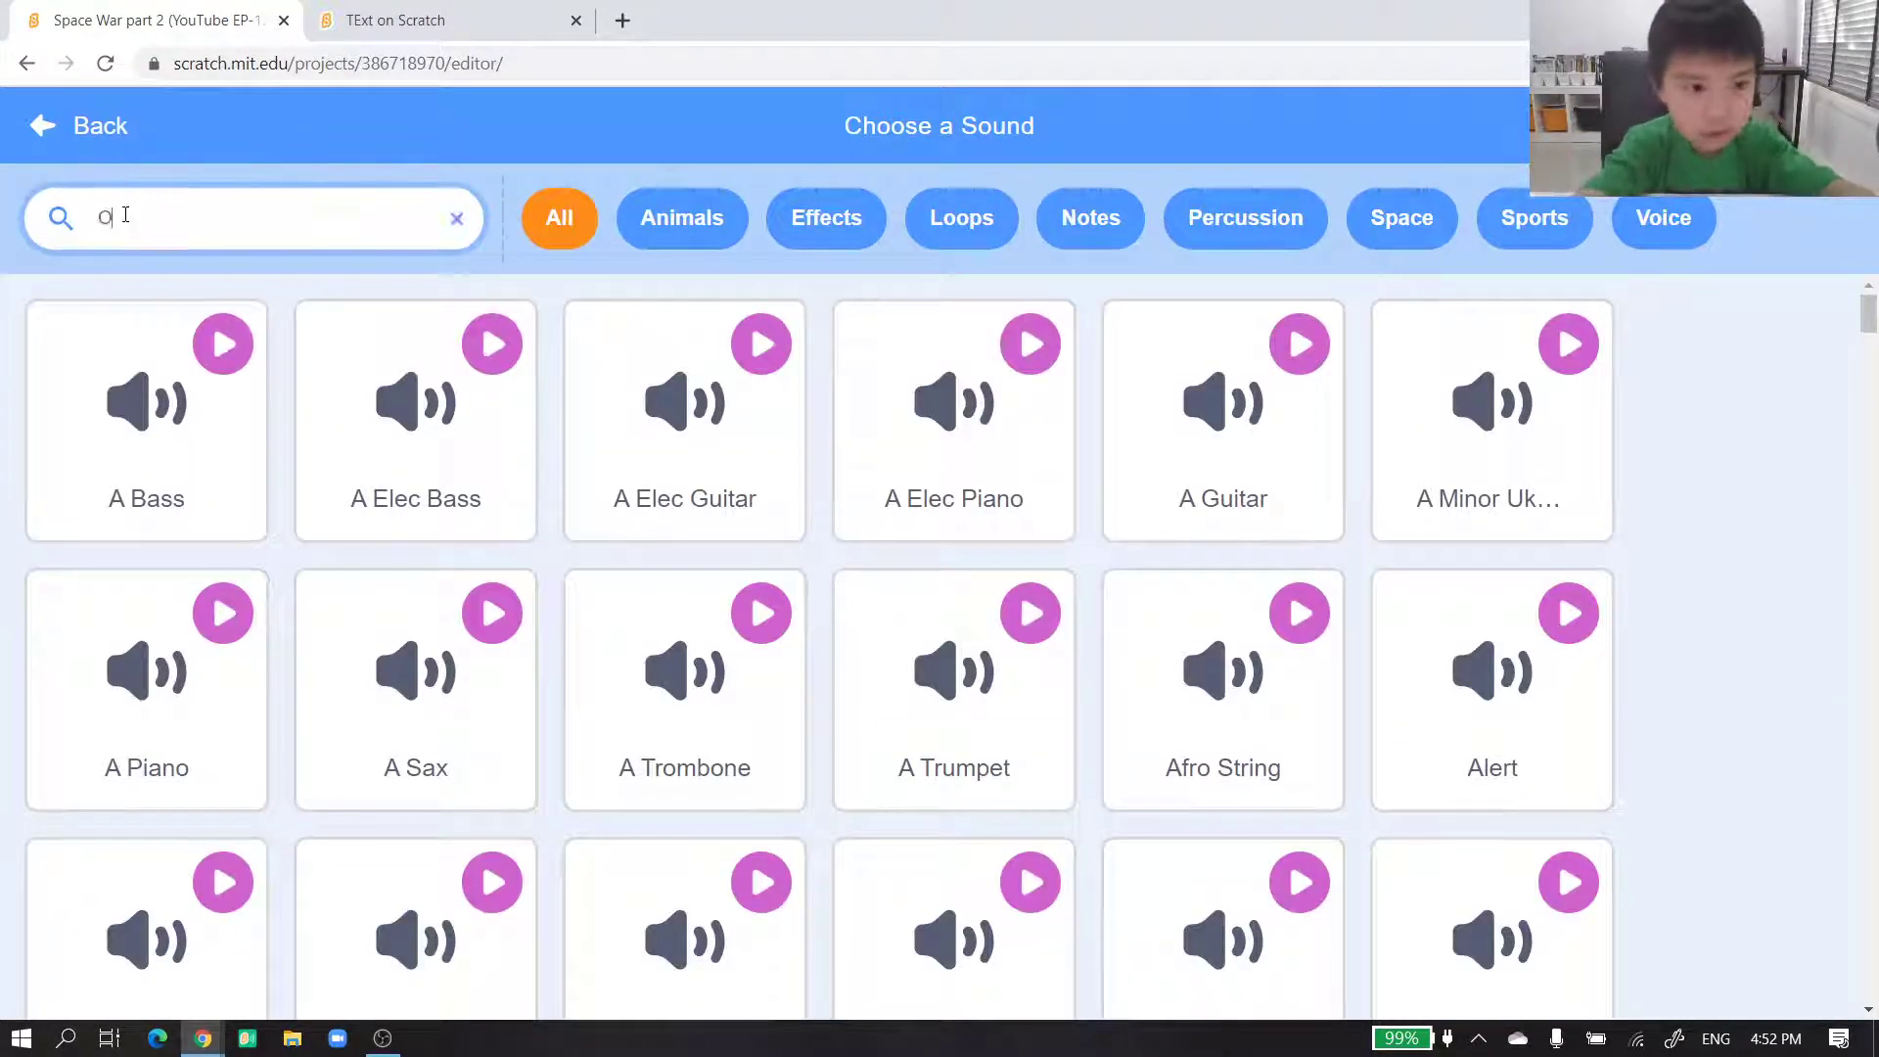
type("op")
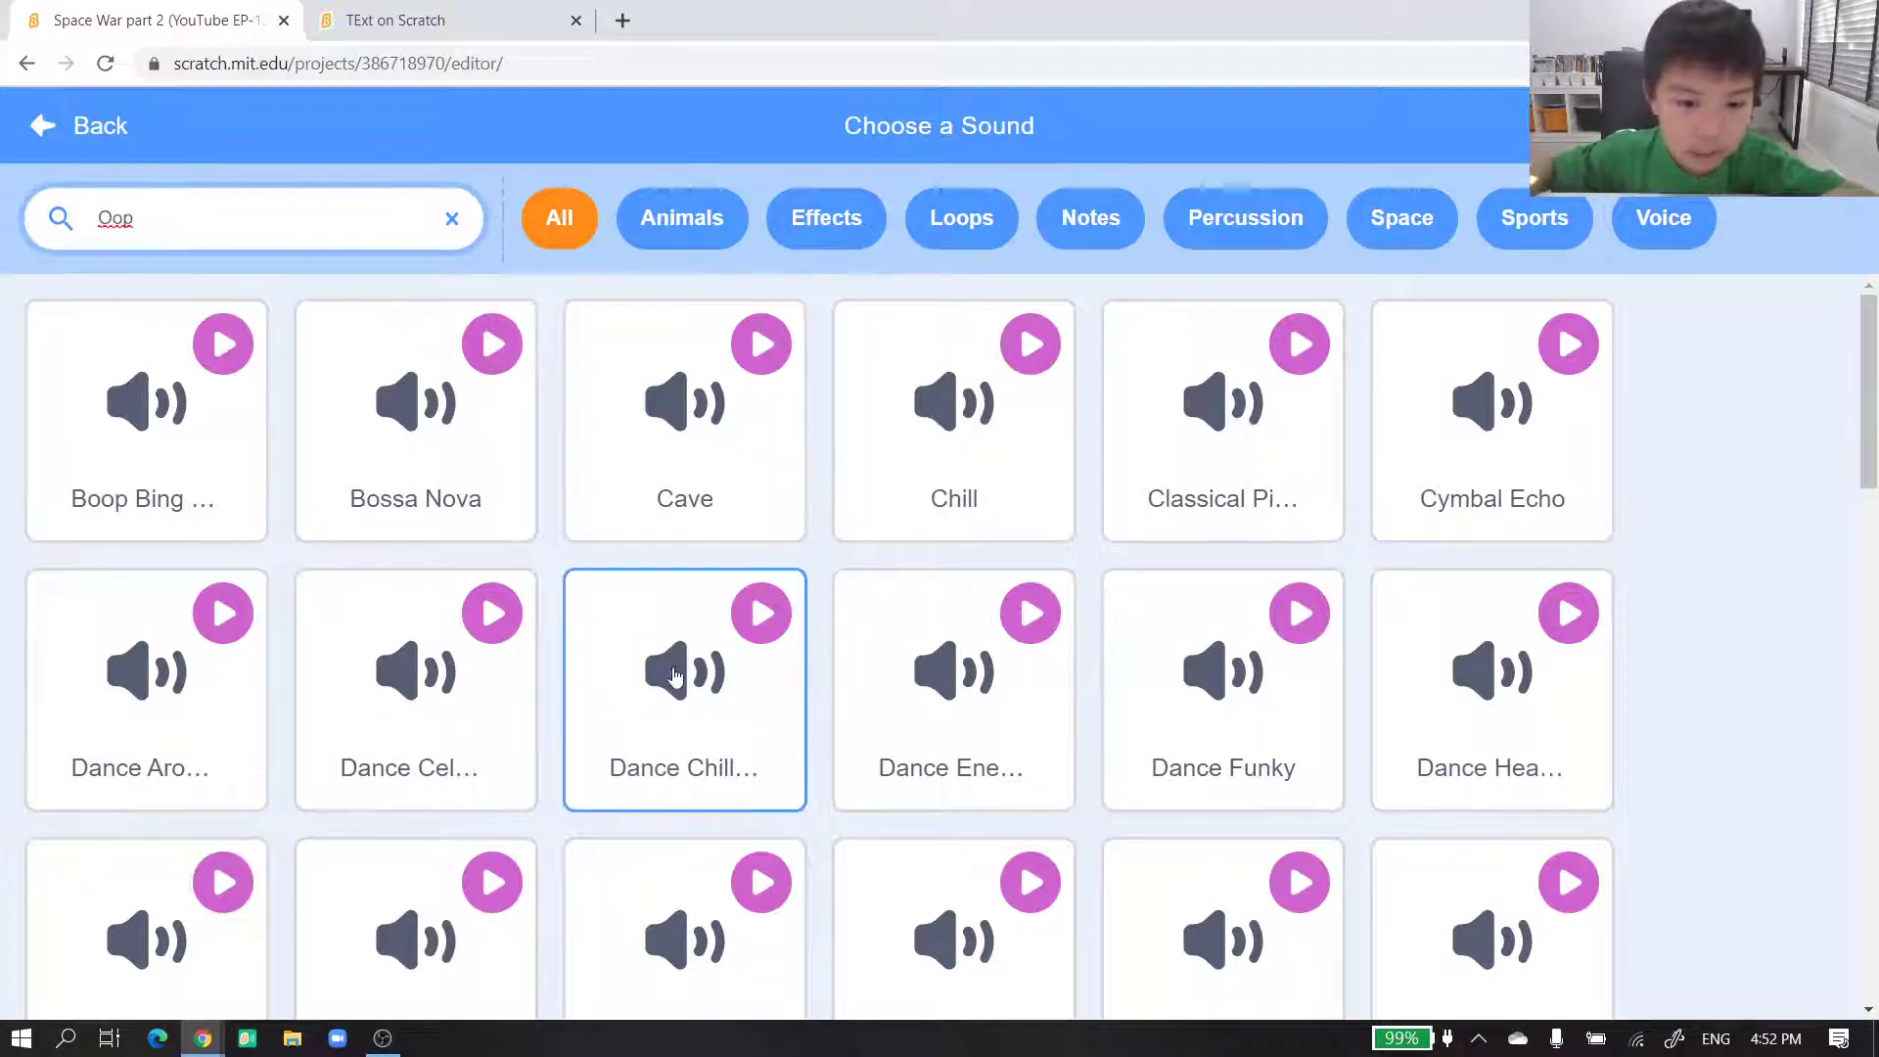
scroll(675, 676, "down", 2)
scroll(675, 677, "down", 2)
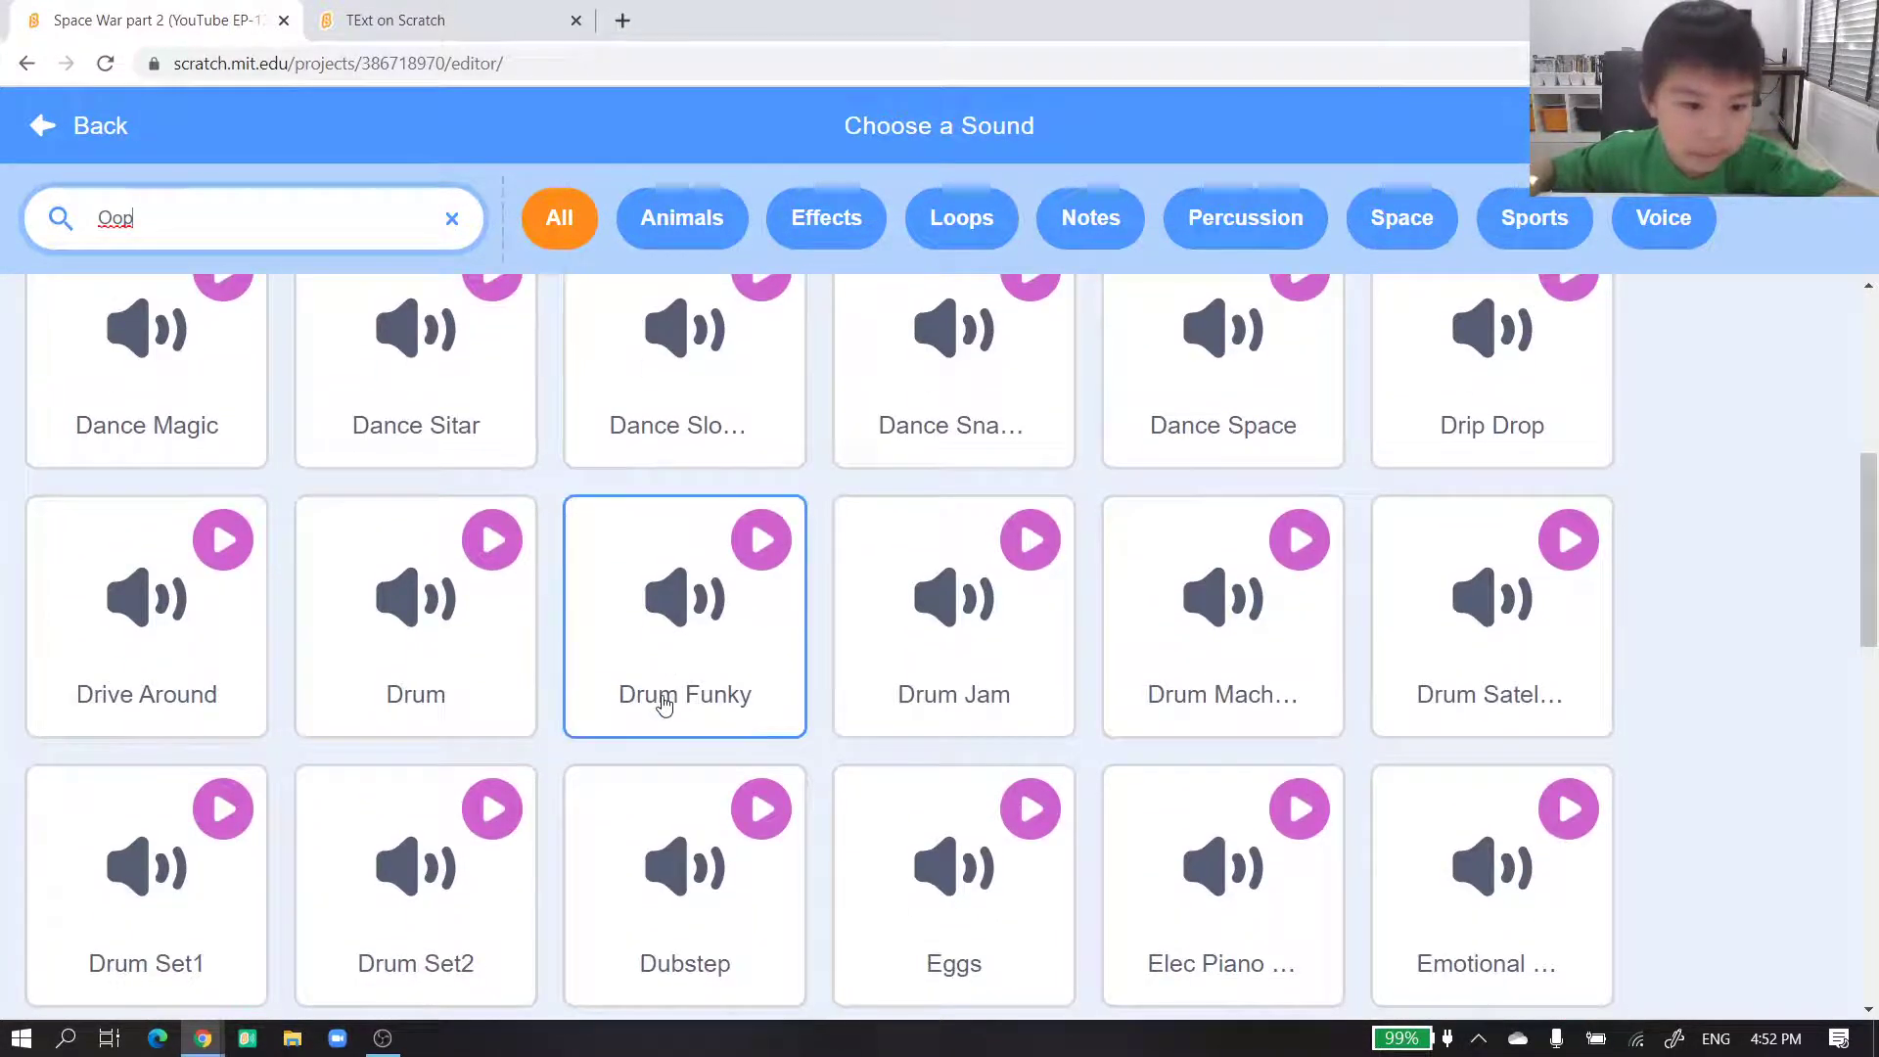
scroll(663, 704, "down", 2)
scroll(664, 705, "down", 1)
scroll(665, 704, "down", 1)
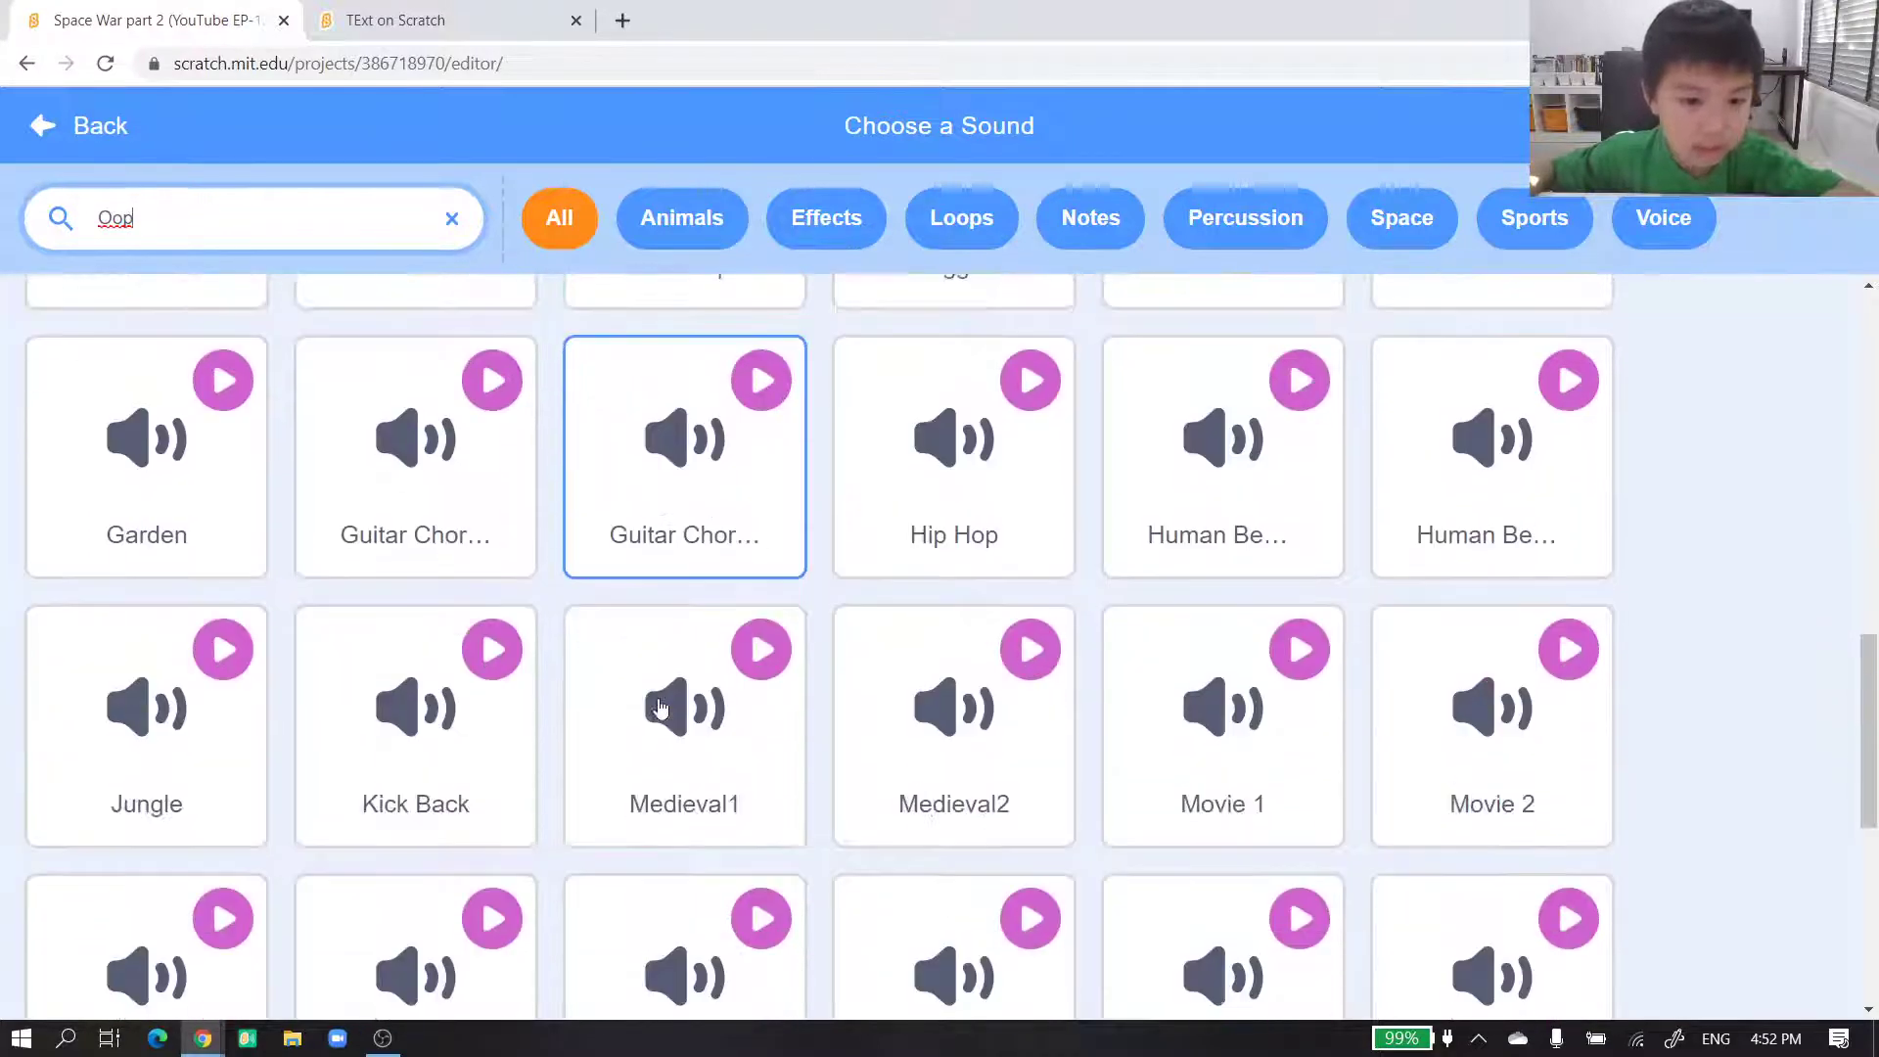
scroll(662, 710, "down", 1)
scroll(661, 708, "down", 2)
scroll(660, 710, "down", 1)
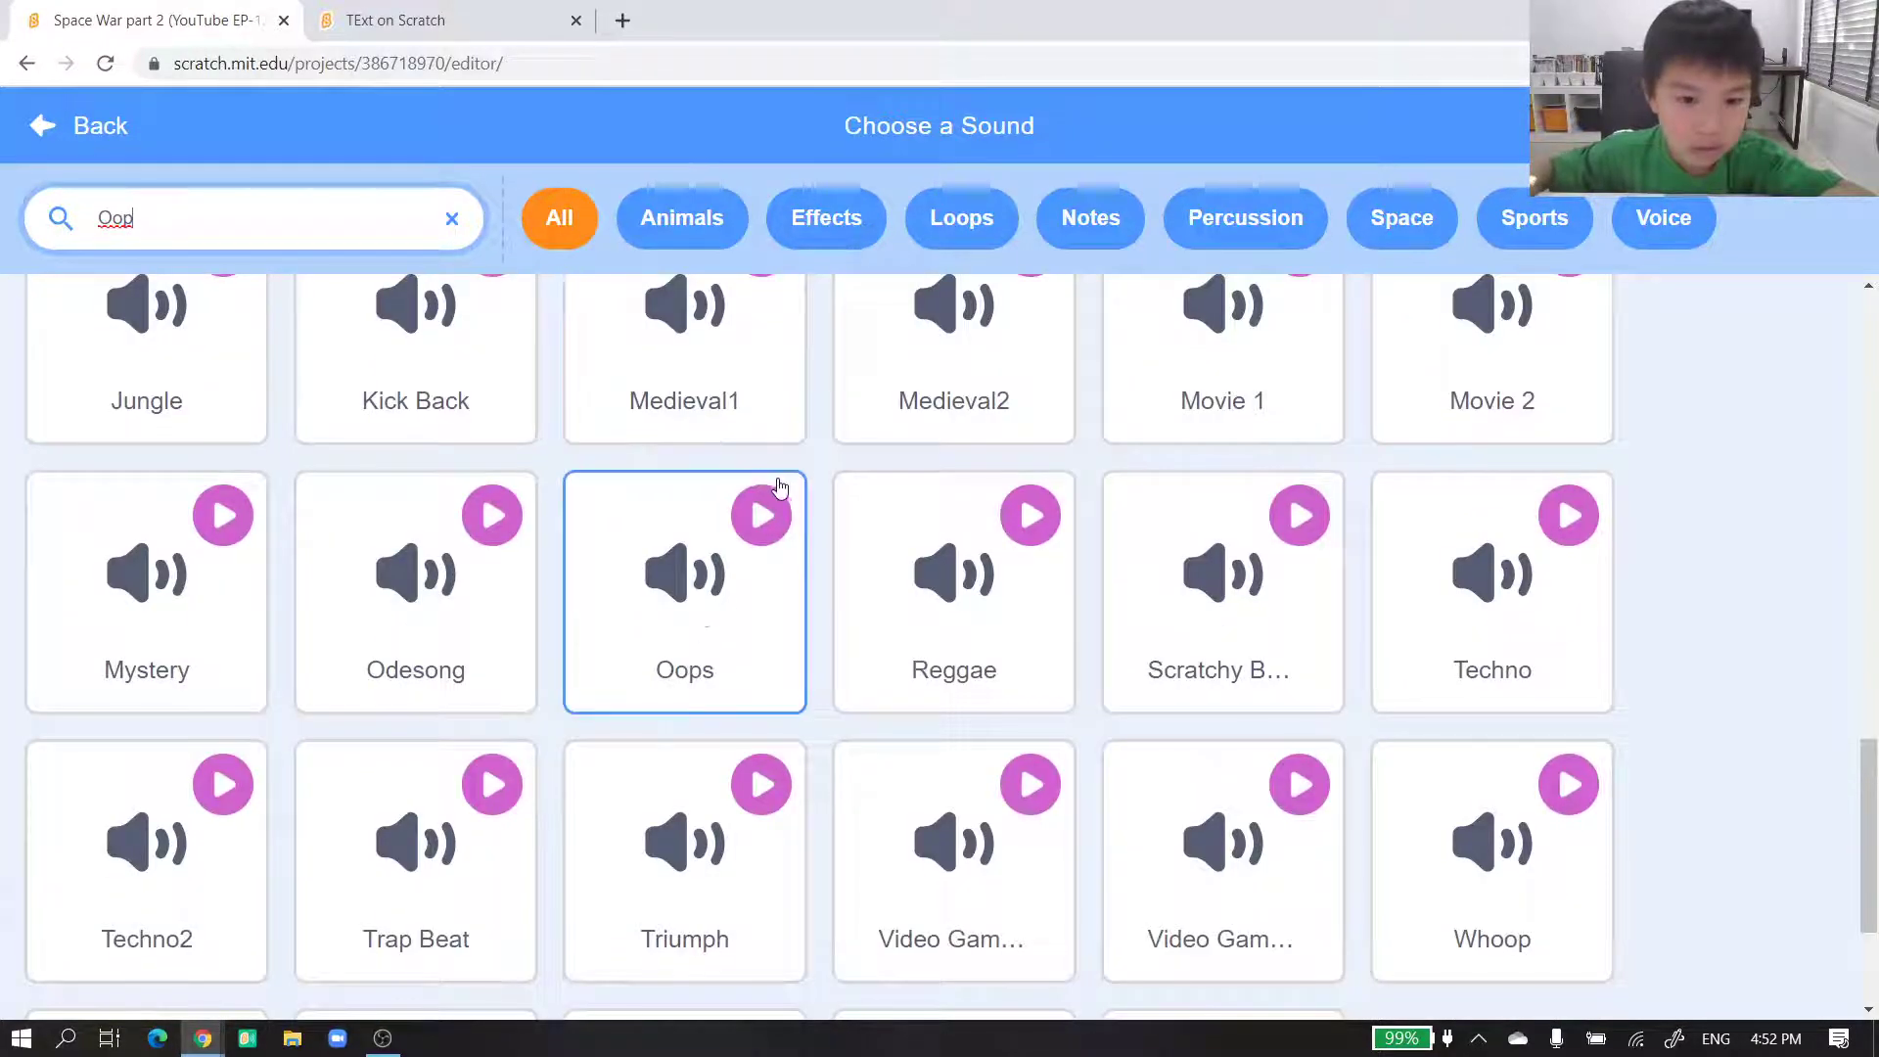
left_click(685, 570)
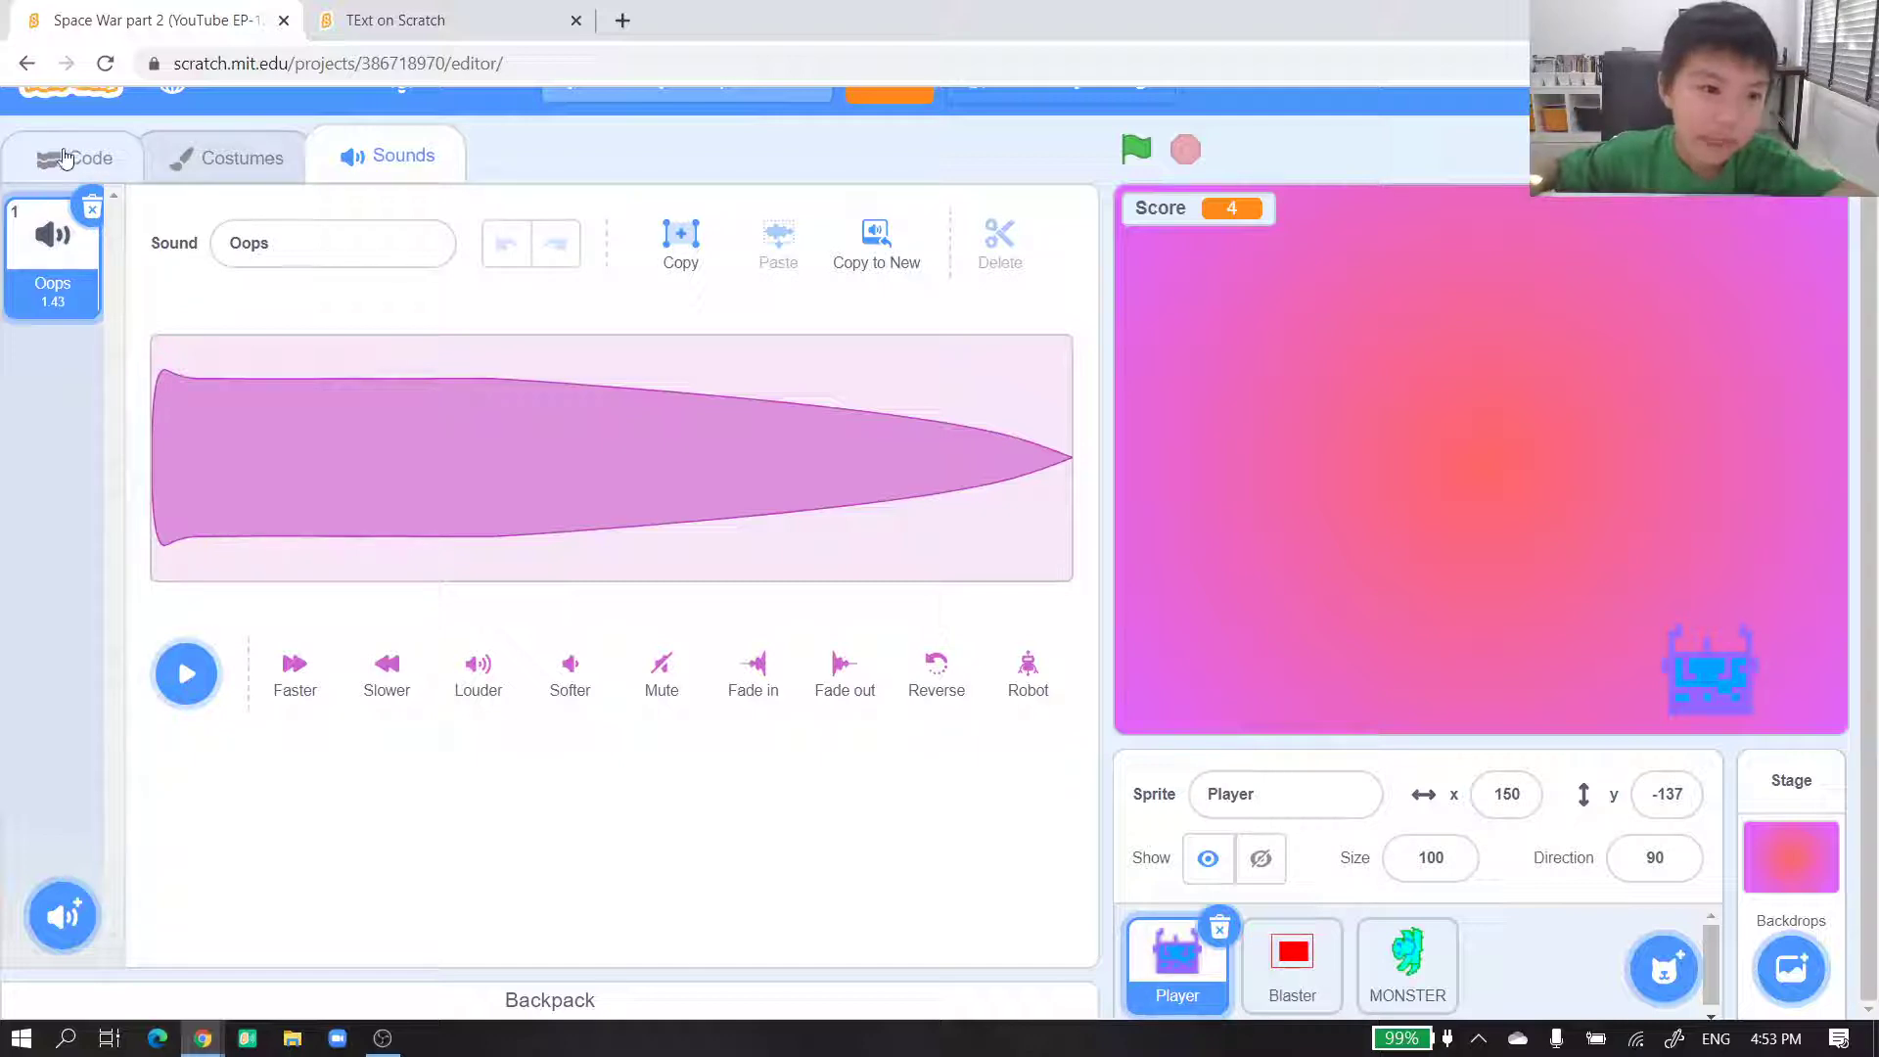
- Play the Oops sound when touching MONSTER and discard the empty if block
left_click(91, 159)
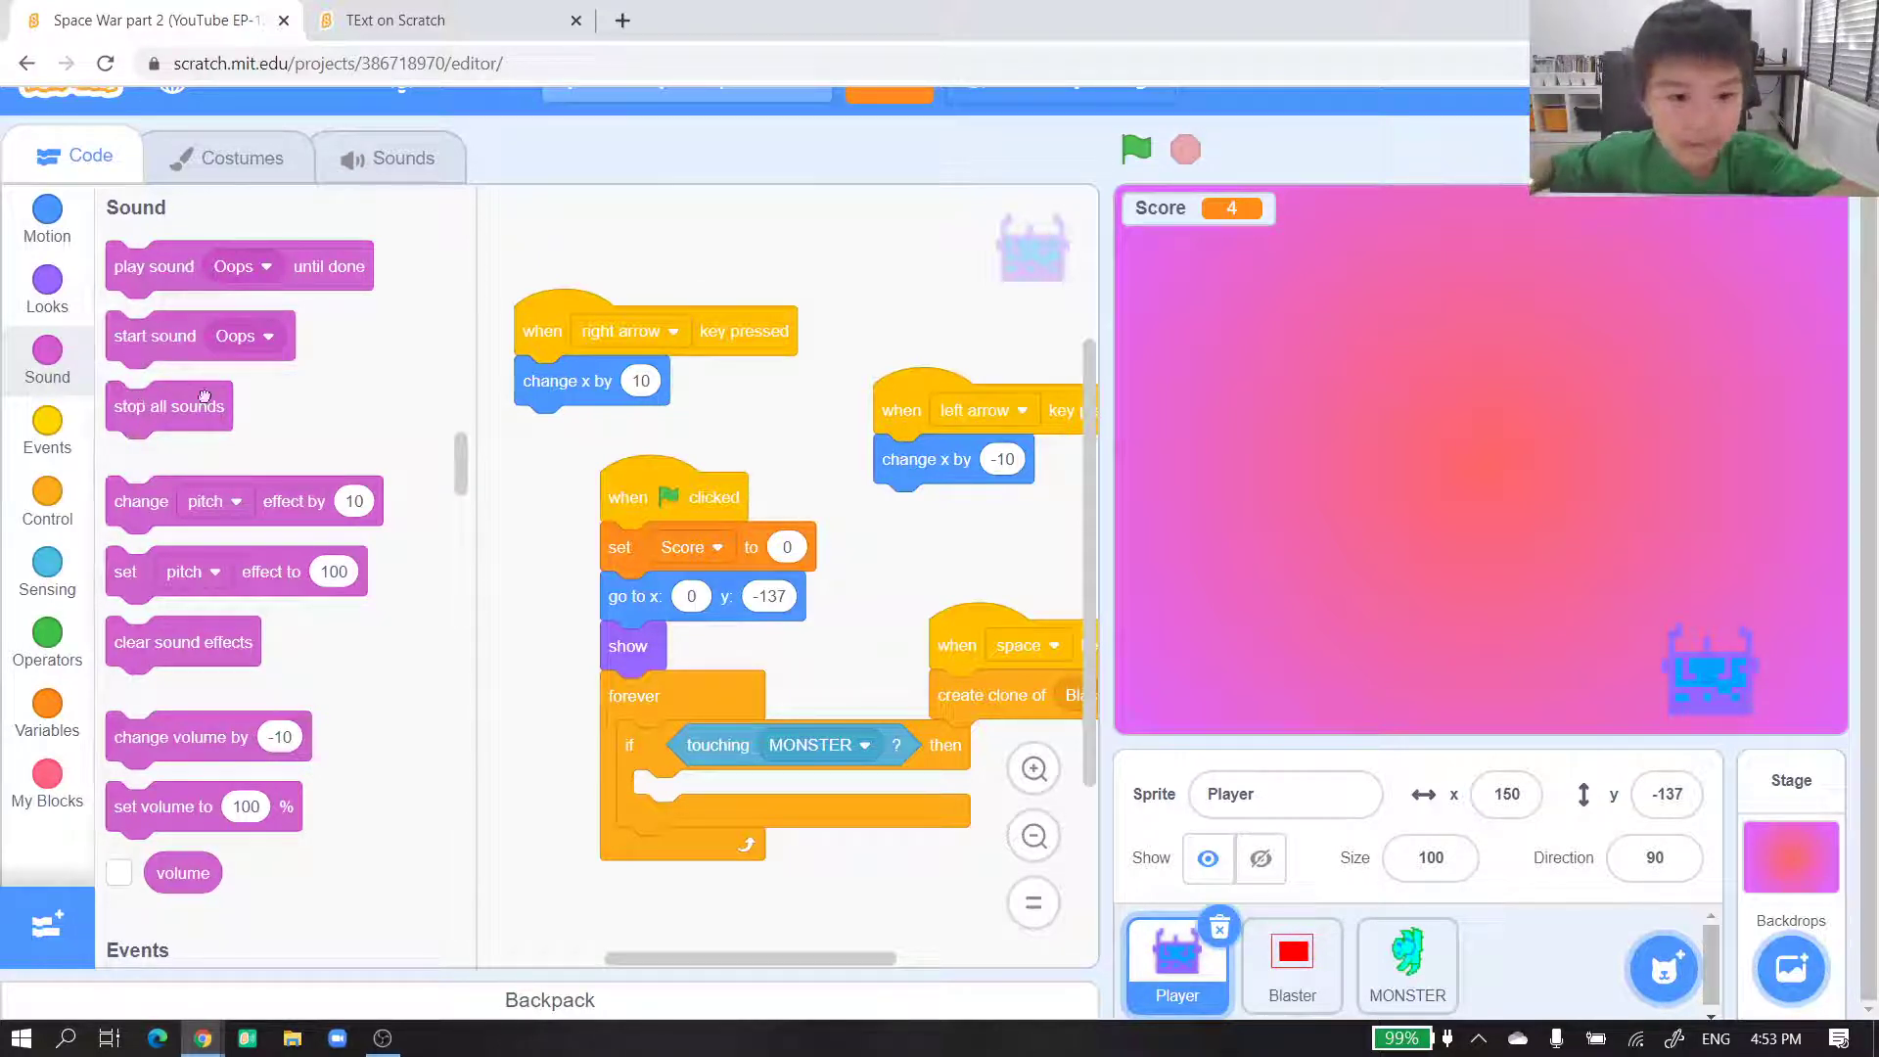
left_click_drag(155, 335, 684, 801)
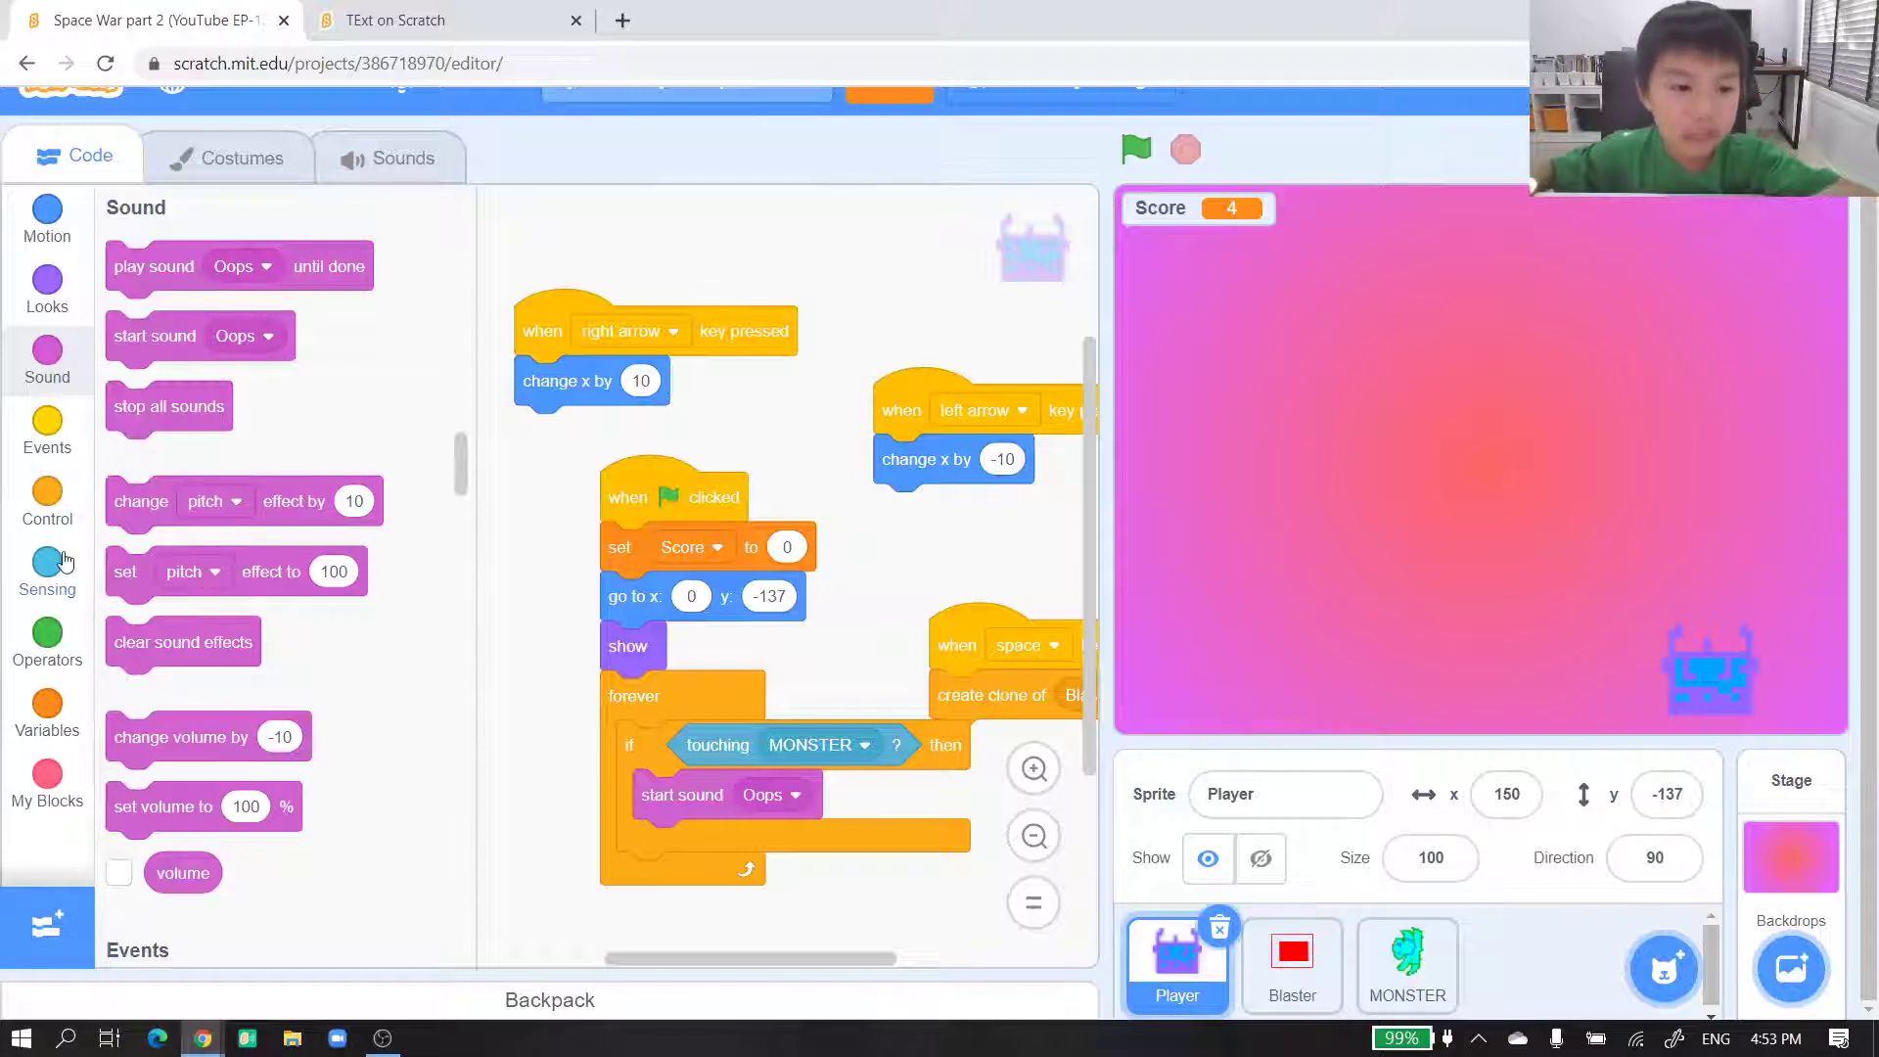
left_click(50, 506)
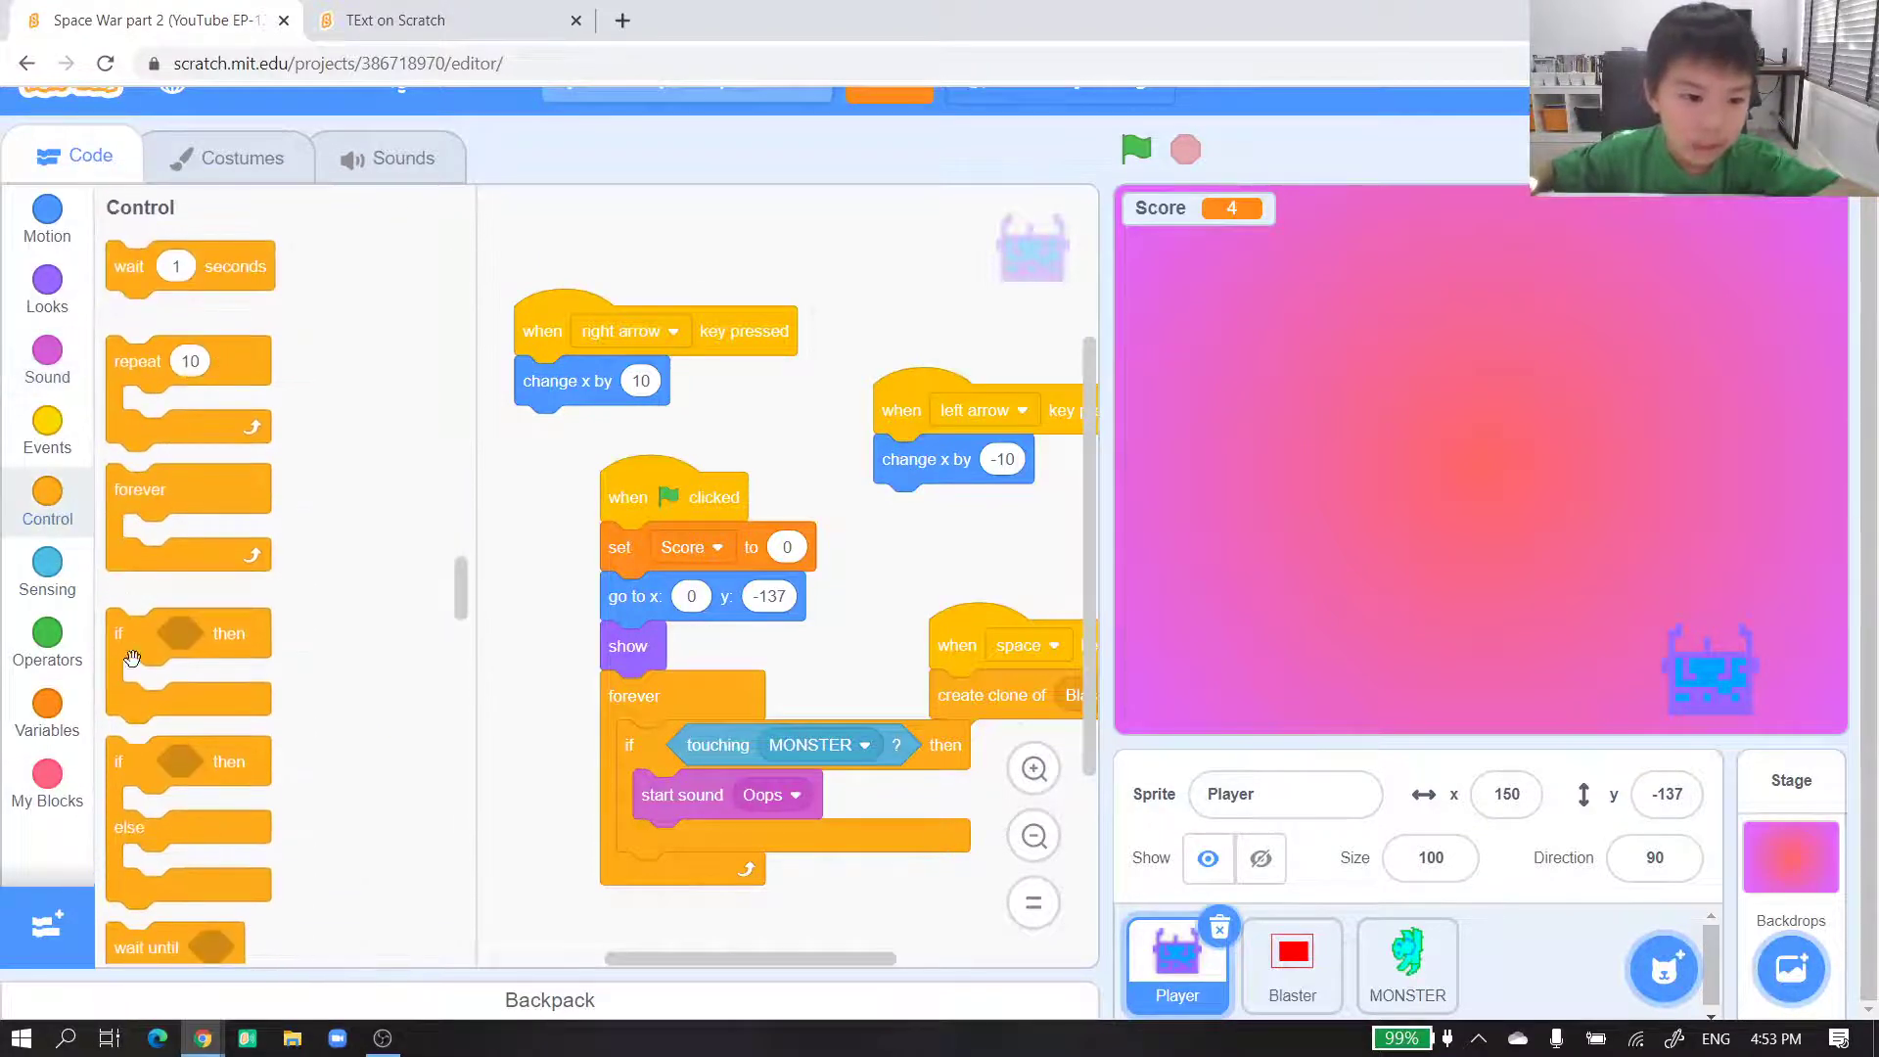
left_click_drag(146, 635, 690, 852)
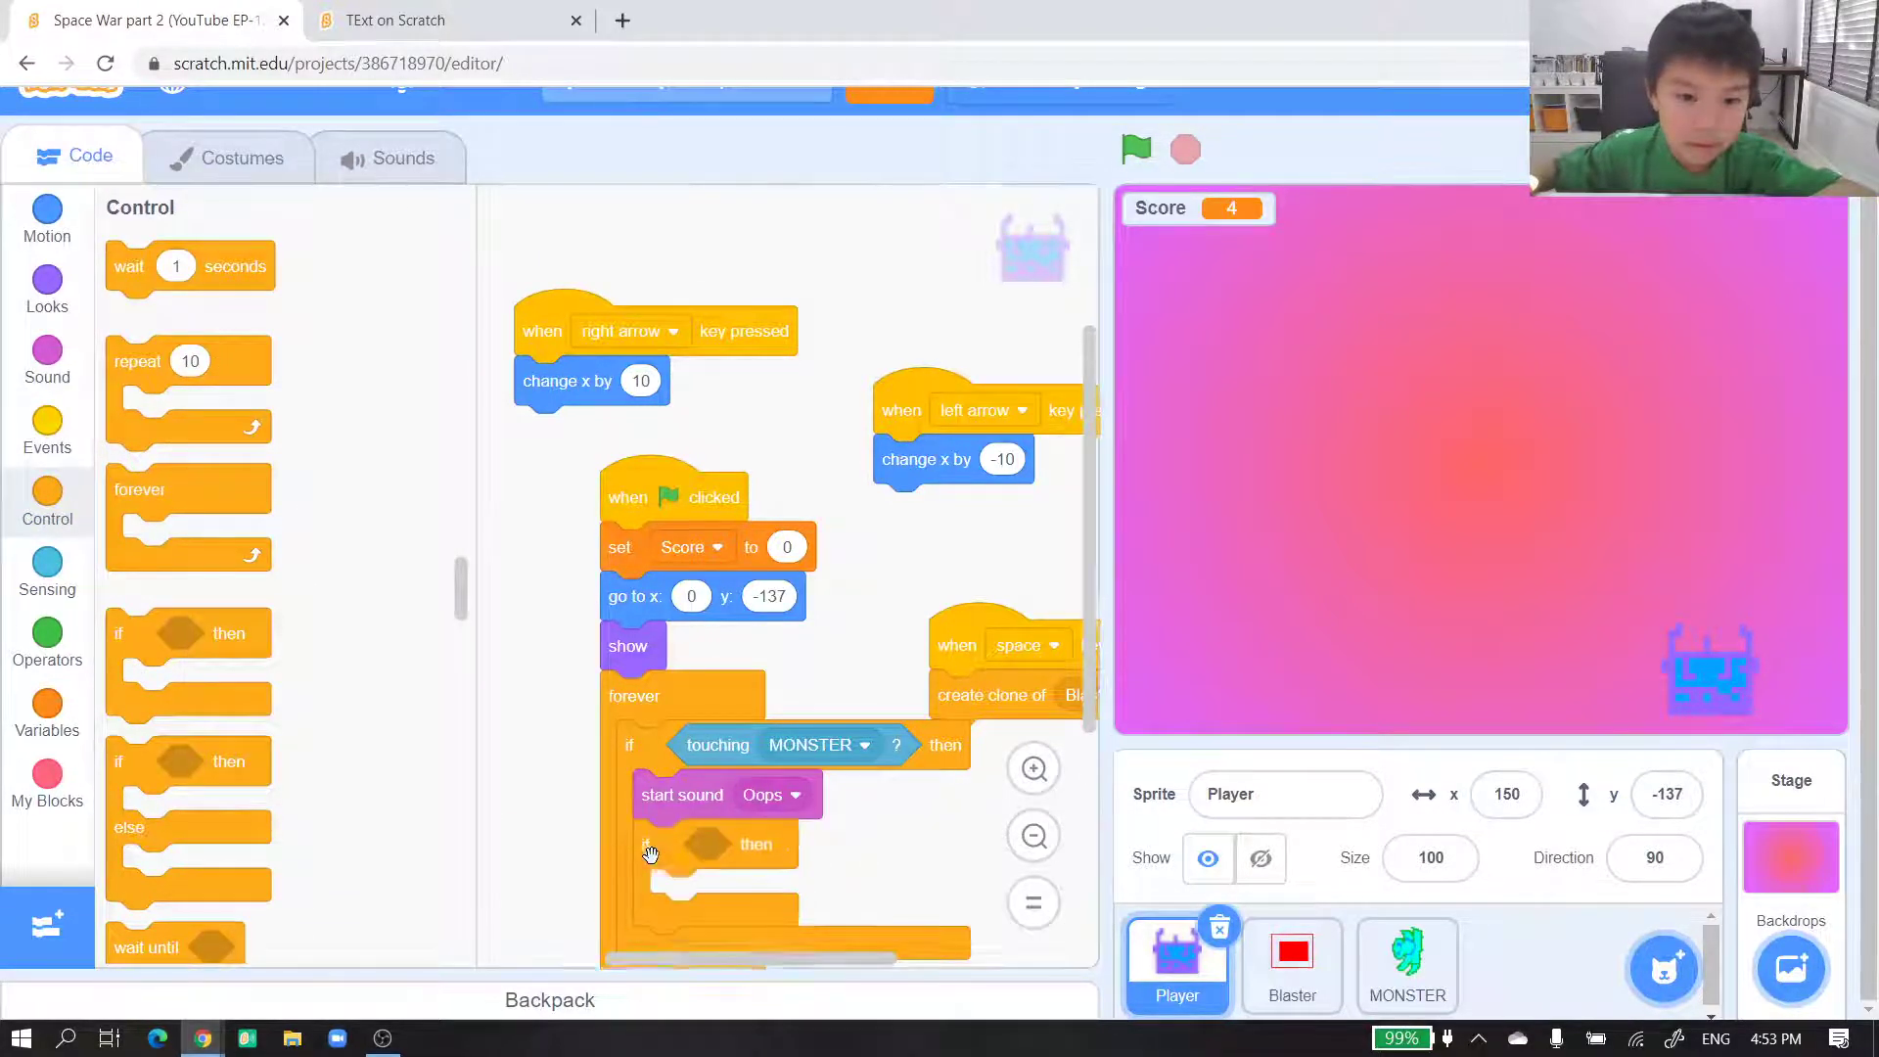
scroll(655, 865, "down", 3)
left_click_drag(663, 673, 245, 667)
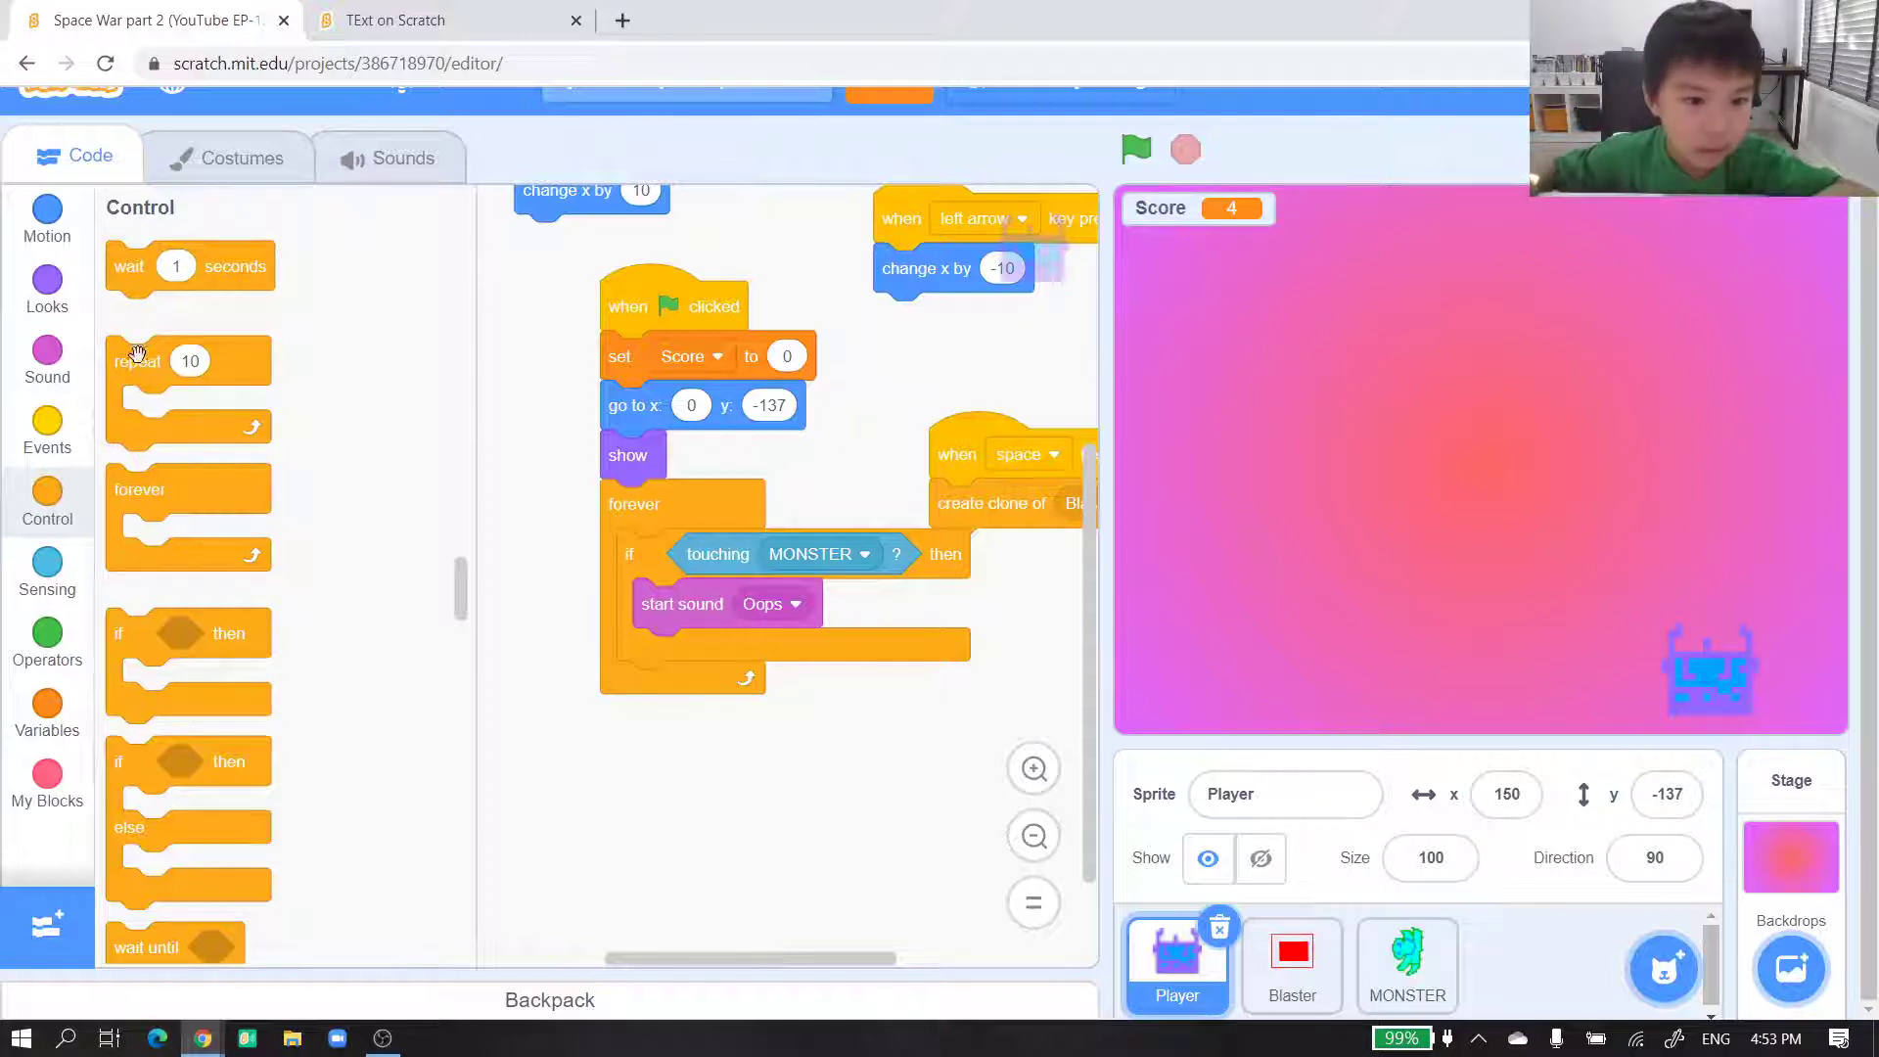
- Add a repeat 10 loop that changes the color effect by 25
left_click_drag(137, 359, 639, 688)
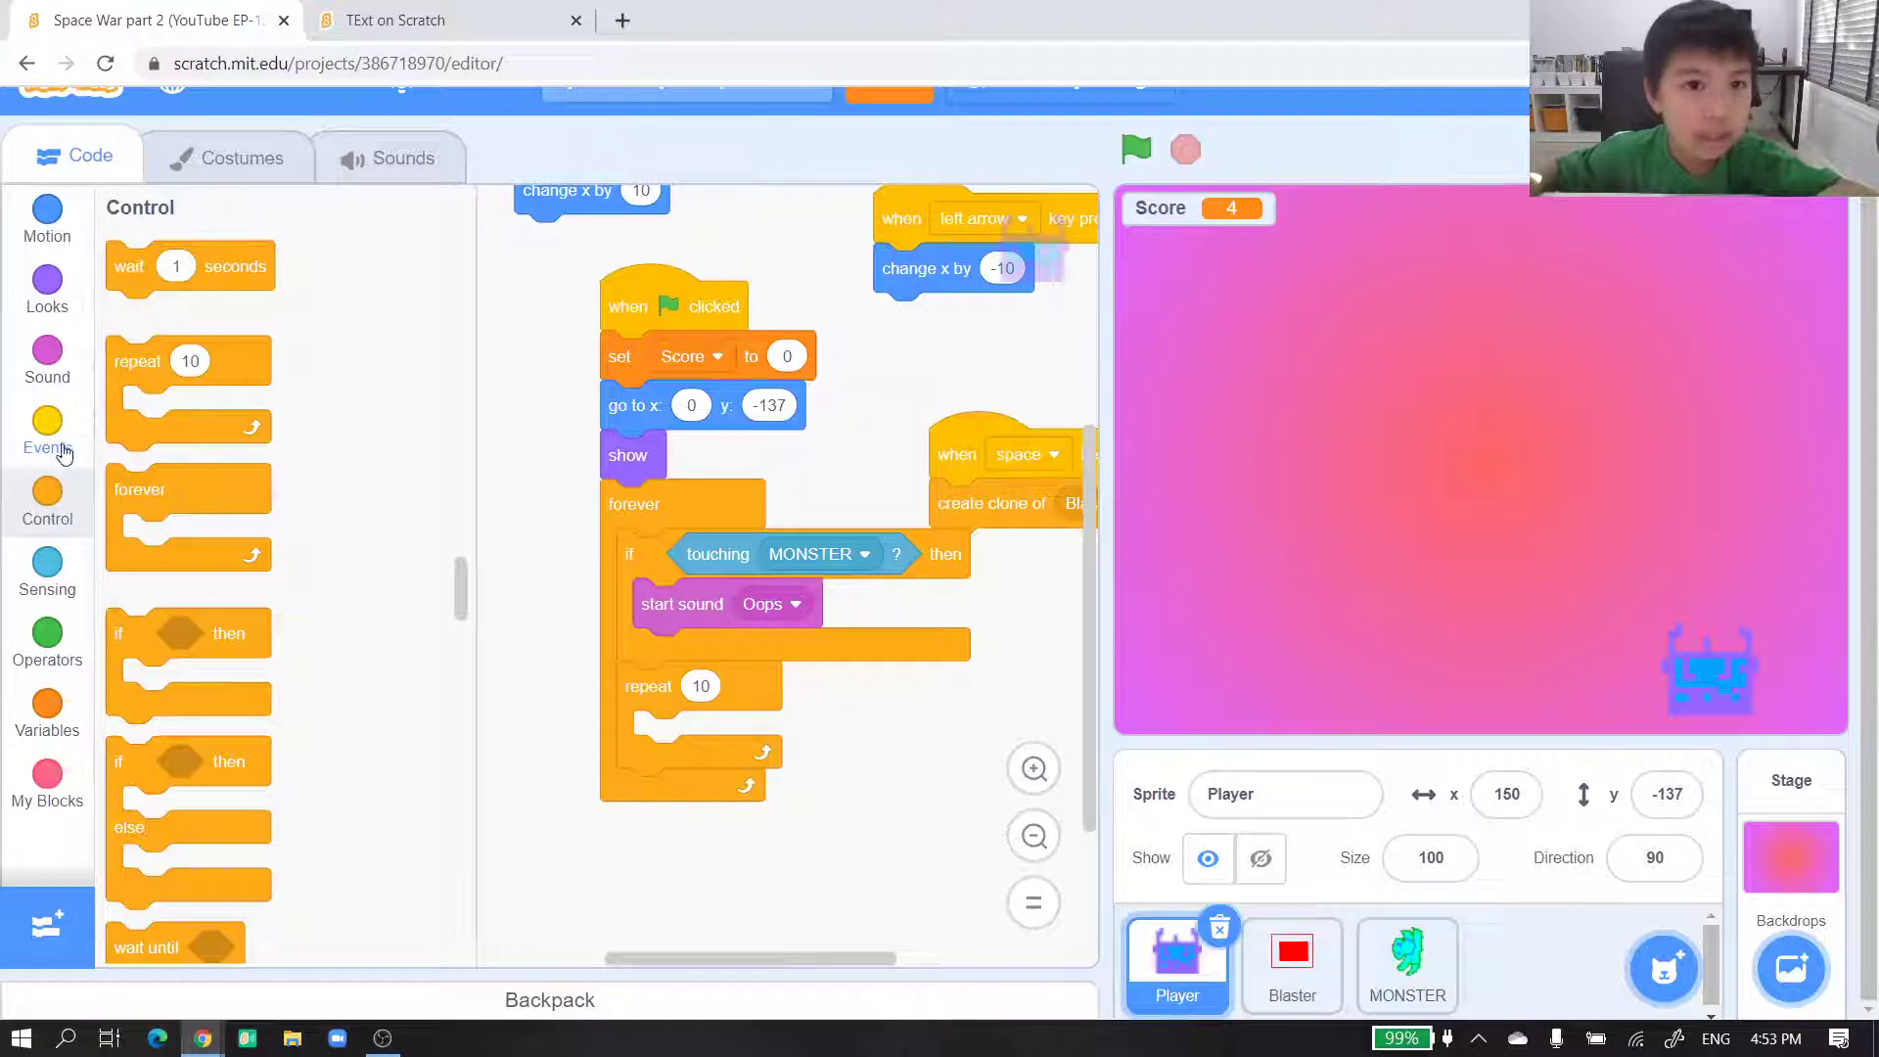
left_click(47, 287)
scroll(334, 674, "down", 5)
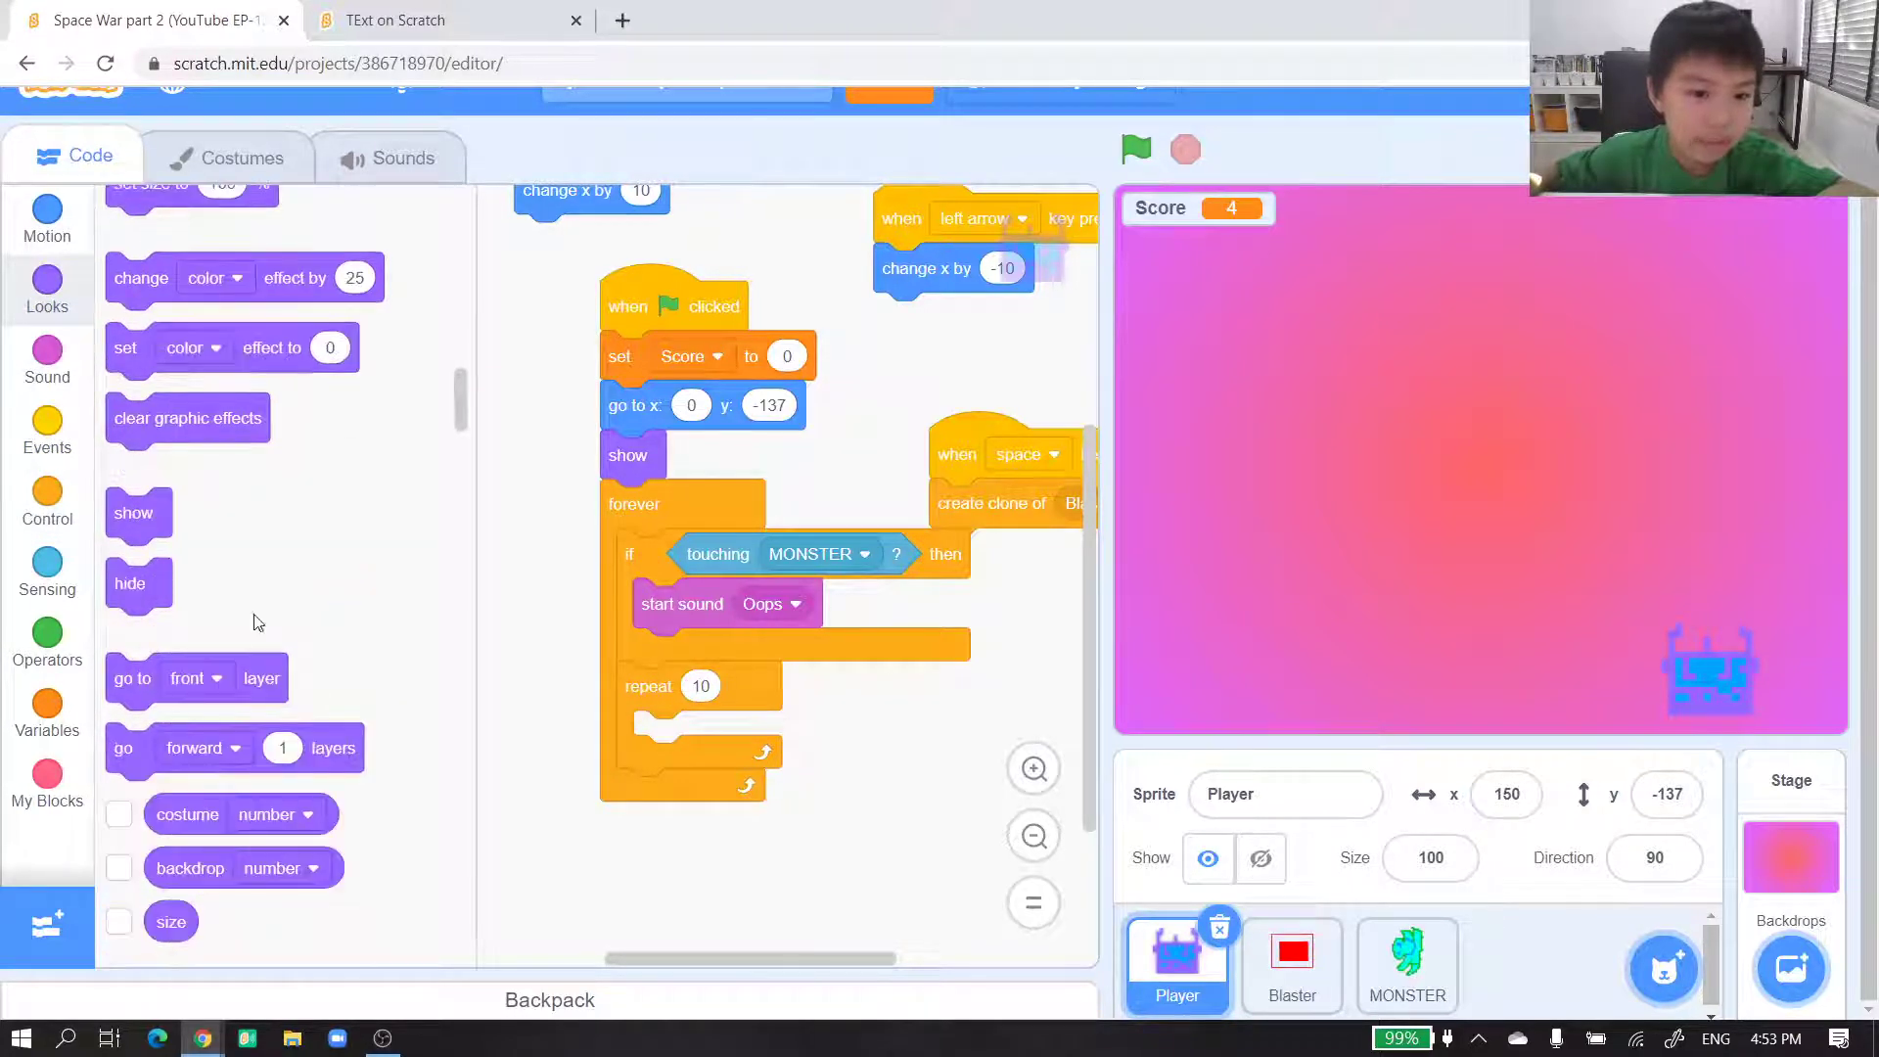
left_click_drag(140, 279, 726, 749)
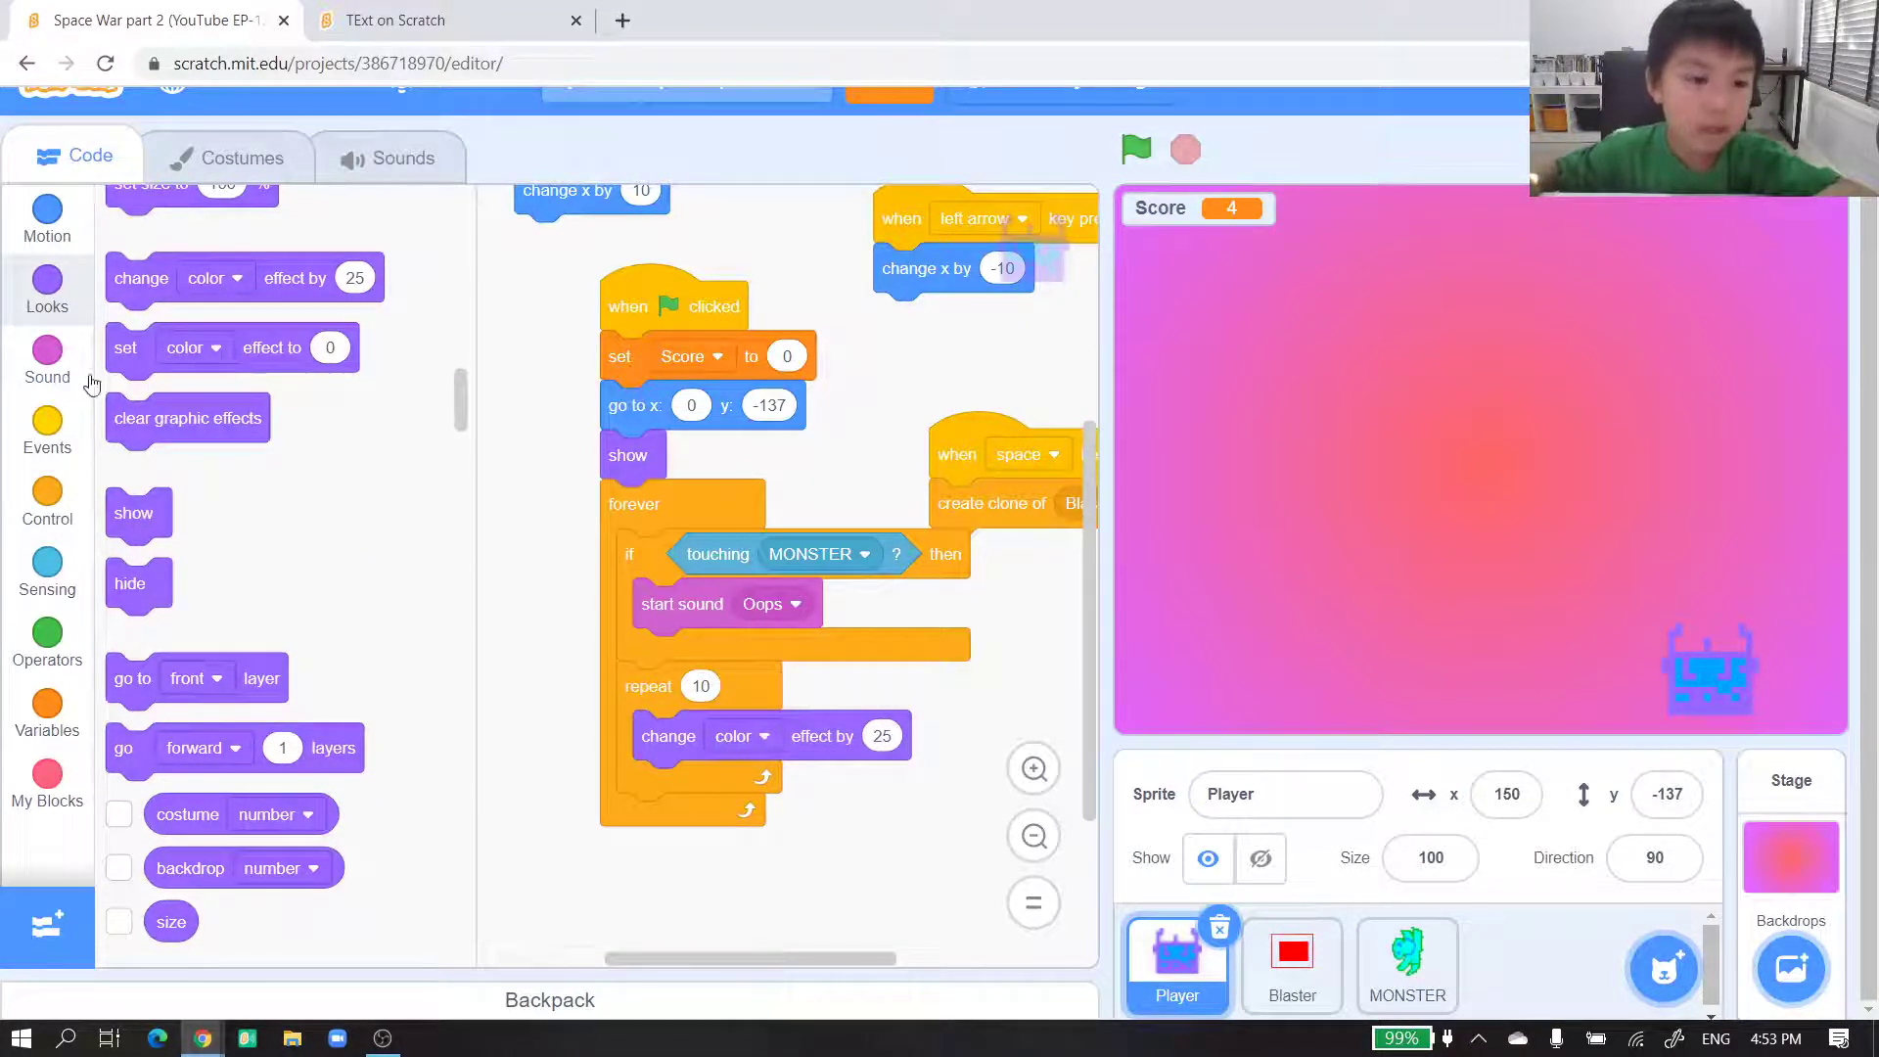
left_click(47, 500)
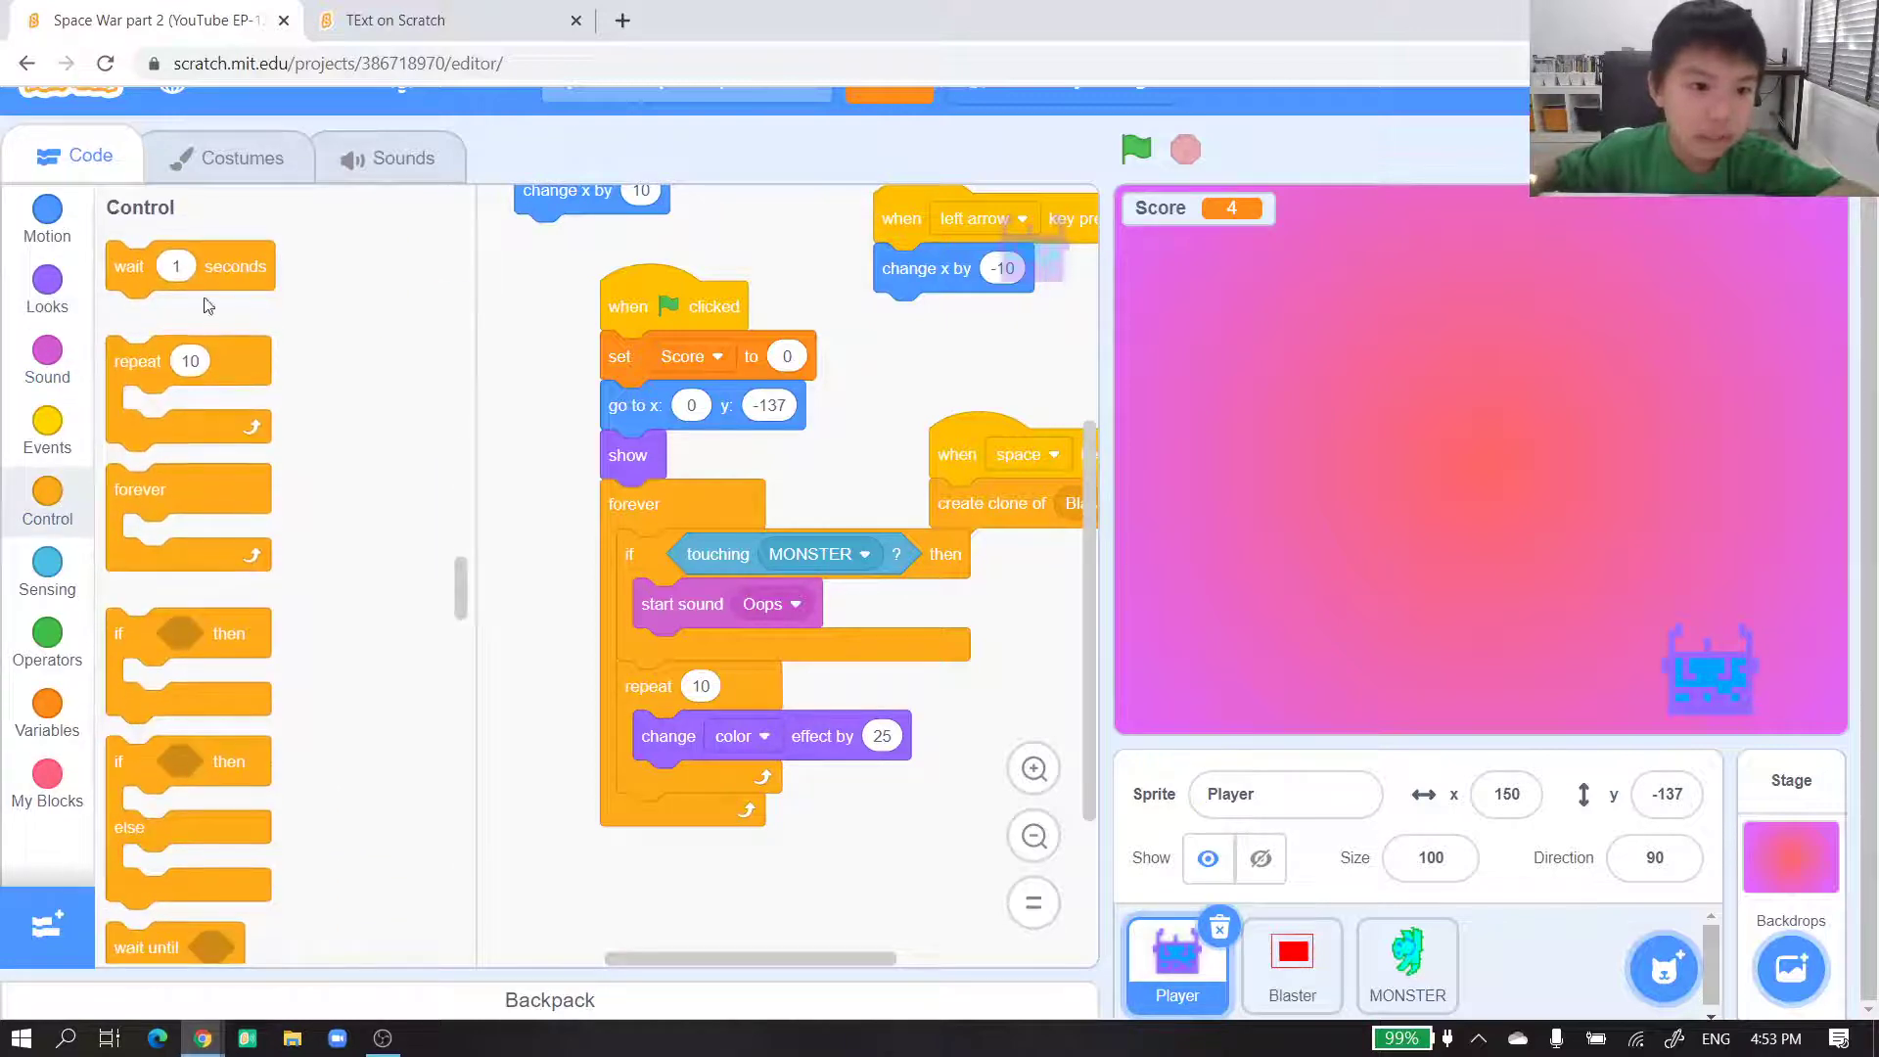
- Move the loop into the if branch, followed by a 2.5-second wait
mouse_move(132, 265)
left_mouse_down()
mouse_move(742, 788)
mouse_move(738, 846)
left_mouse_up()
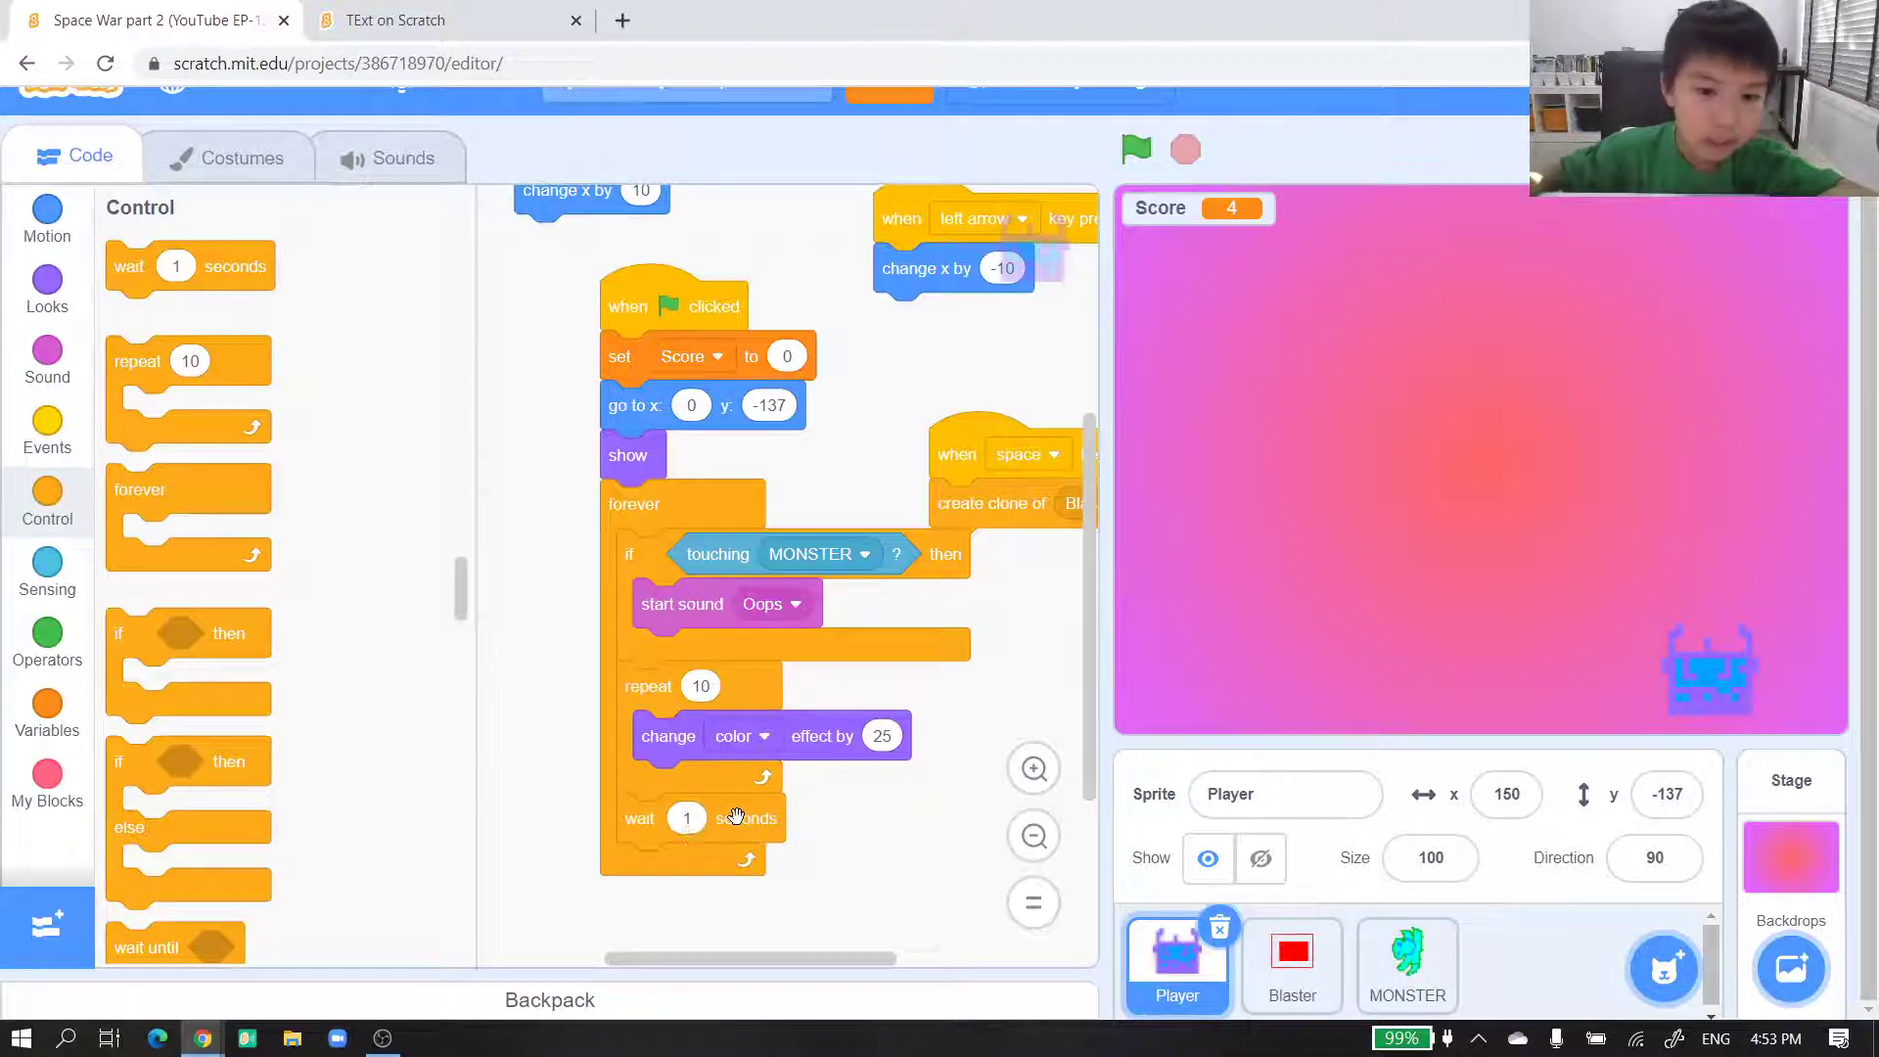
left_click_drag(734, 817, 866, 879)
left_click_drag(634, 686, 658, 652)
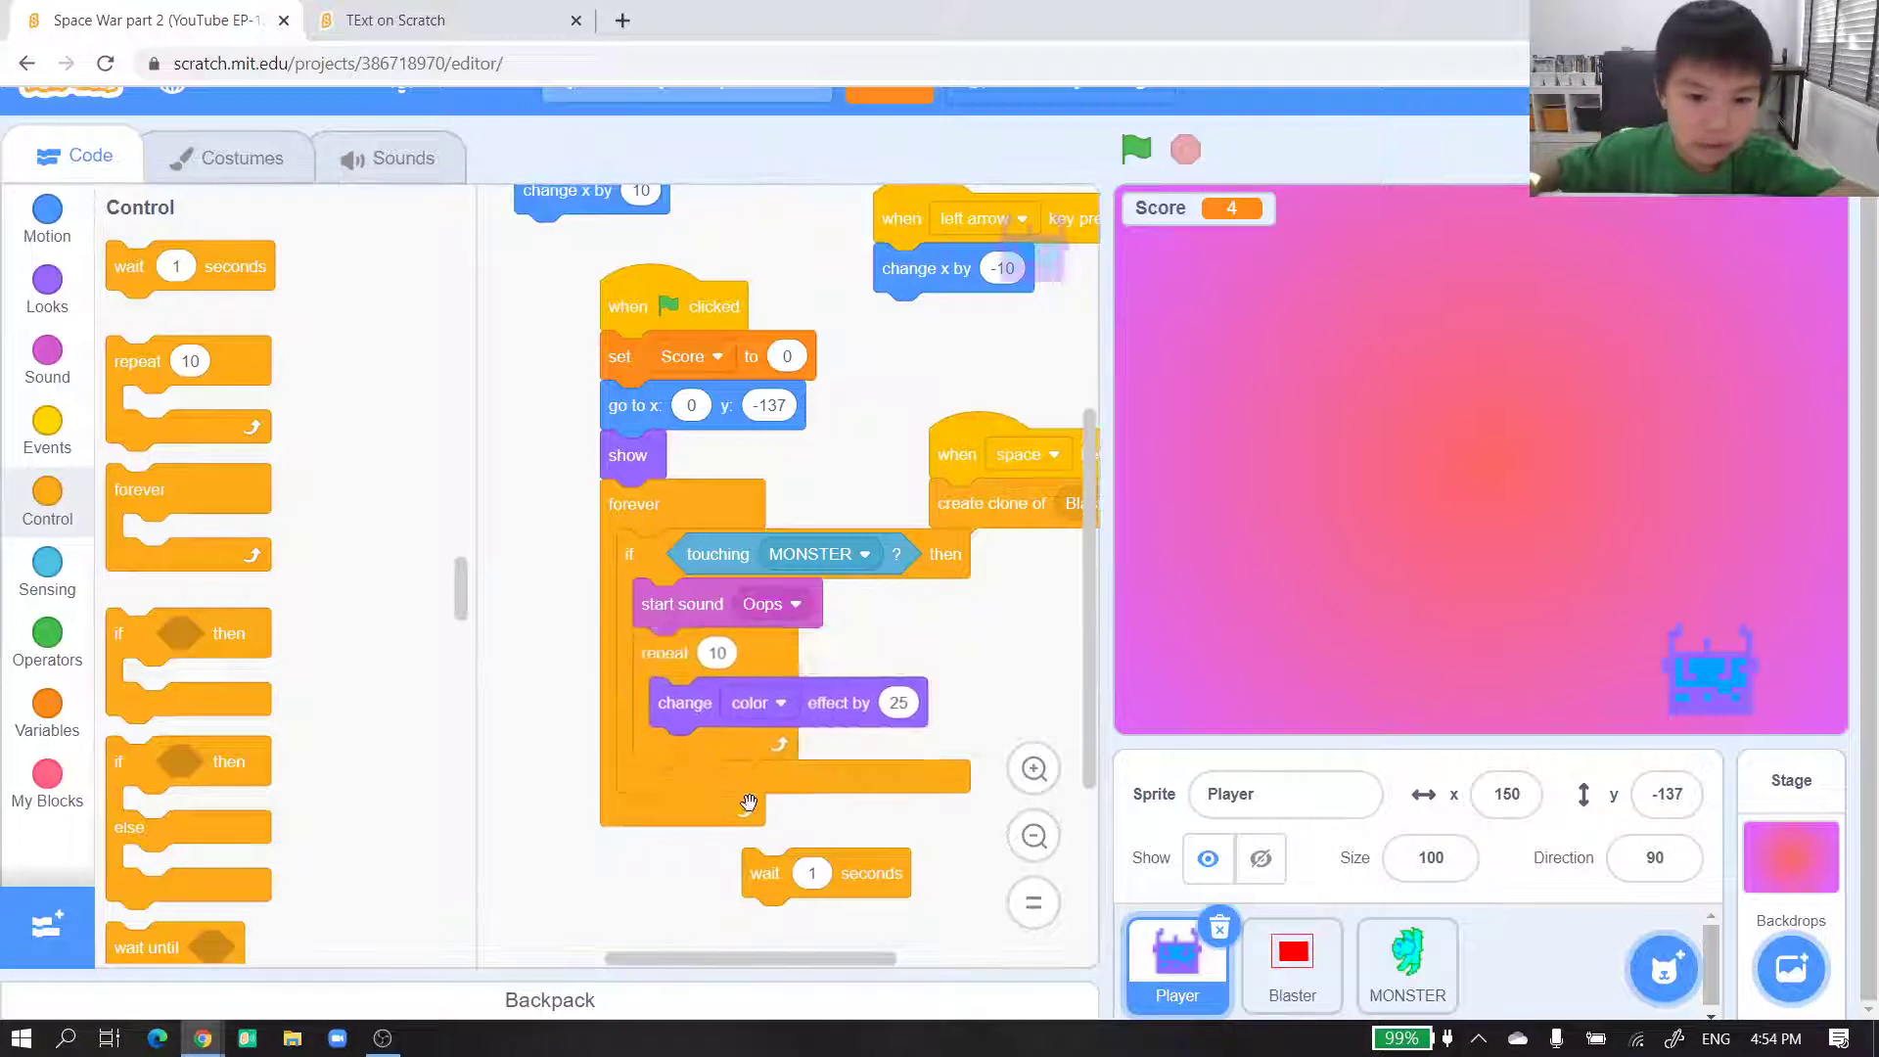
left_click_drag(769, 874, 661, 783)
left_click(704, 784)
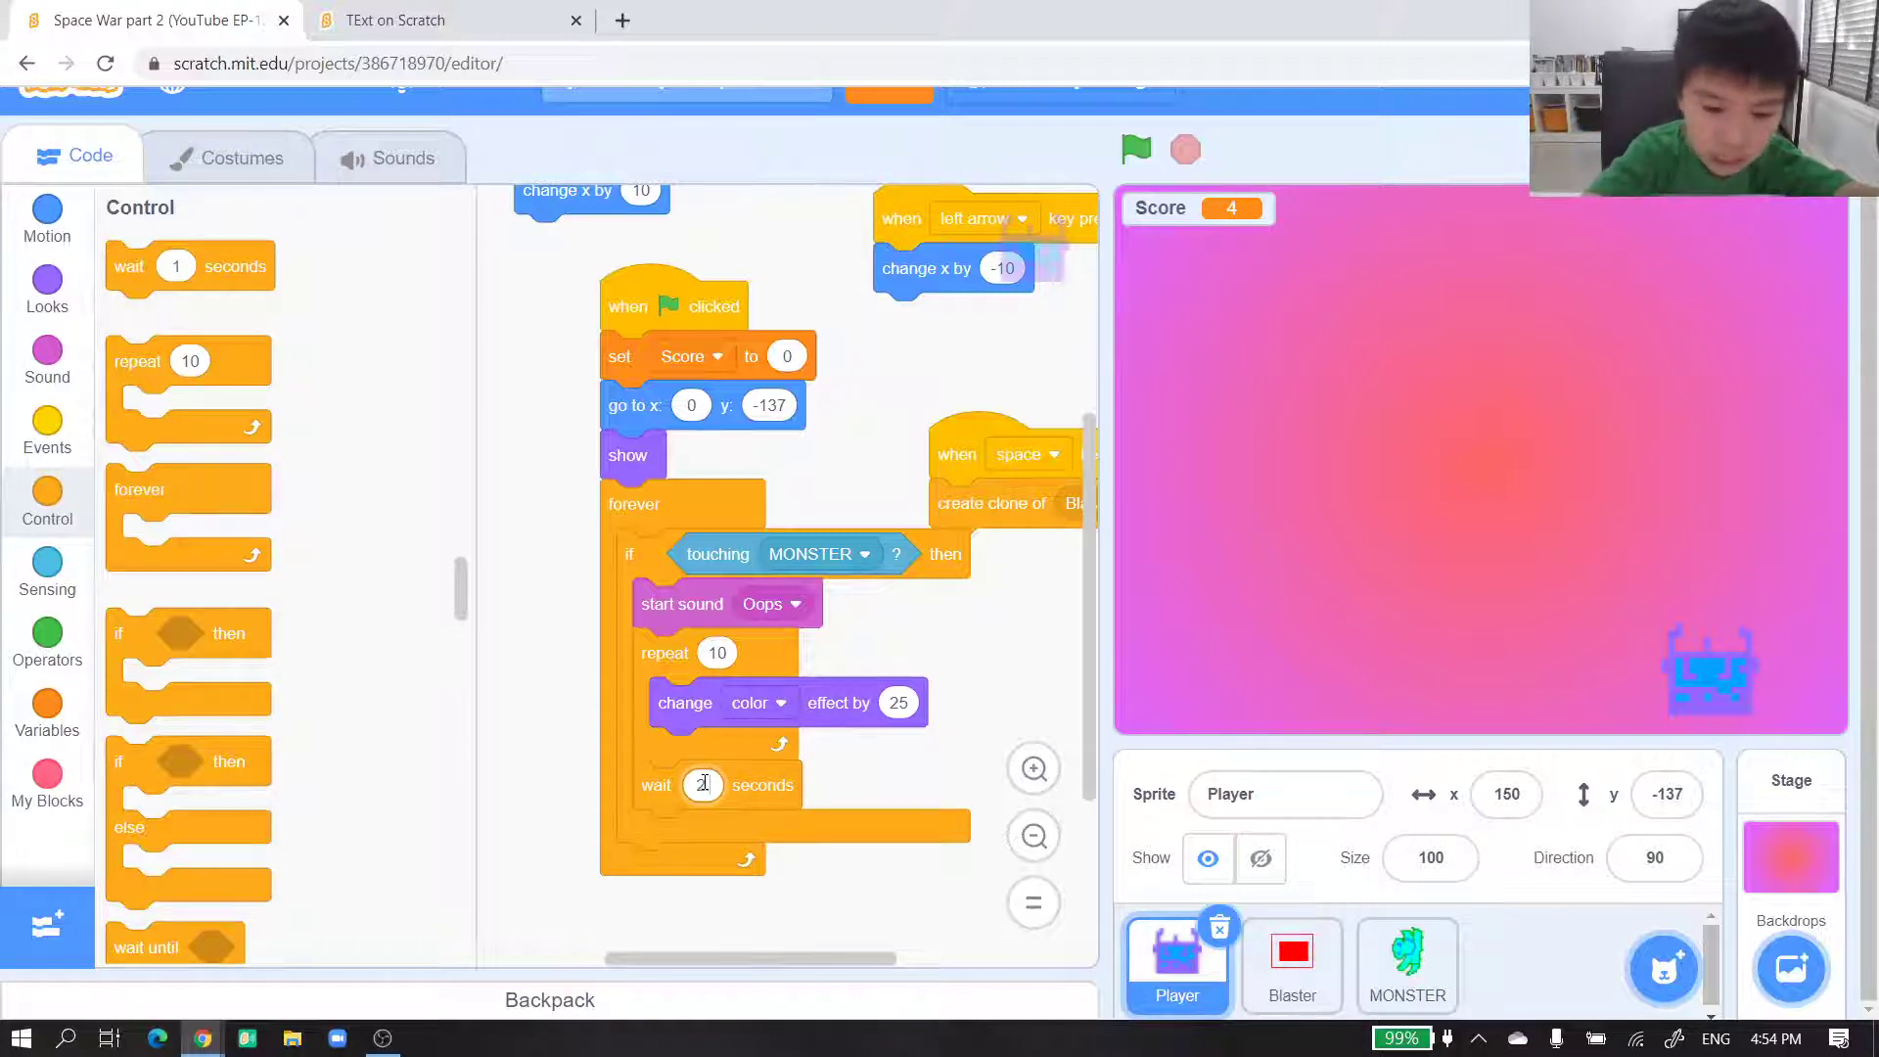
type(".5")
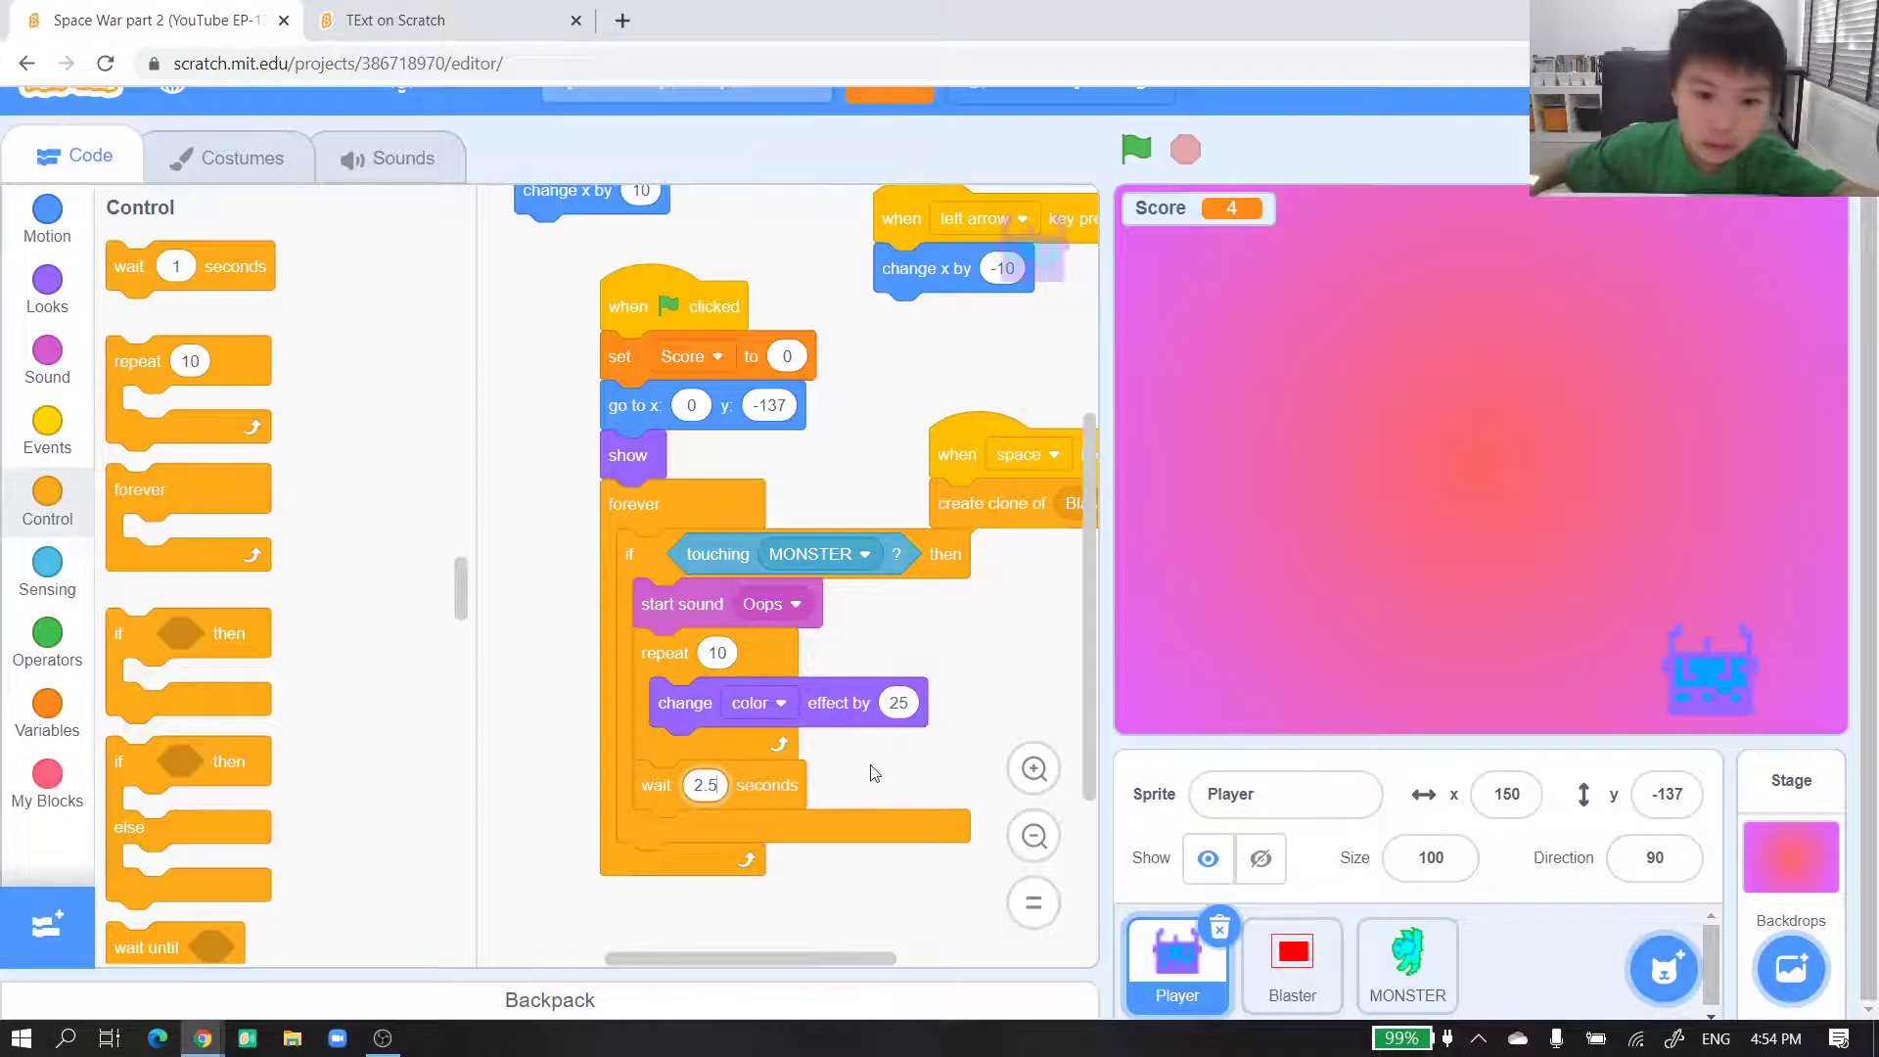
left_click(878, 773)
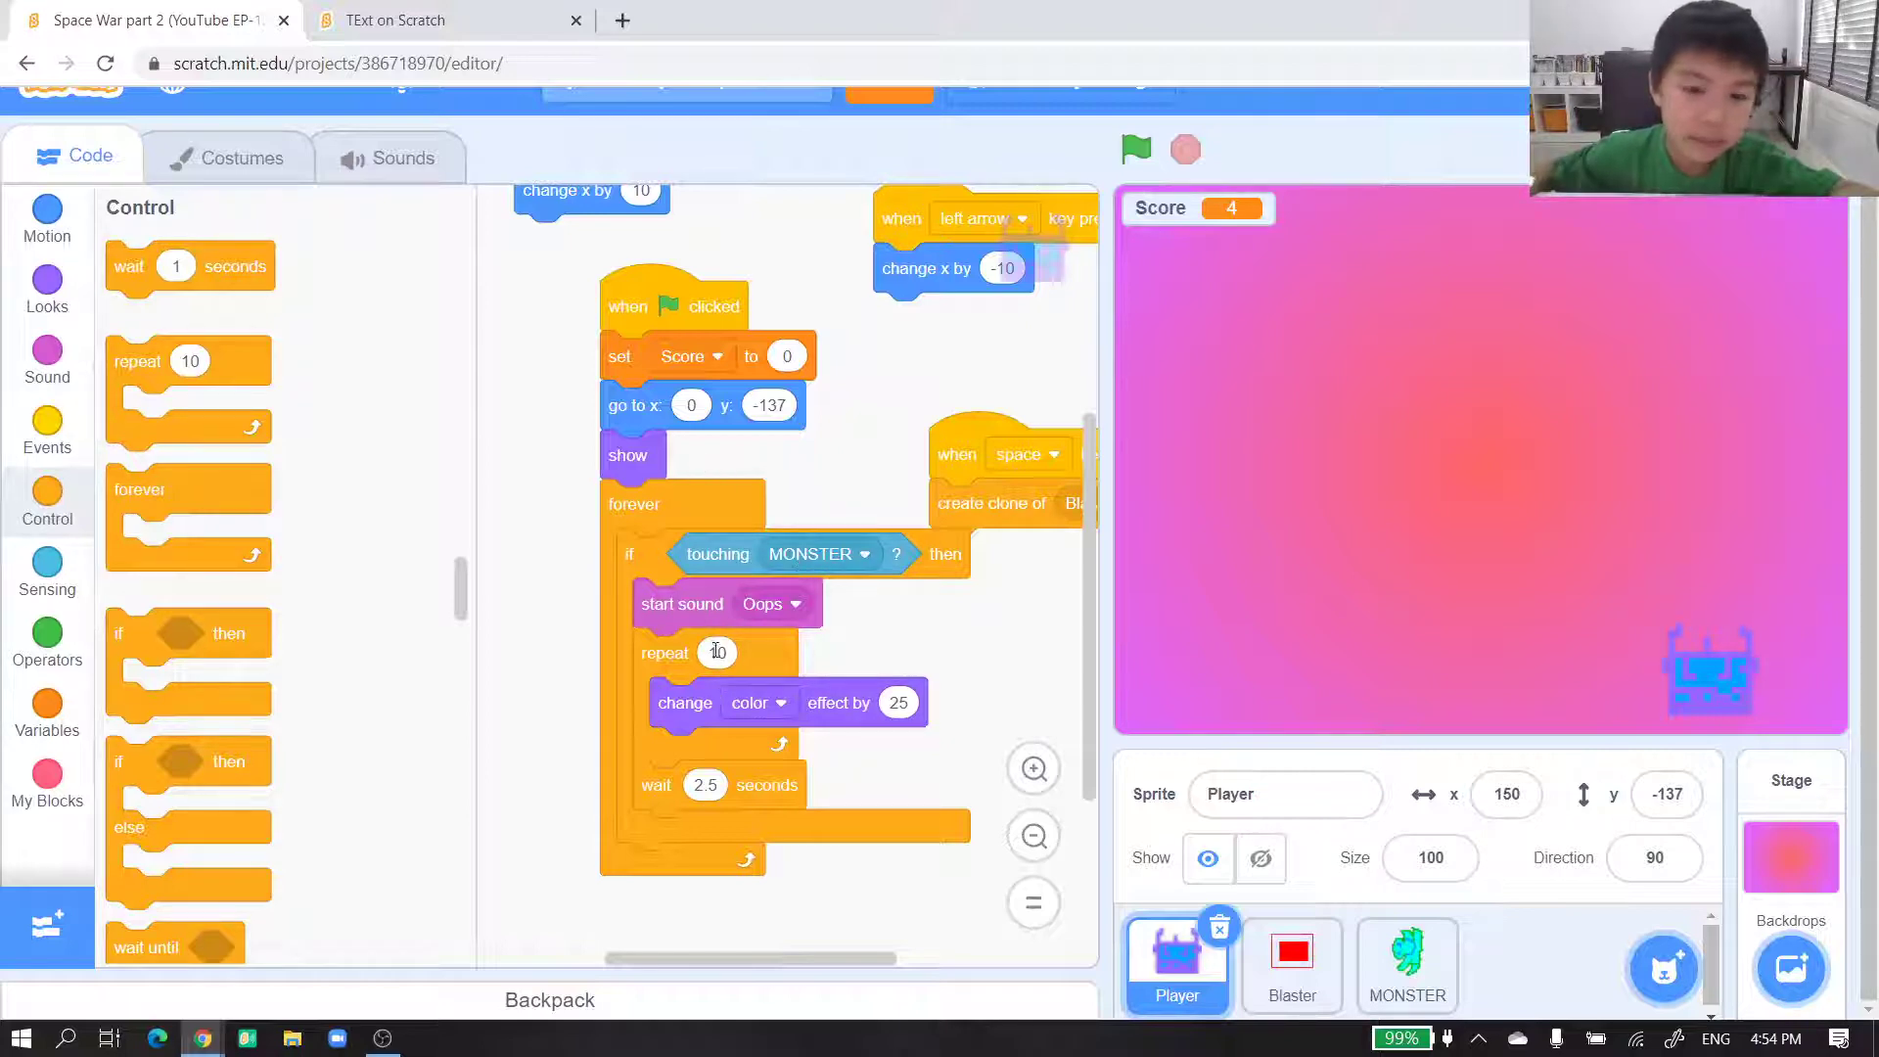
left_click(395, 19)
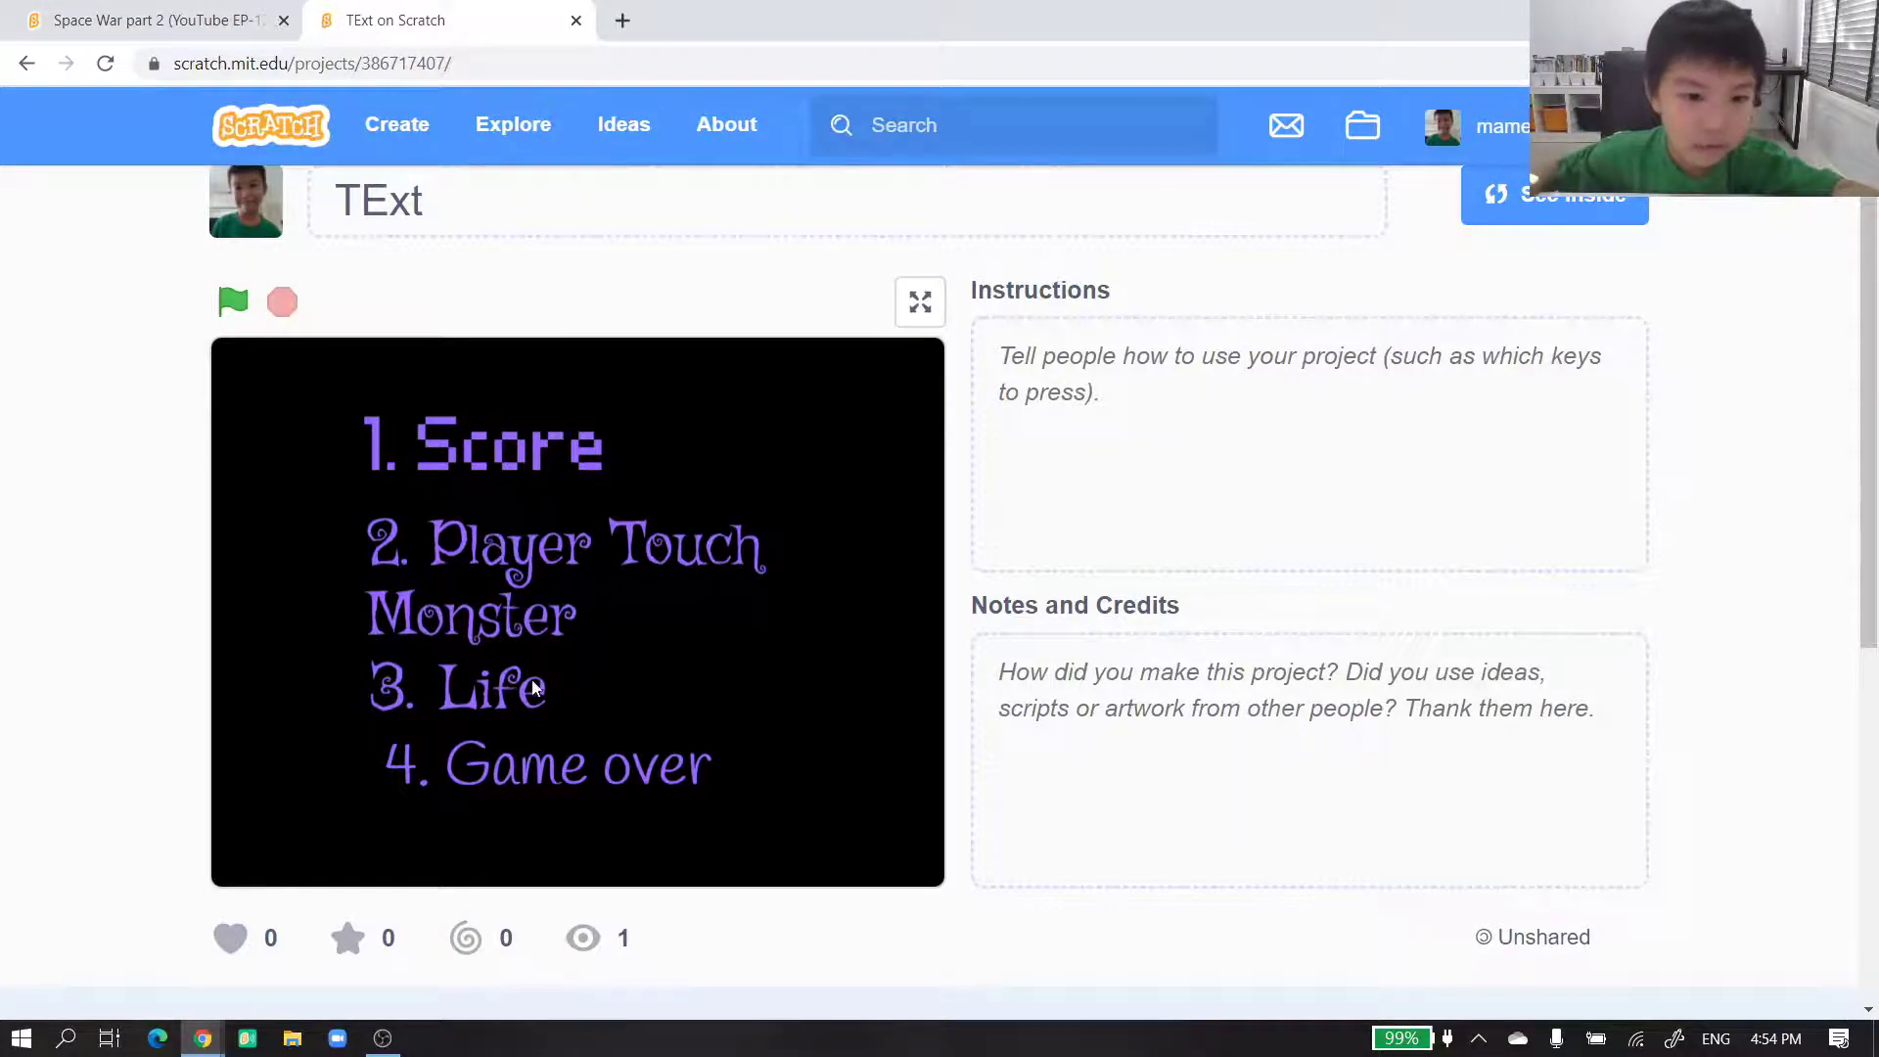
left_click(146, 20)
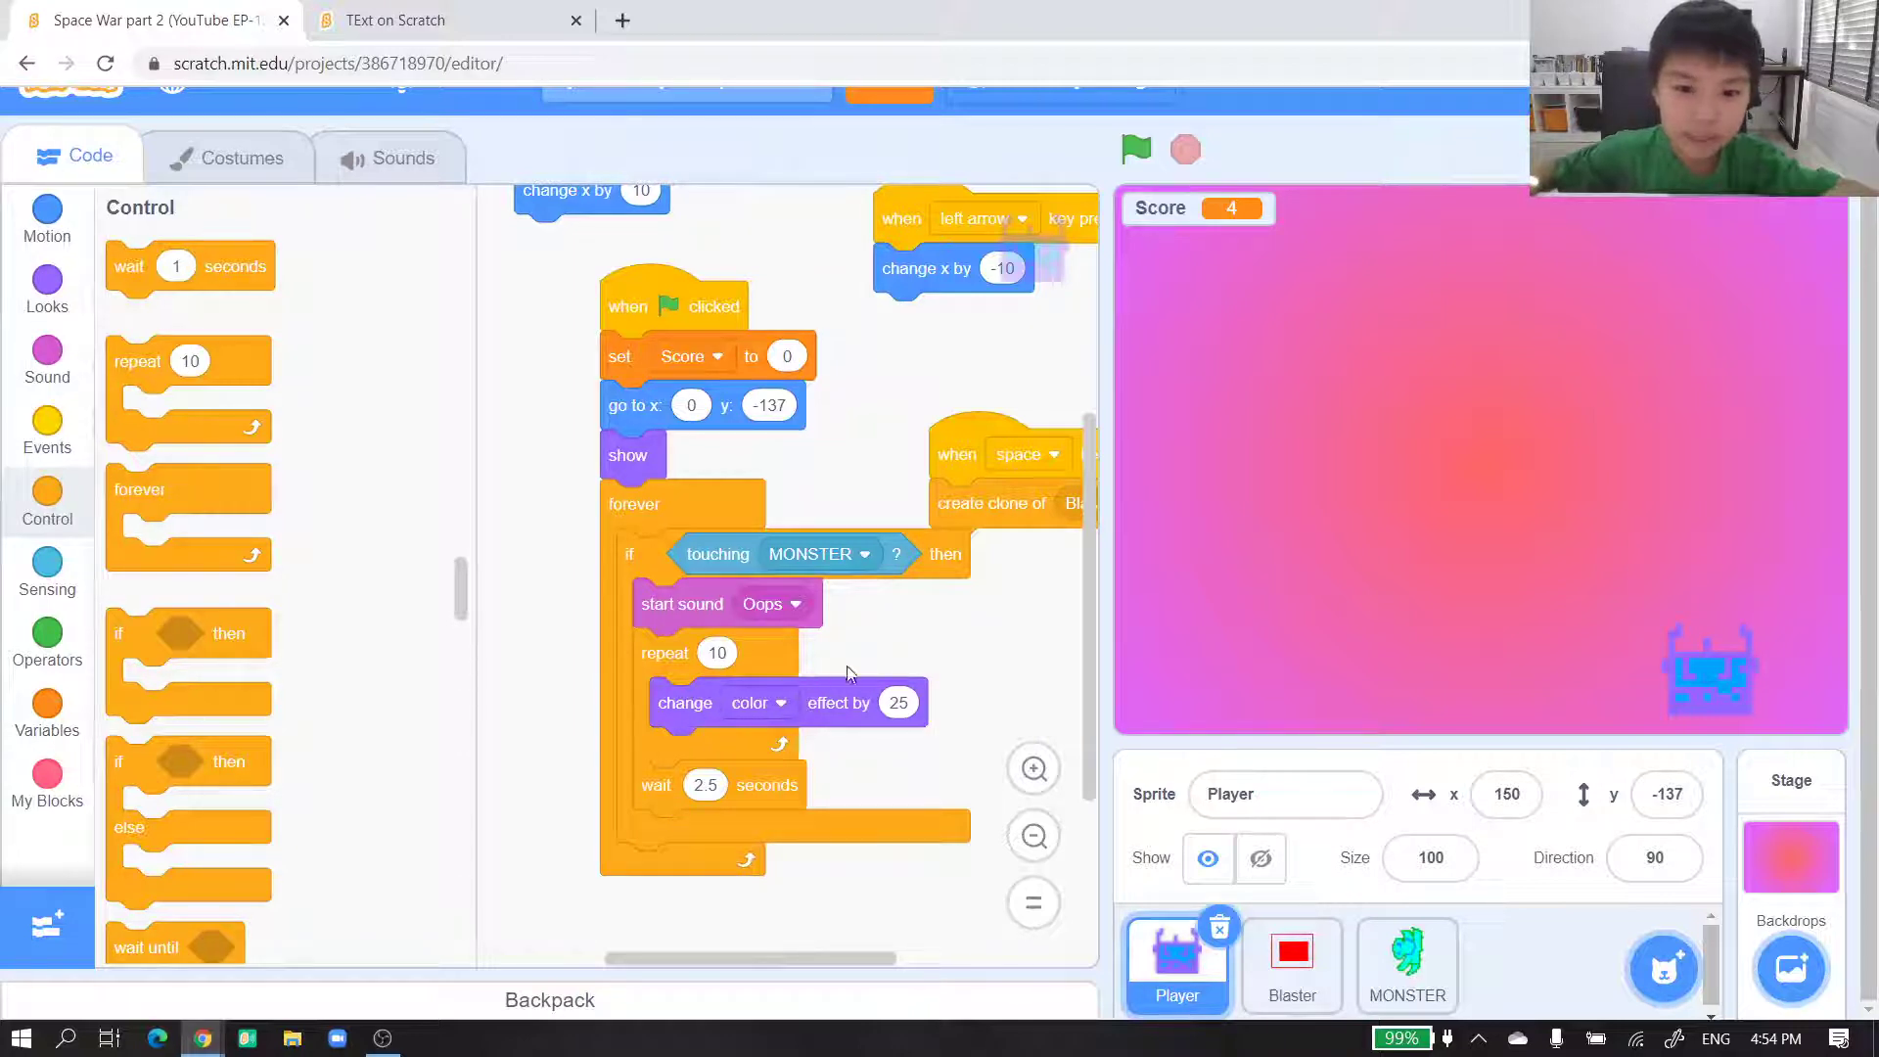
- Raise the space-key clone script and add clear graphic effects after the 2.5-second wait
left_click_drag(955, 458, 890, 386)
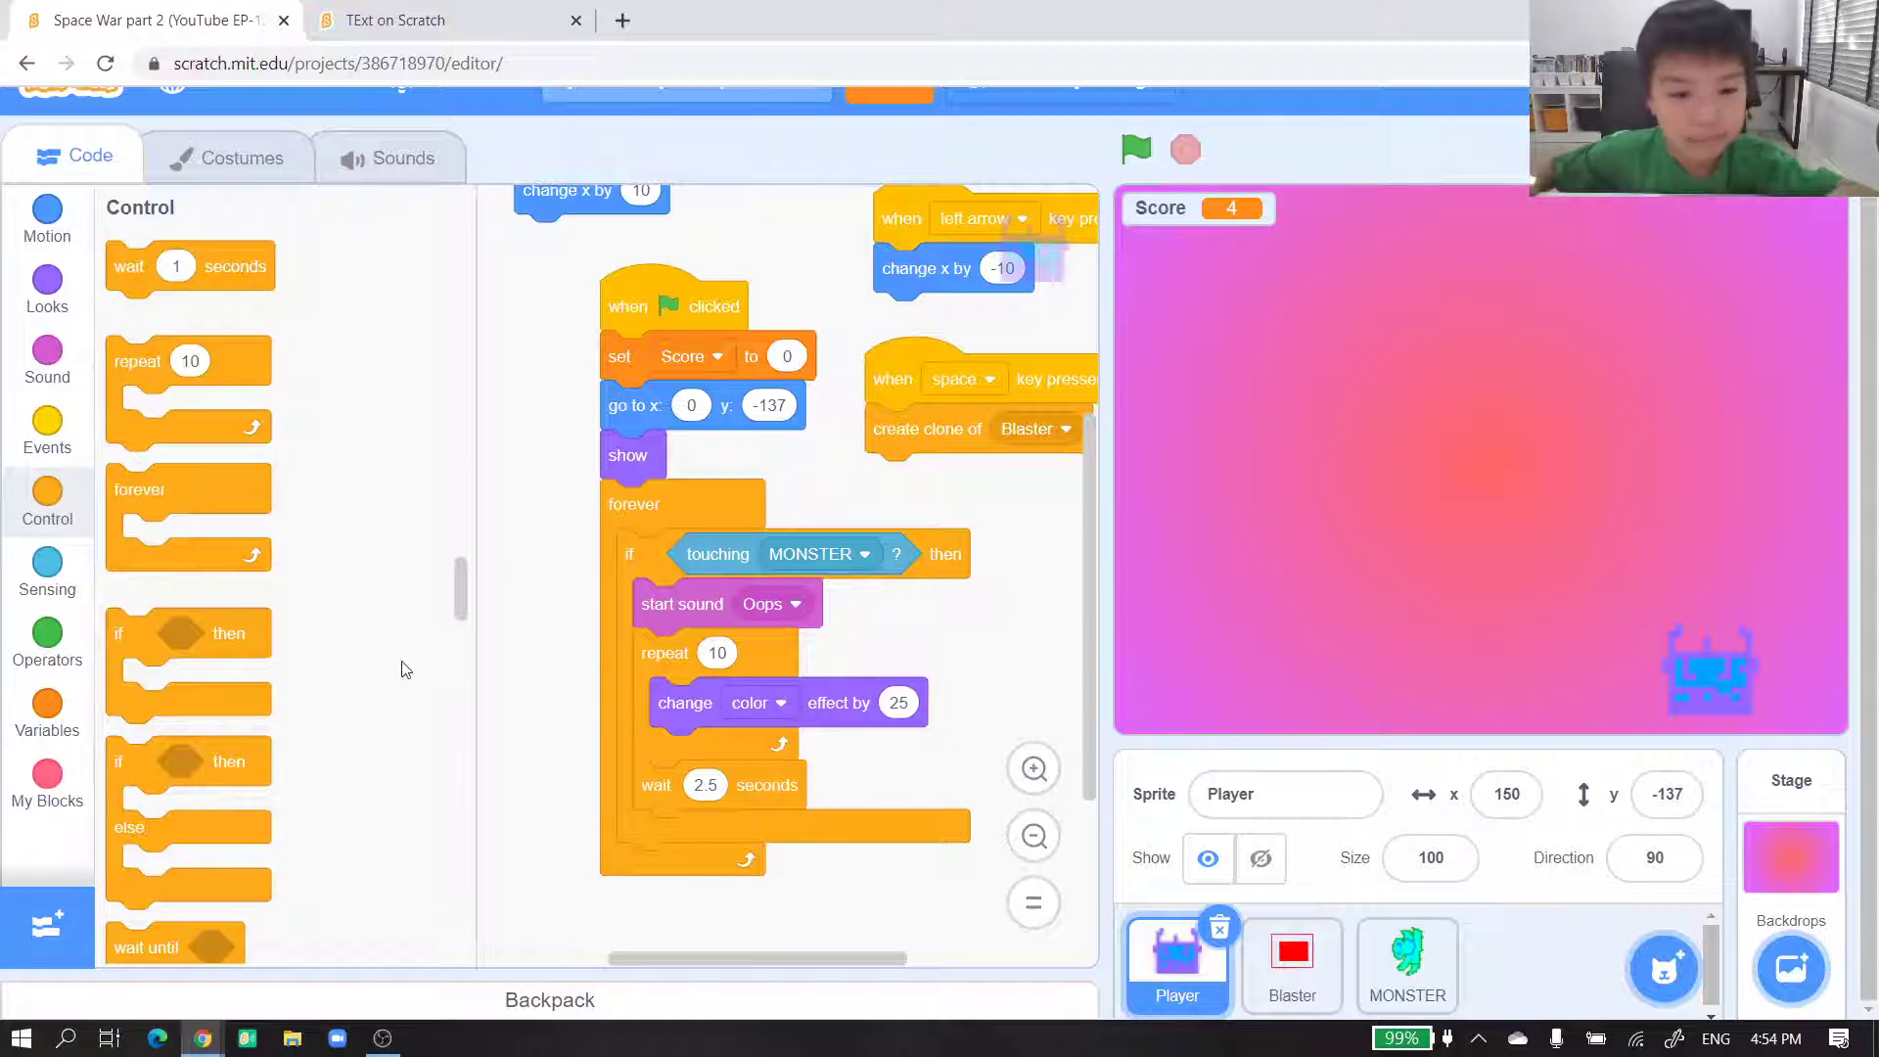
left_click(48, 280)
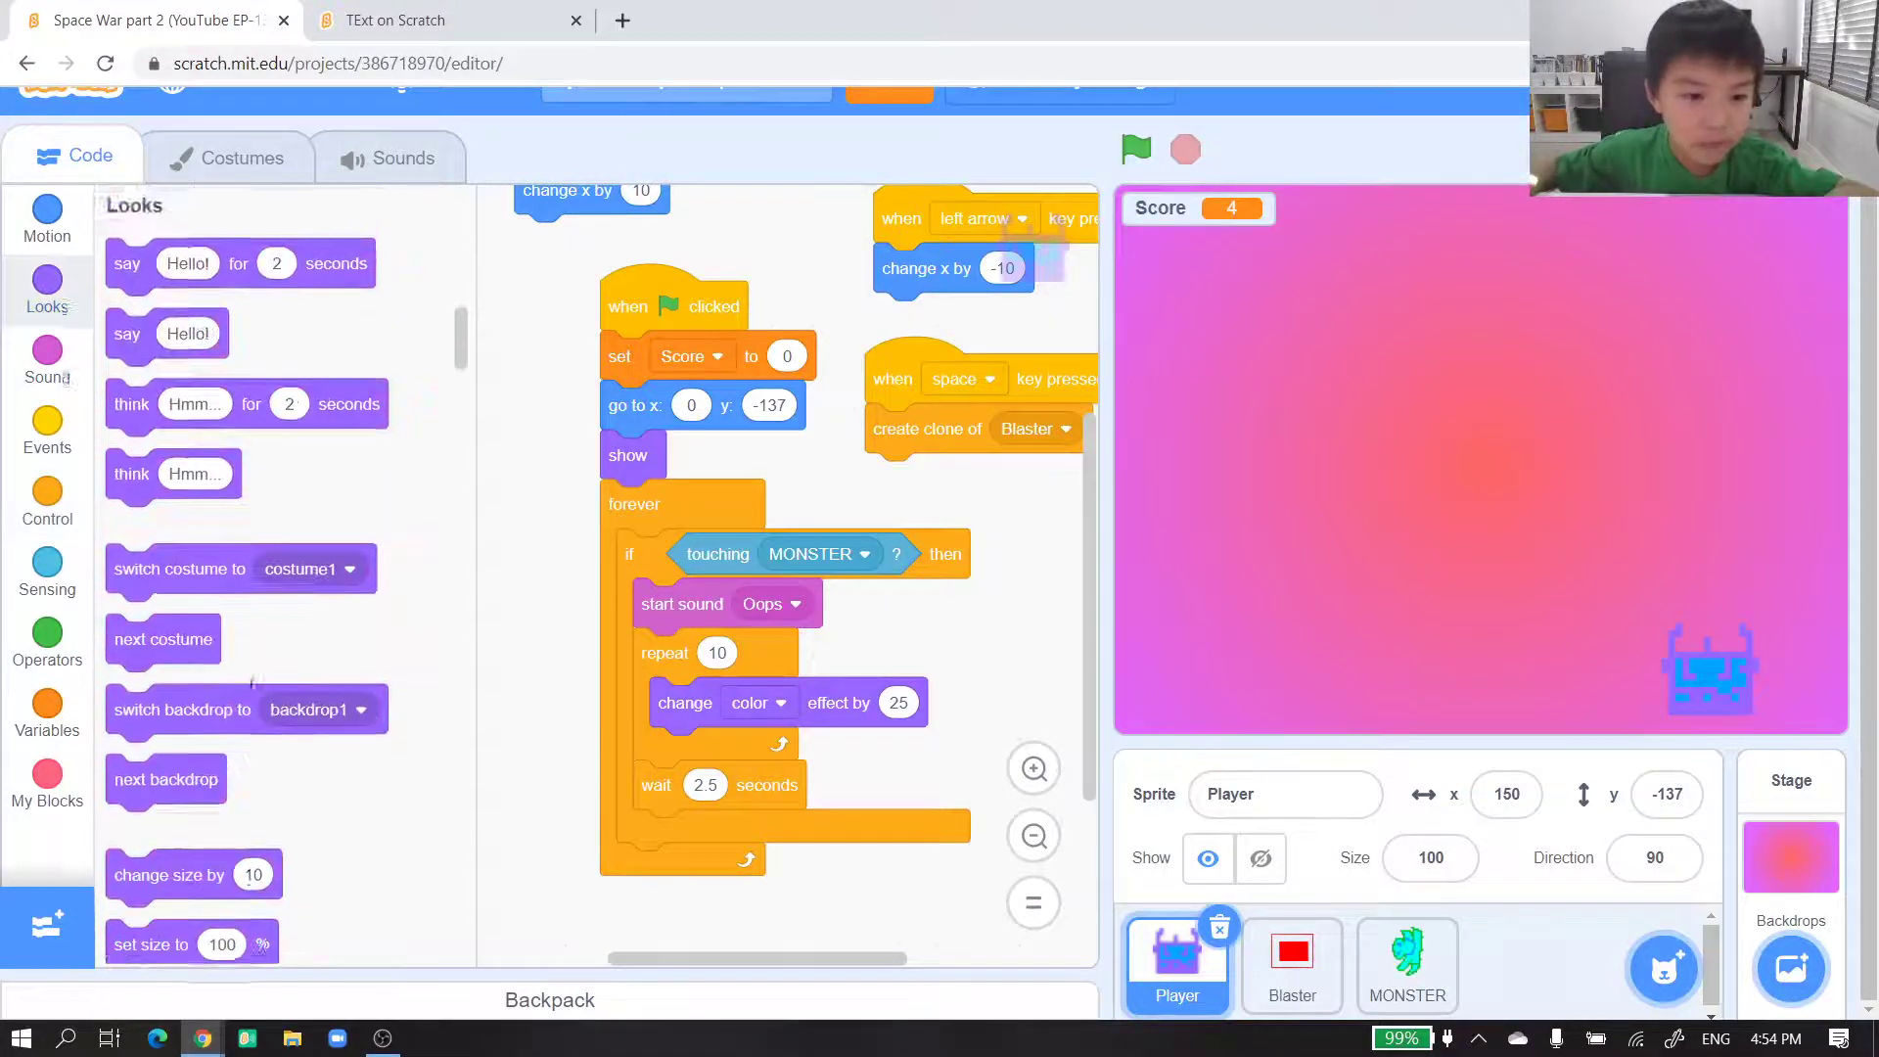
left_click_drag(188, 798, 680, 834)
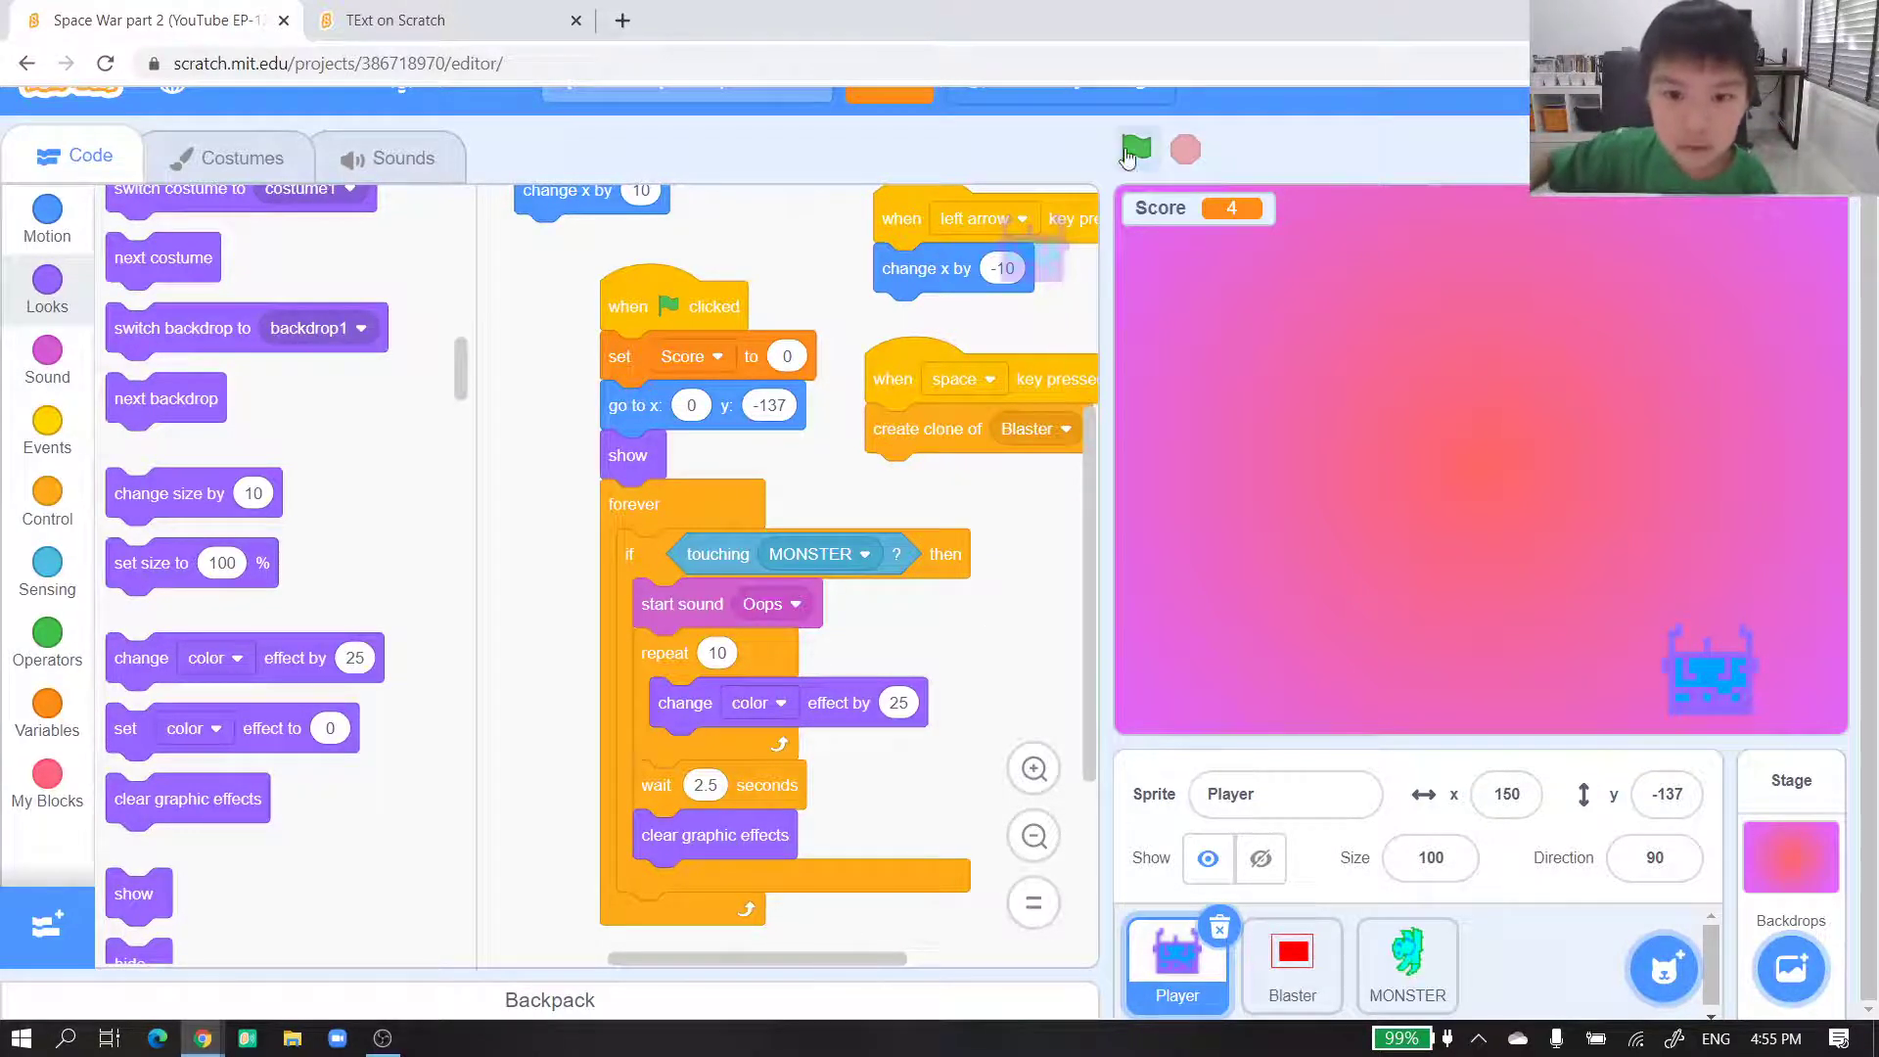
- Test-play the game, moving right and left while firing blasters
left_click(1135, 151)
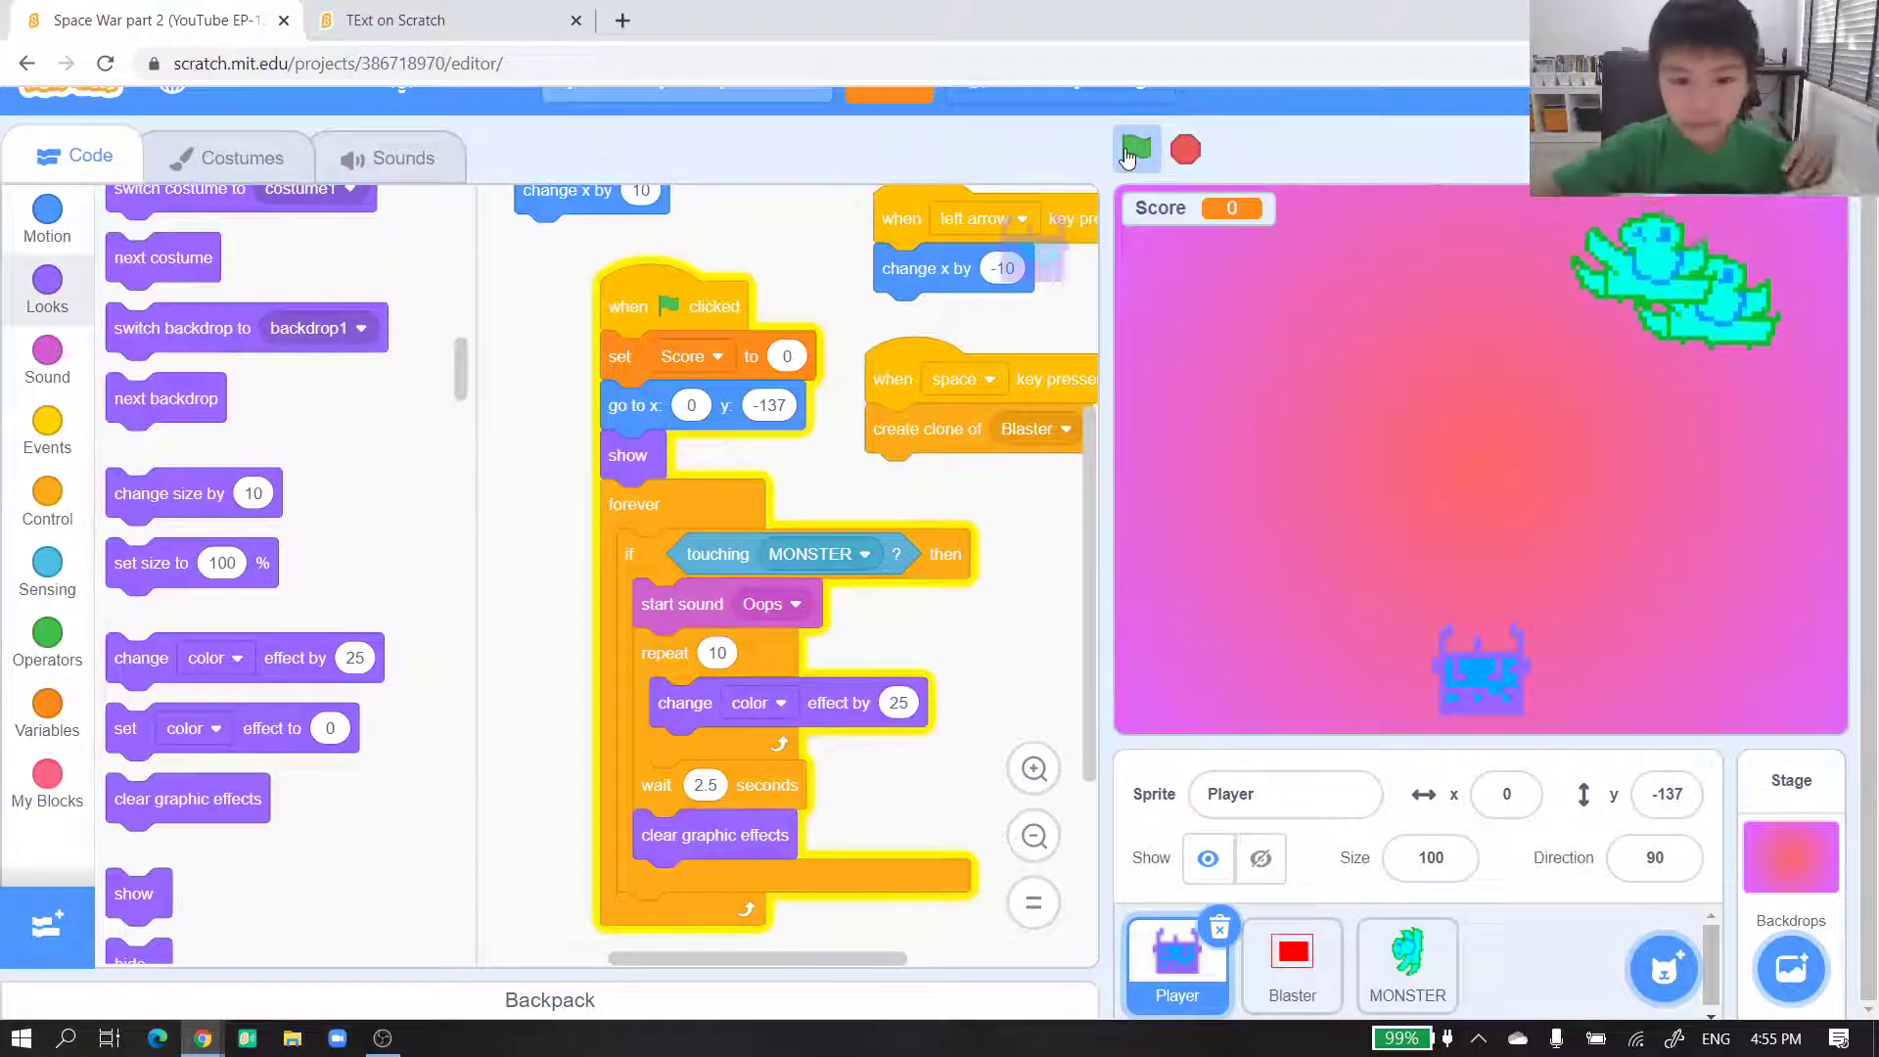
key("Right")
key("Right")
key("Right")
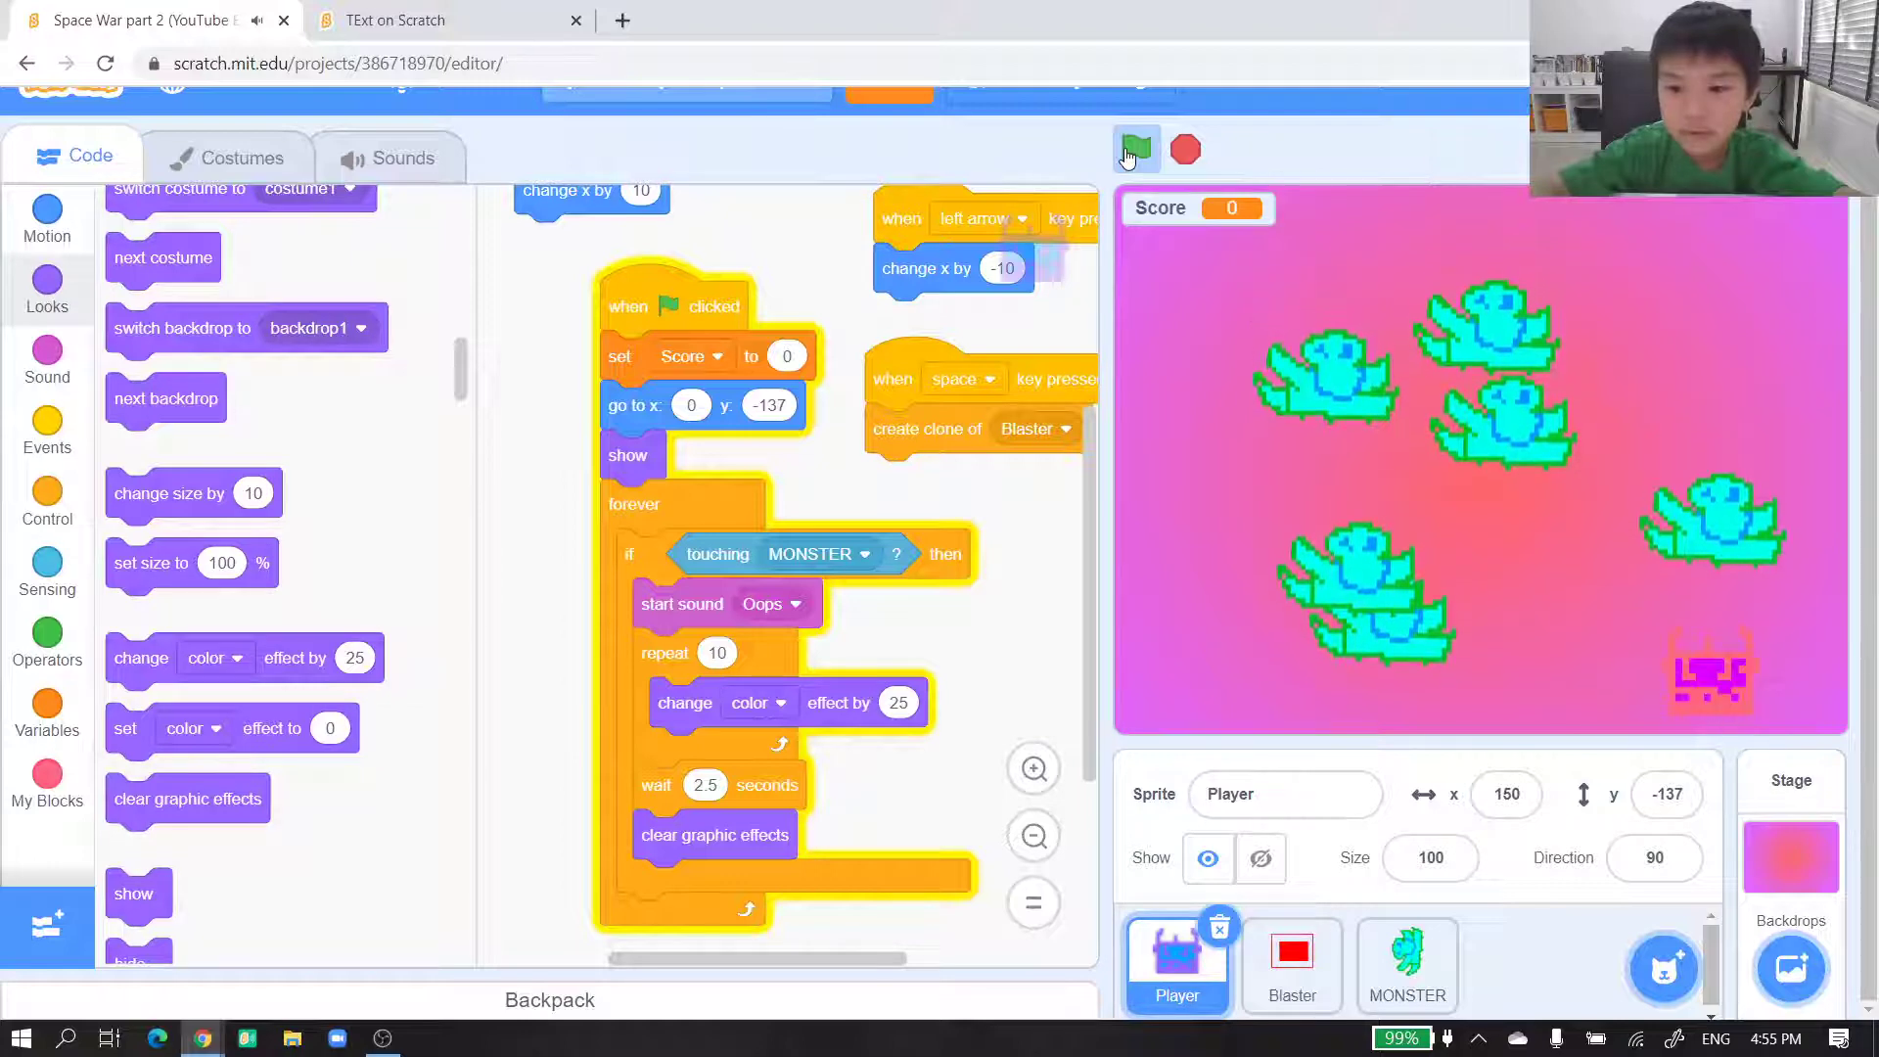
key("space")
key("space")
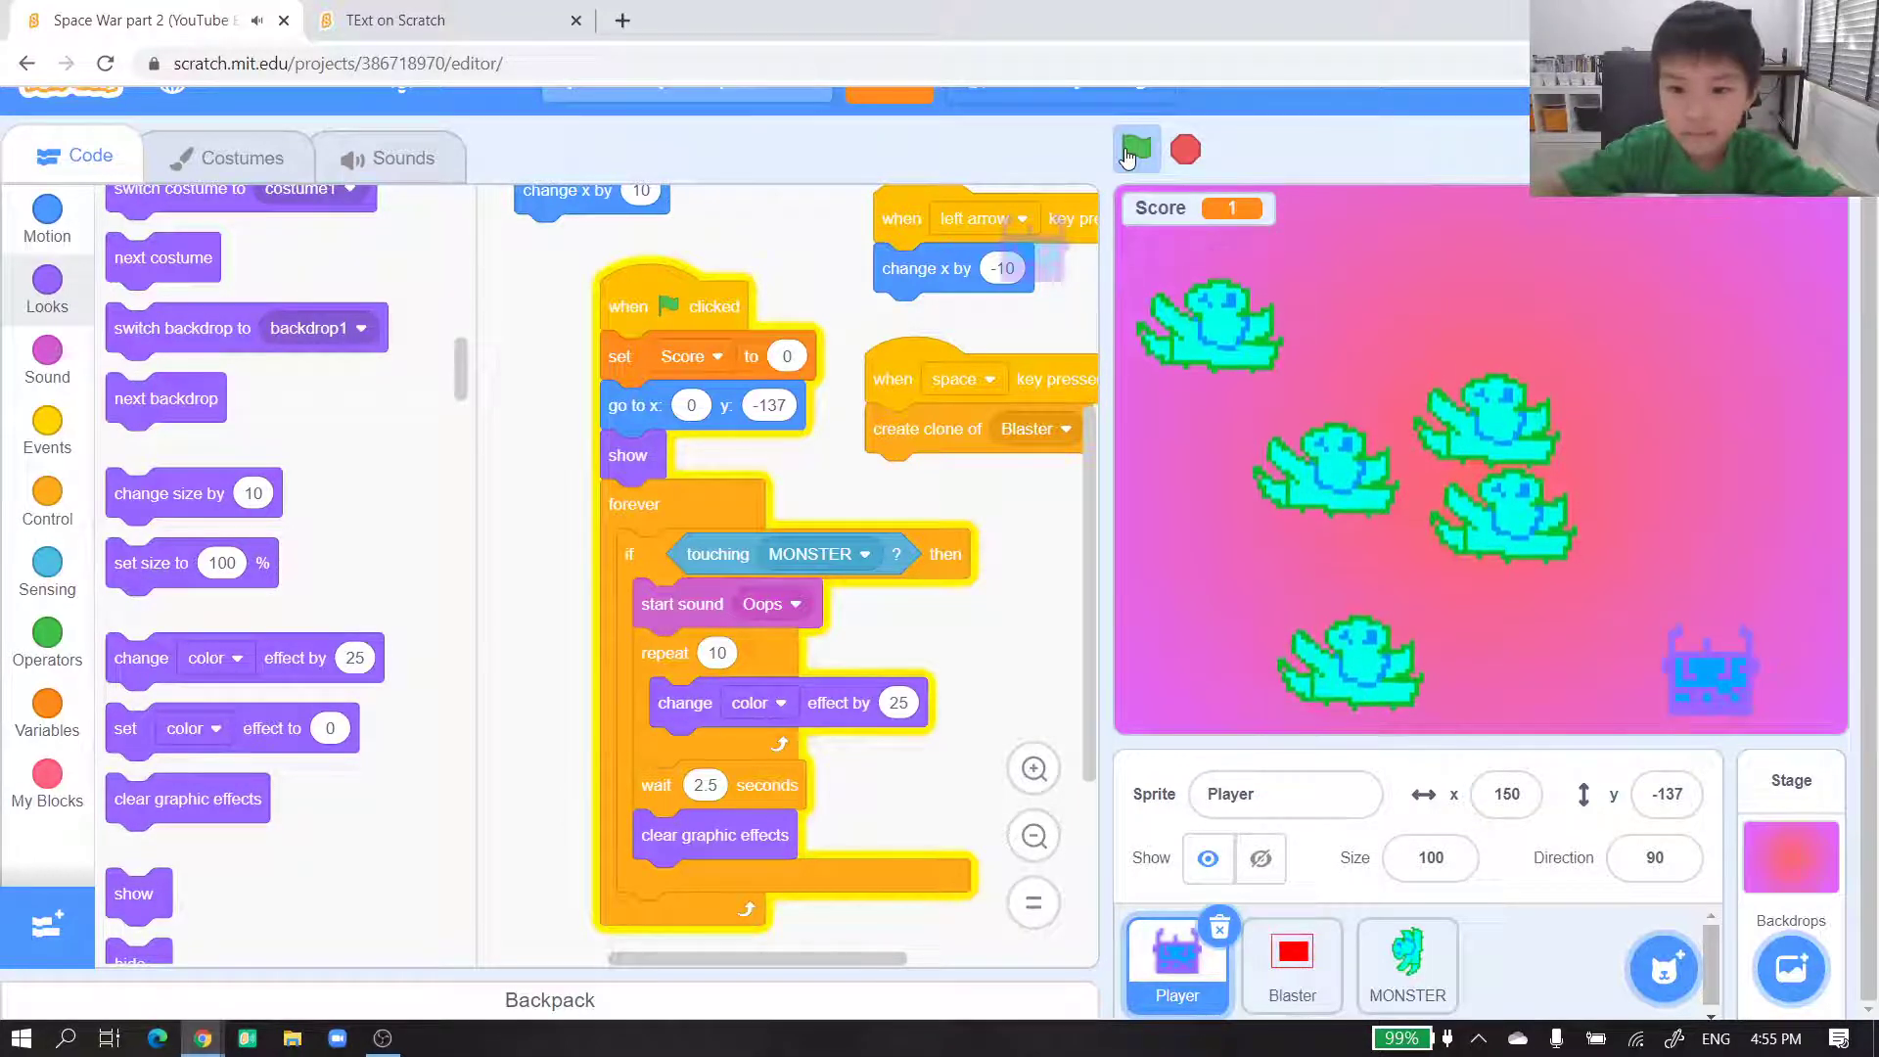
key("Left")
key("Left")
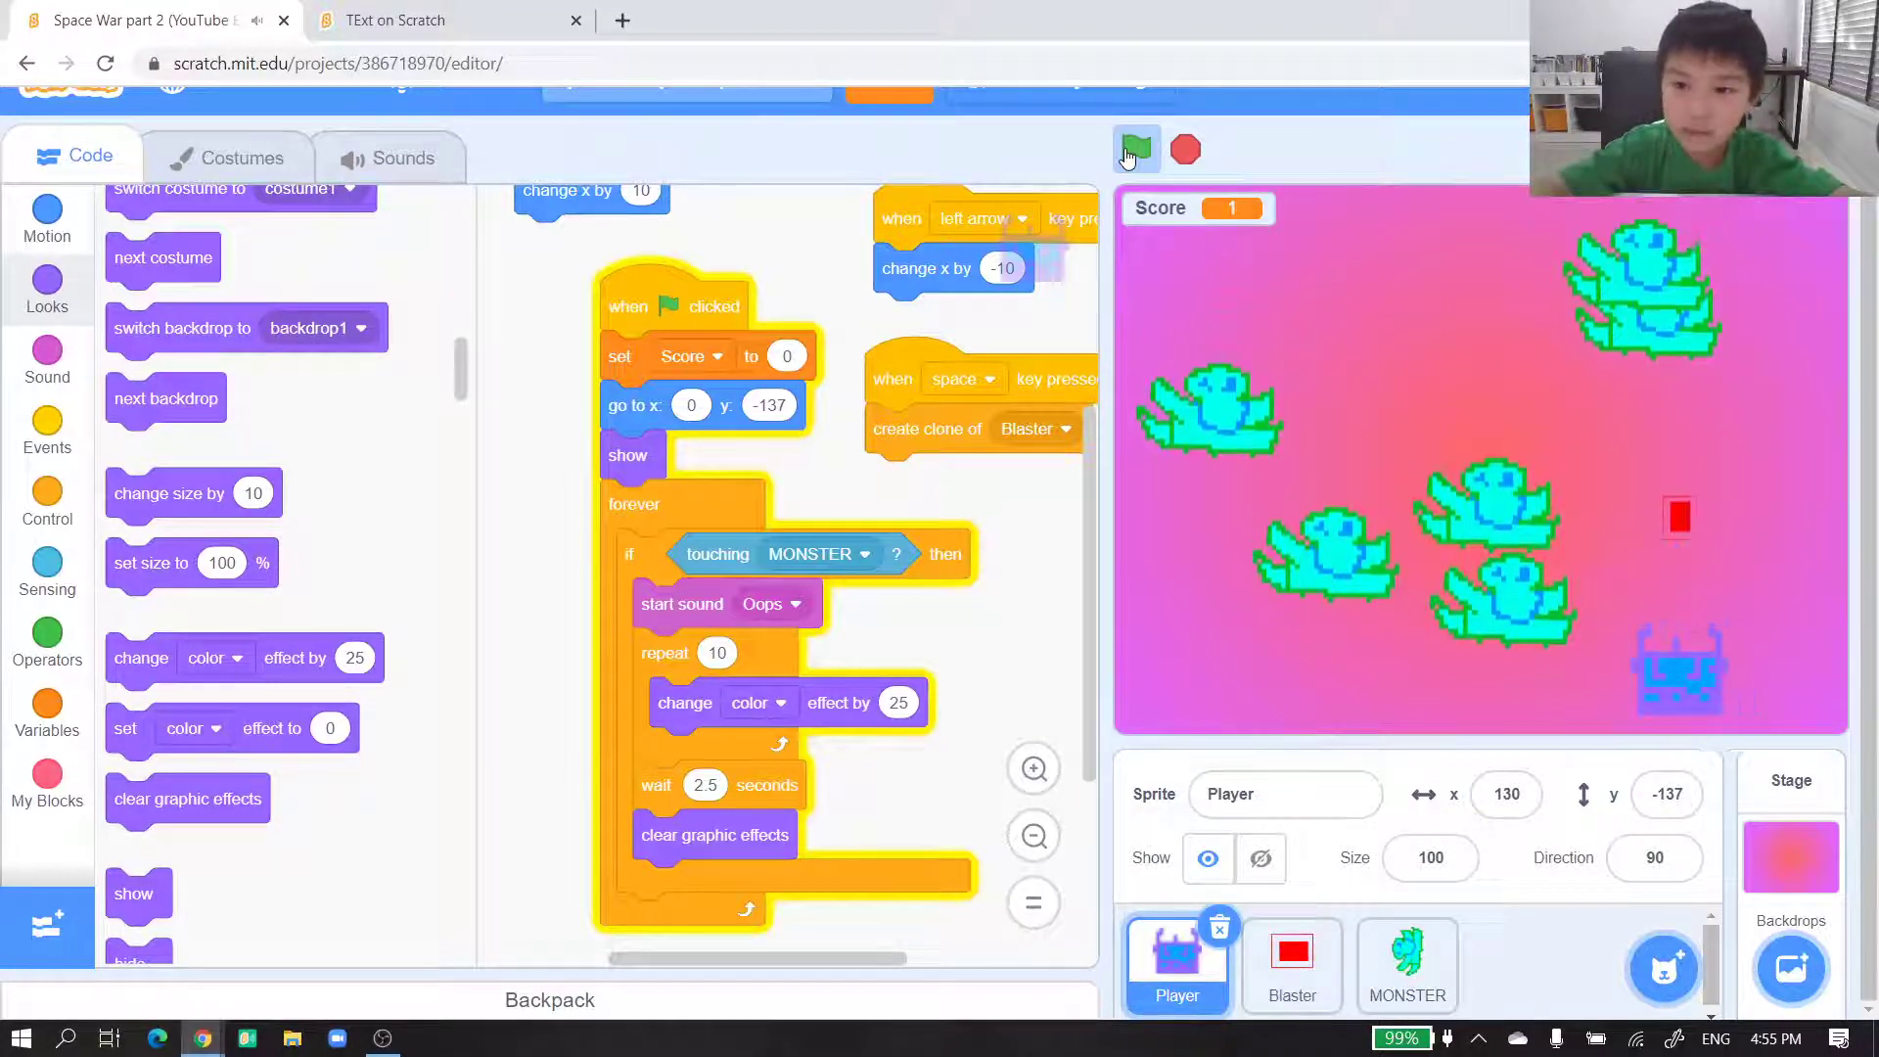
key("space")
key("space")
key("space")
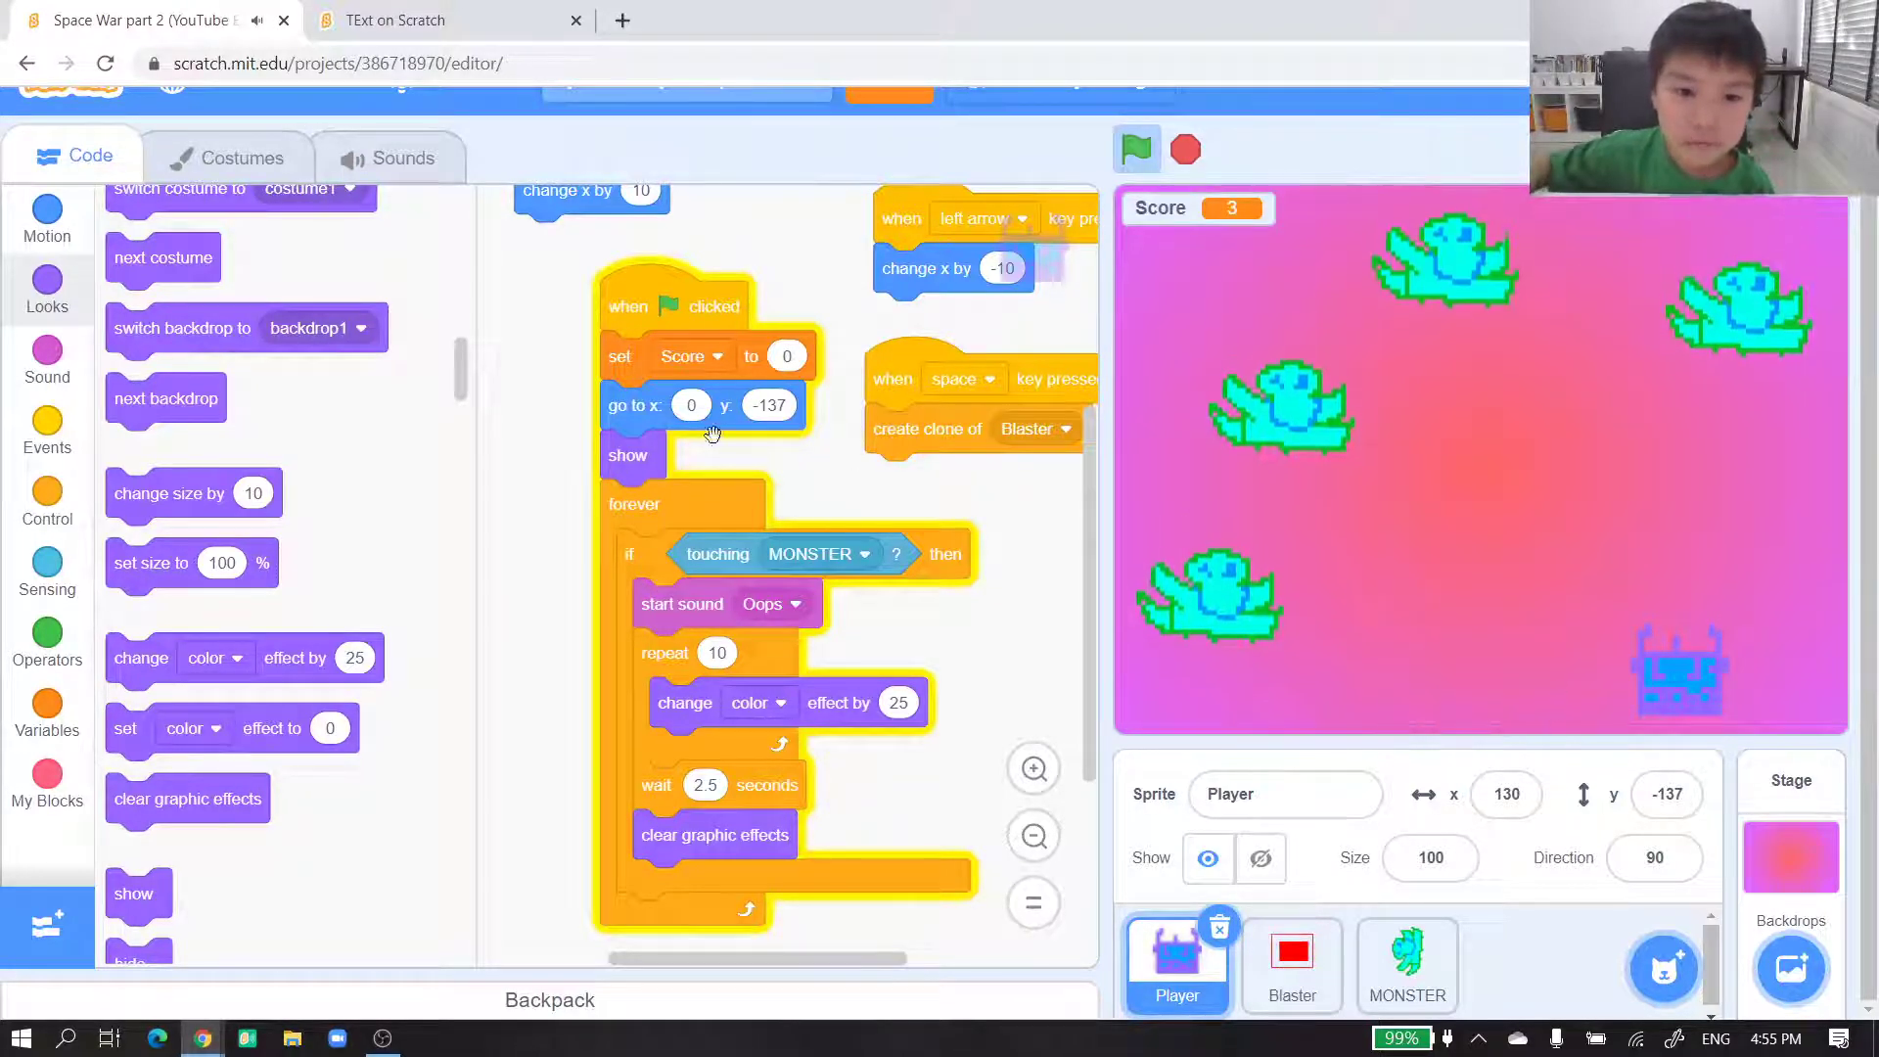
- Check the TExt project's plan, then stop and briefly rerun the game
left_click(397, 19)
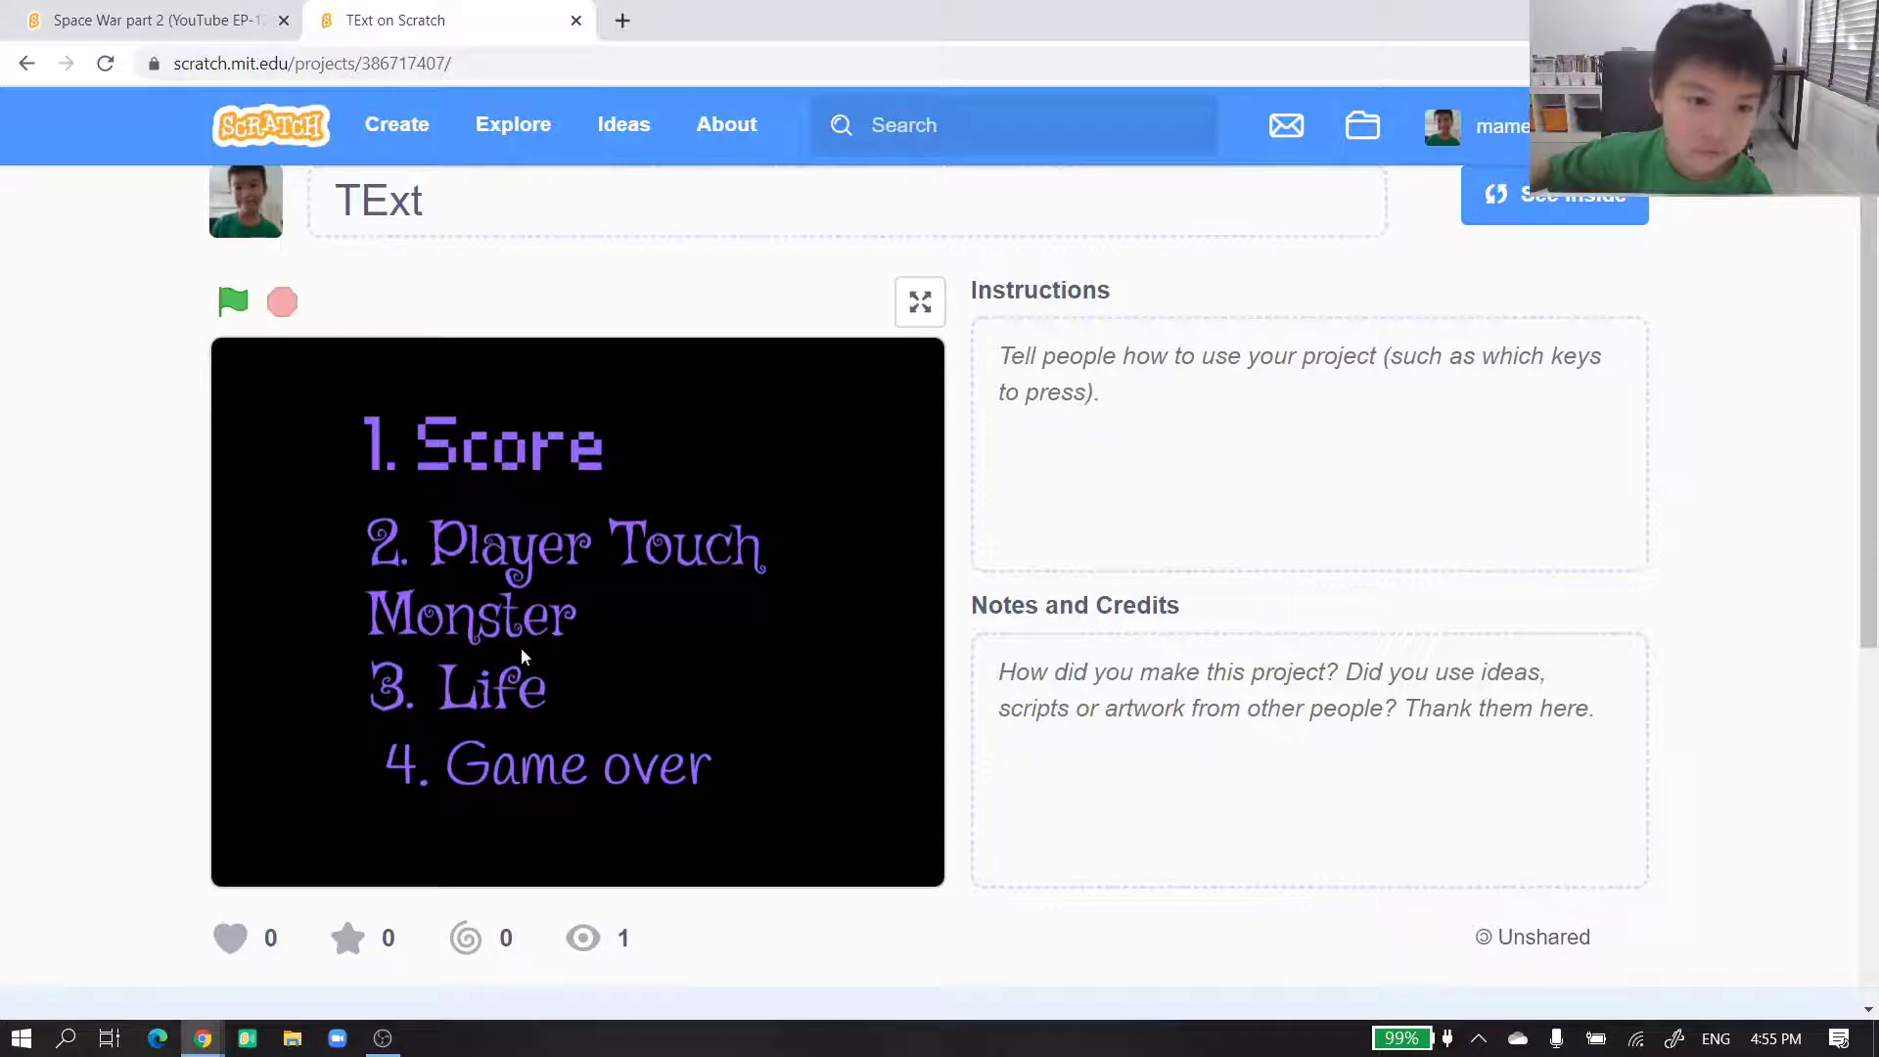
left_click(170, 20)
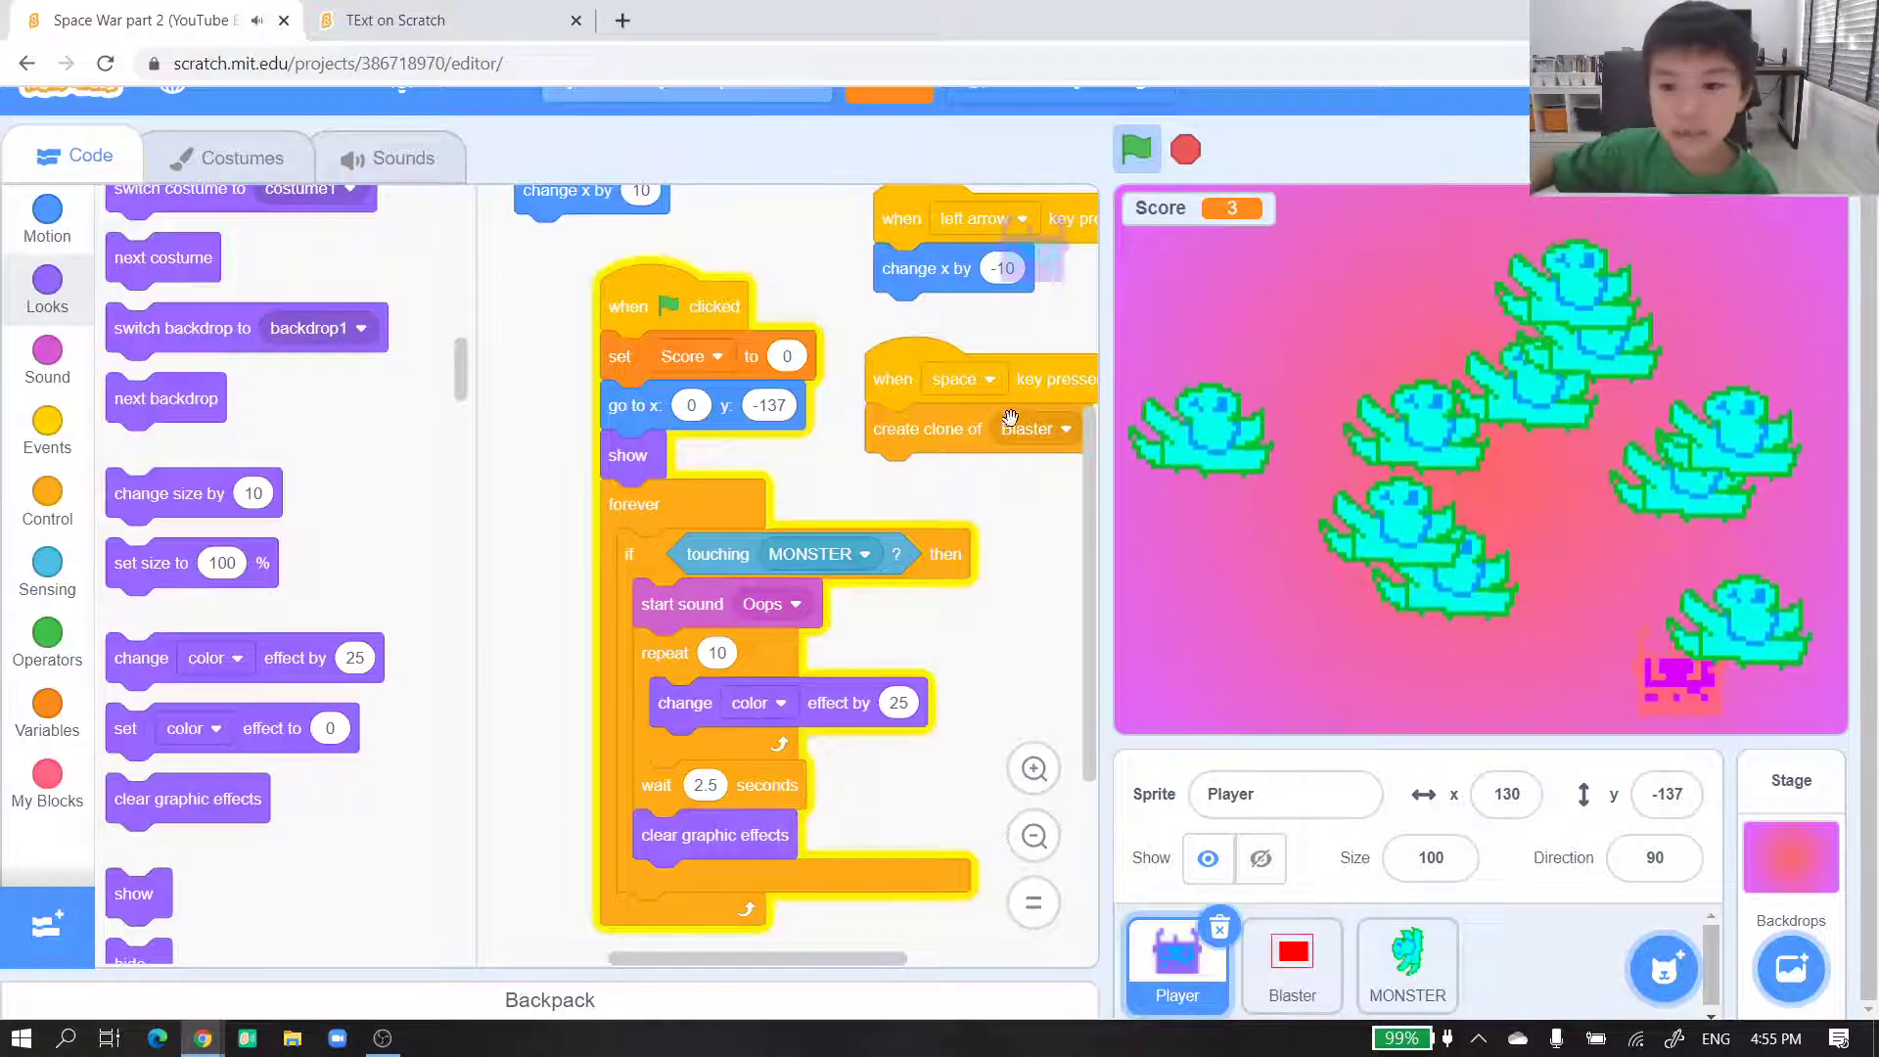
left_click(1192, 151)
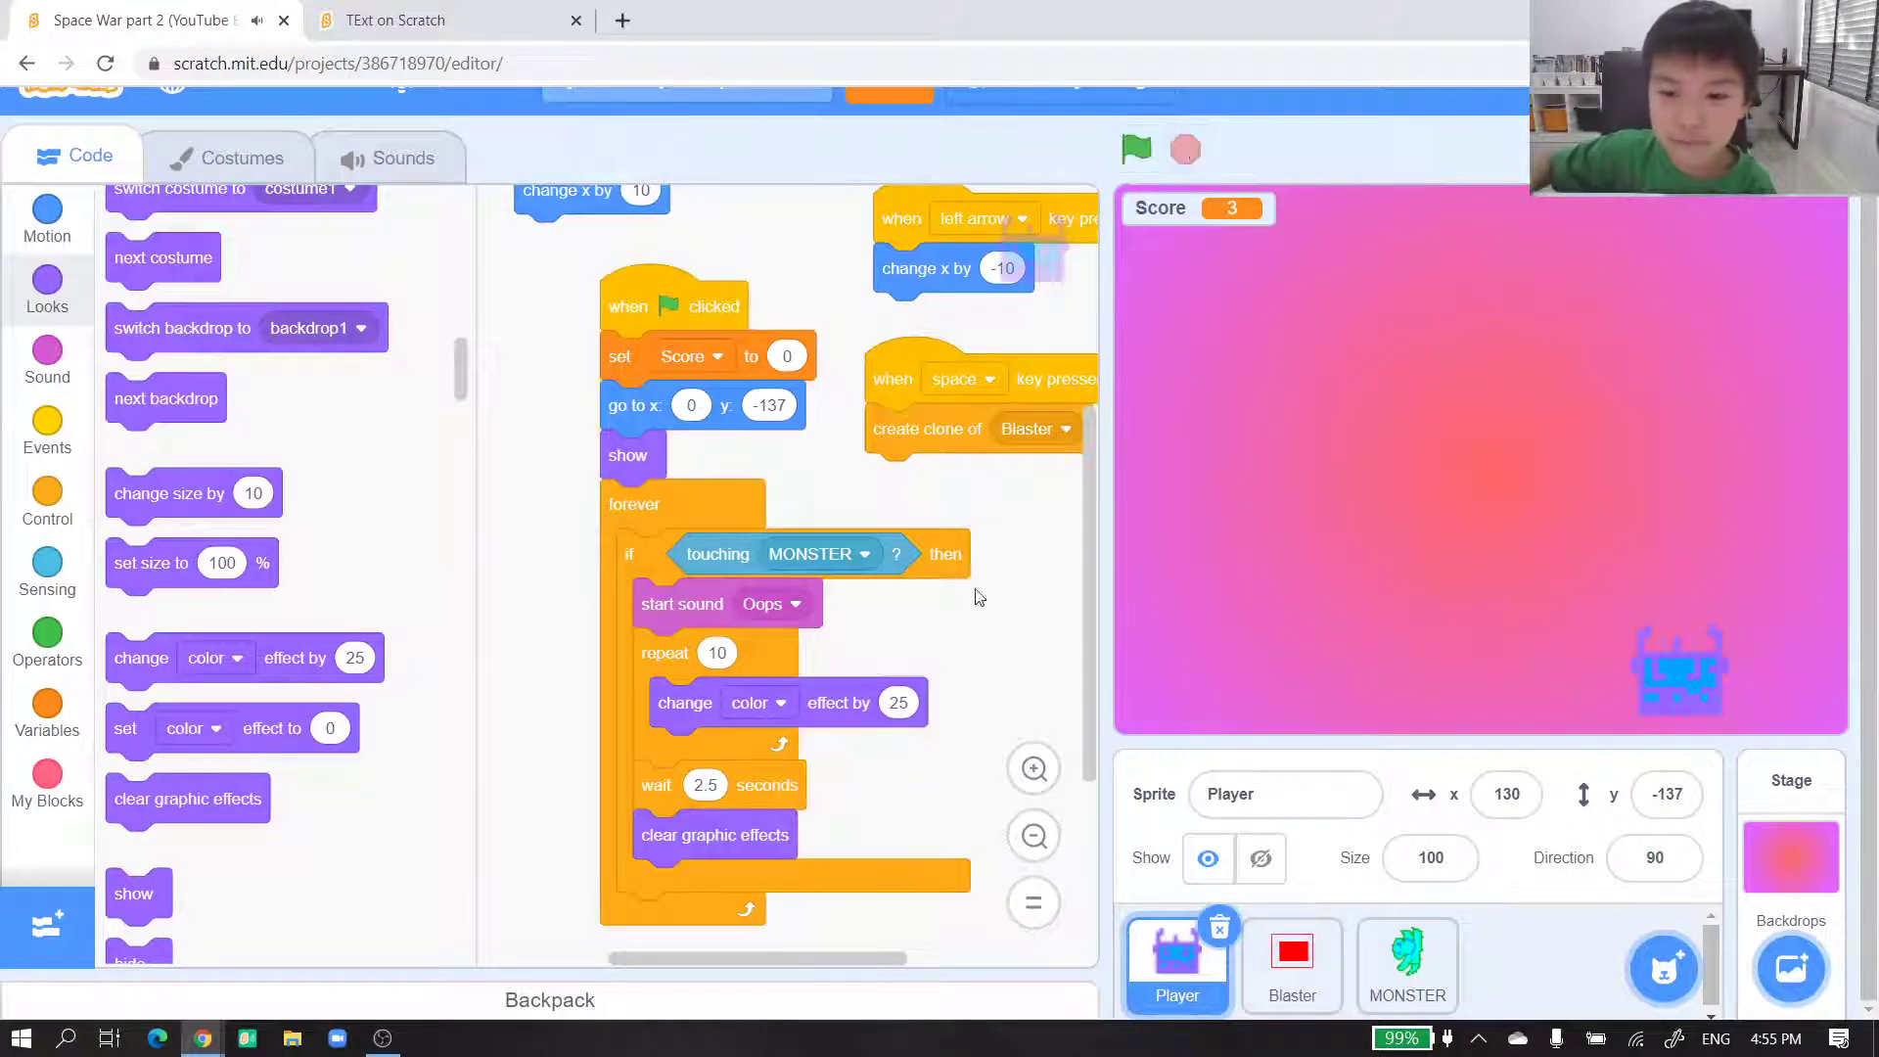
left_click(1136, 149)
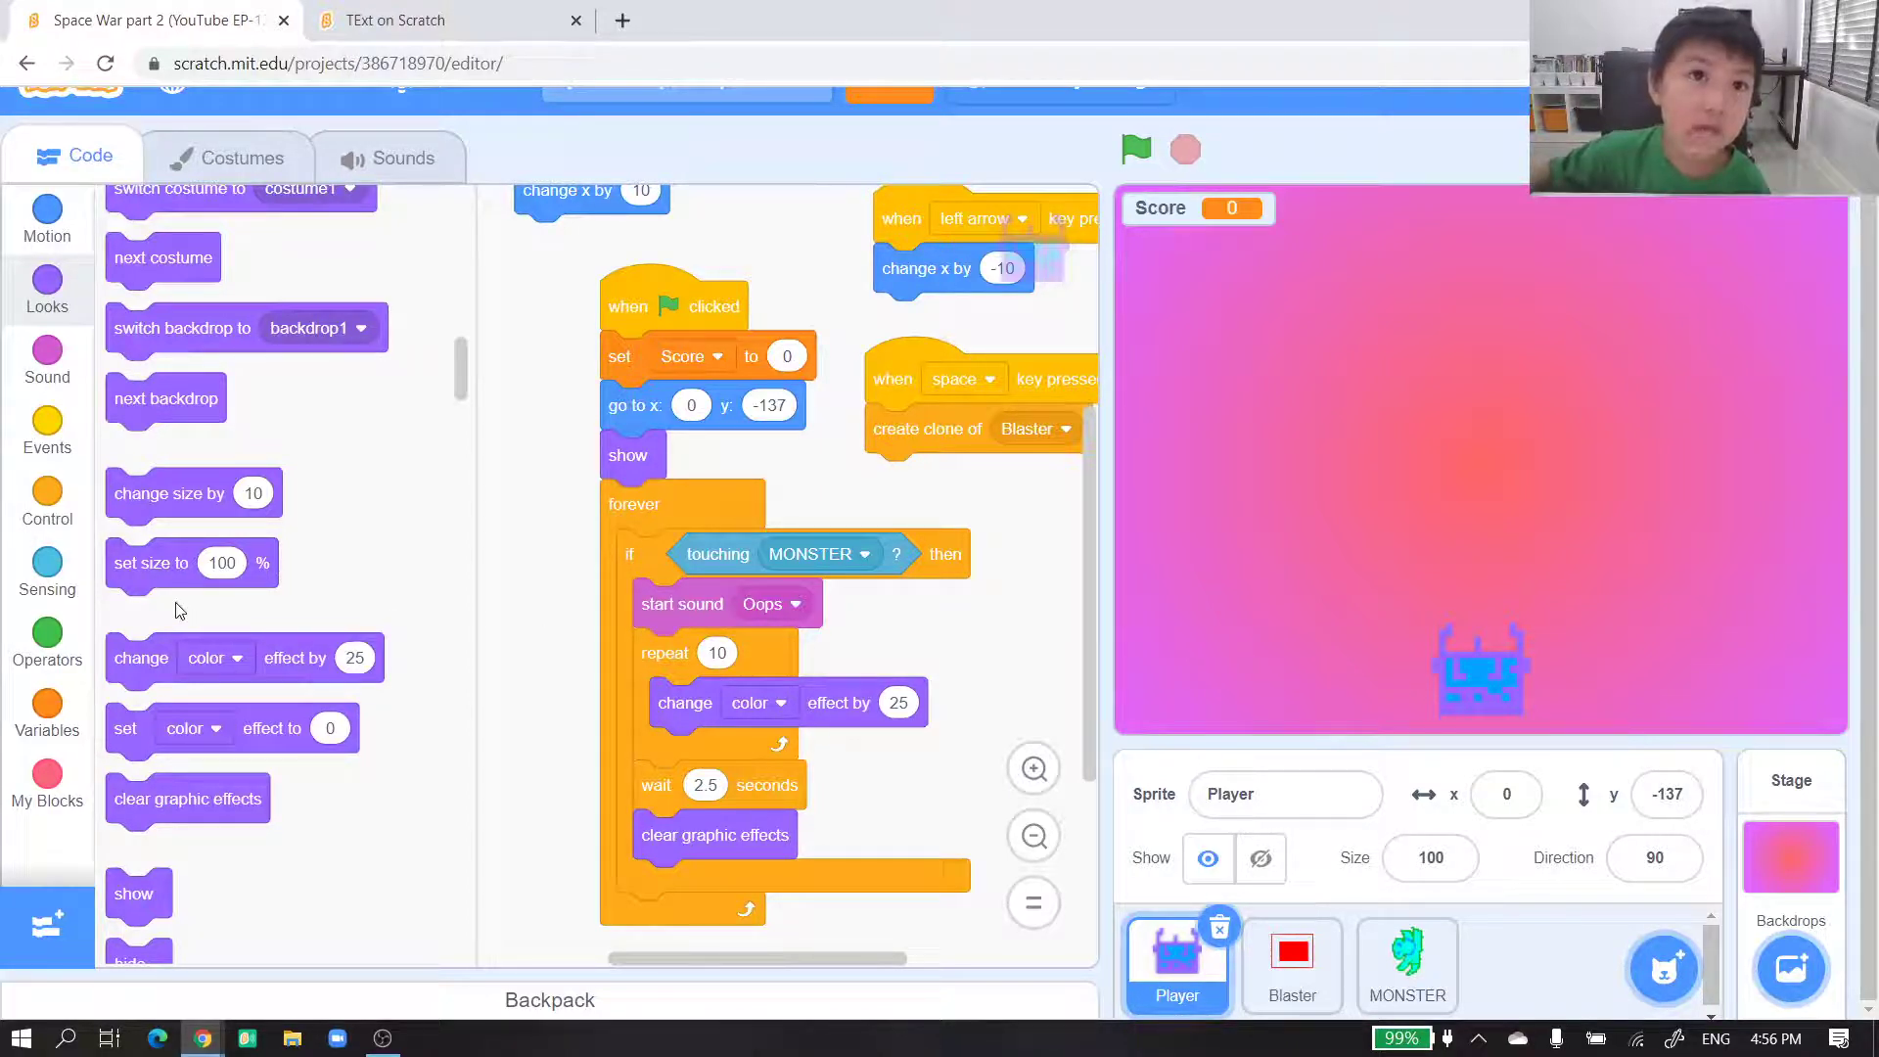
- Insert an if block with an empty '_ = 50' condition after the Oops sound
left_click(48, 500)
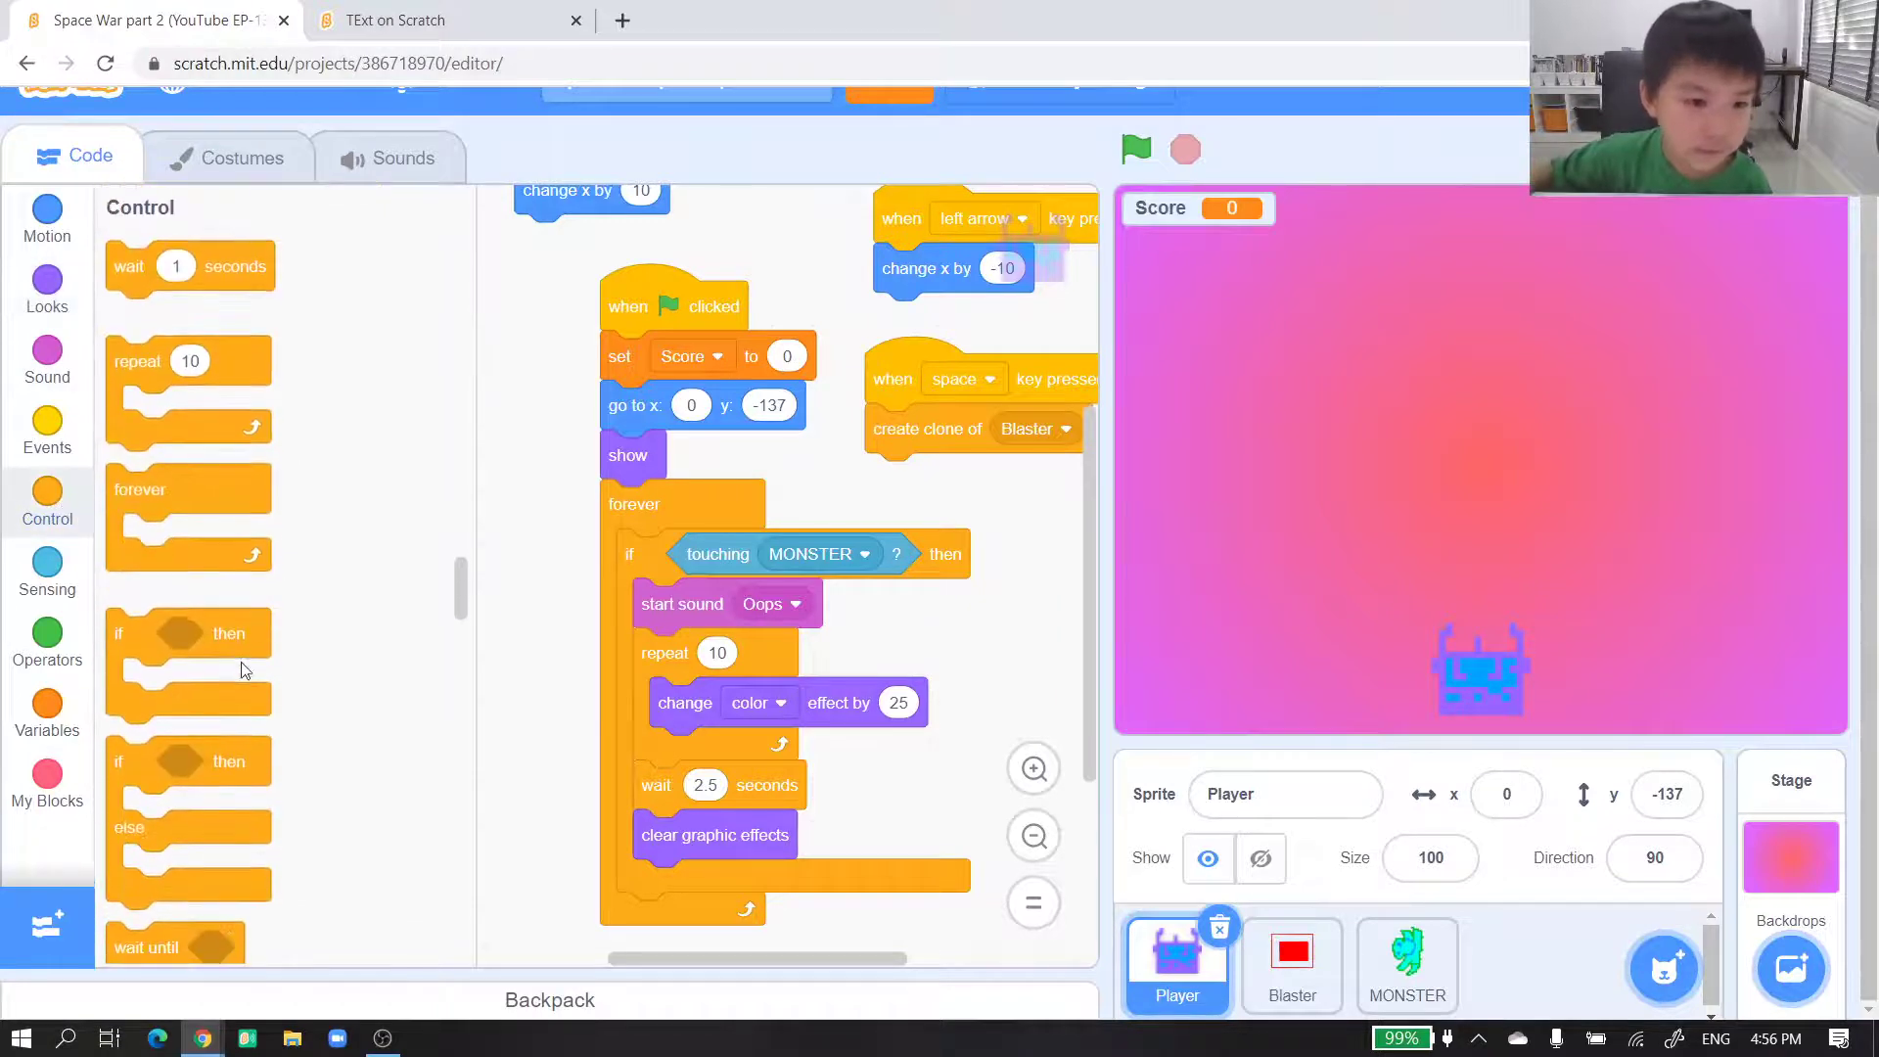
mouse_move(243, 641)
left_mouse_down()
mouse_move(743, 650)
mouse_move(697, 775)
left_mouse_up()
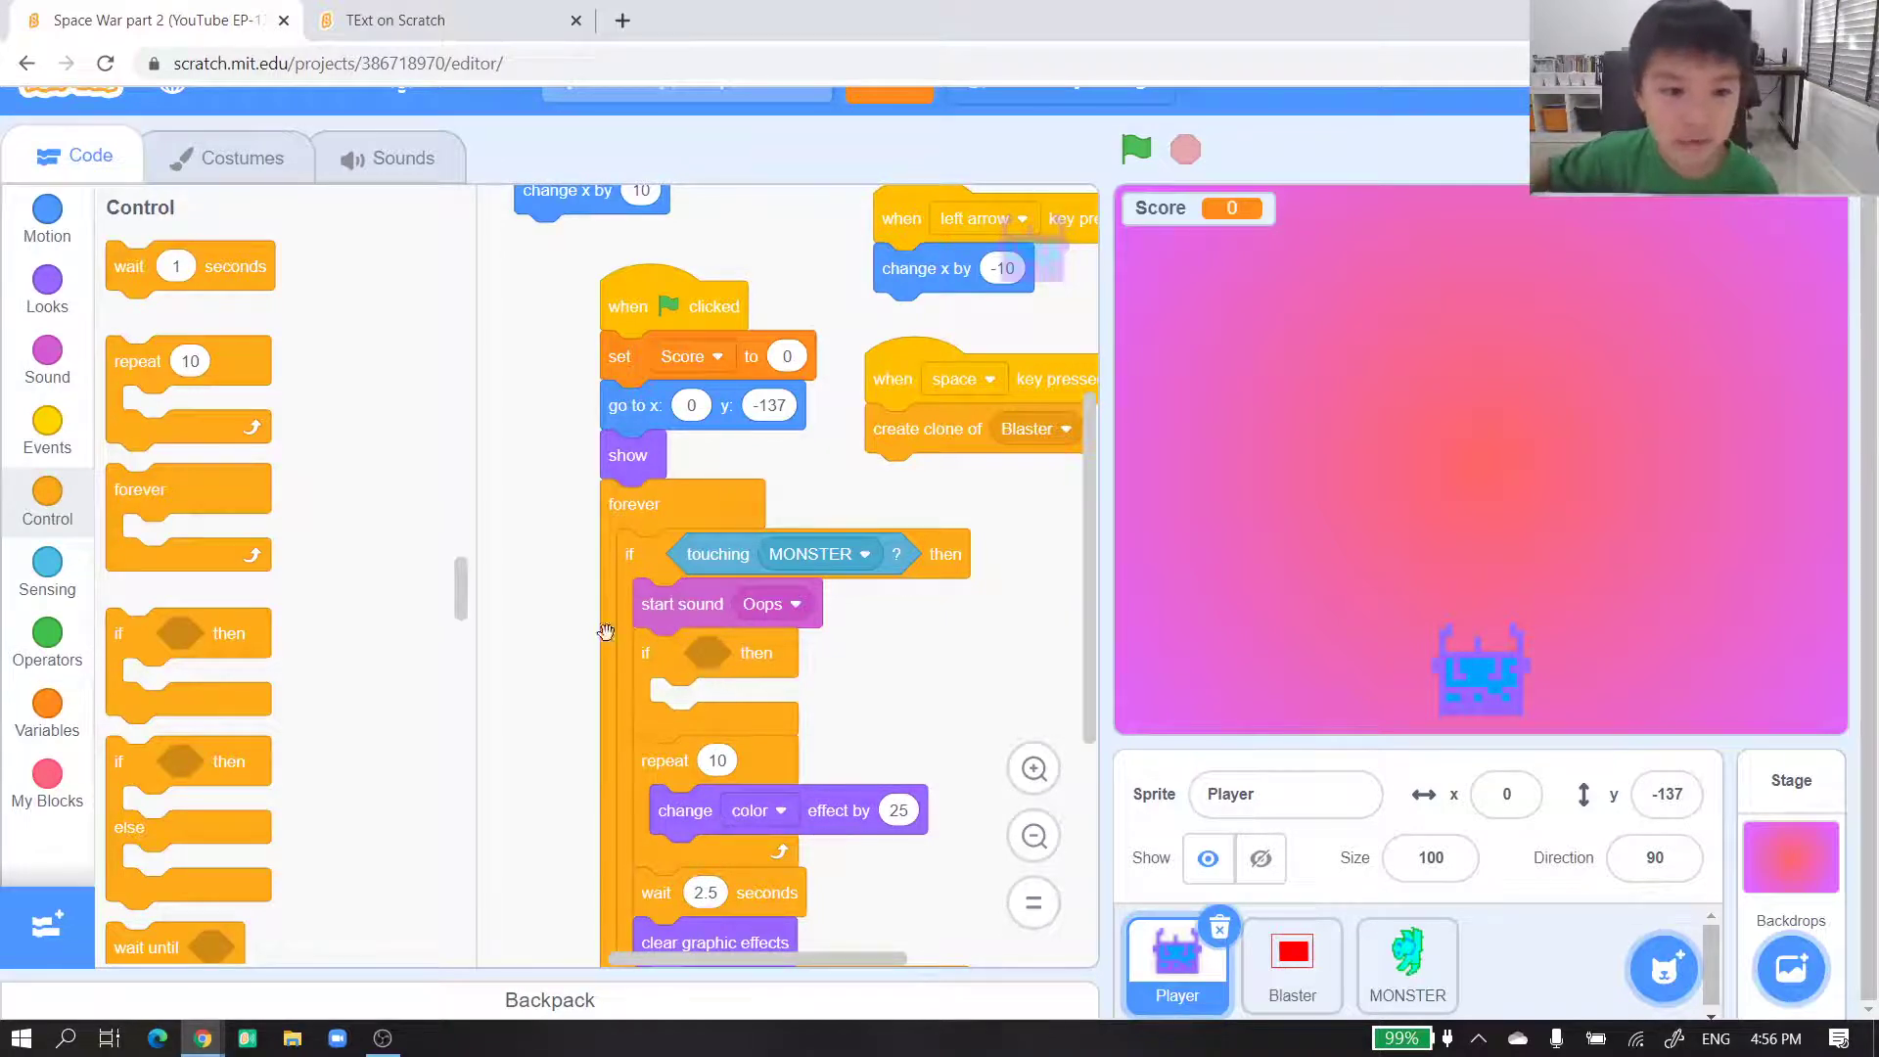
left_click(63, 632)
scroll(134, 483, "down", 1)
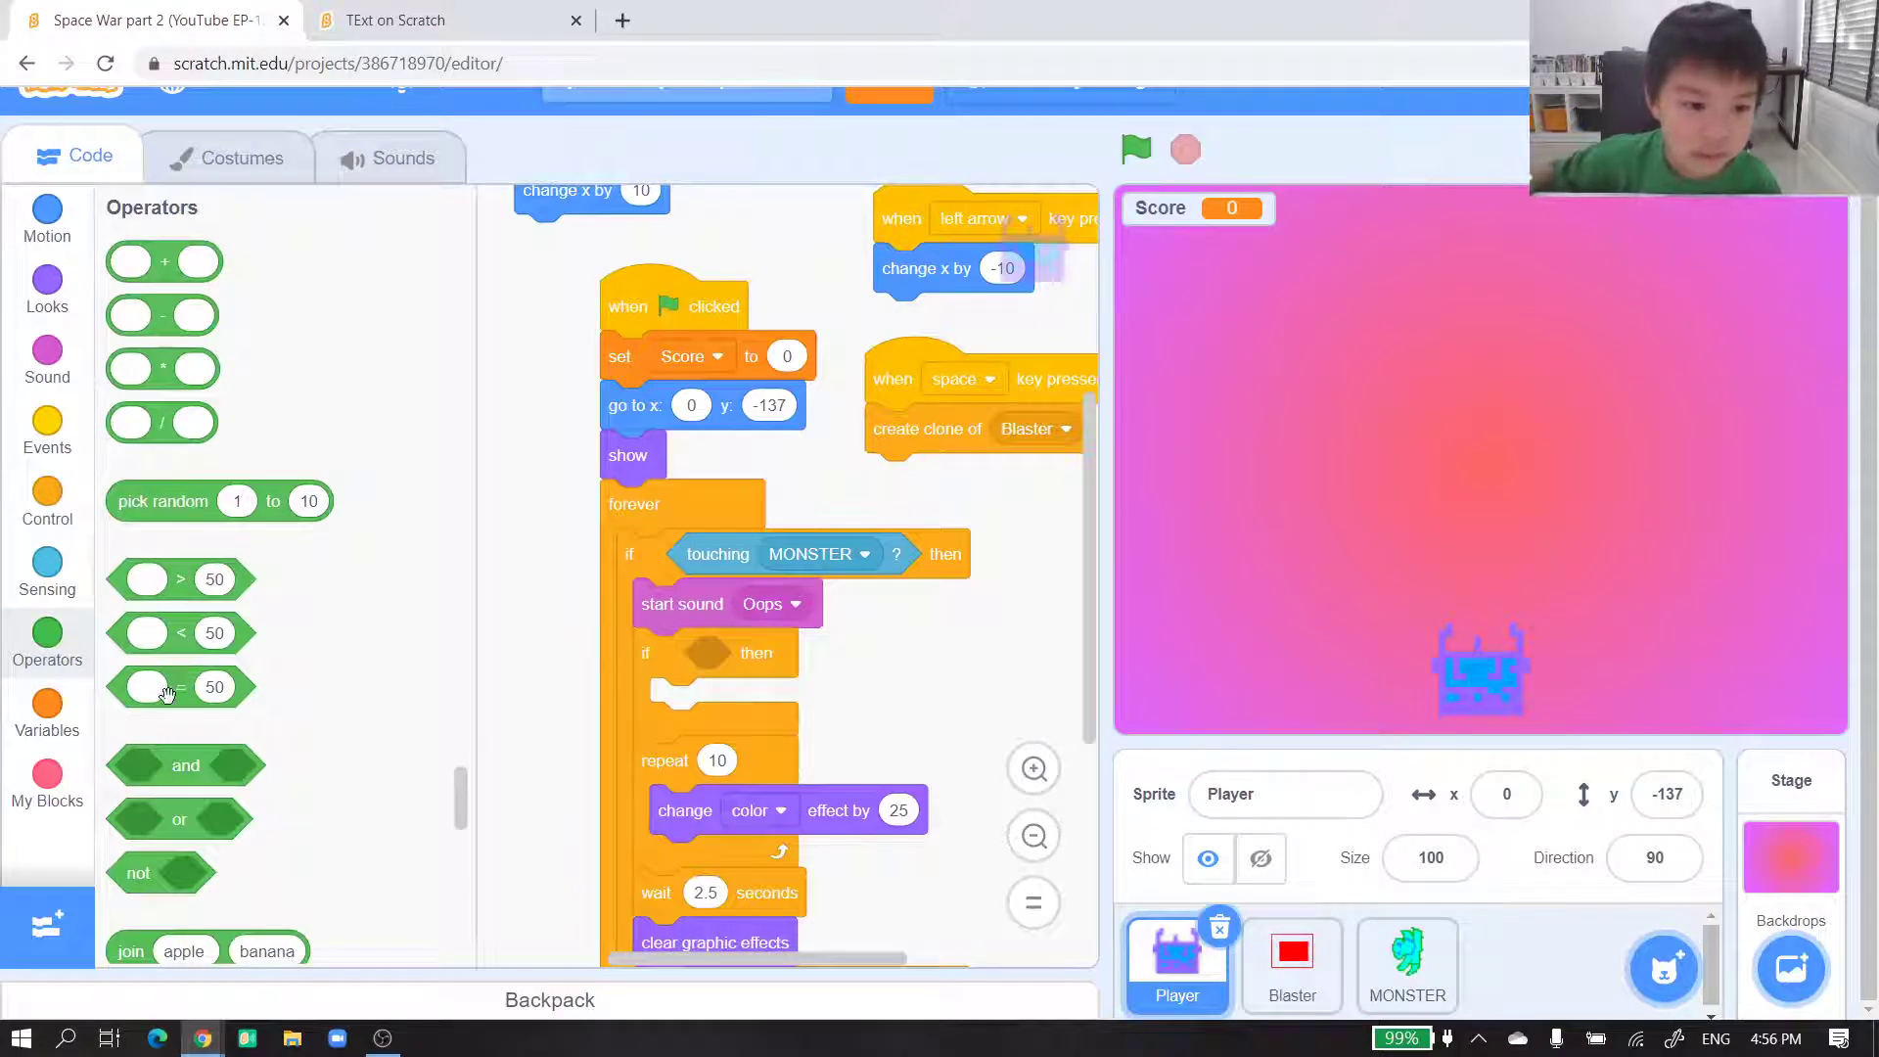
left_click_drag(166, 691, 766, 684)
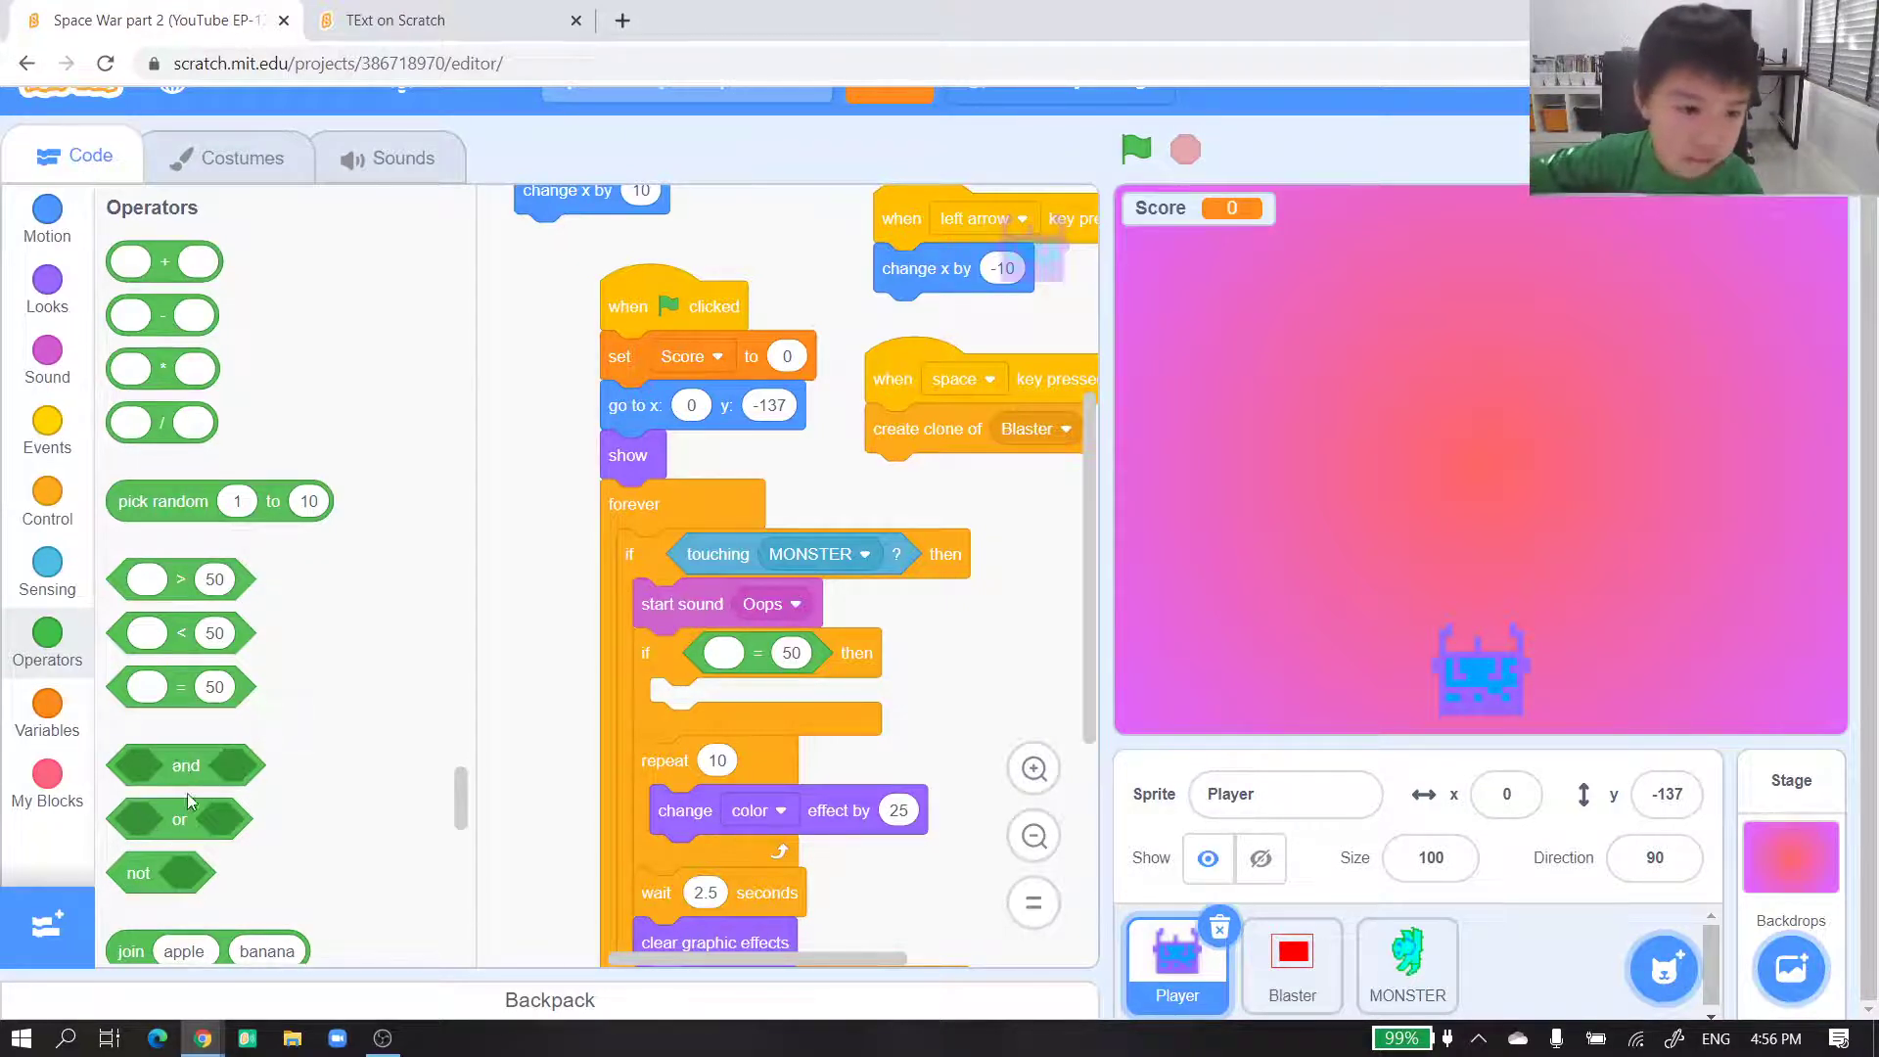
left_click(137, 870)
left_click(179, 823)
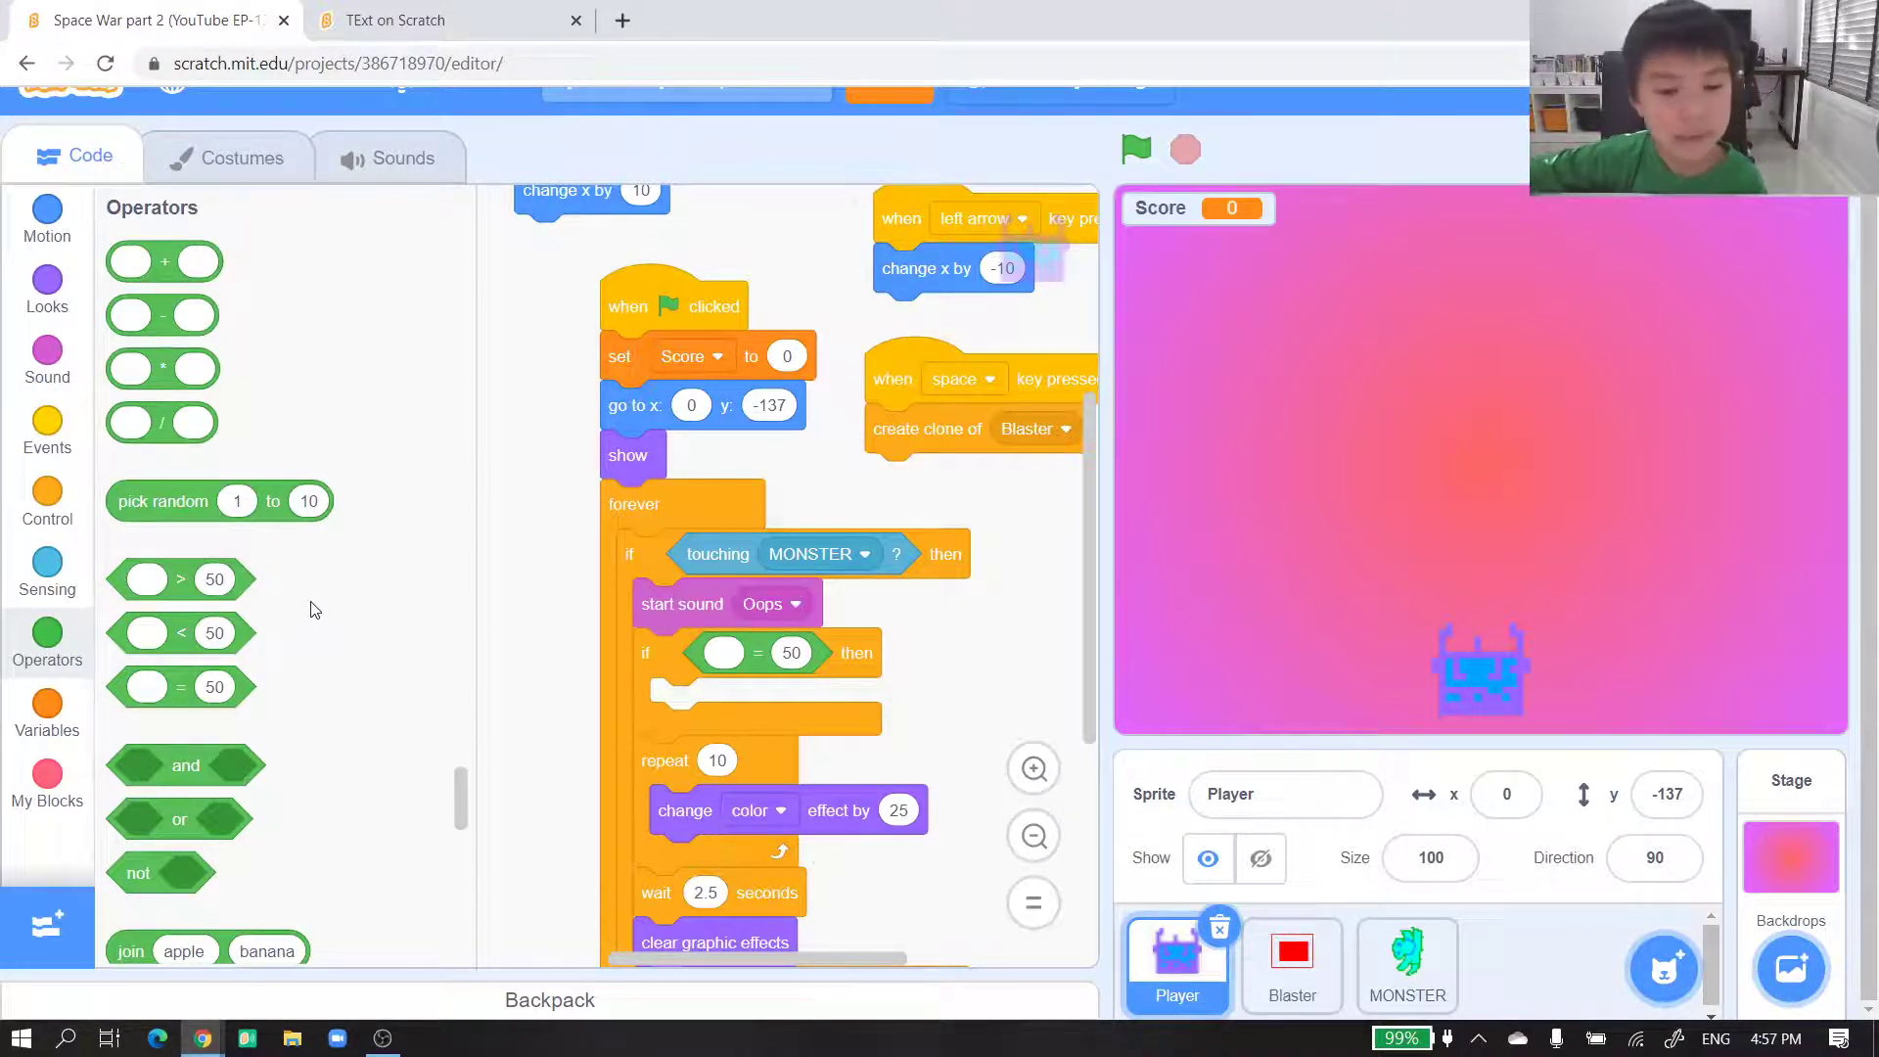
- Create a new variable named Life
left_click(49, 709)
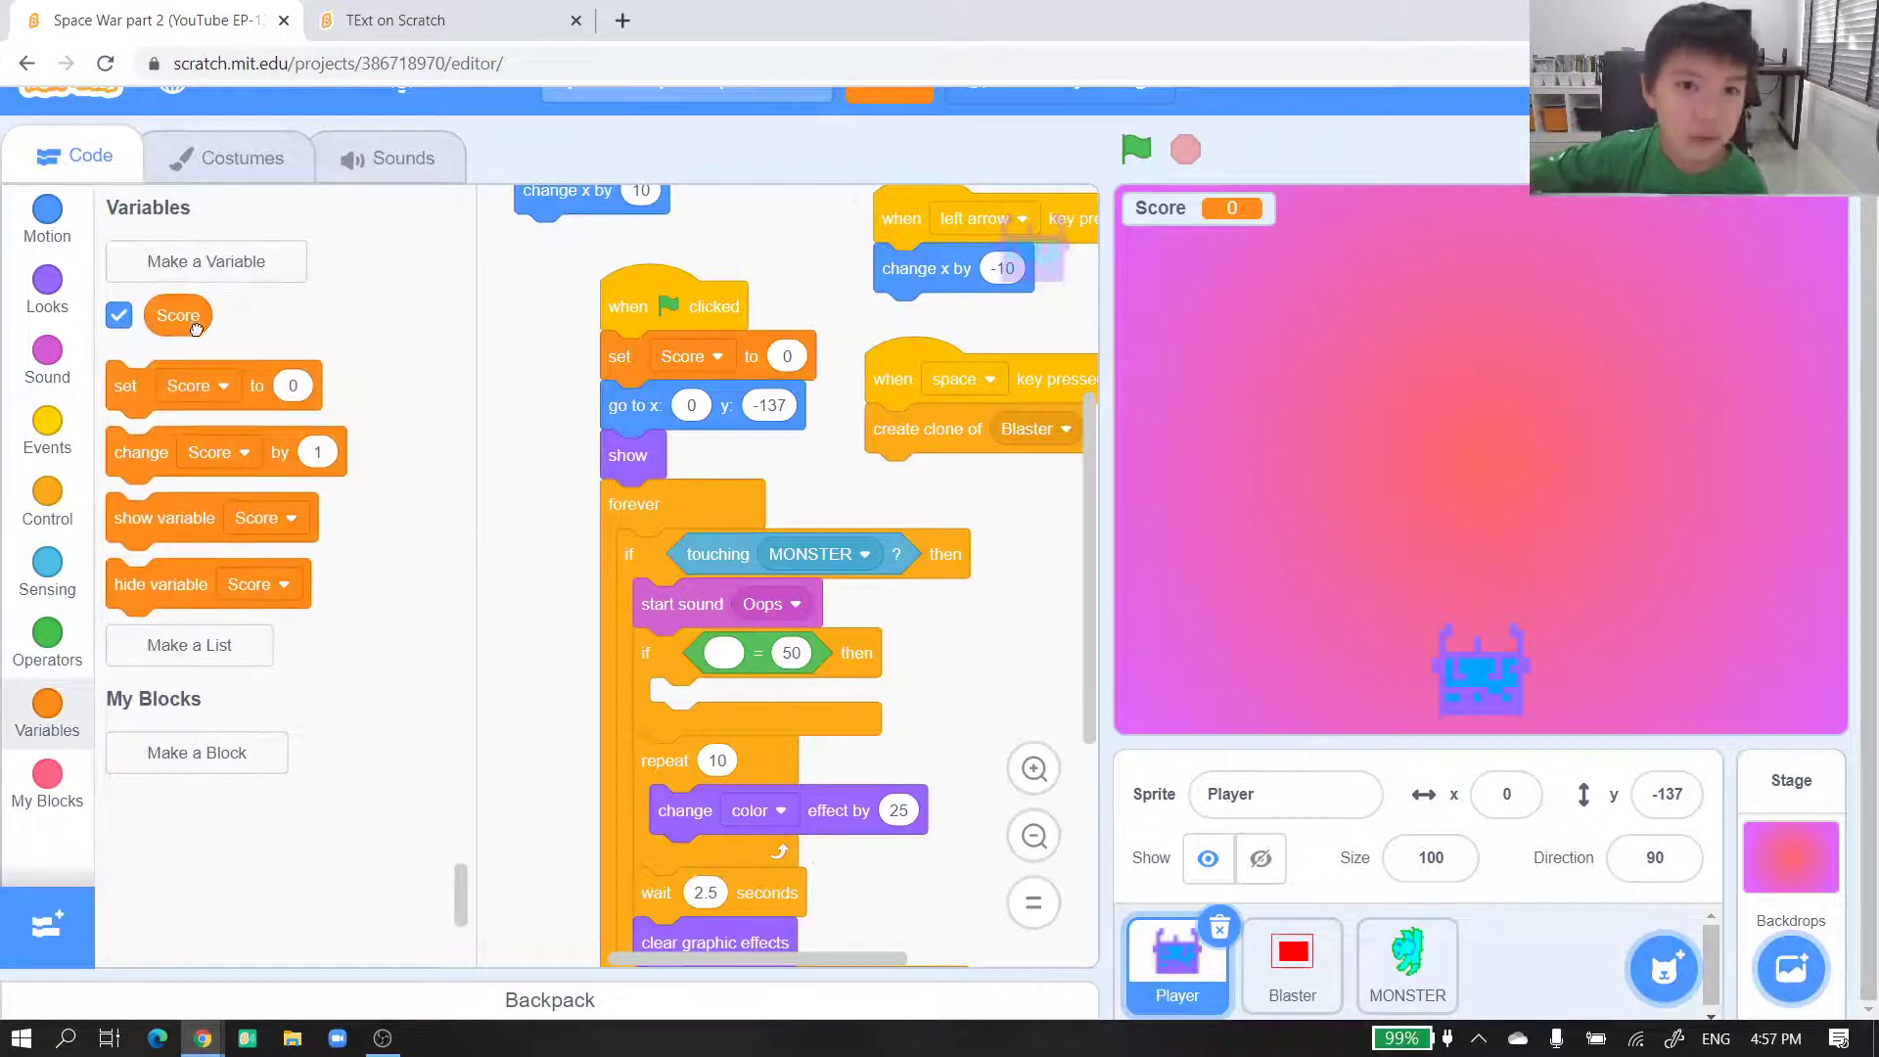
left_click_drag(197, 326, 306, 467)
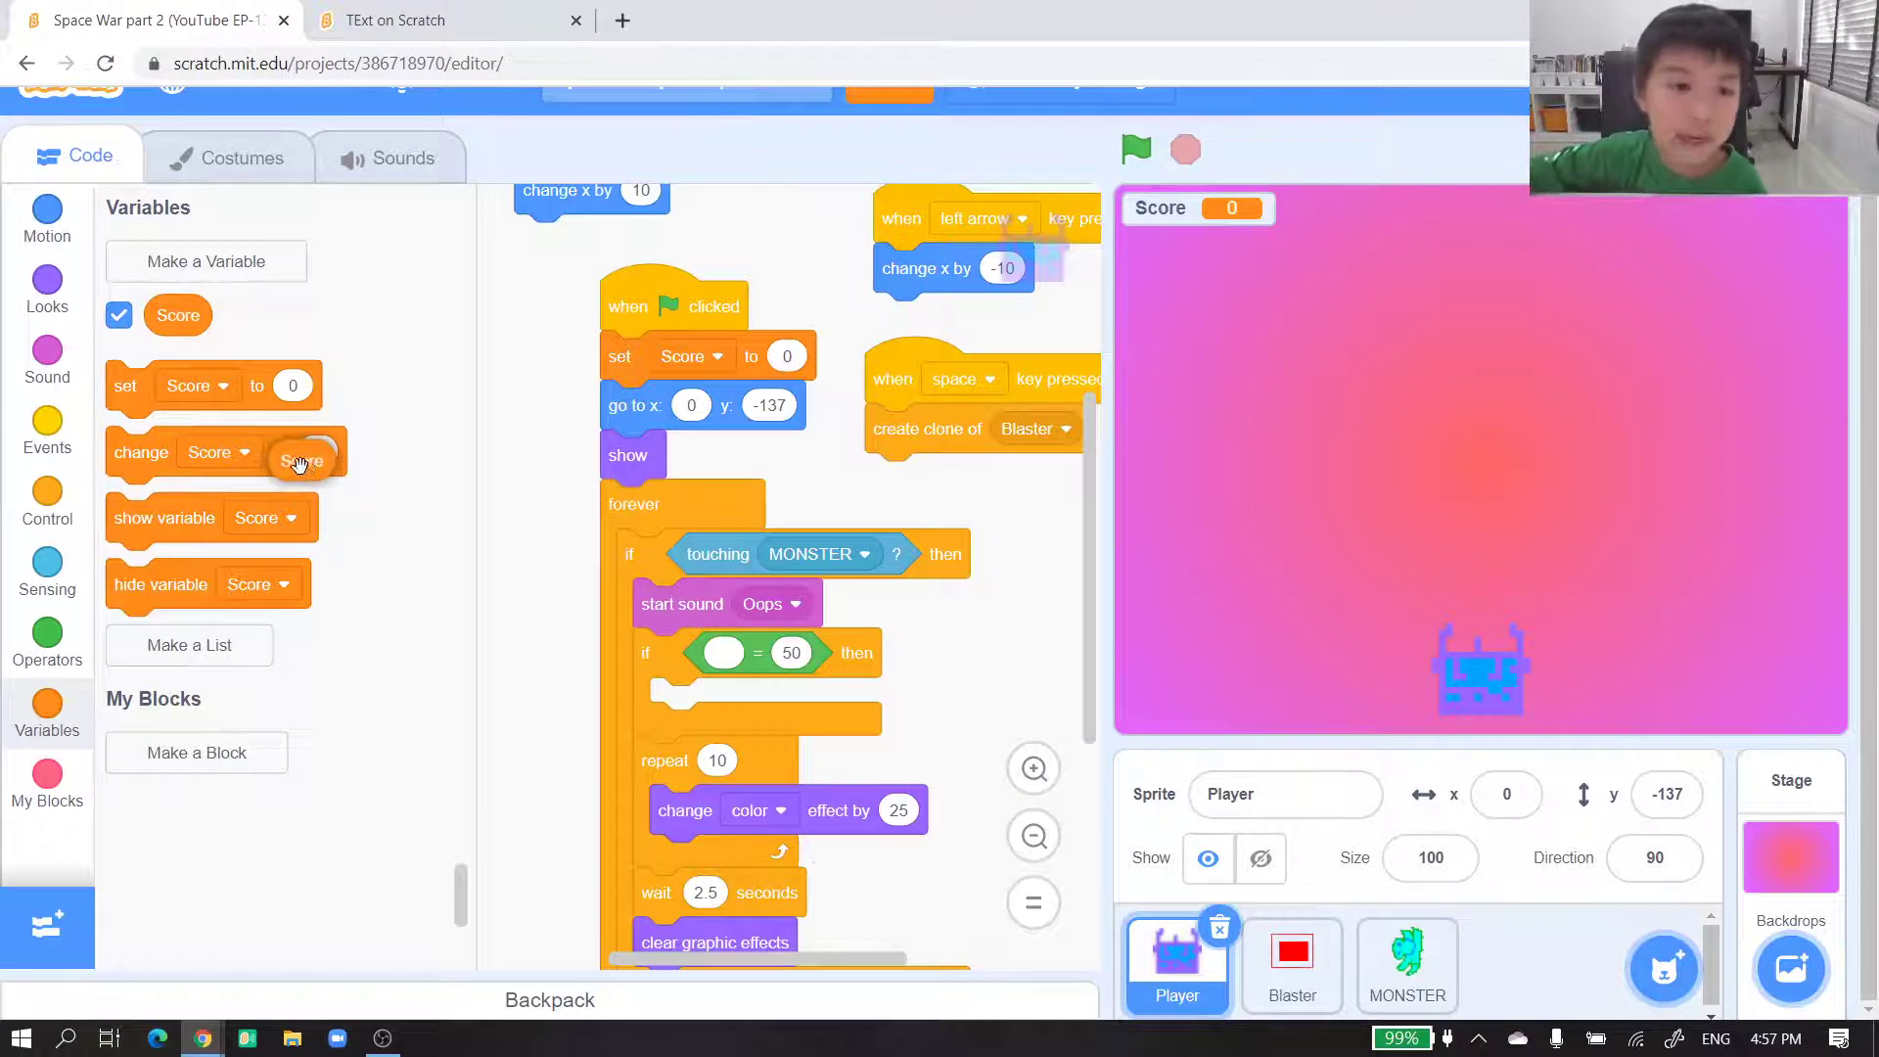
left_click_drag(284, 411, 283, 411)
left_click(217, 261)
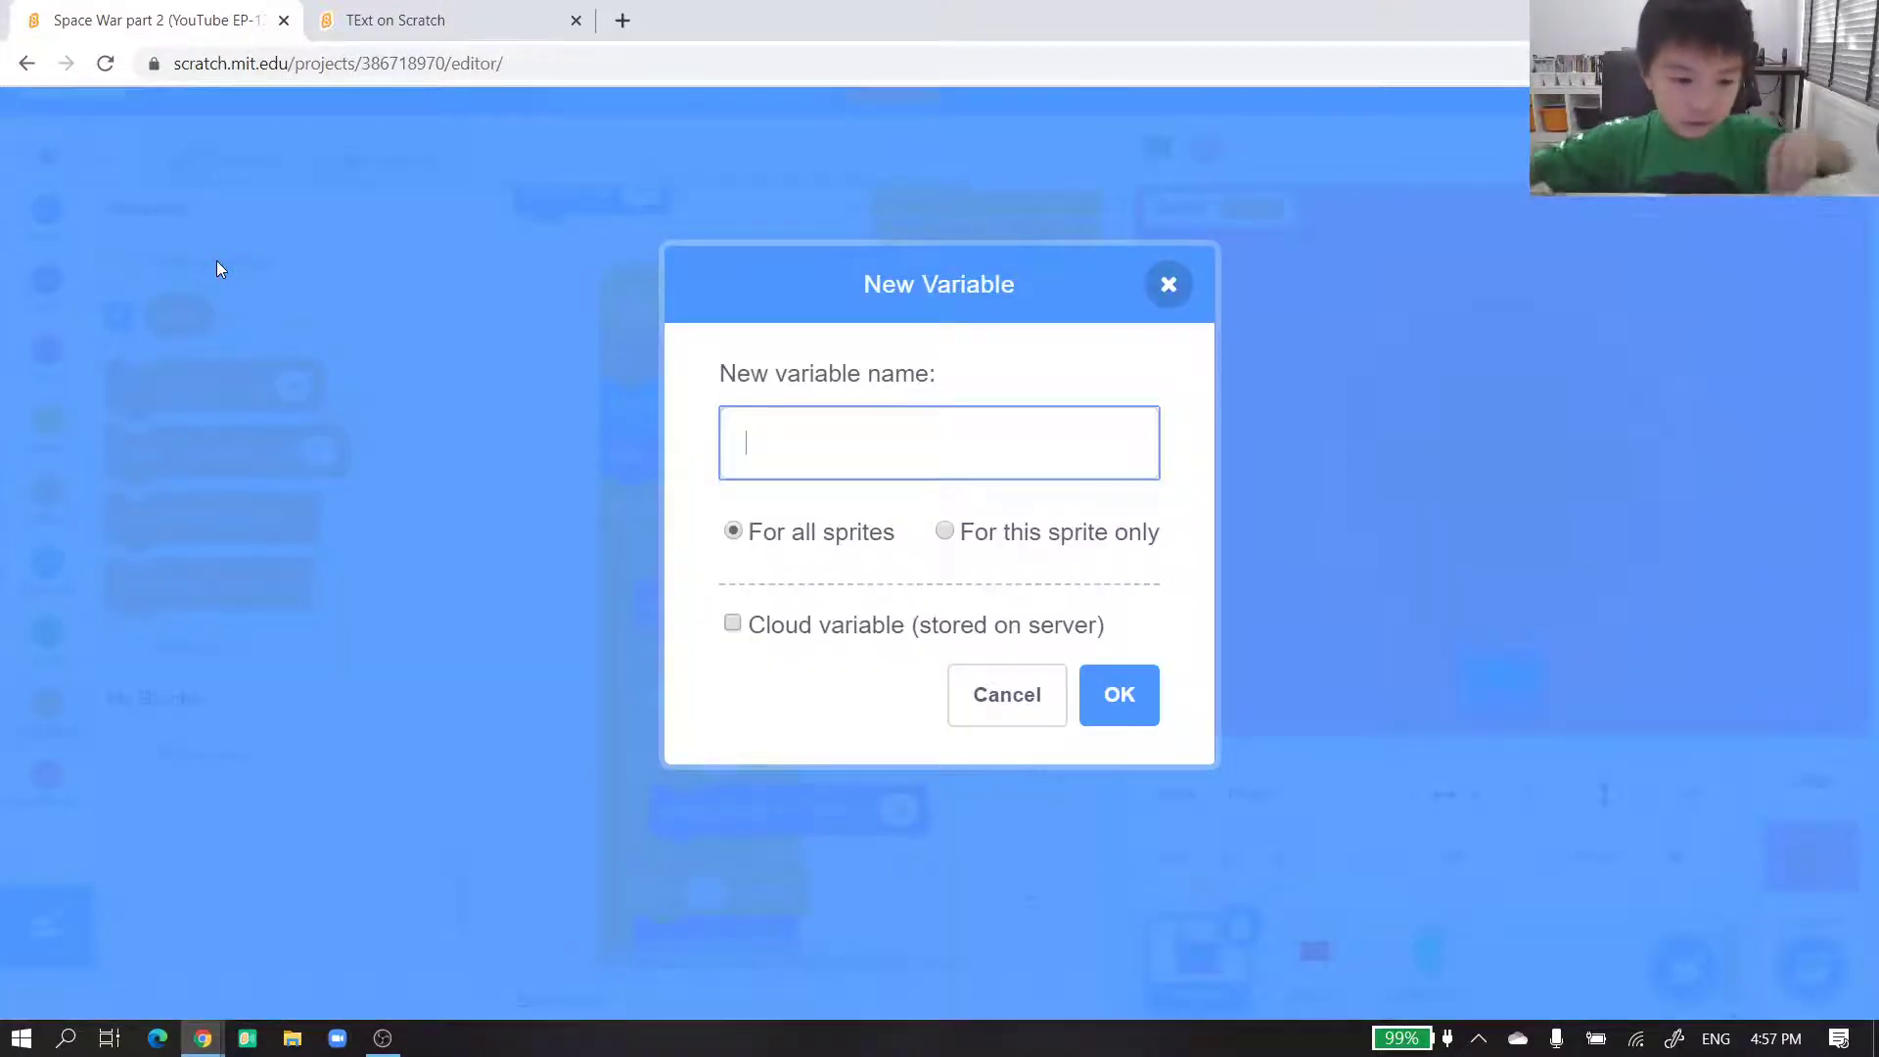
type("Lif")
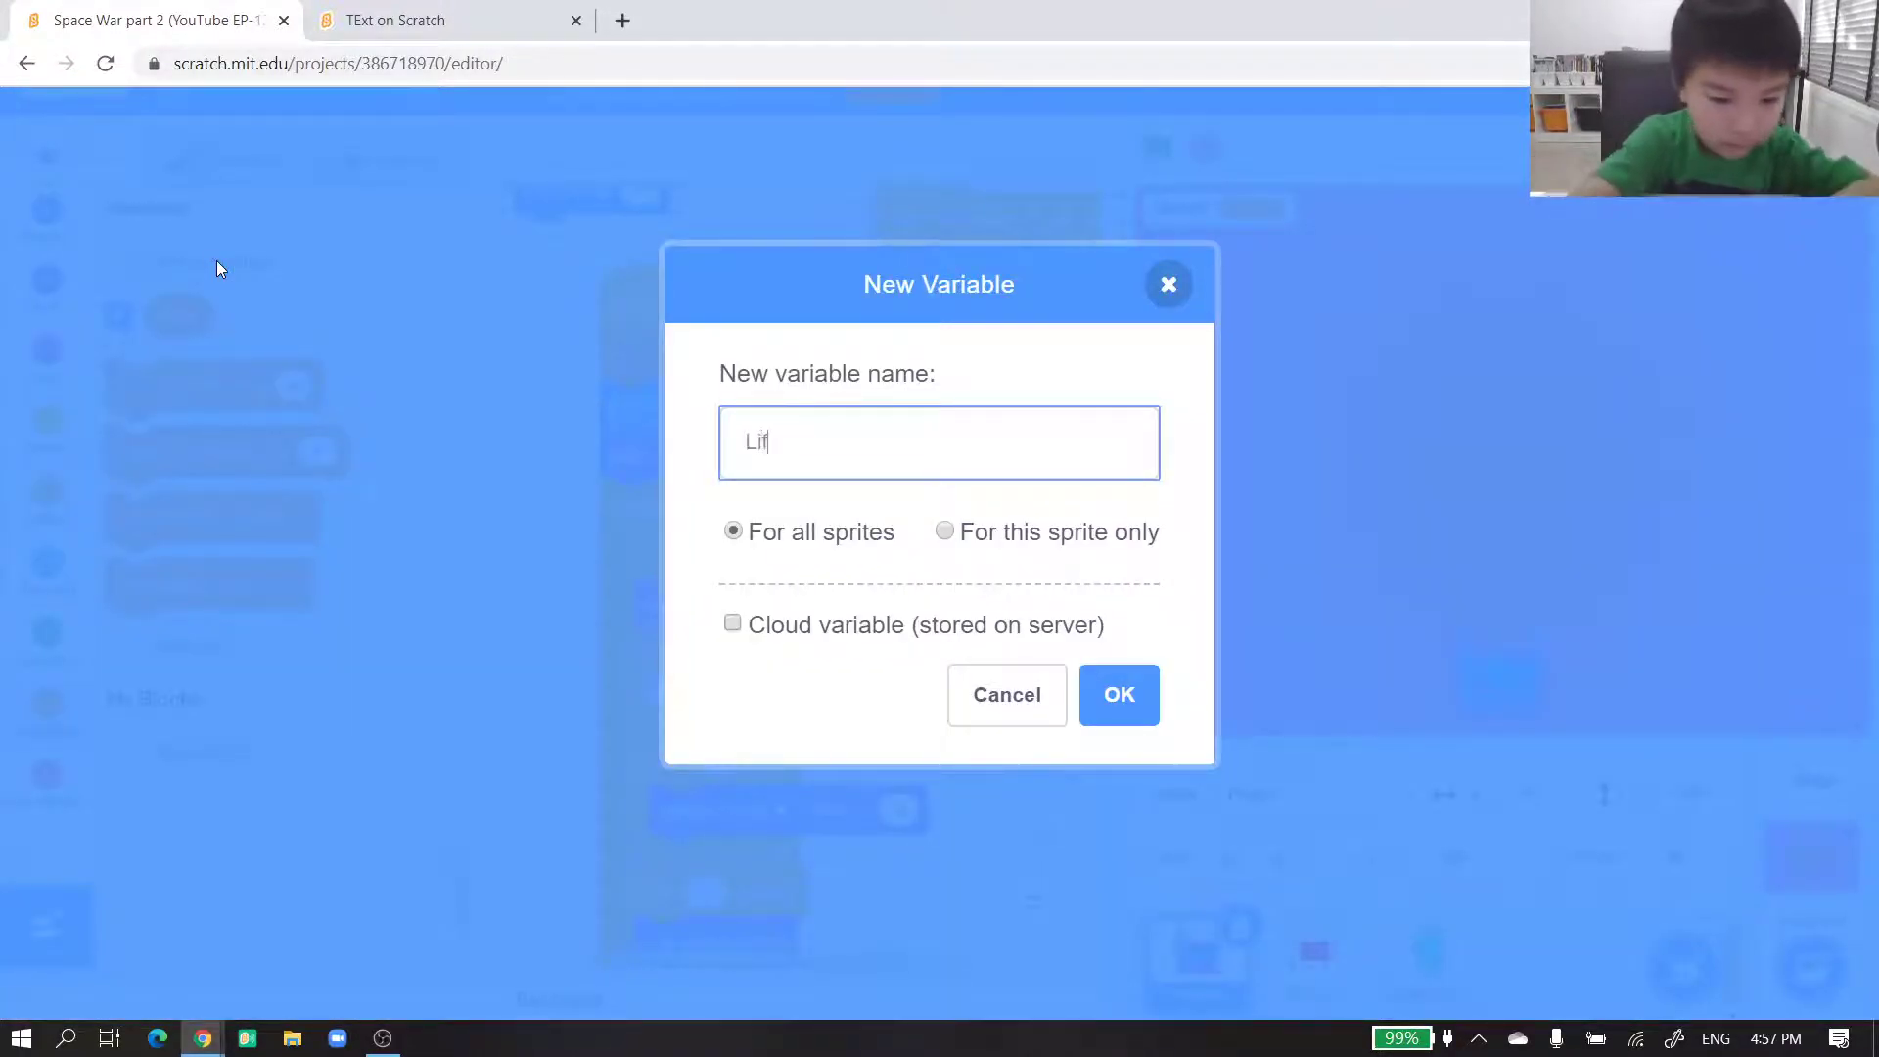
type("e")
left_click(1119, 695)
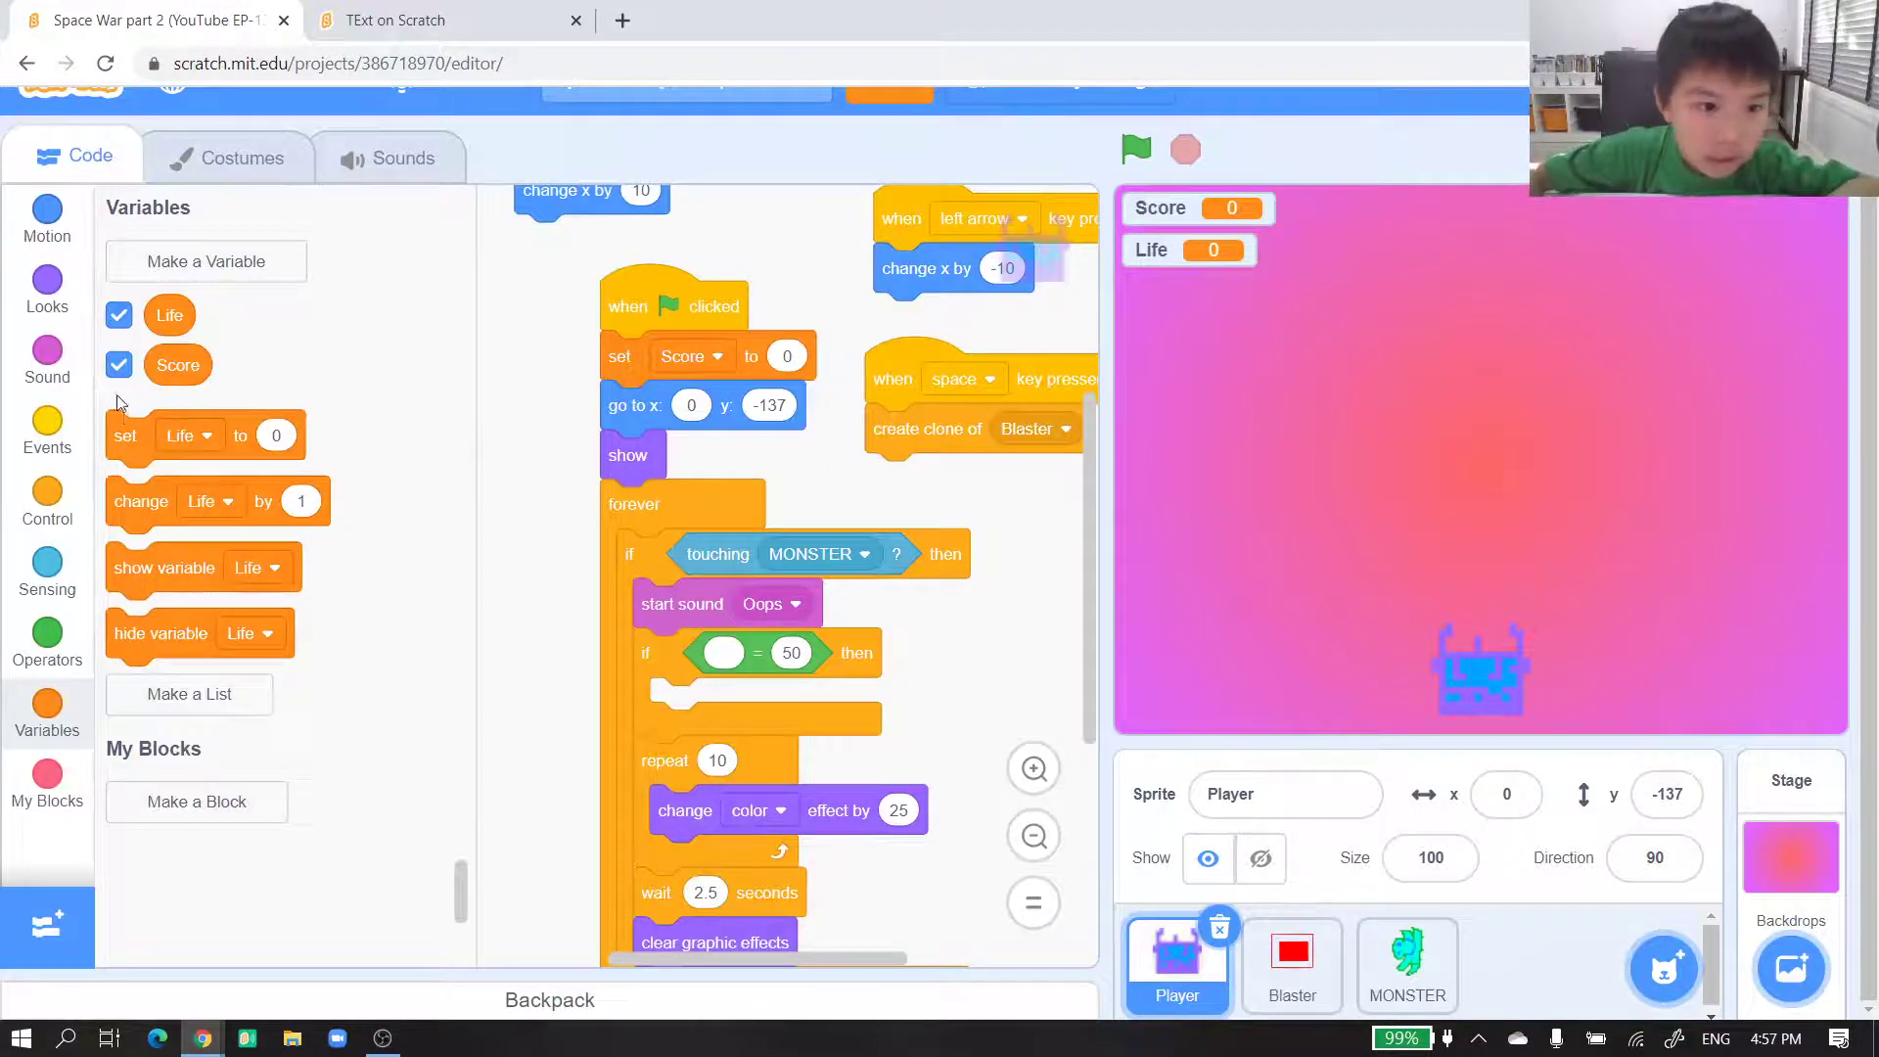
- Set Life to 3 at game start and compare Life to 0 in the inner check
left_click_drag(129, 435, 624, 409)
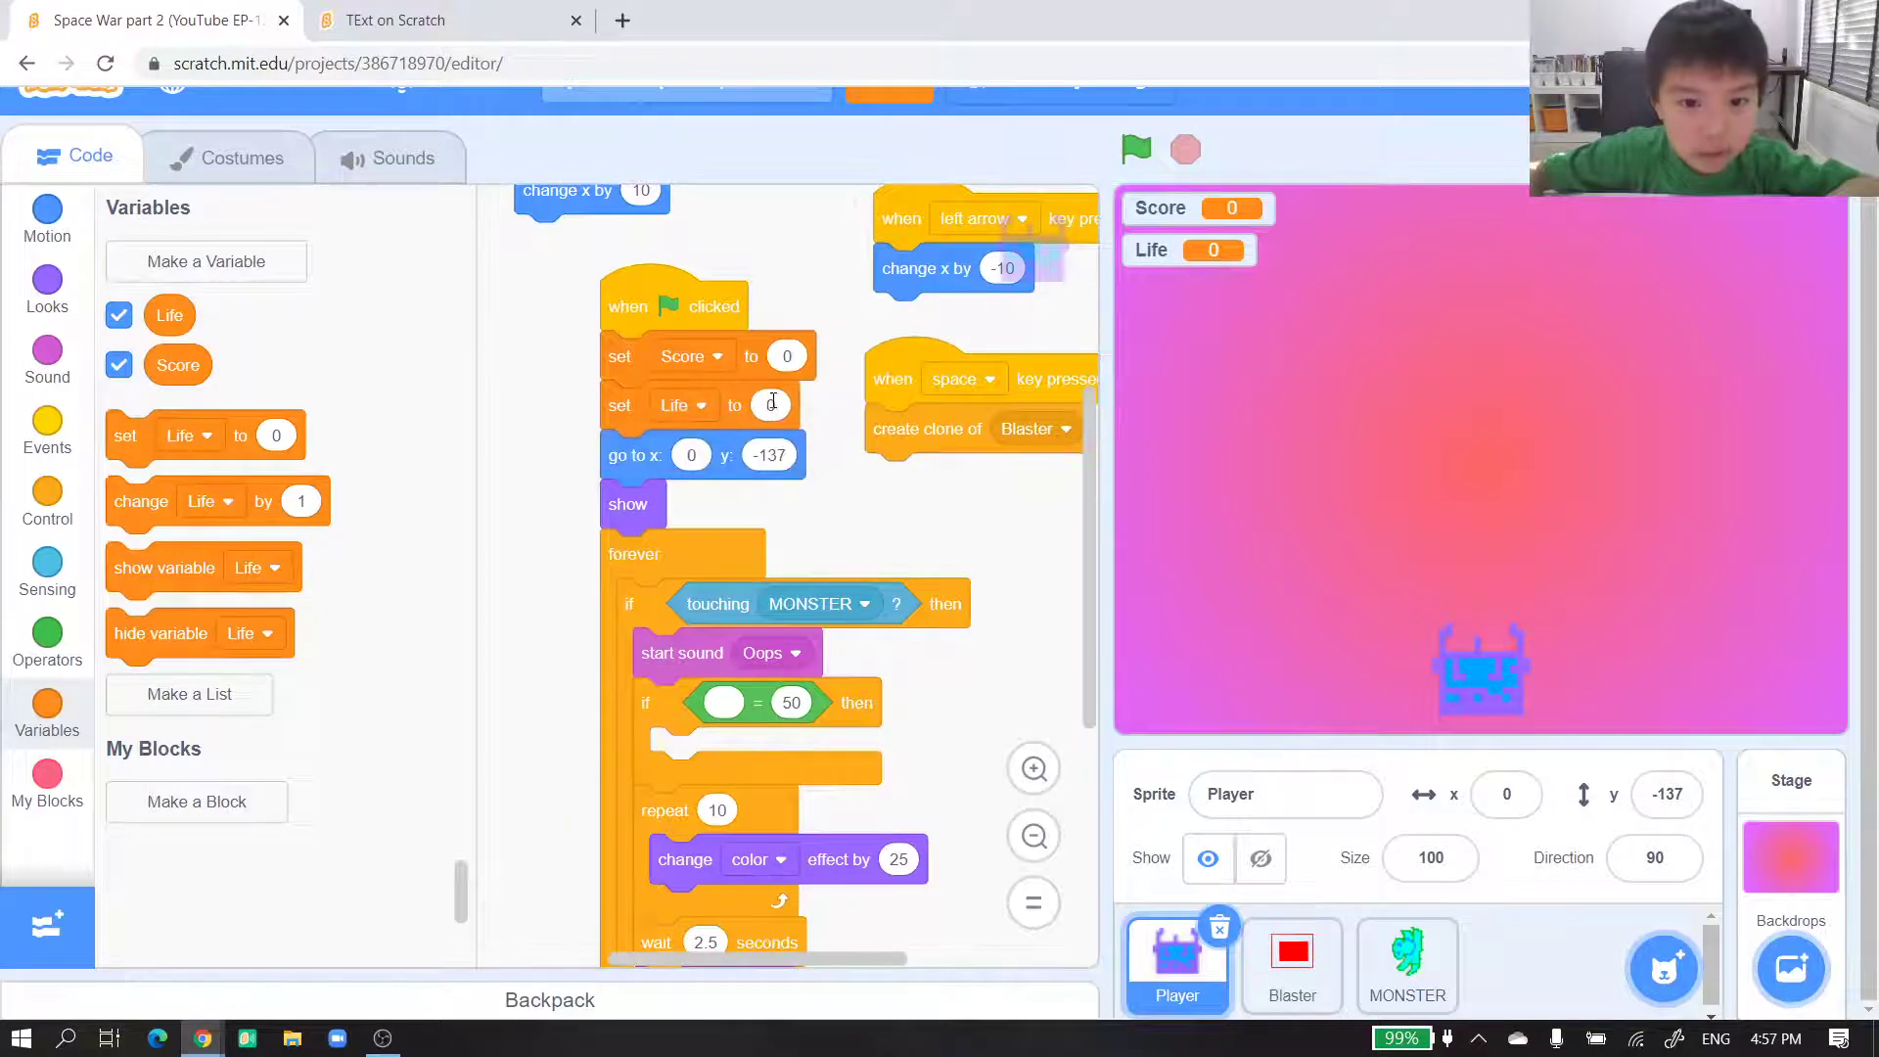
left_click(771, 405)
type("3")
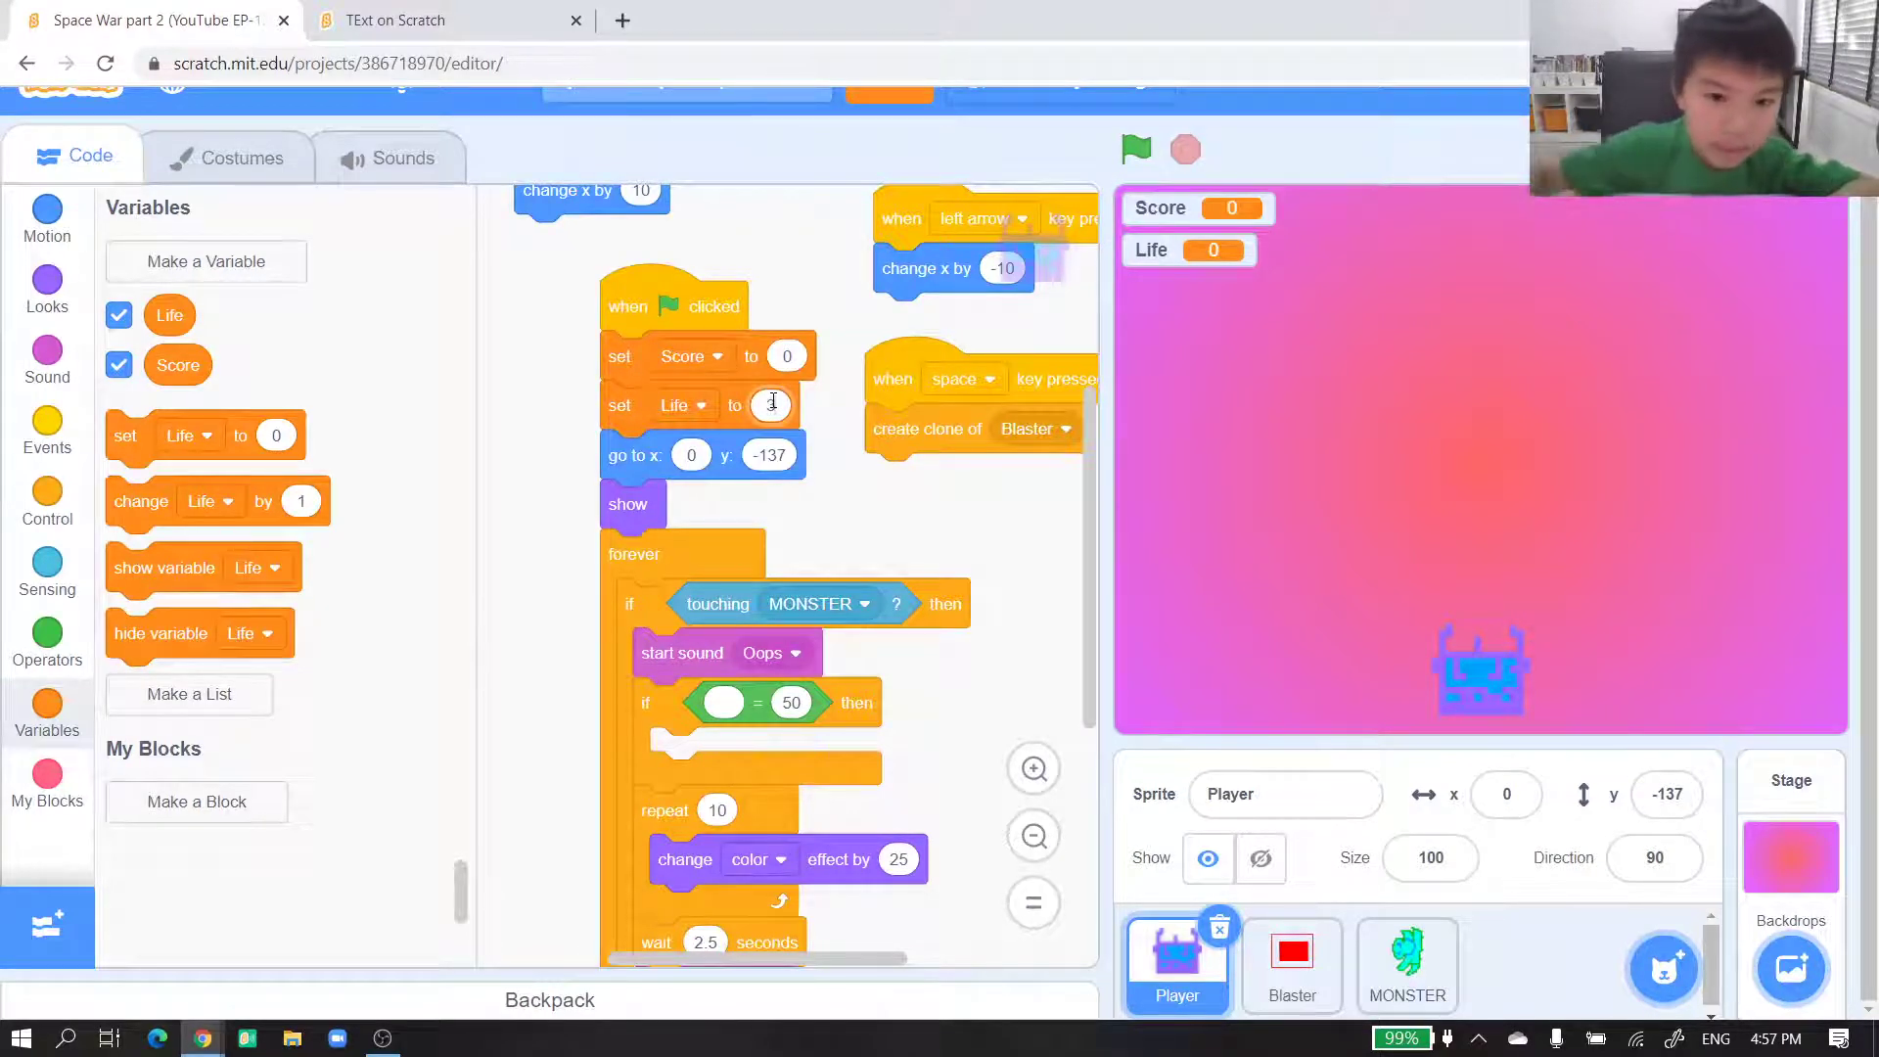
left_click(763, 753)
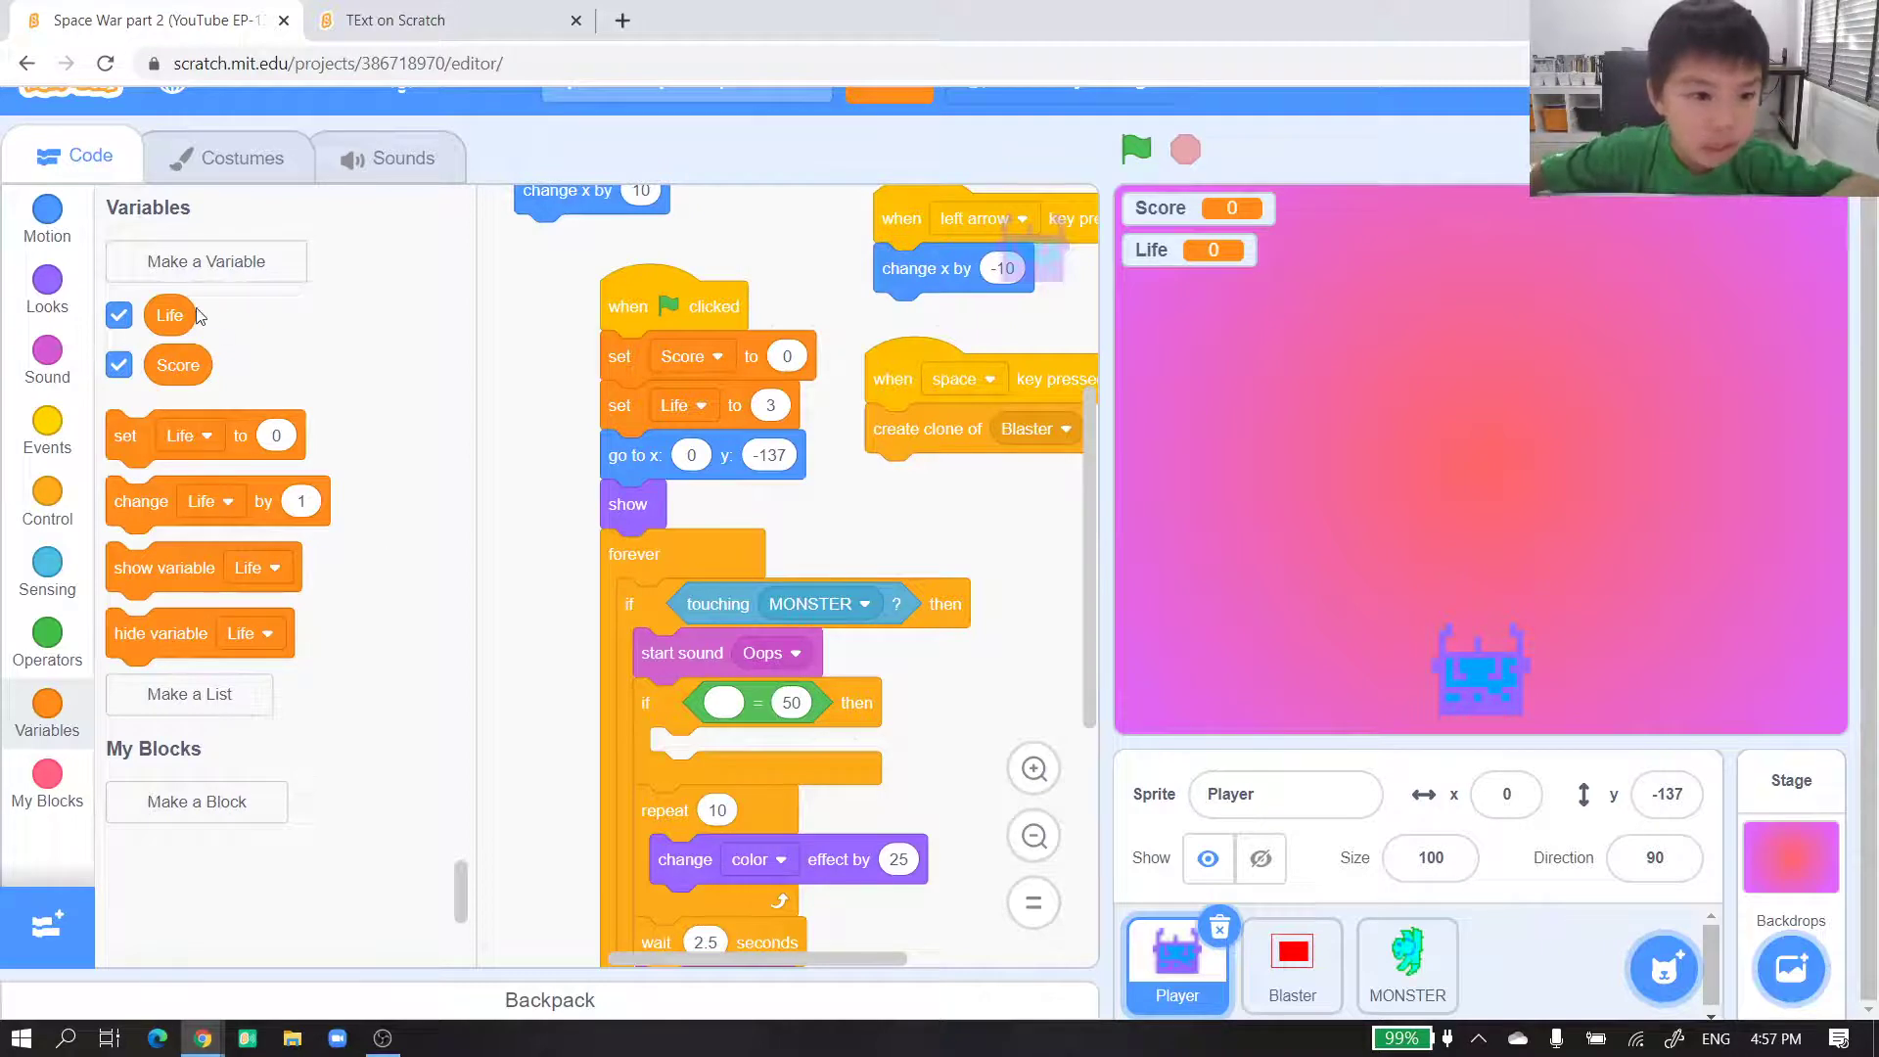
left_click_drag(174, 314, 726, 706)
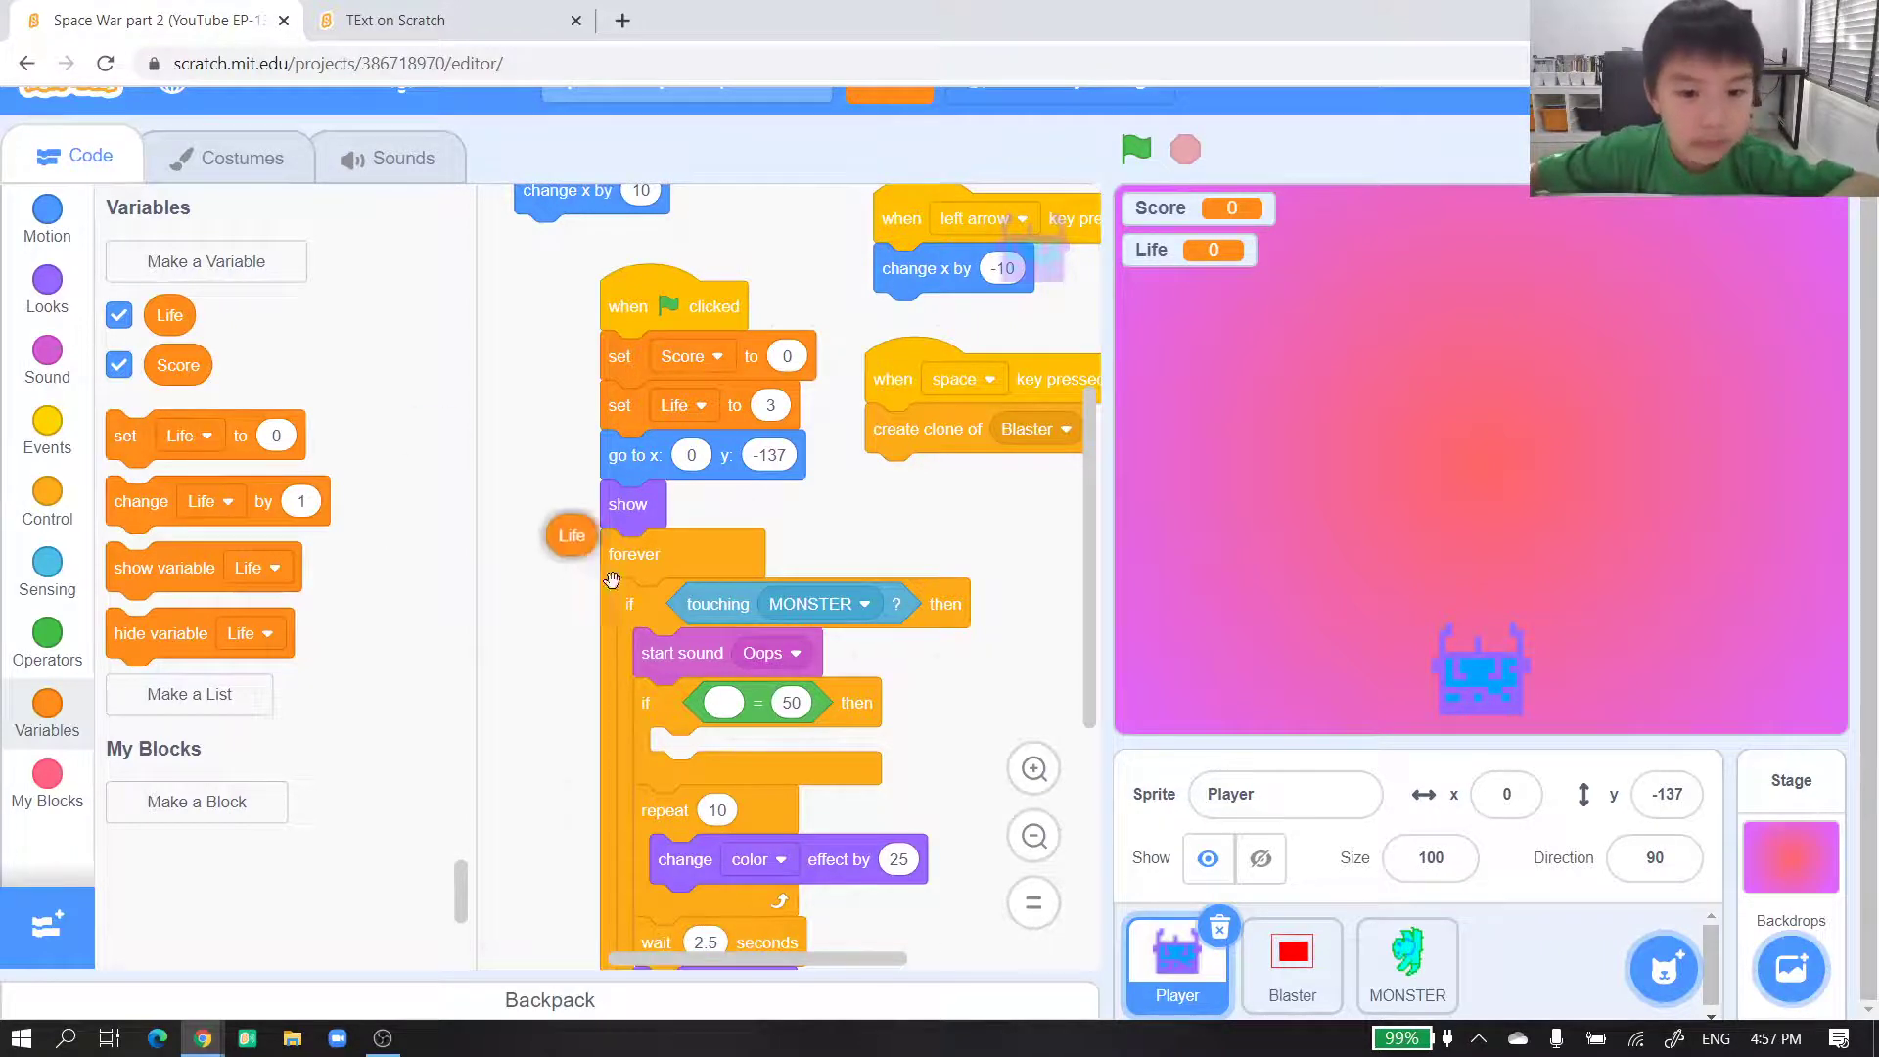
left_click(807, 704)
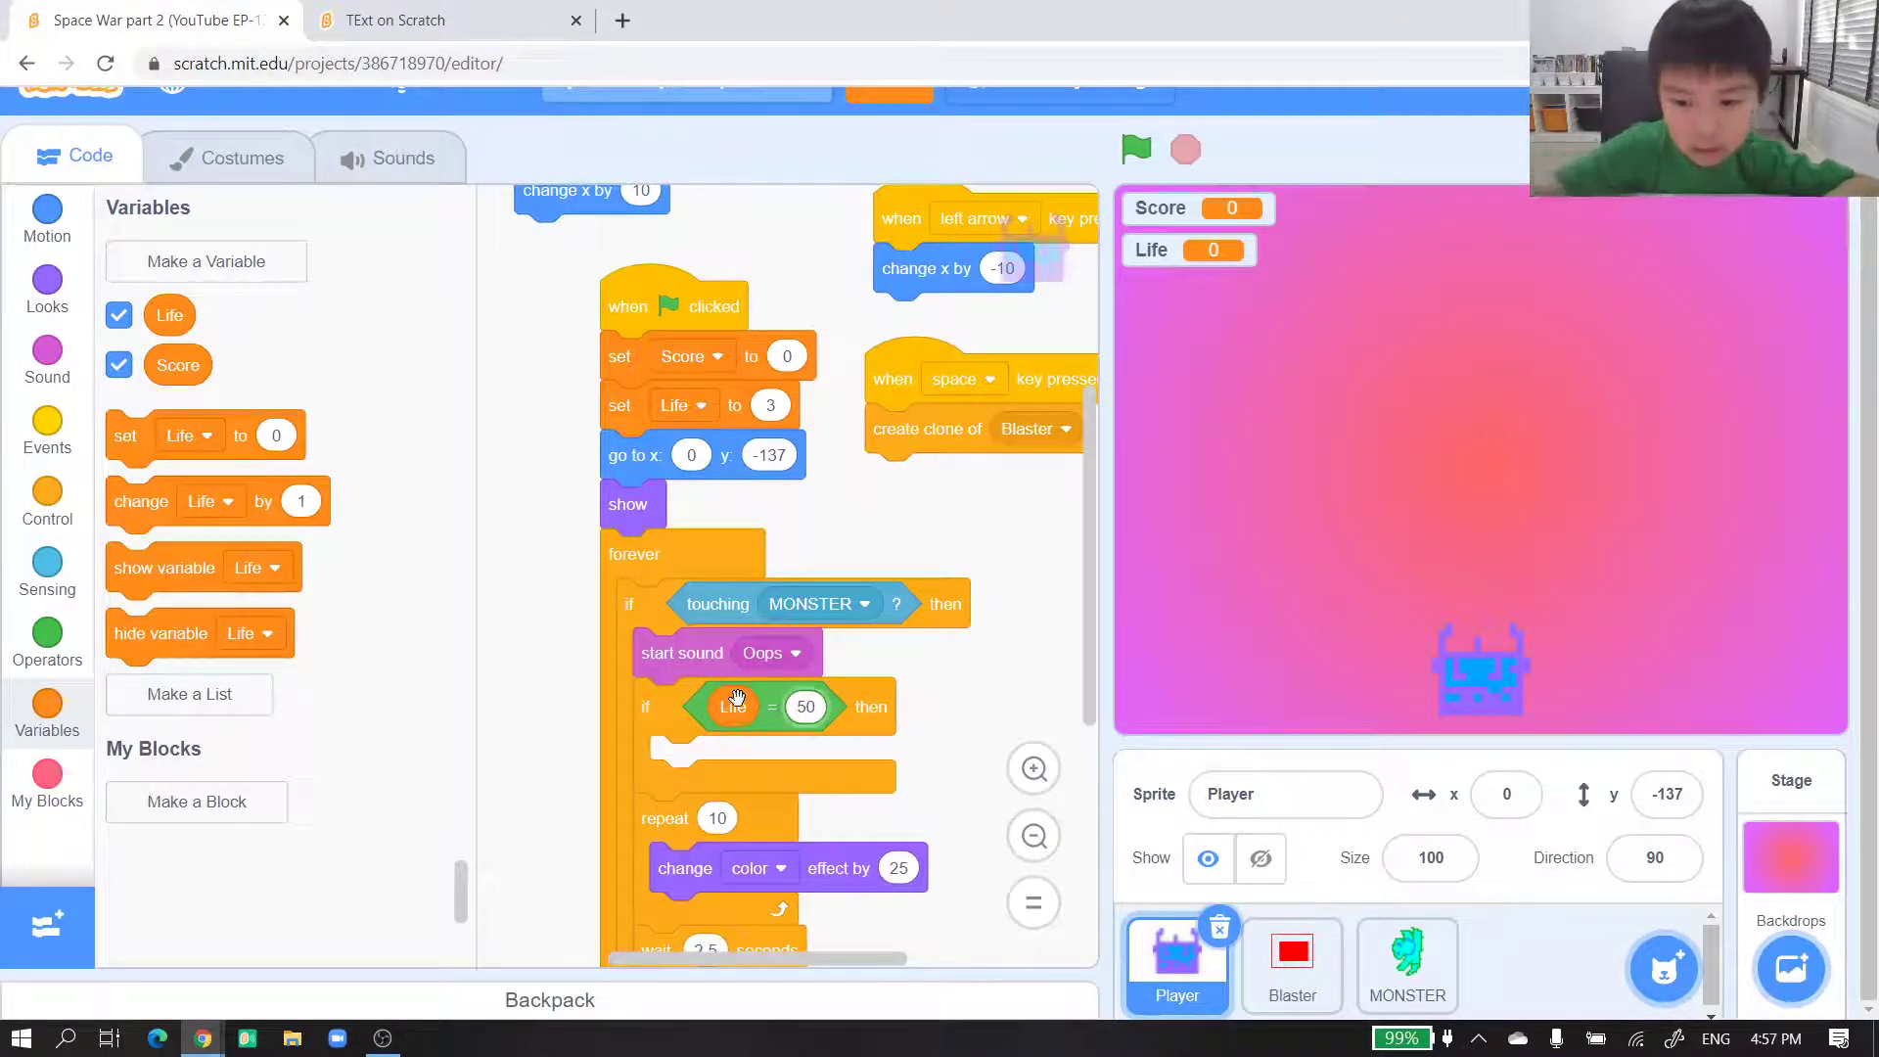
type("0")
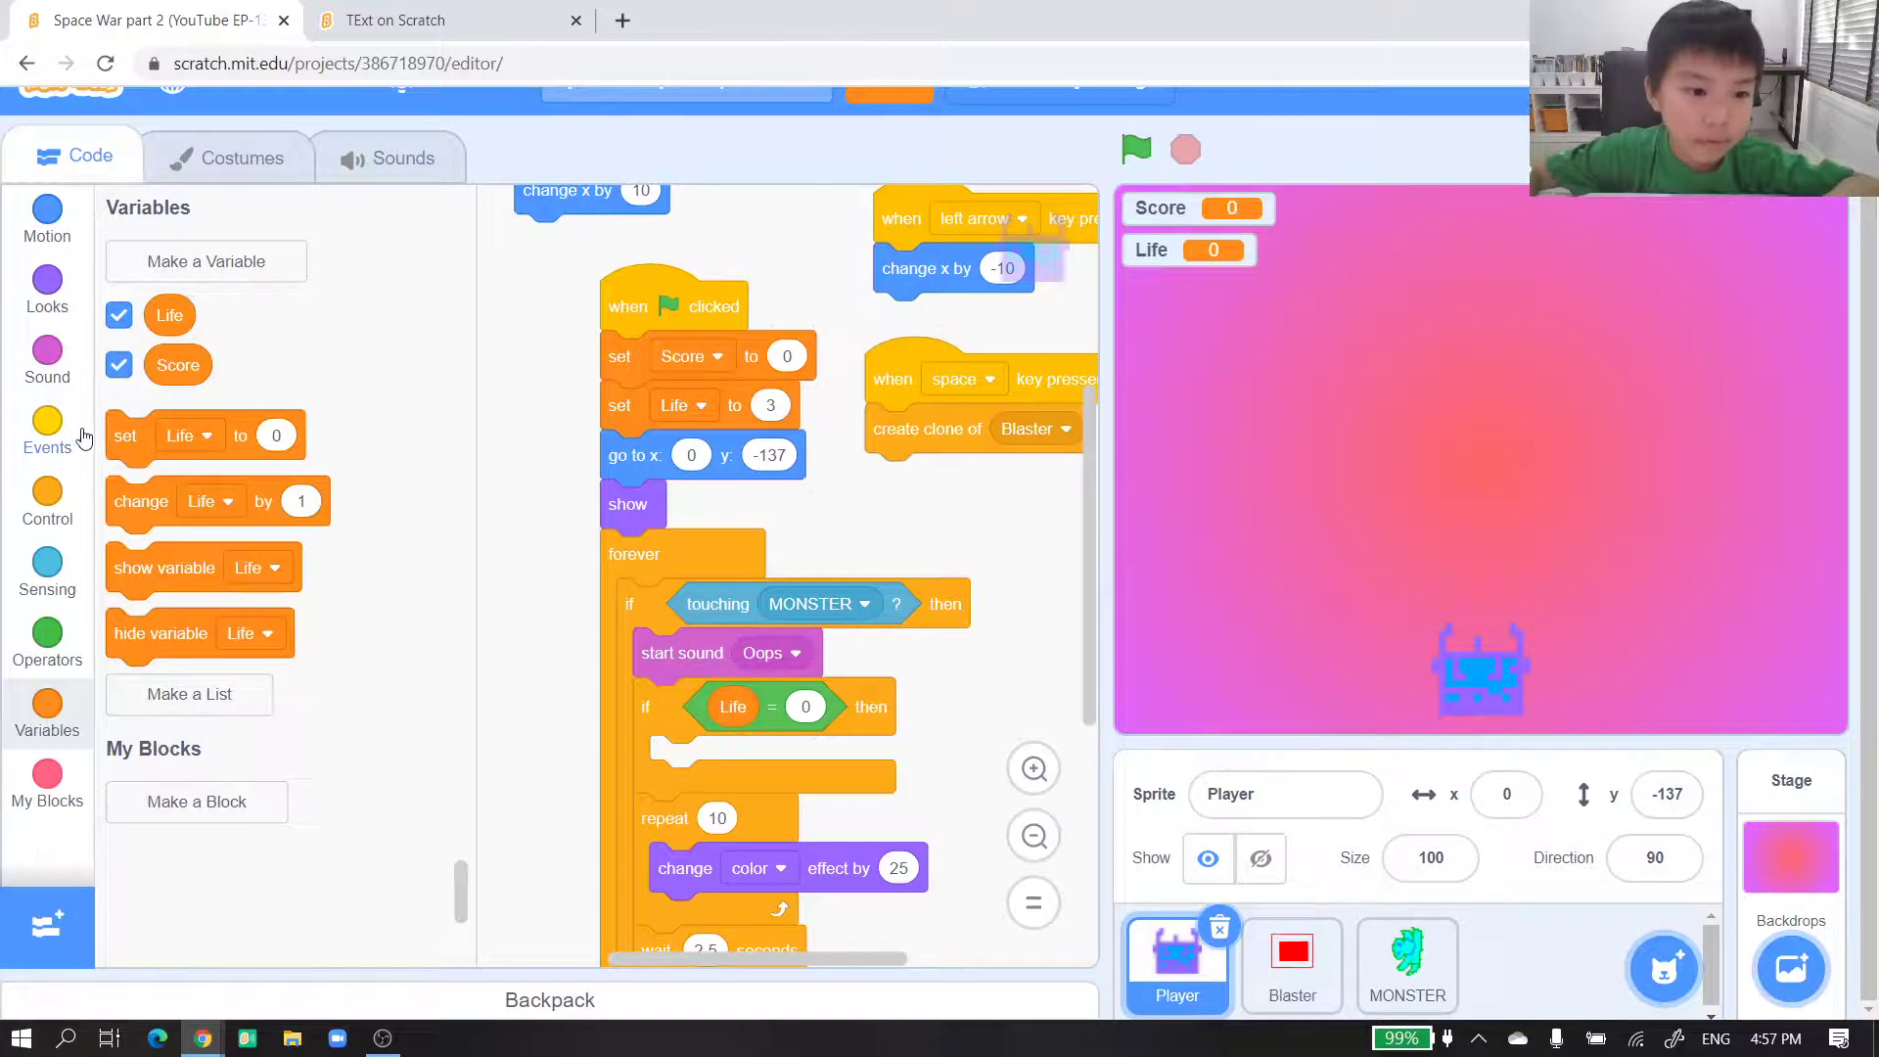
- Broadcast a new 'Game Over' message inside the 'if Life = 0' block
left_click(47, 429)
left_click_drag(136, 833, 779, 775)
left_click(800, 761)
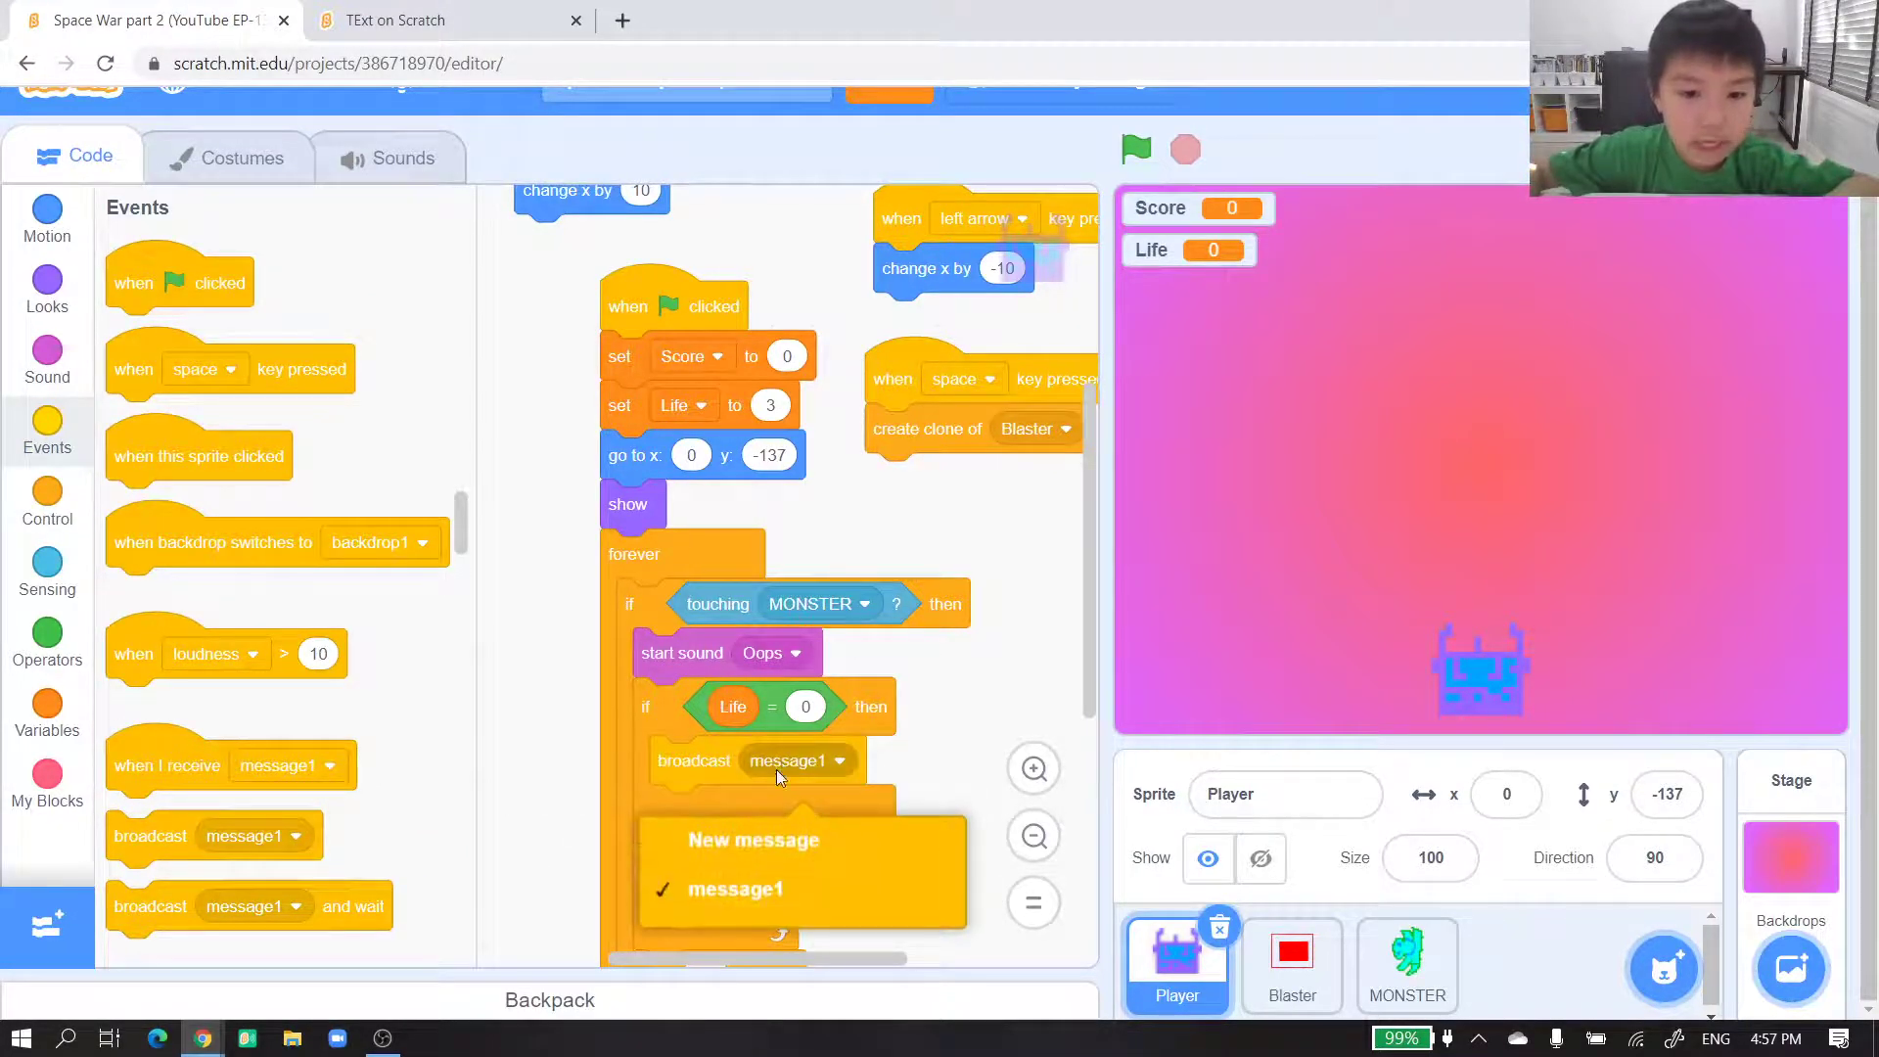
left_click(759, 847)
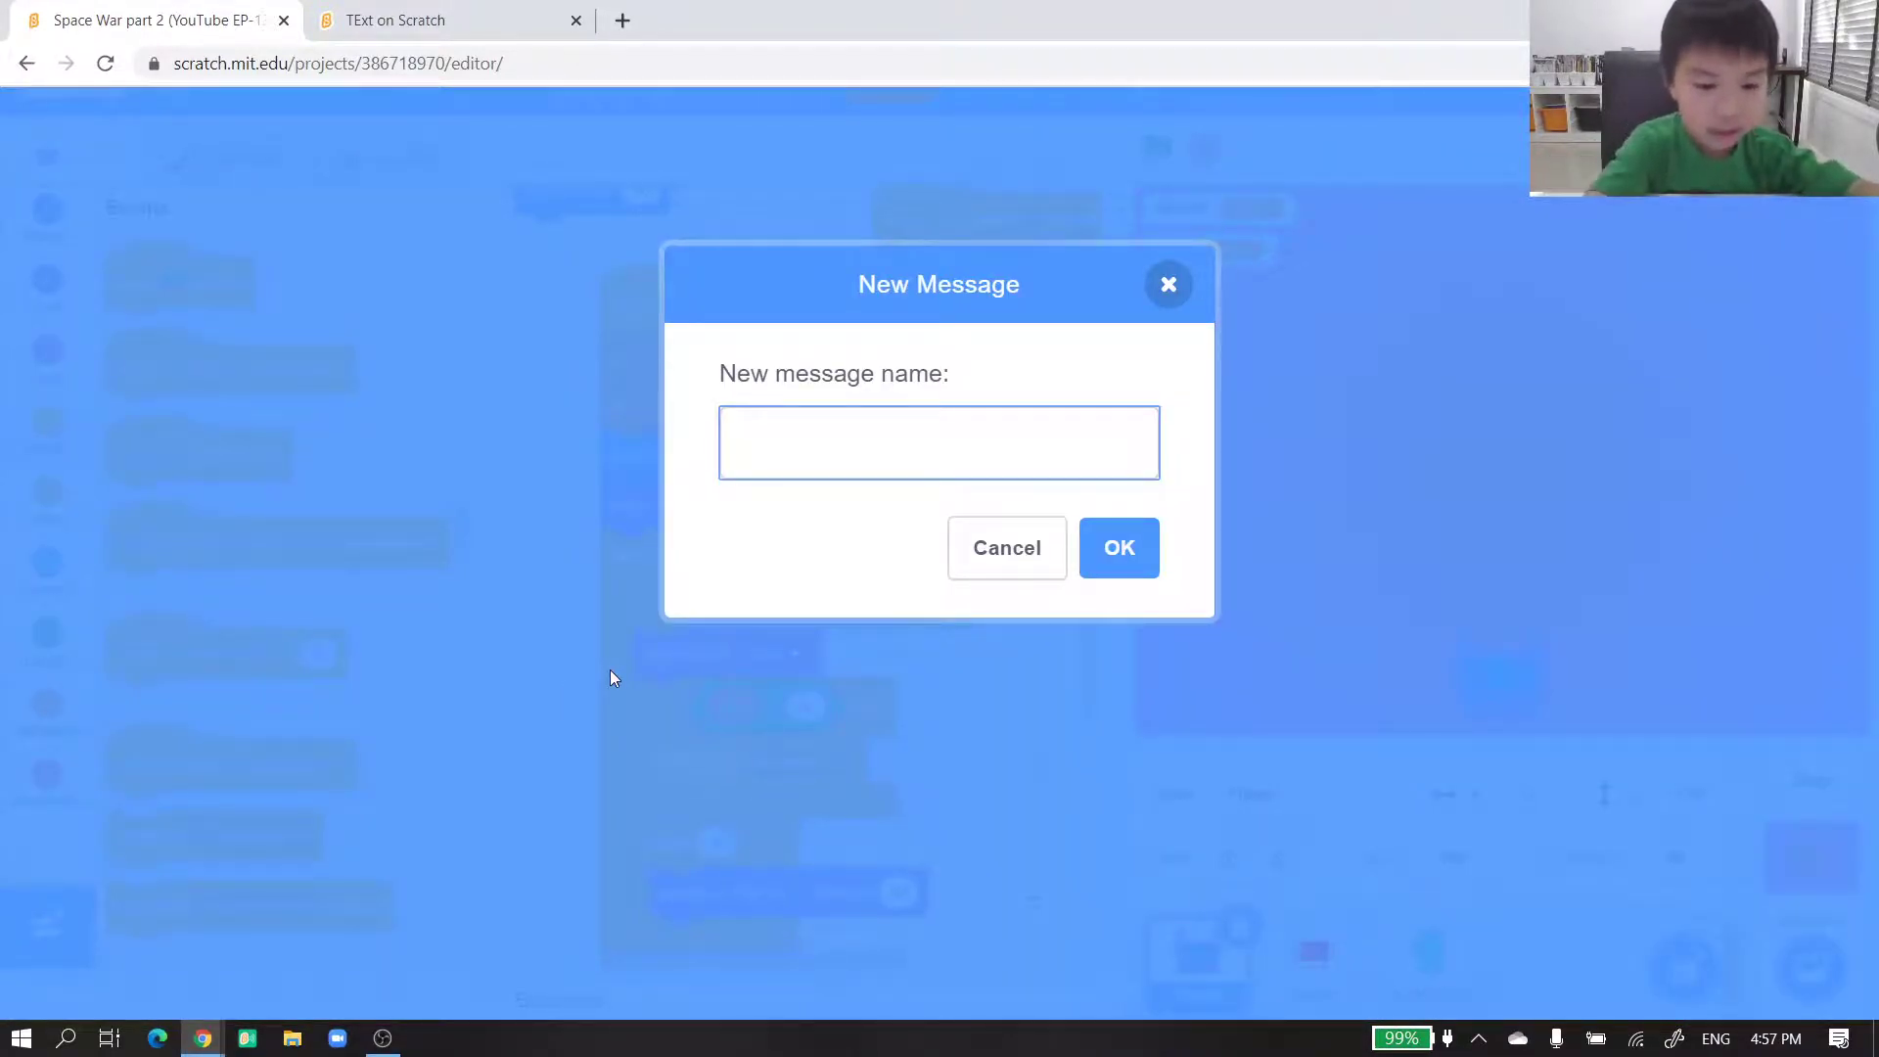
type("Game ")
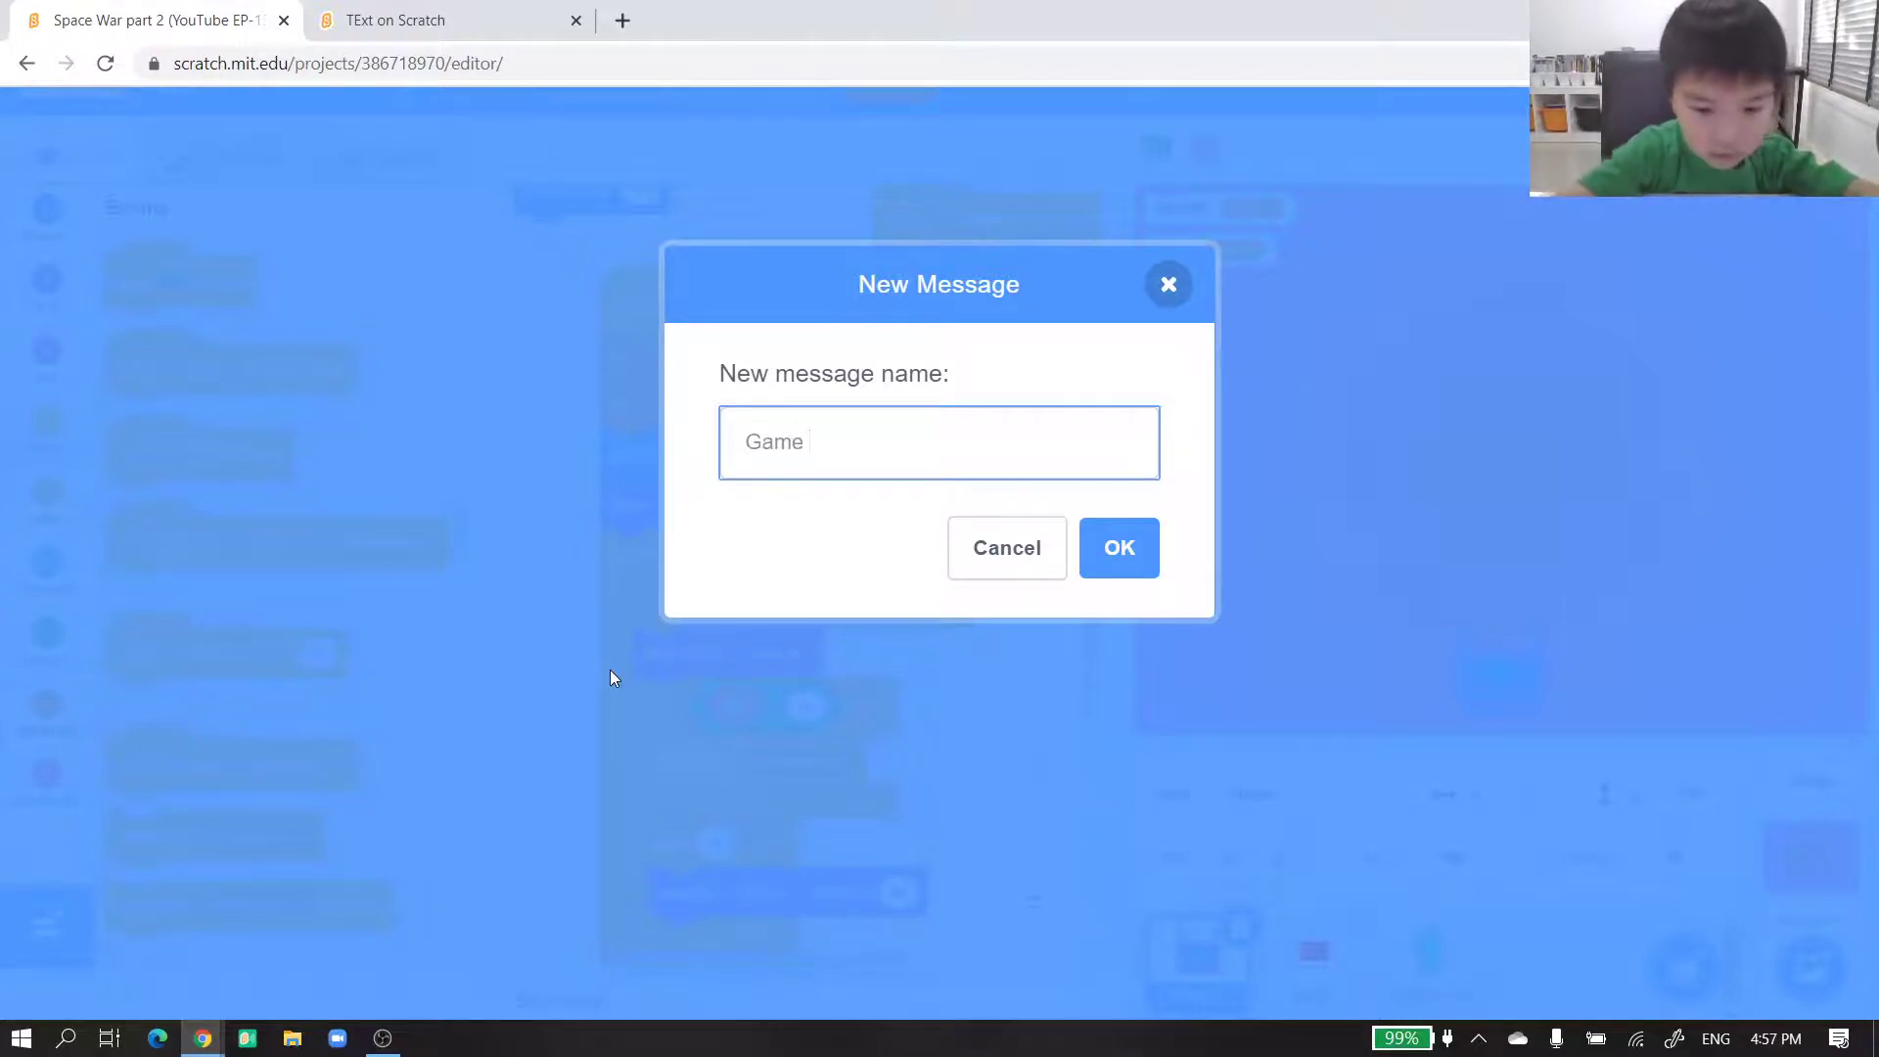
type("Ovw")
key("BackSpace")
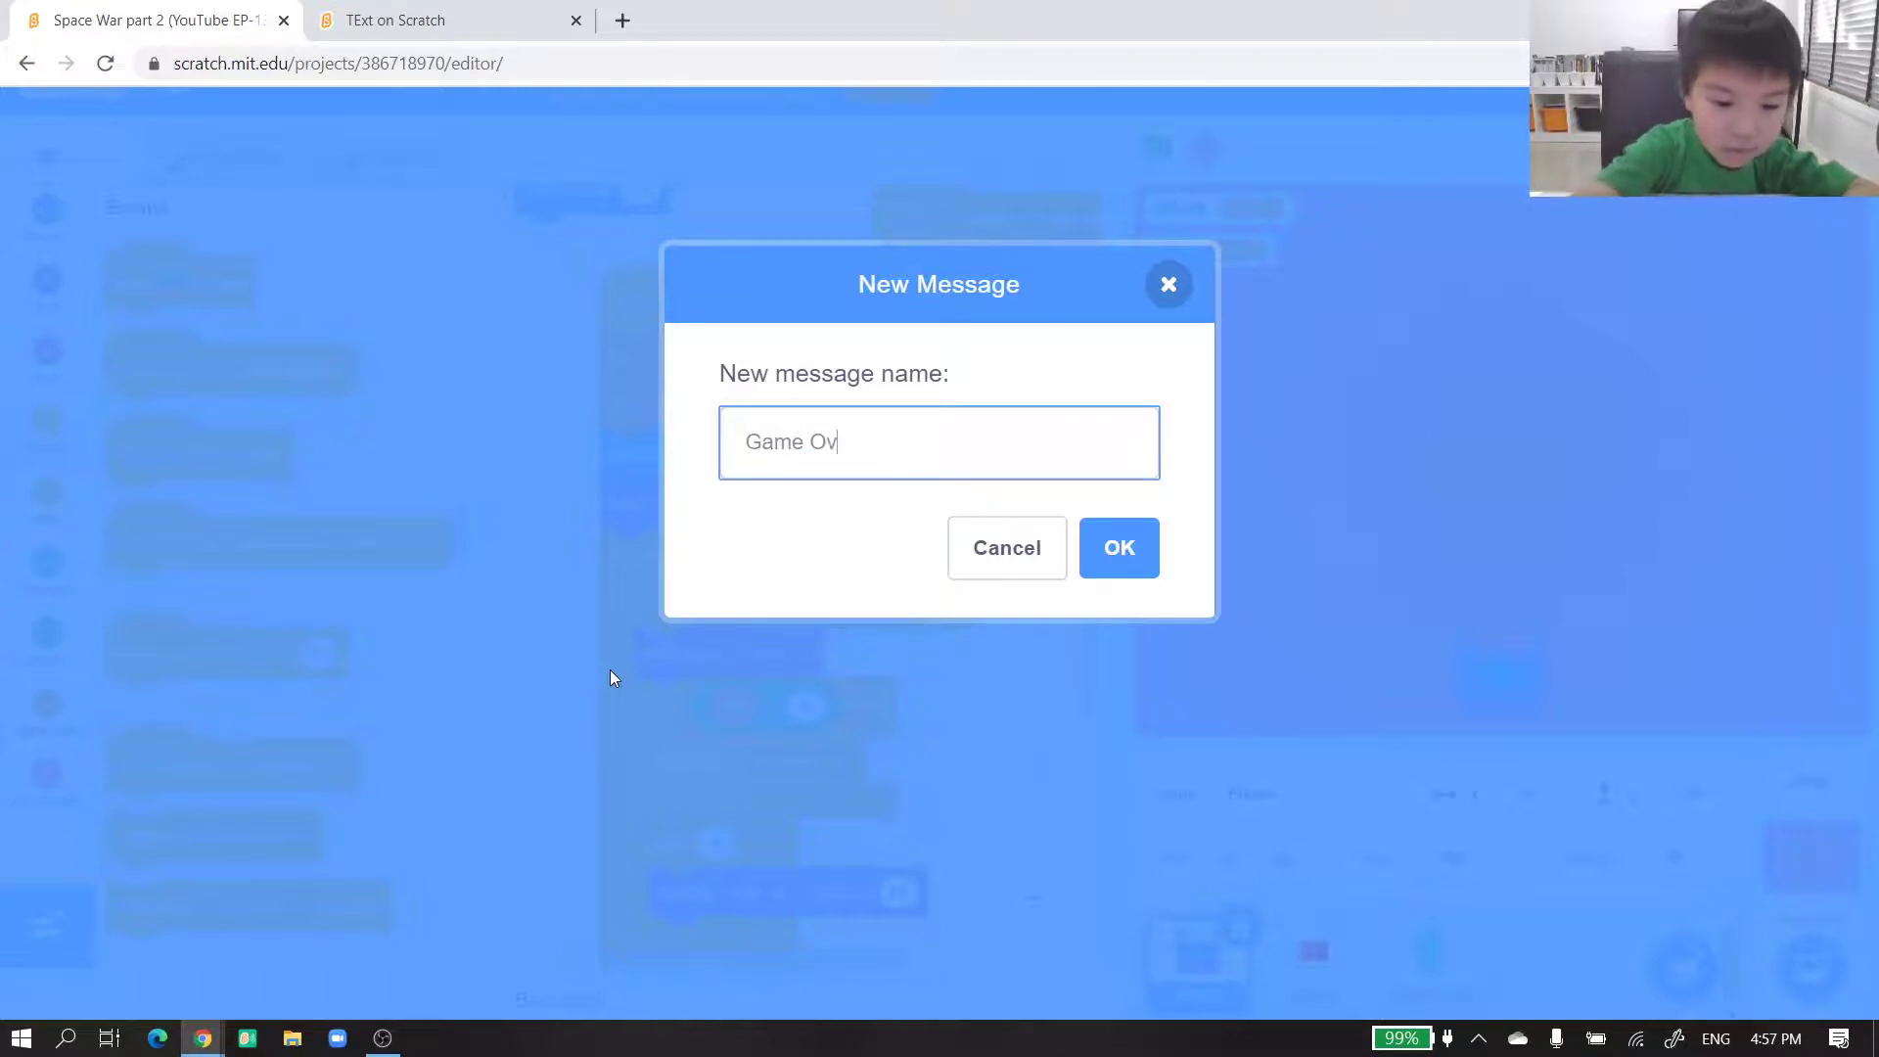
type("er")
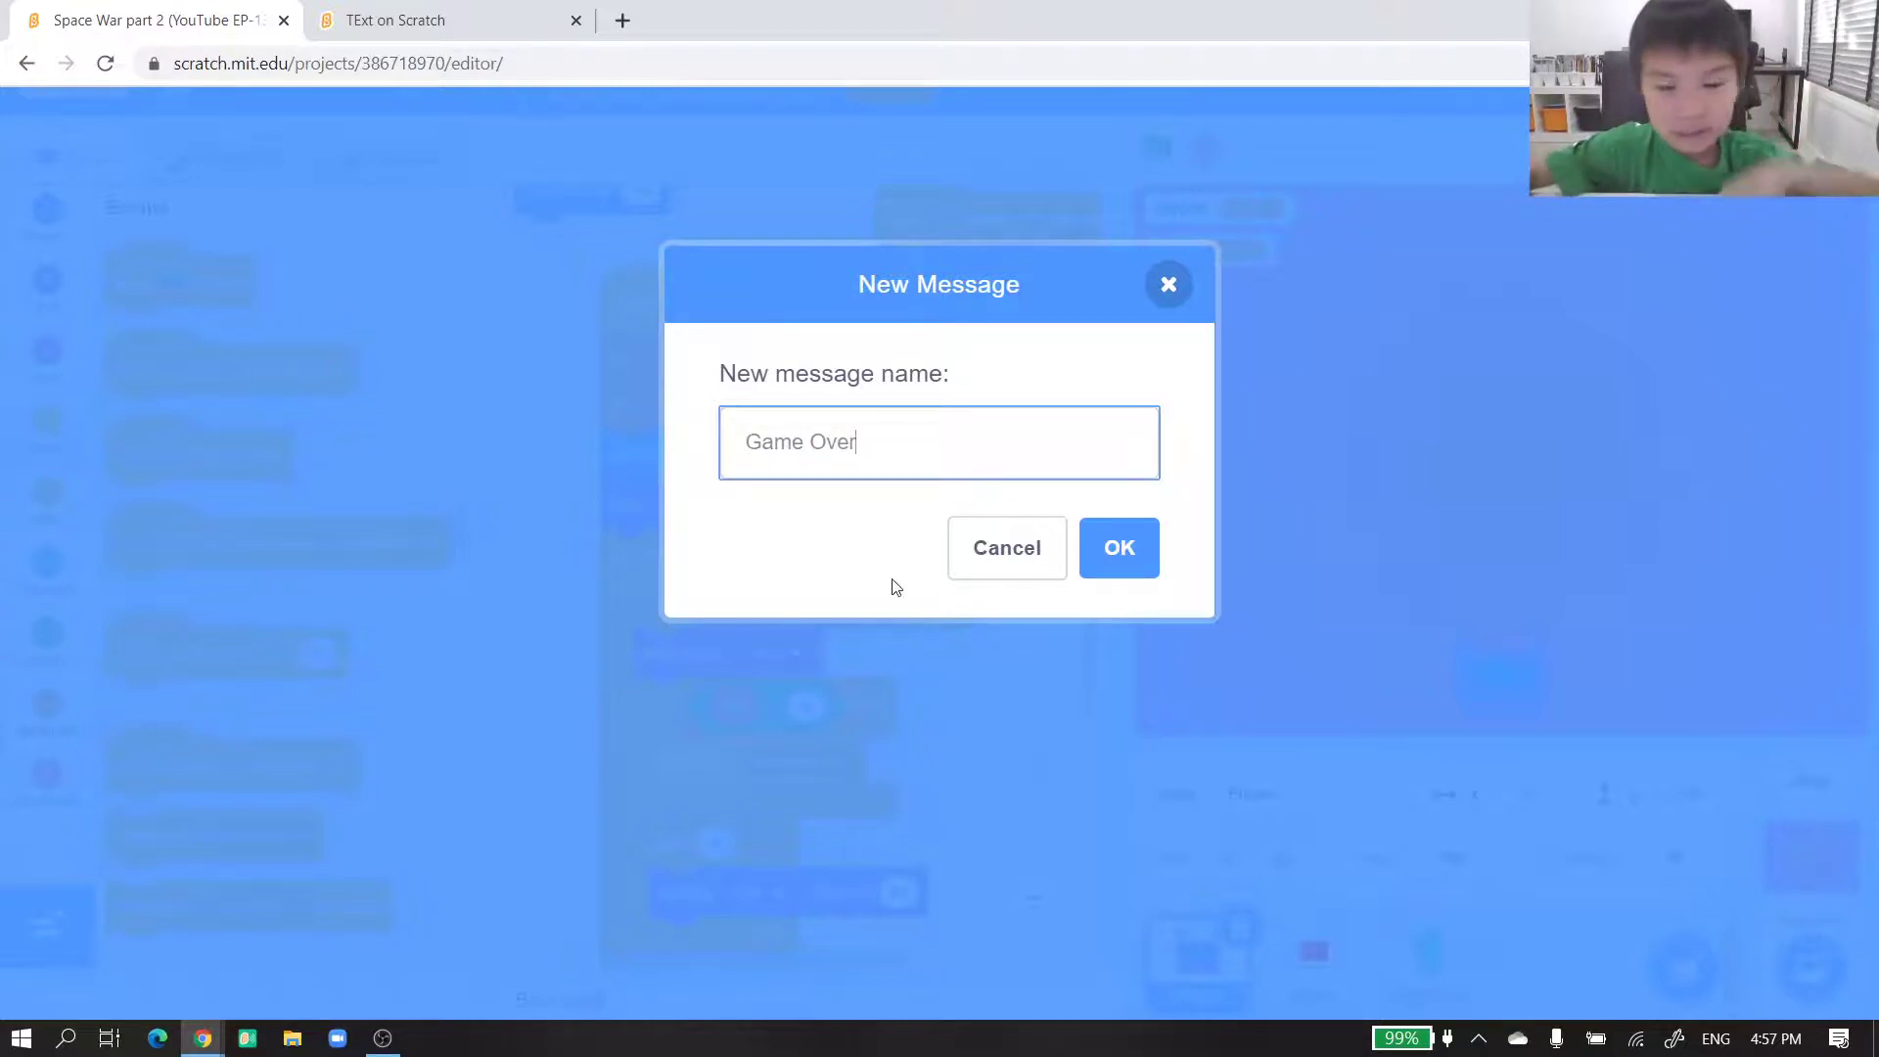
left_click(1118, 547)
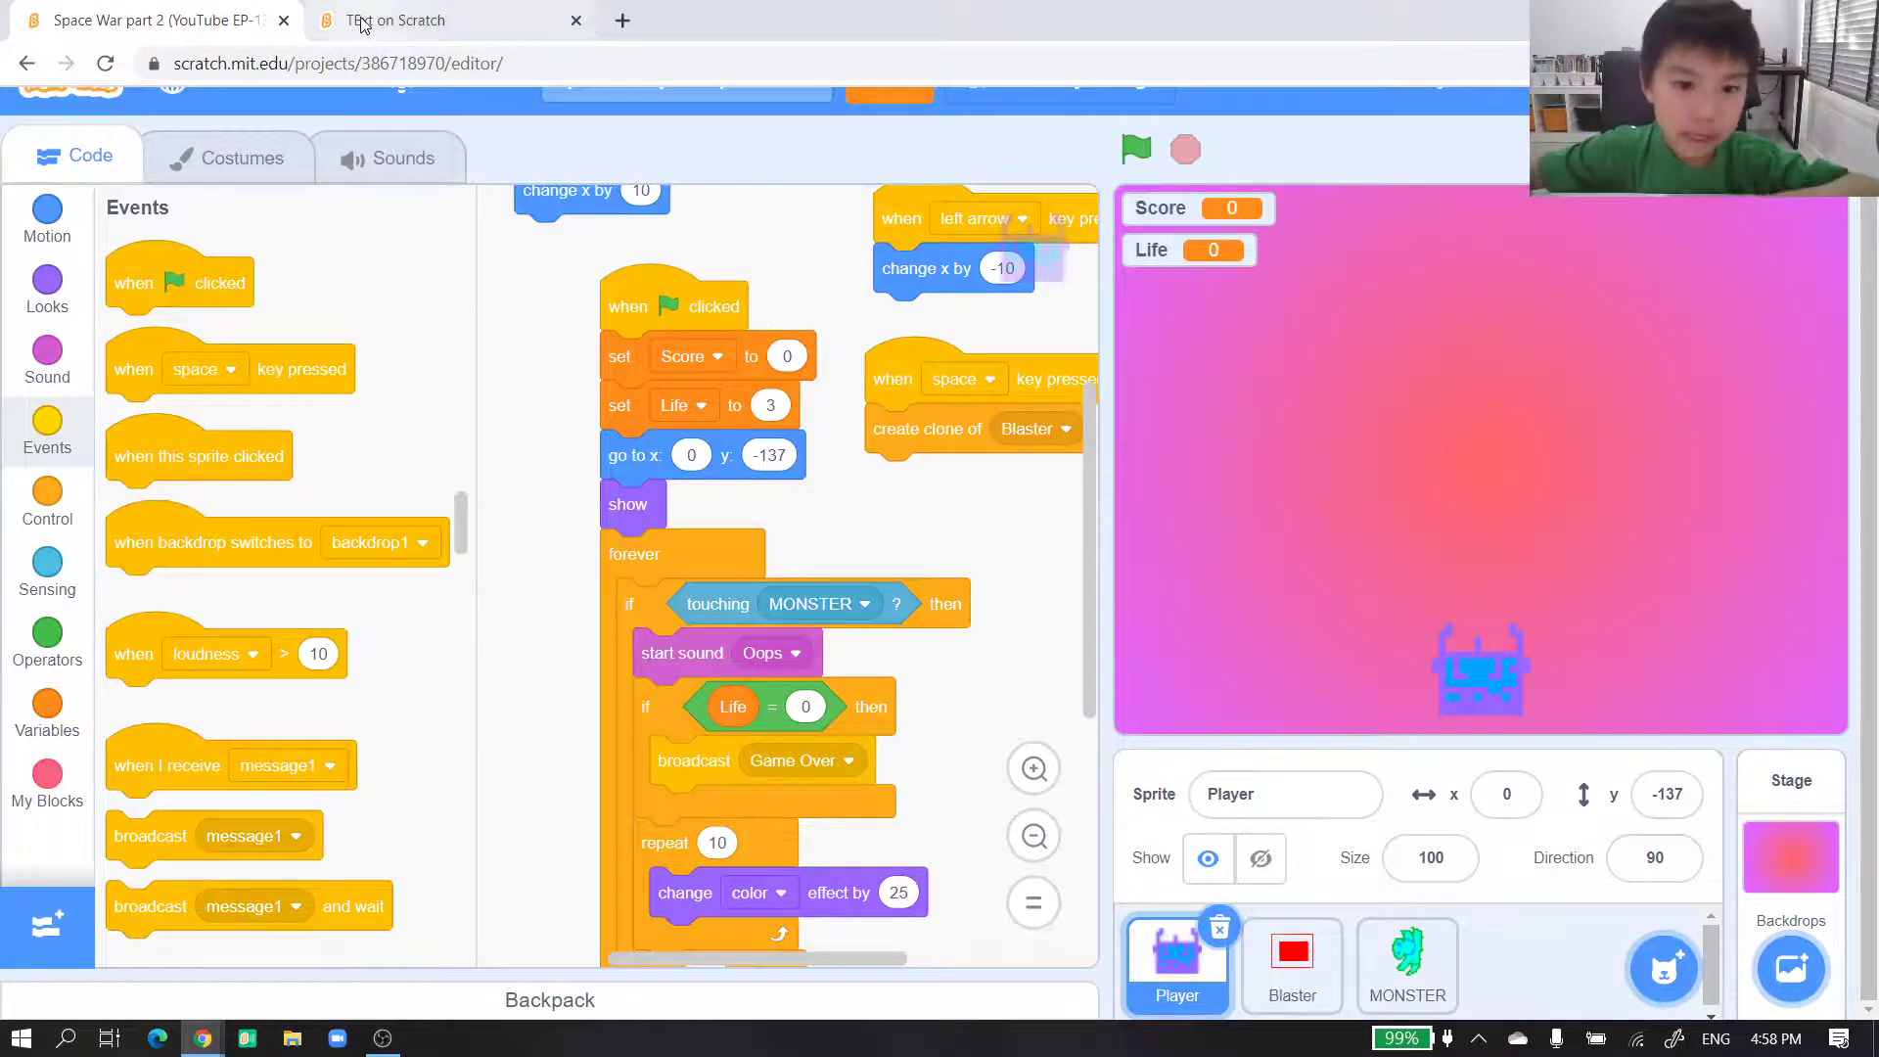
left_click(397, 19)
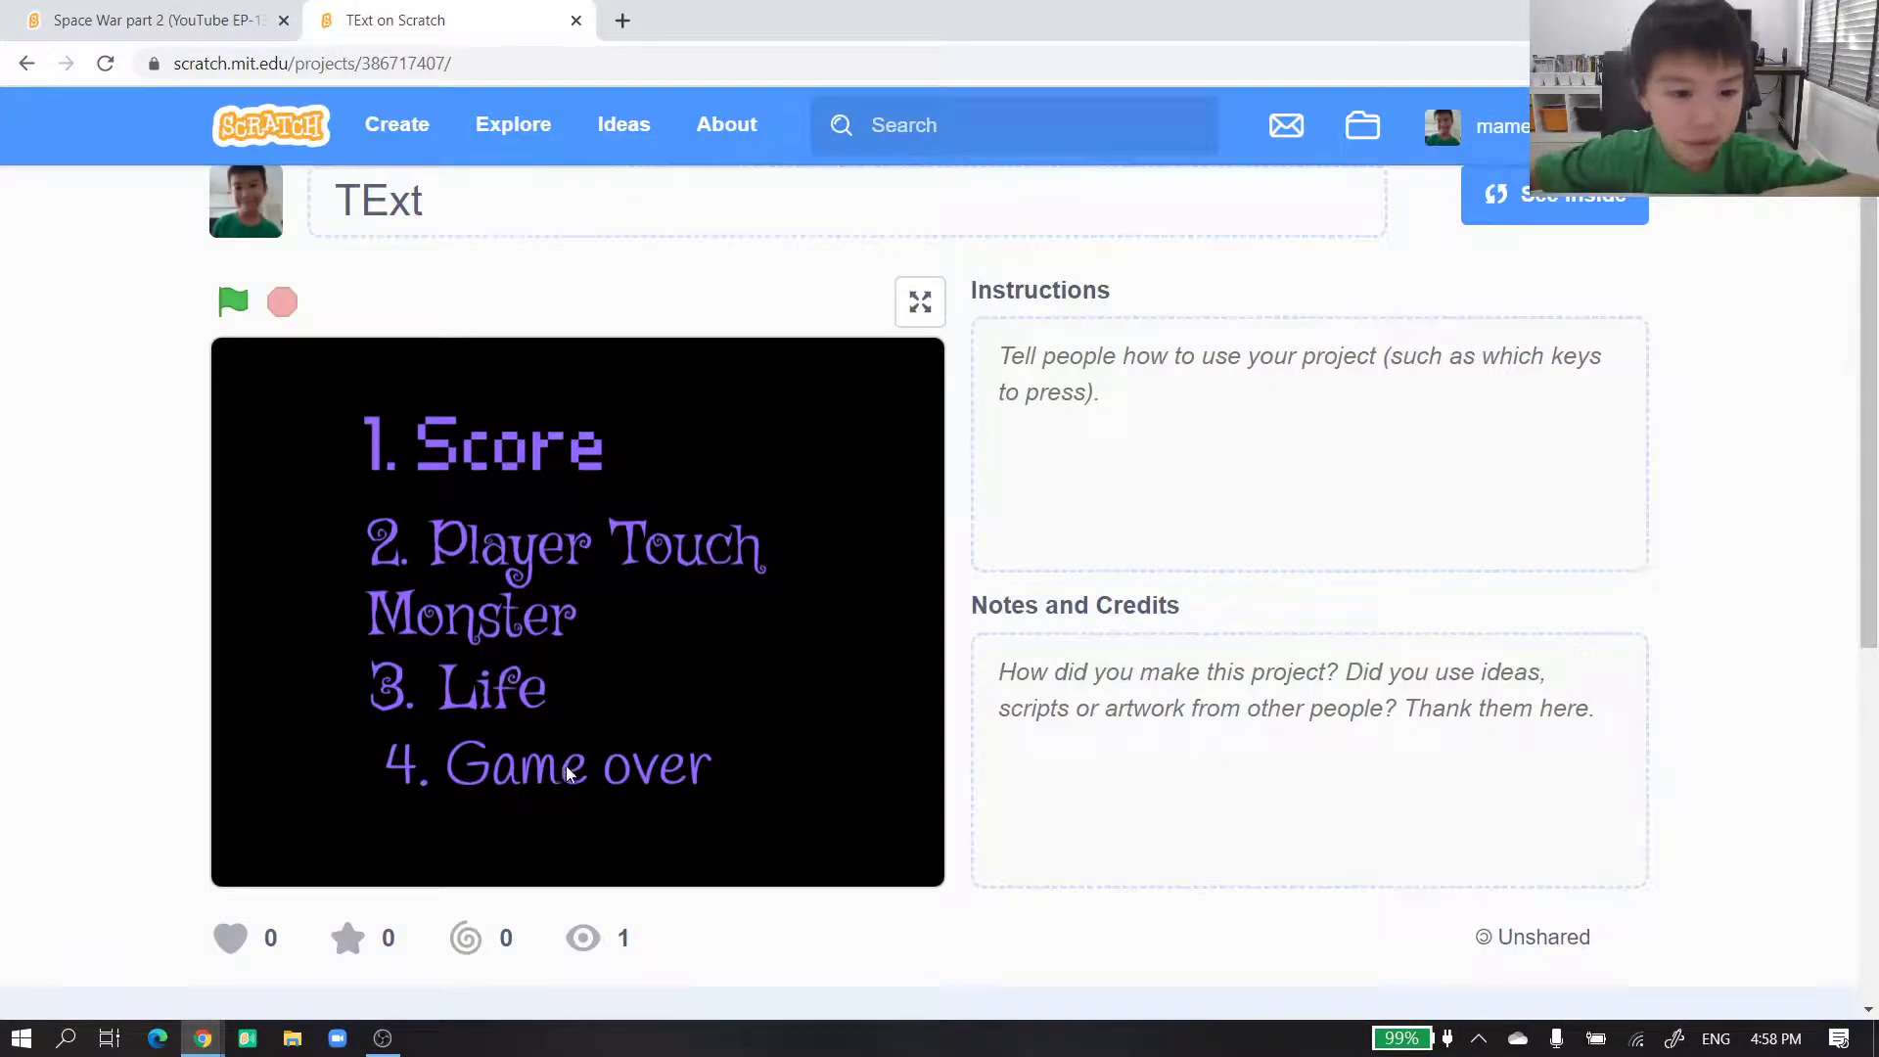
left_click(155, 20)
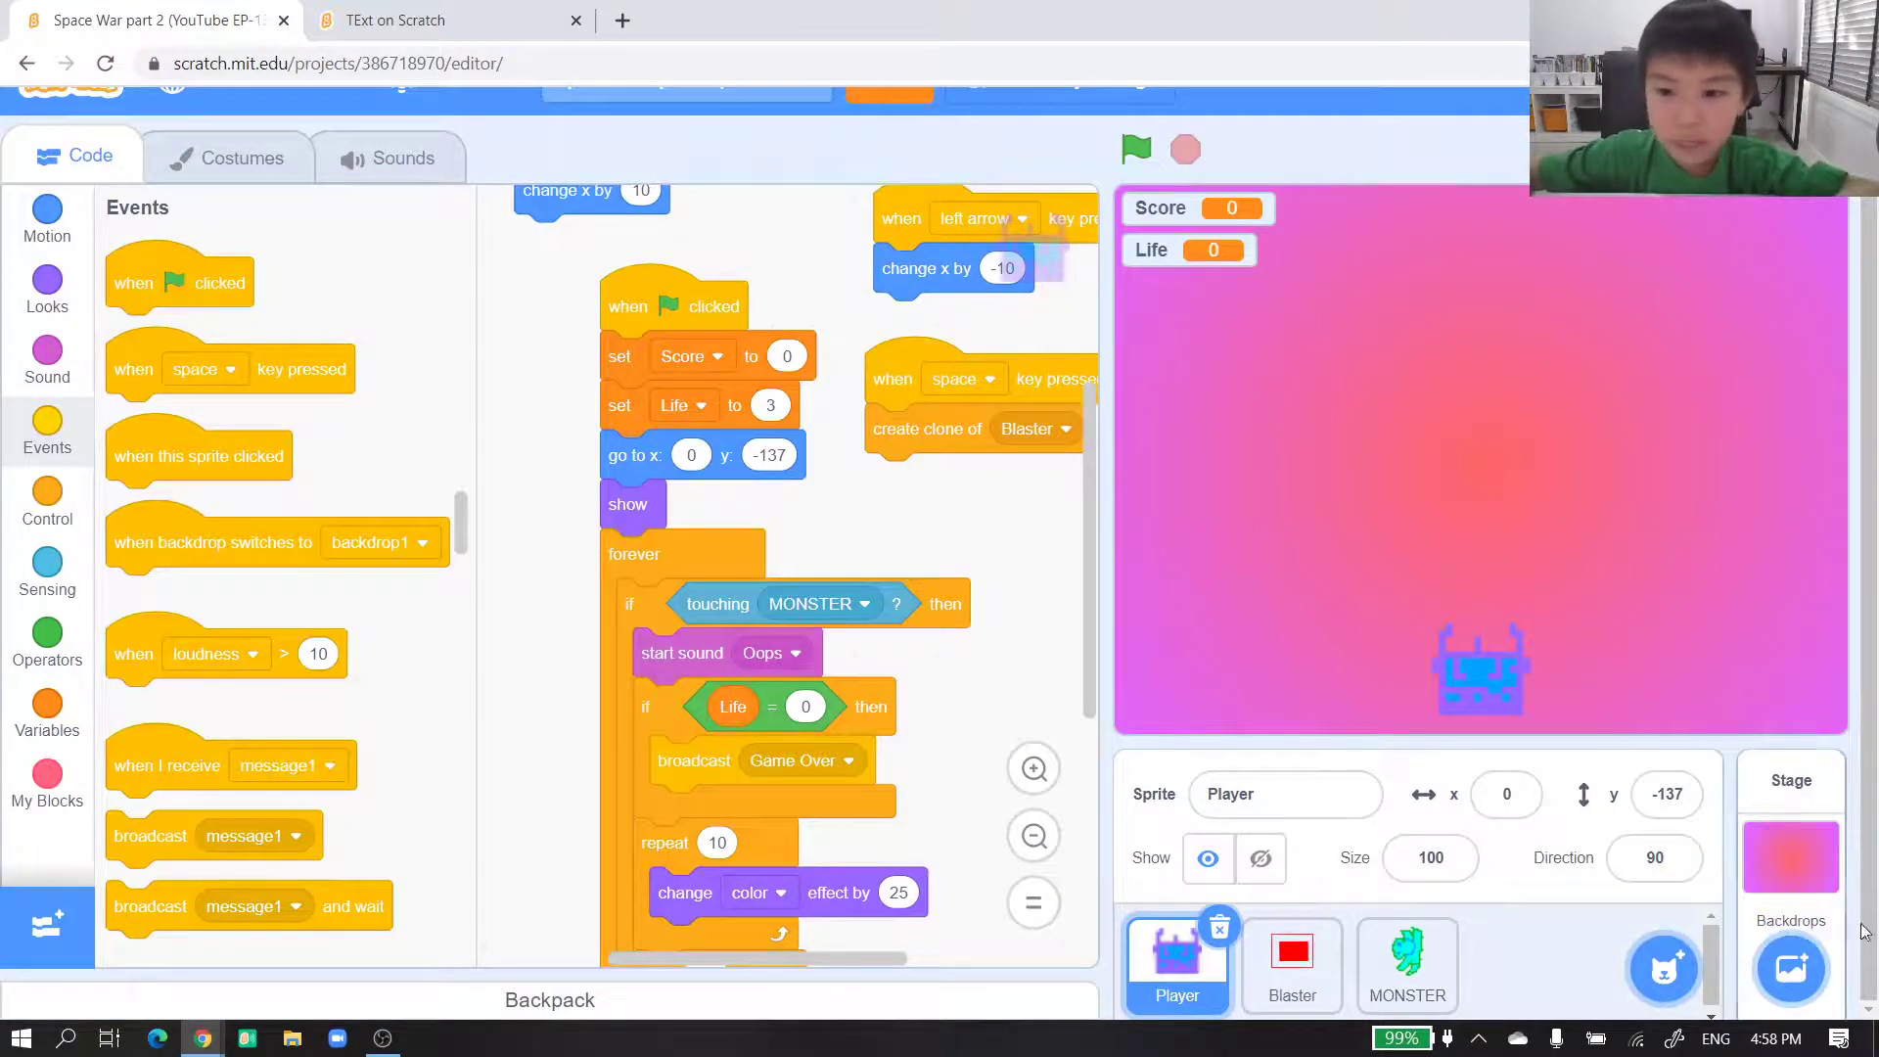
- On the Stage, put 'switch backdrop to backdrop1' under the green flag and add a 'when I receive Game Over' hat
left_click(1791, 860)
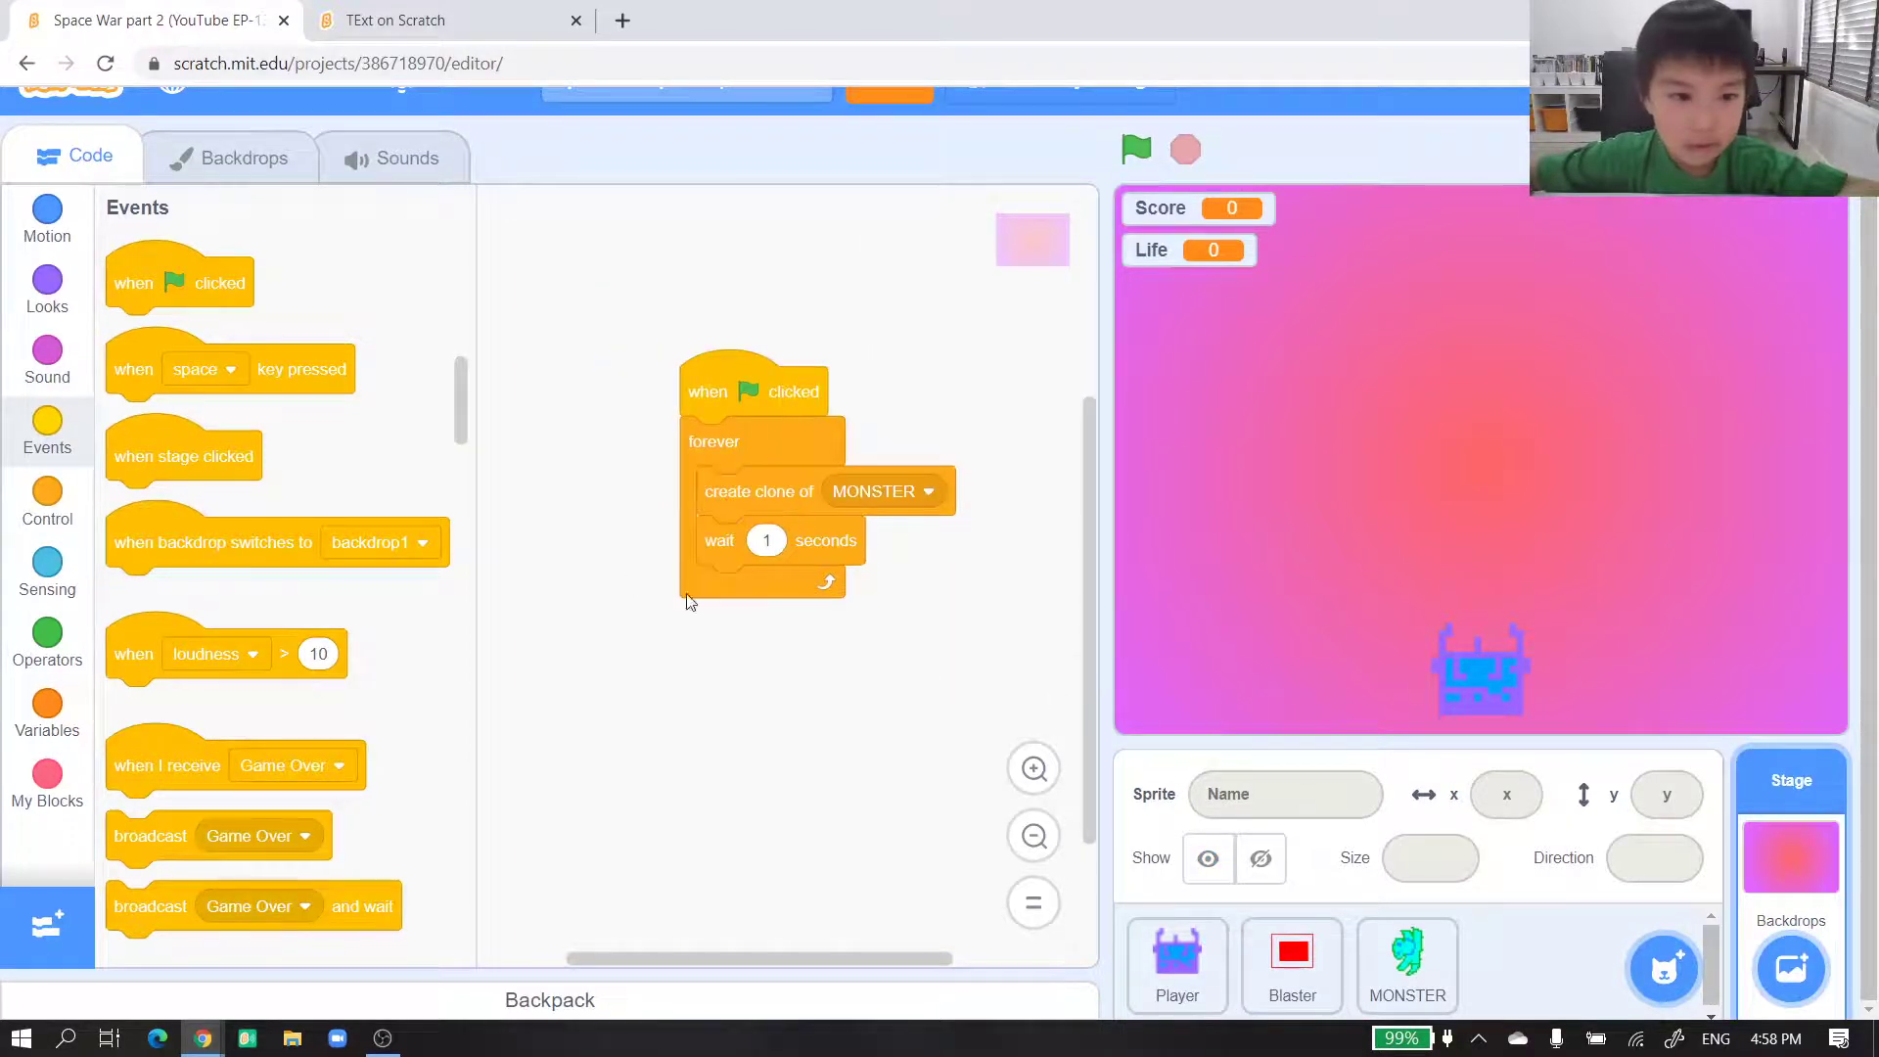
left_click(47, 287)
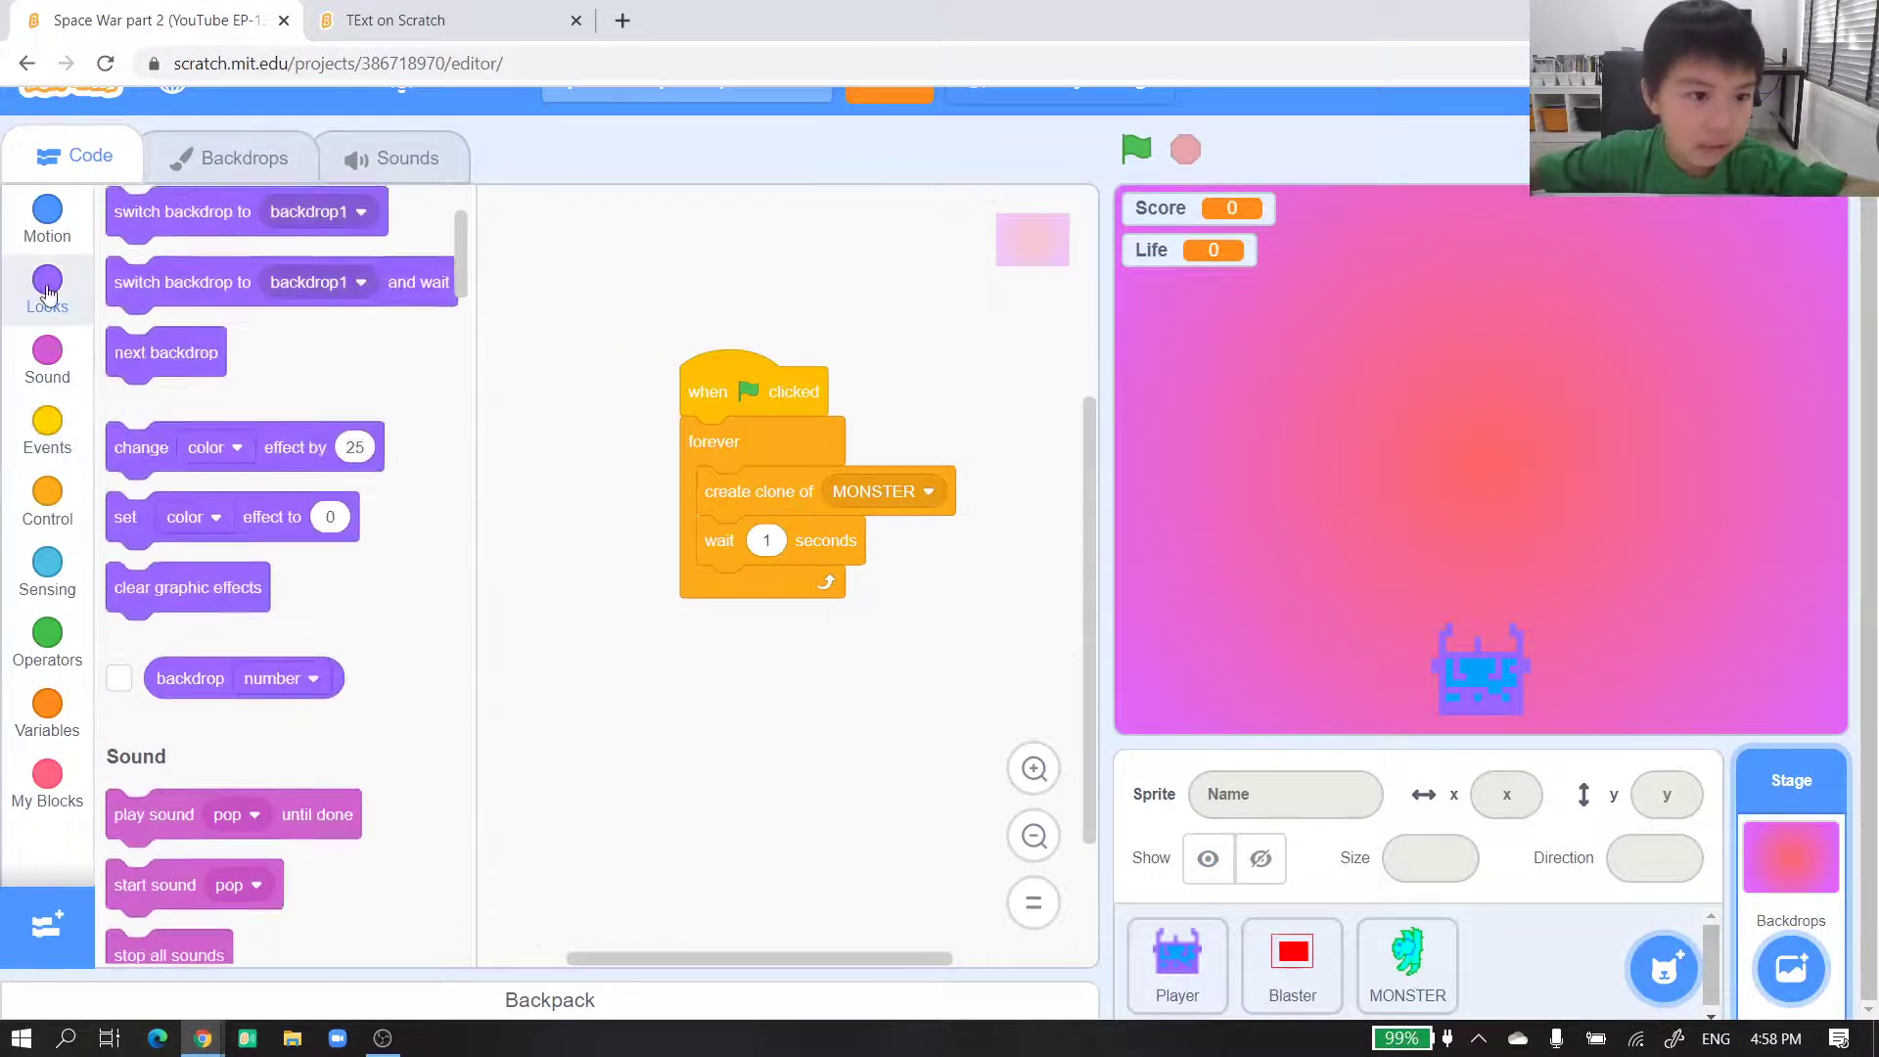
left_click_drag(200, 266, 774, 437)
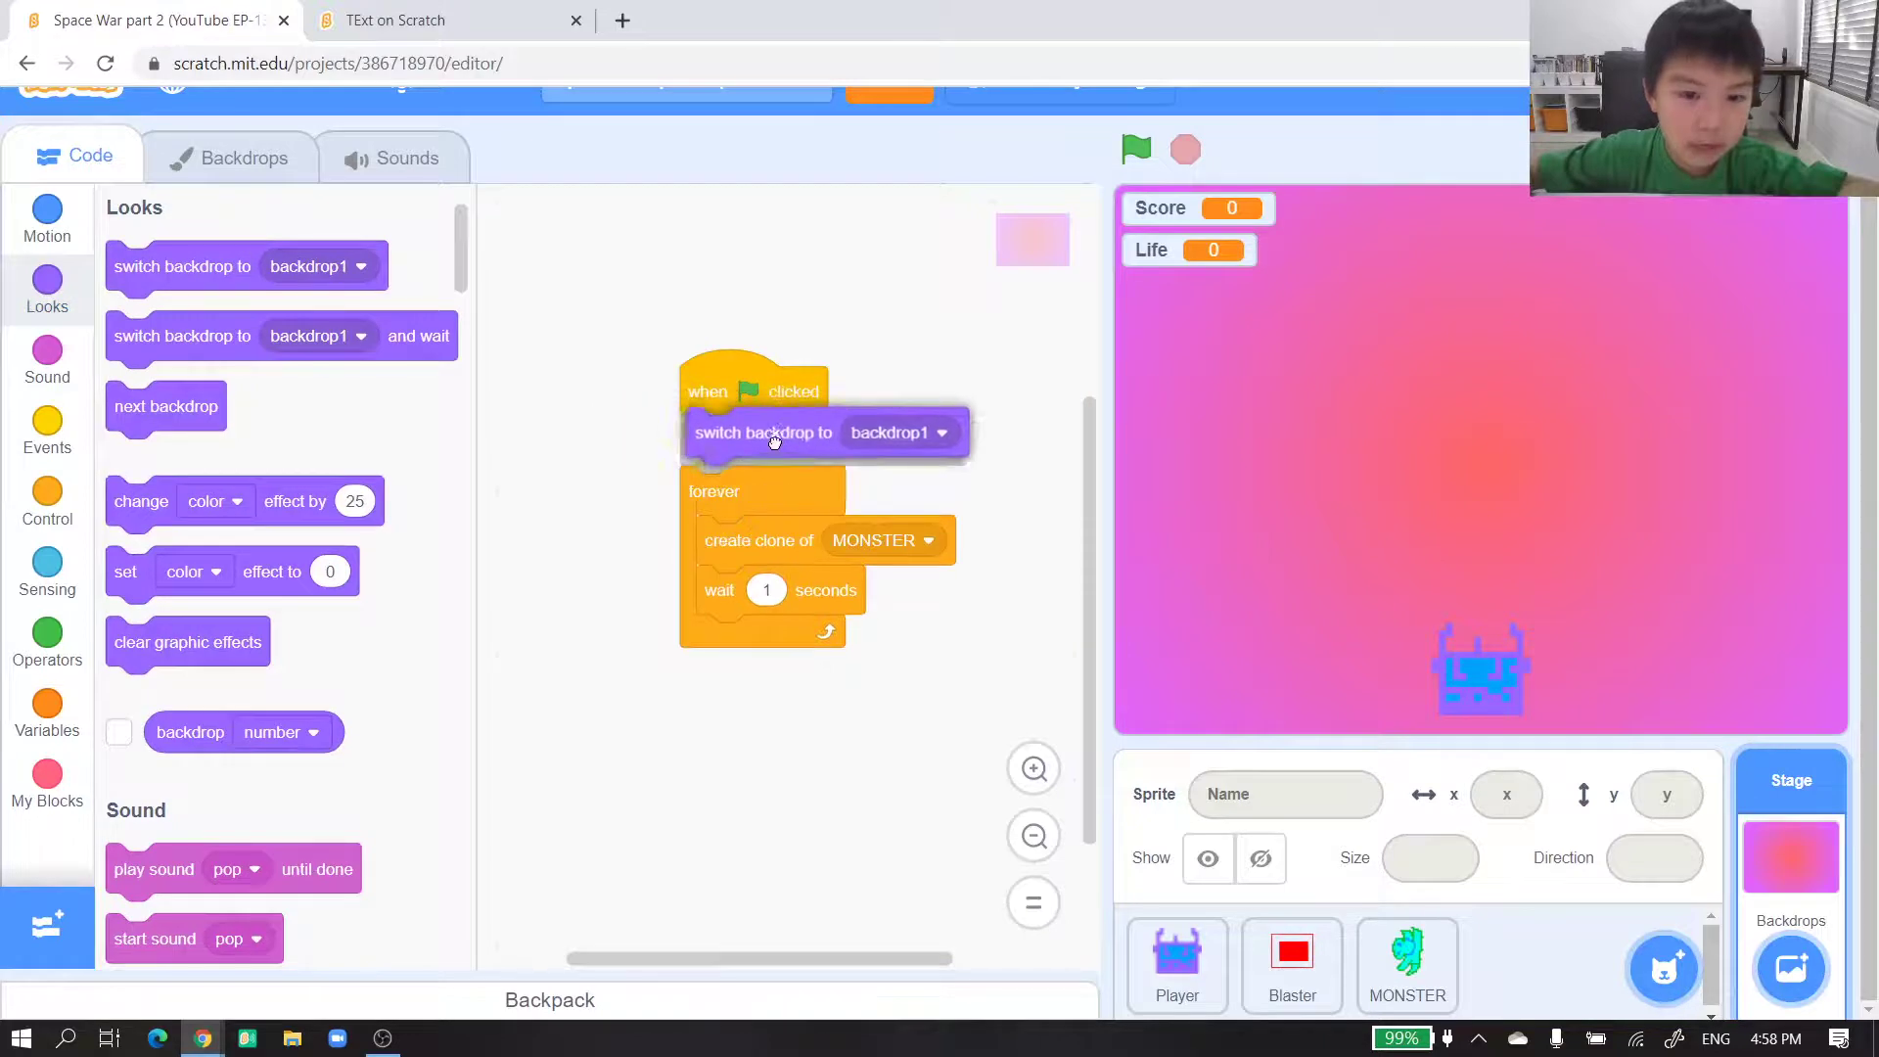
scroll(774, 437, "down", 3)
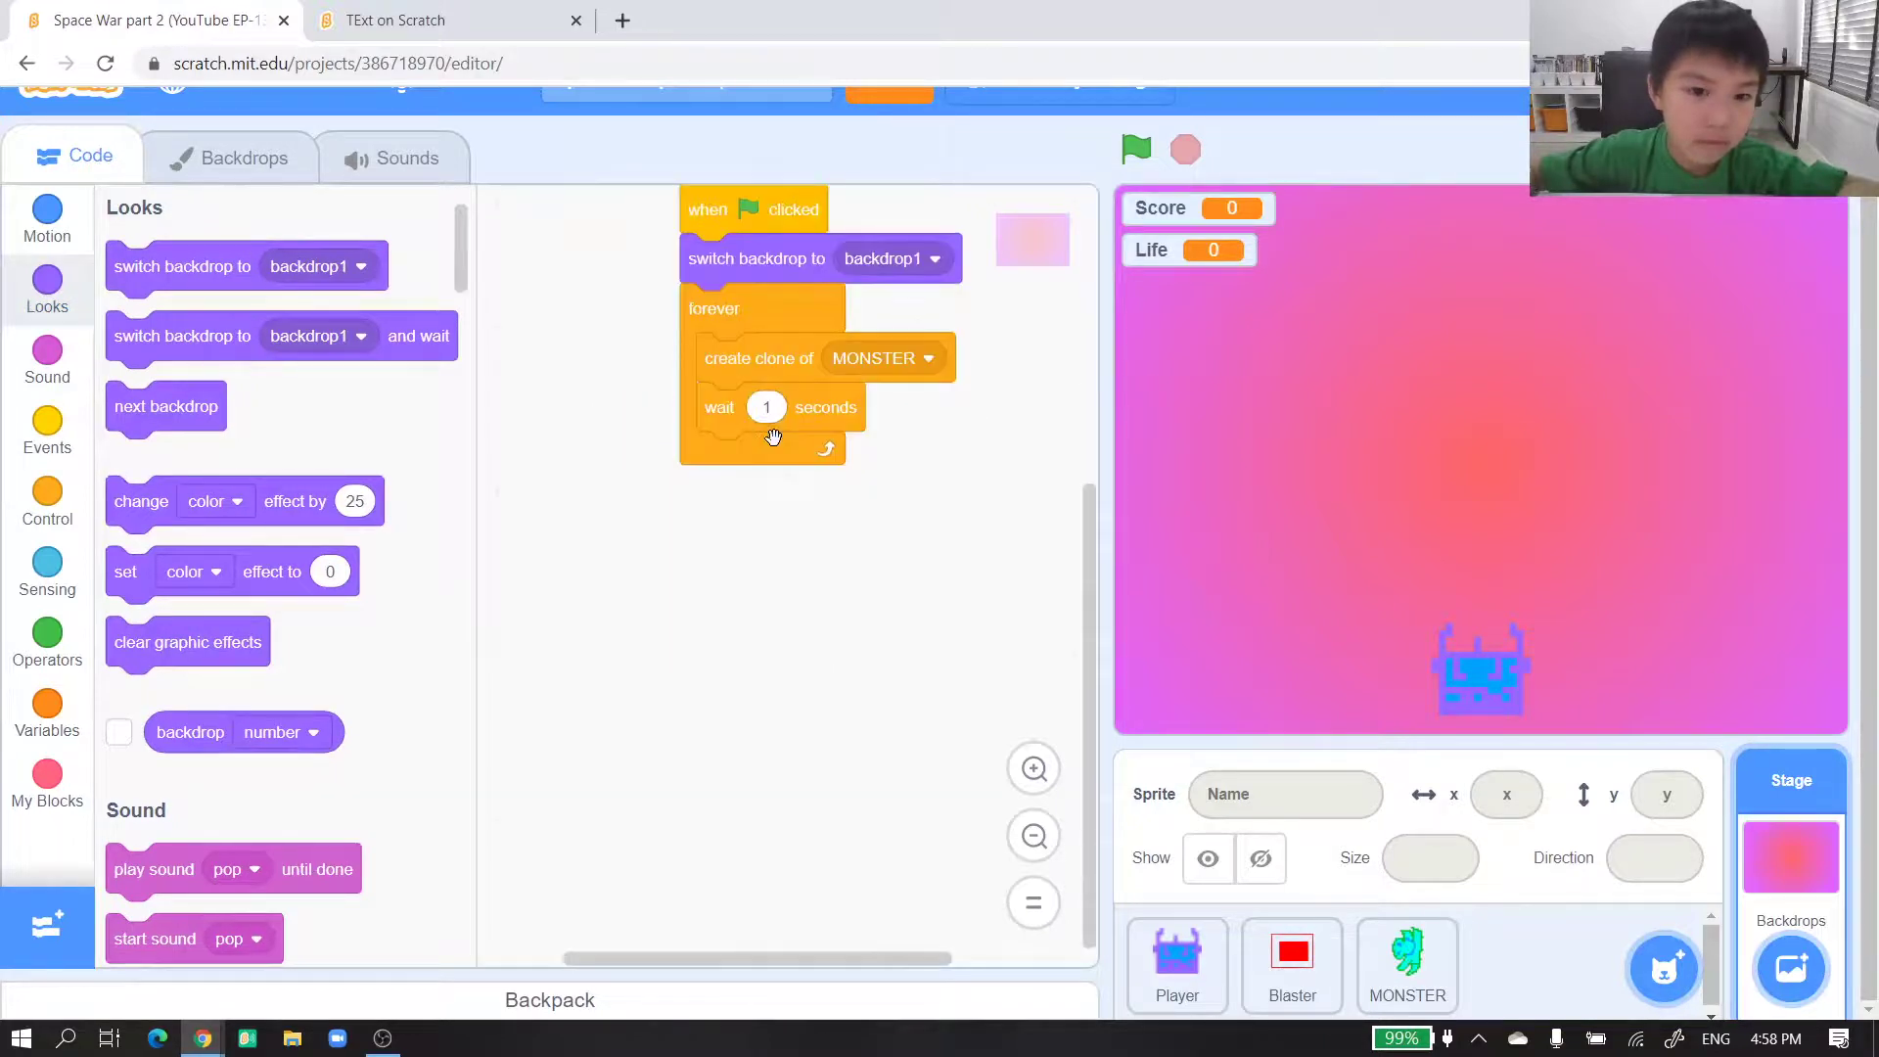
left_click(47, 425)
left_click_drag(165, 765, 738, 558)
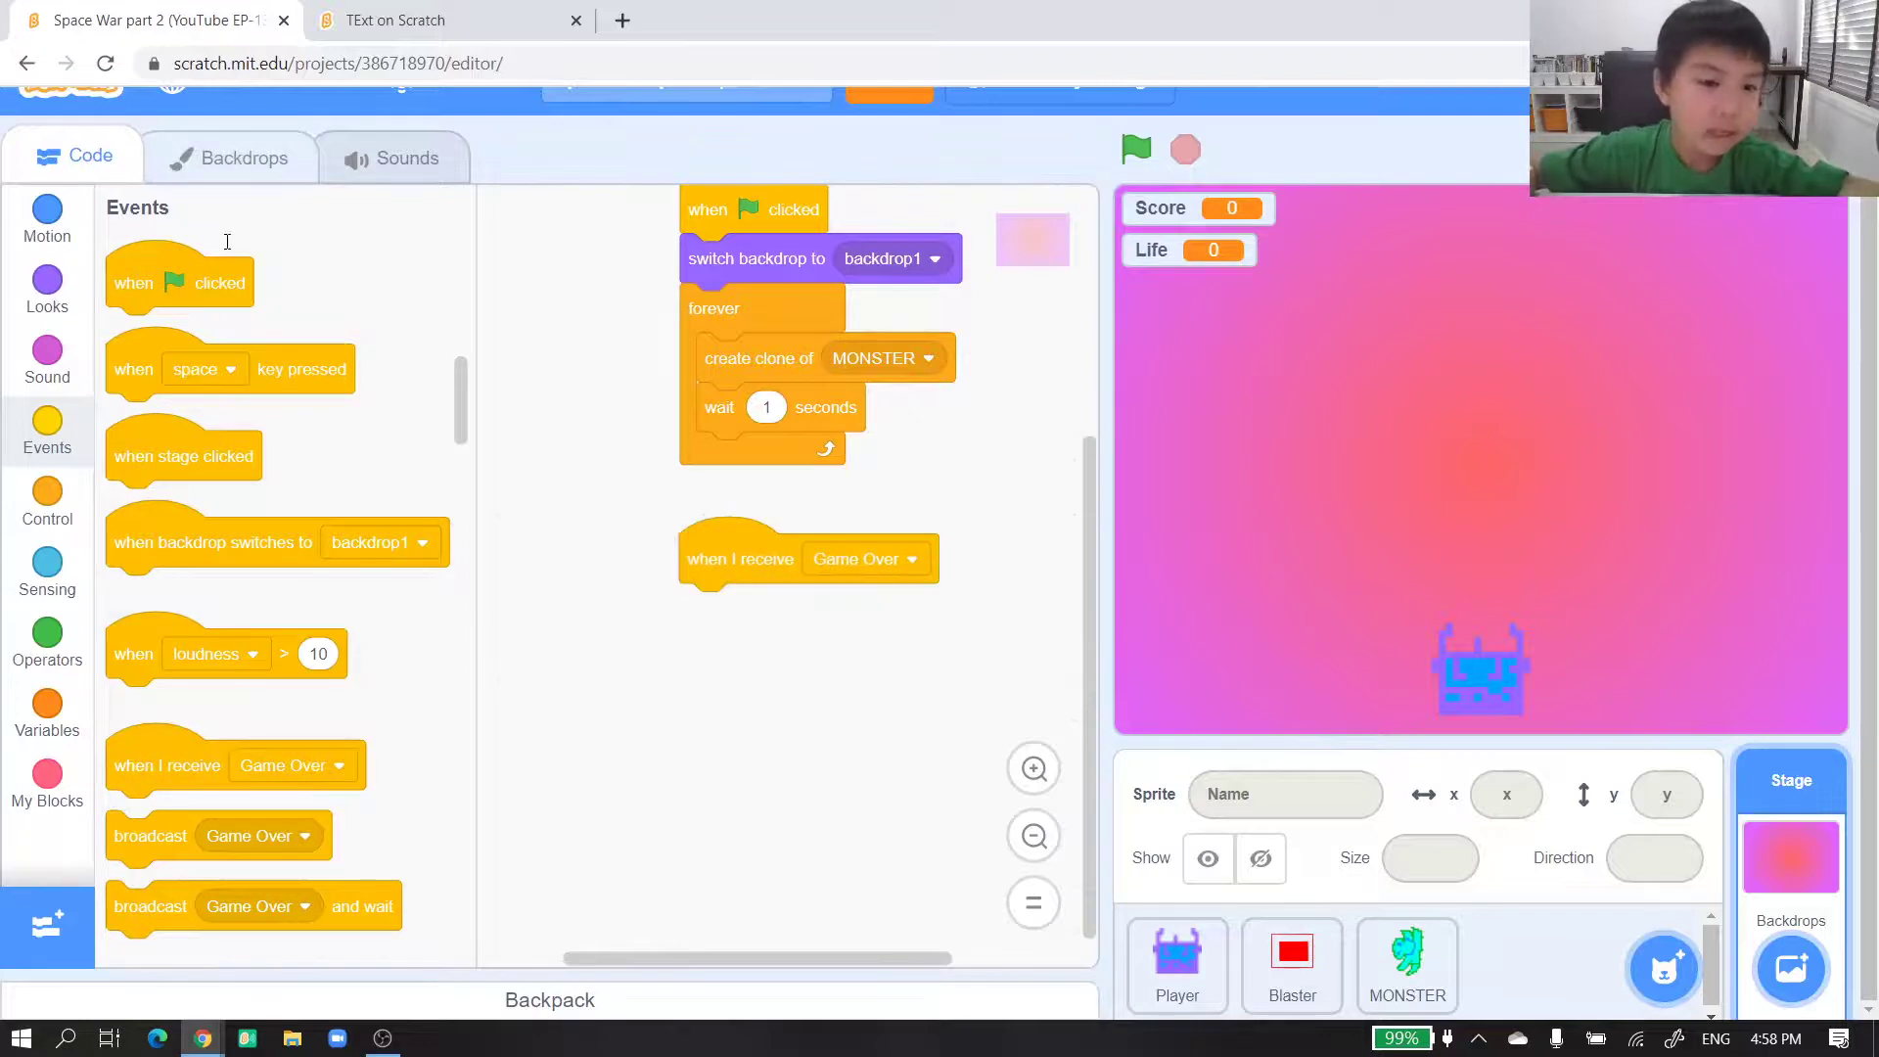
- Duplicate backdrop1 as backdrop2 and set up the Text tool with white fill
left_click(236, 157)
right_click(35, 273)
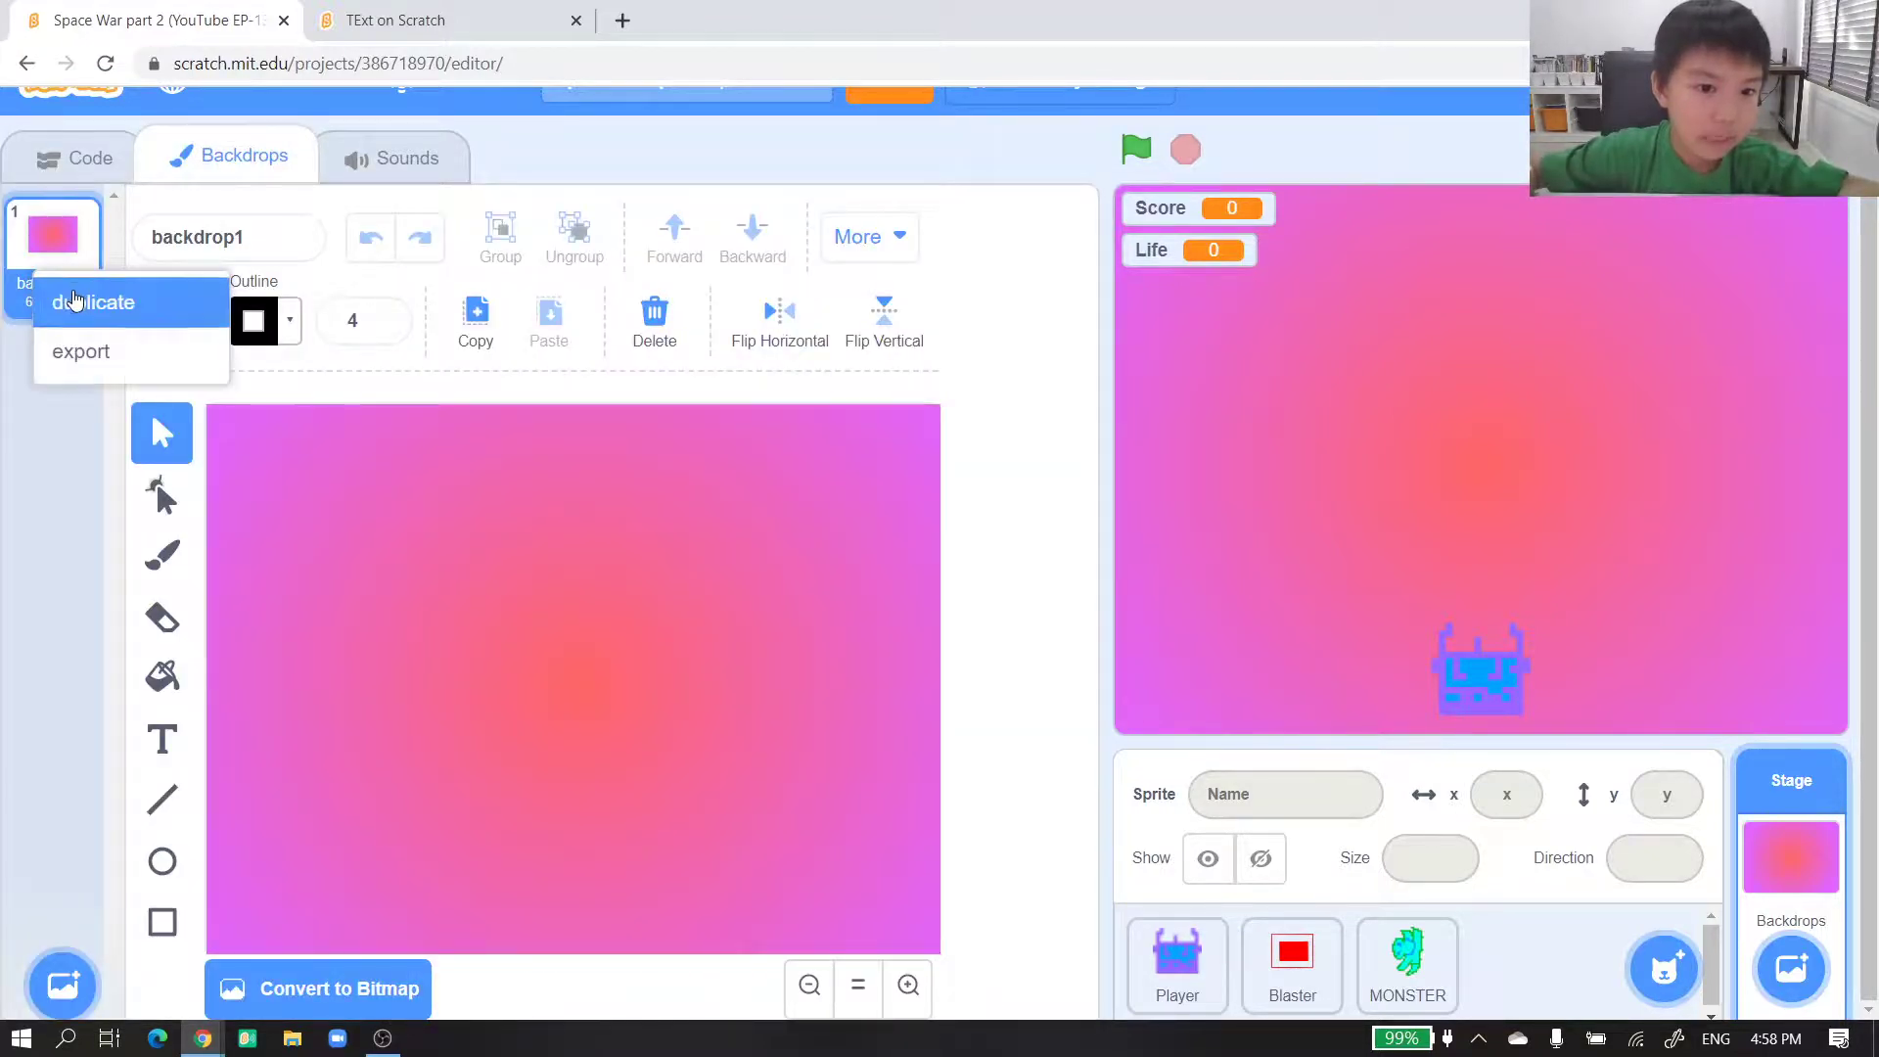
left_click(88, 302)
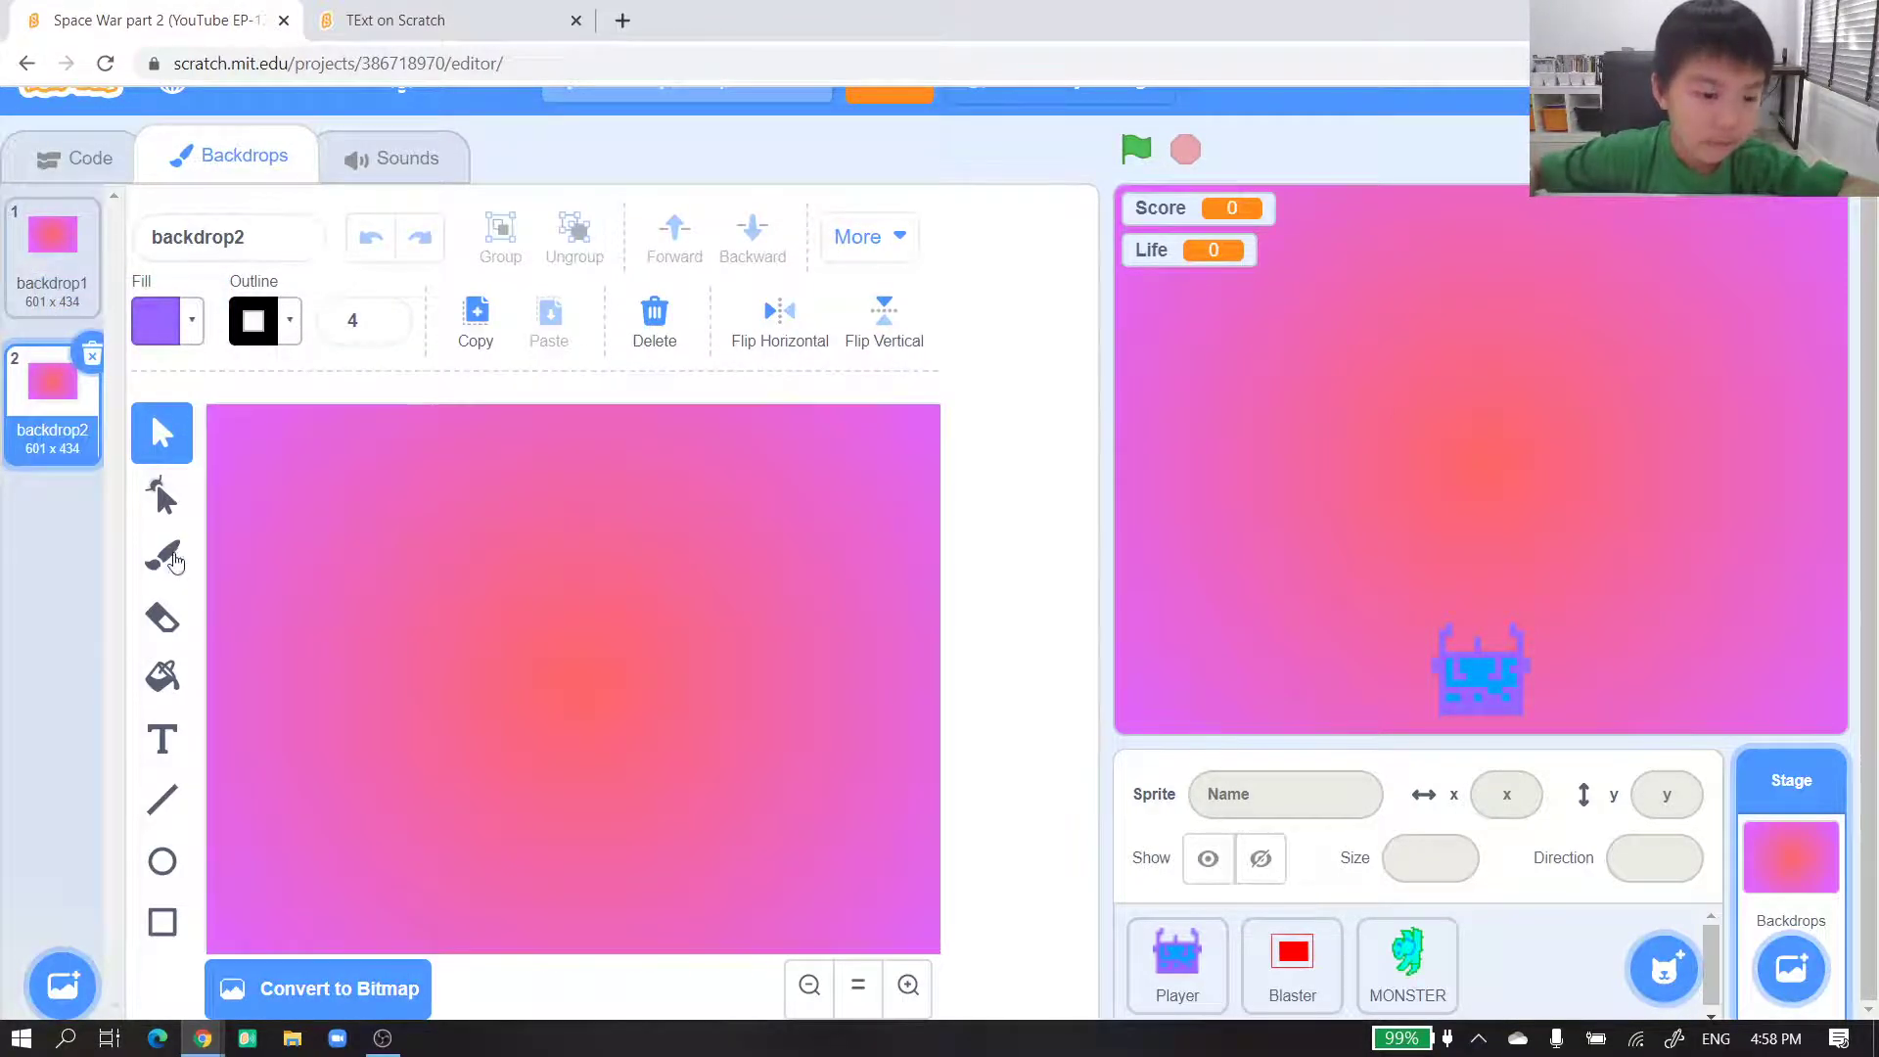
left_click(158, 742)
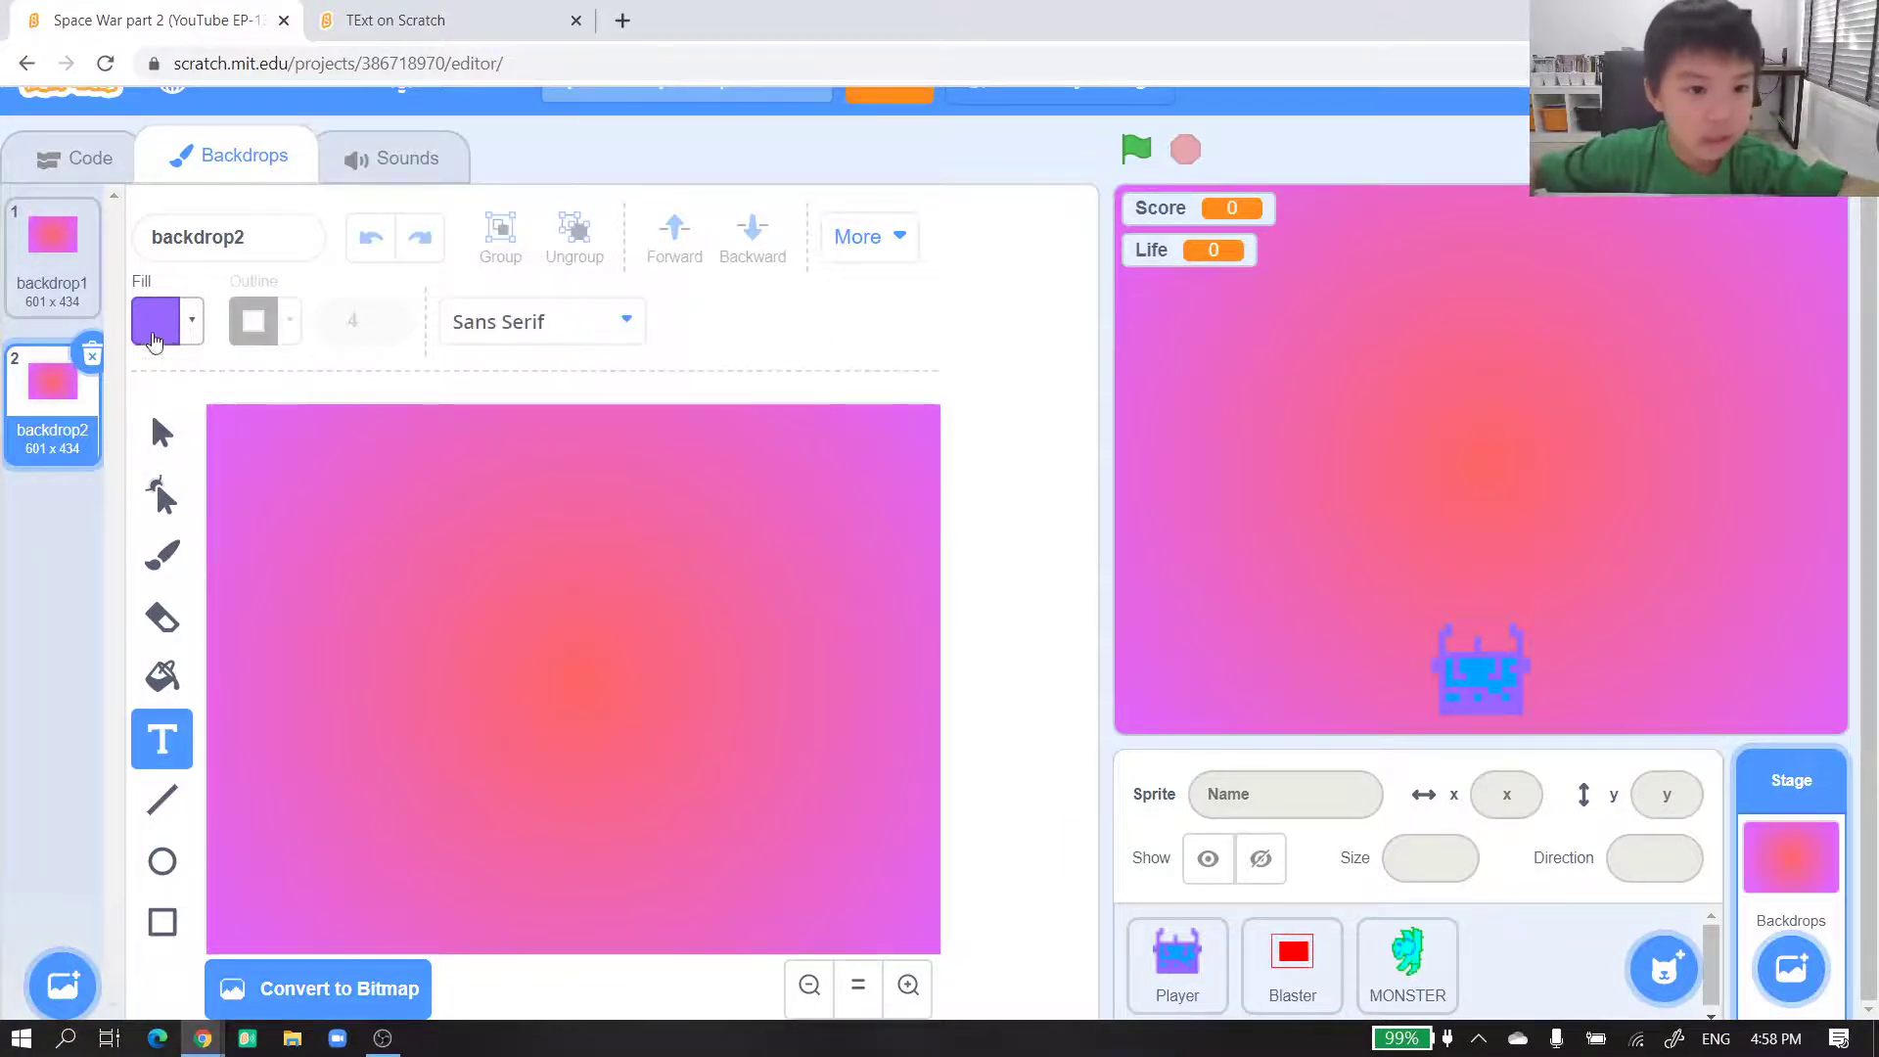
left_click(158, 320)
left_click_drag(185, 523, 60, 528)
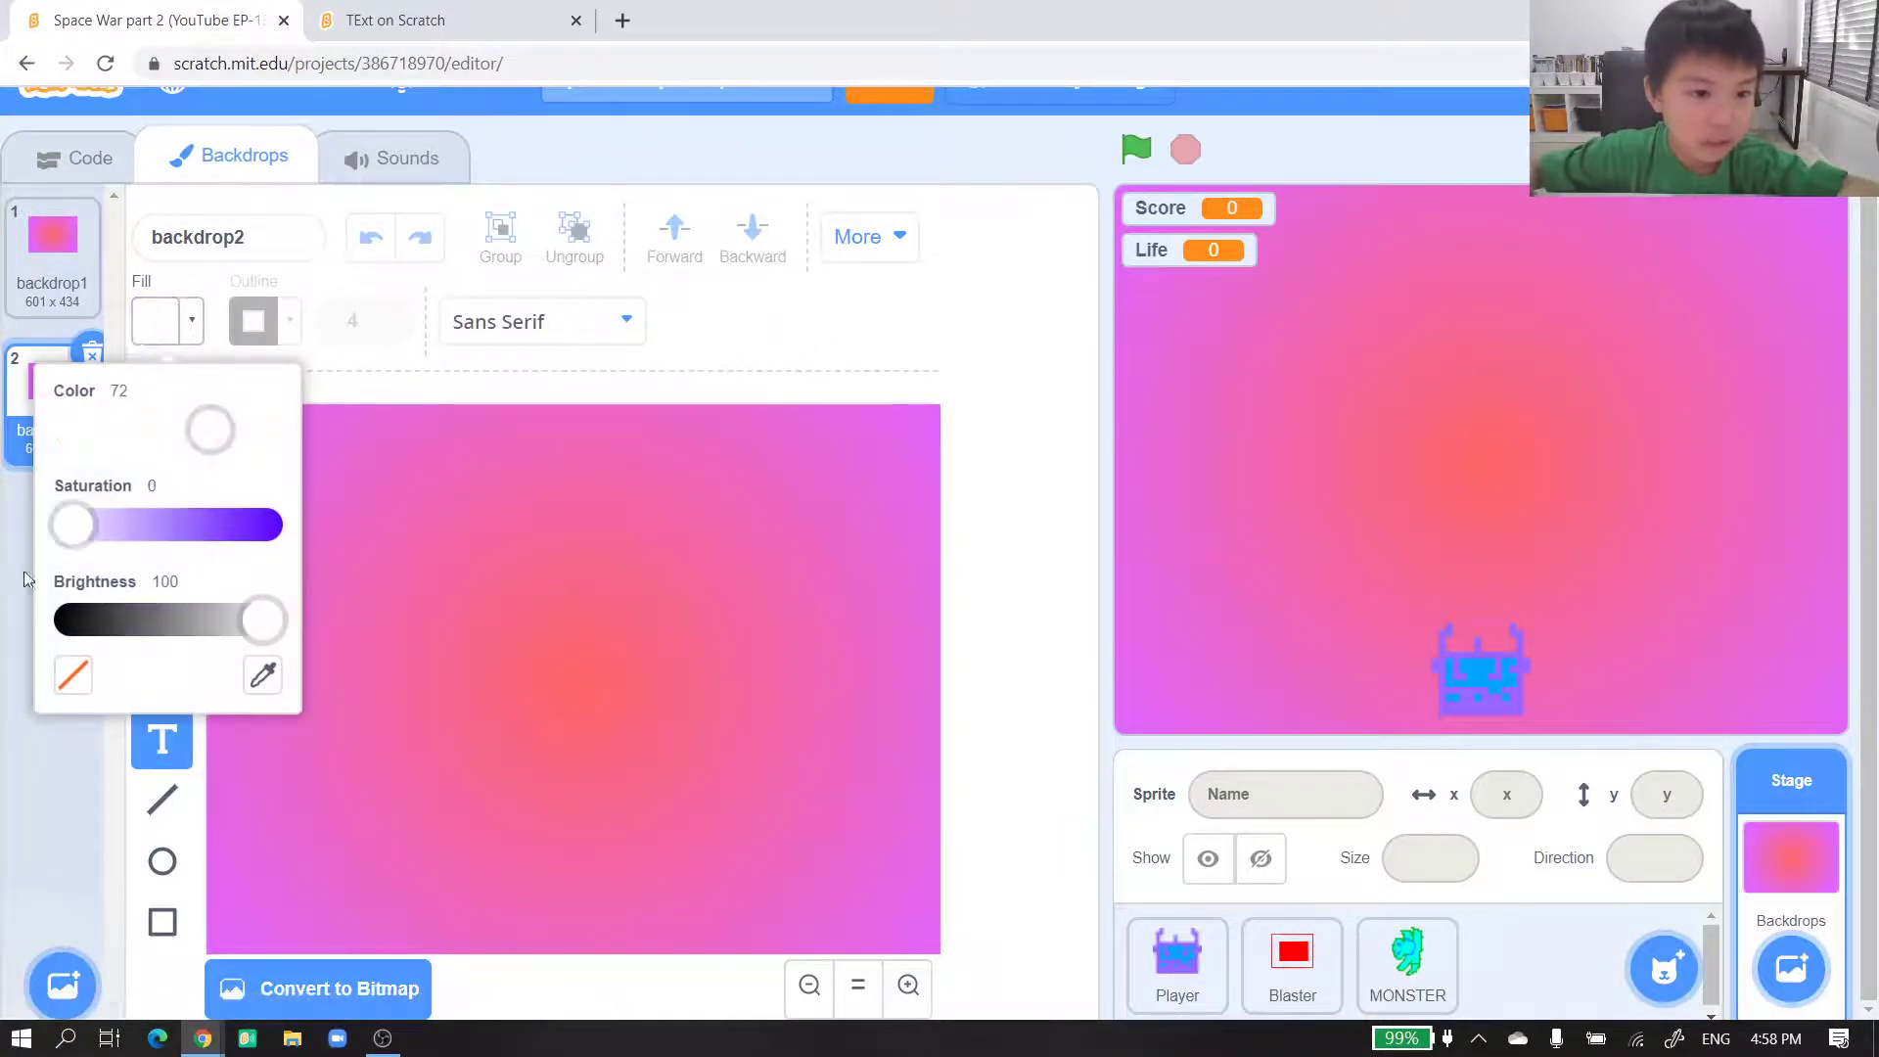
left_click(81, 745)
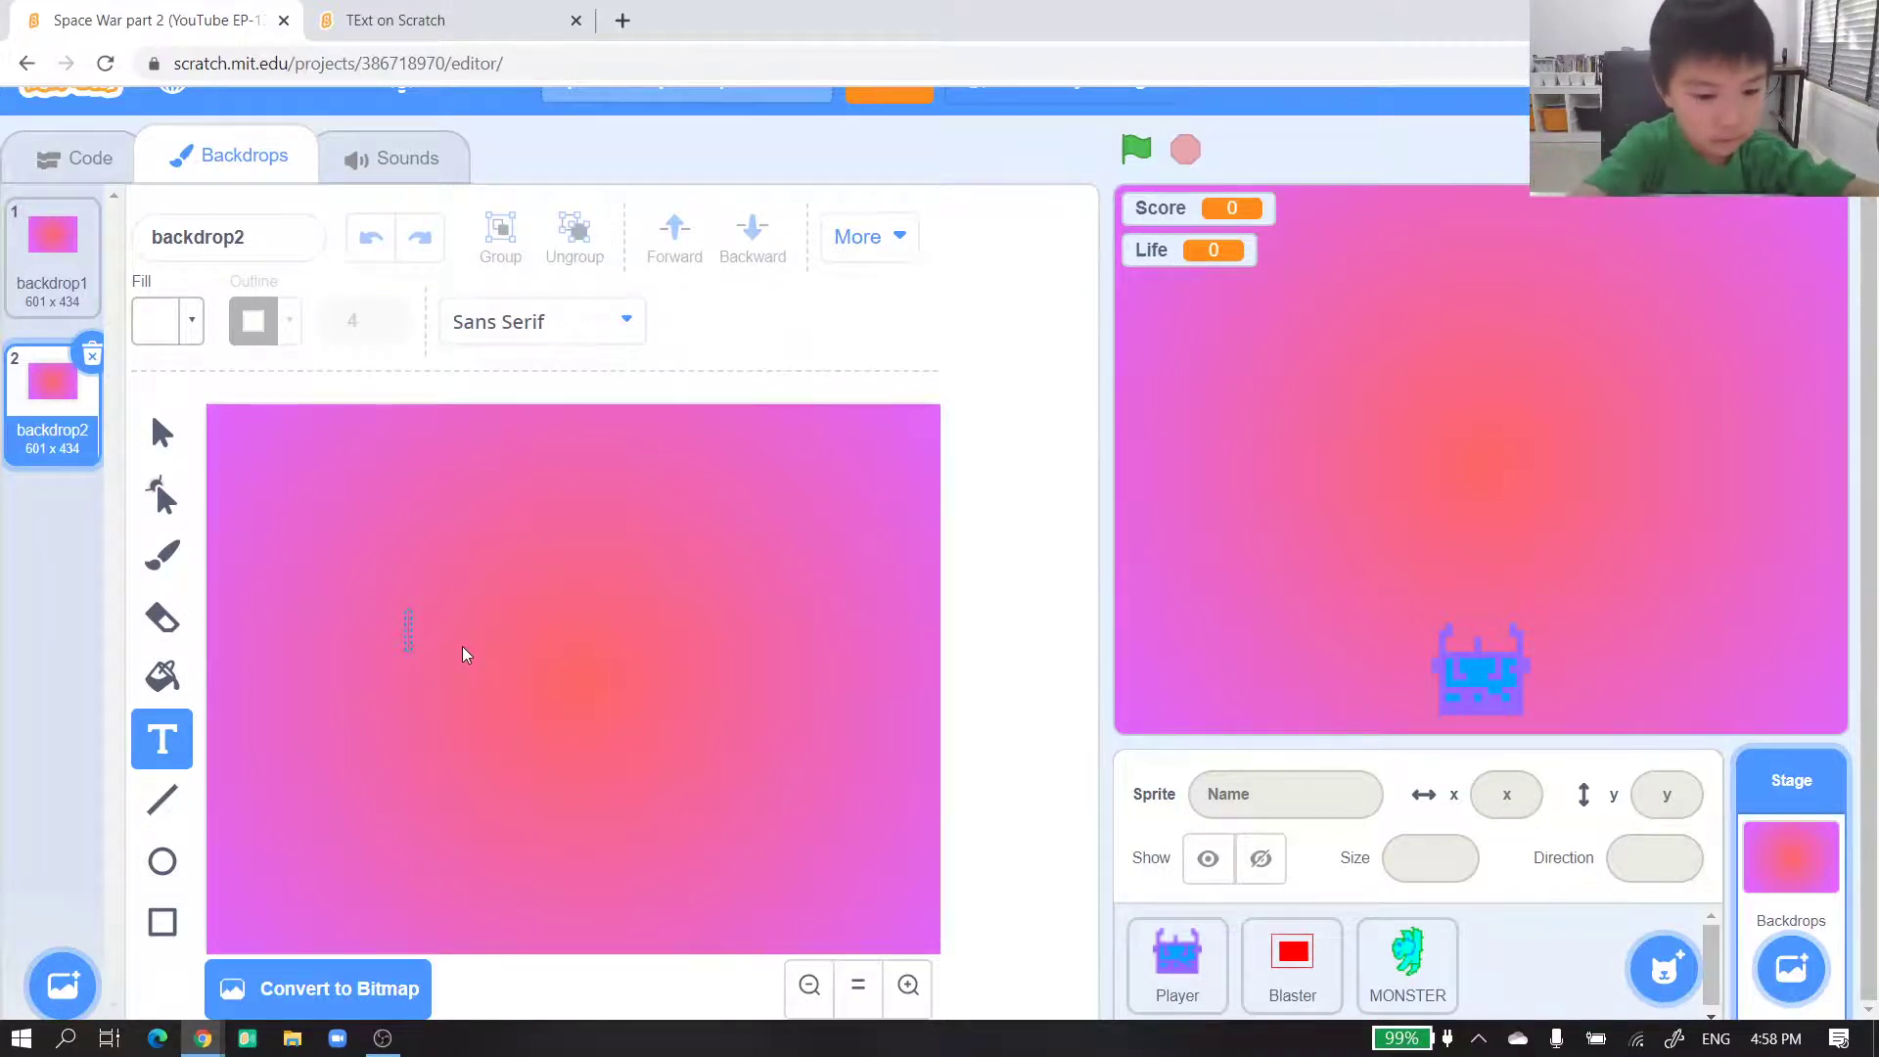
type("G")
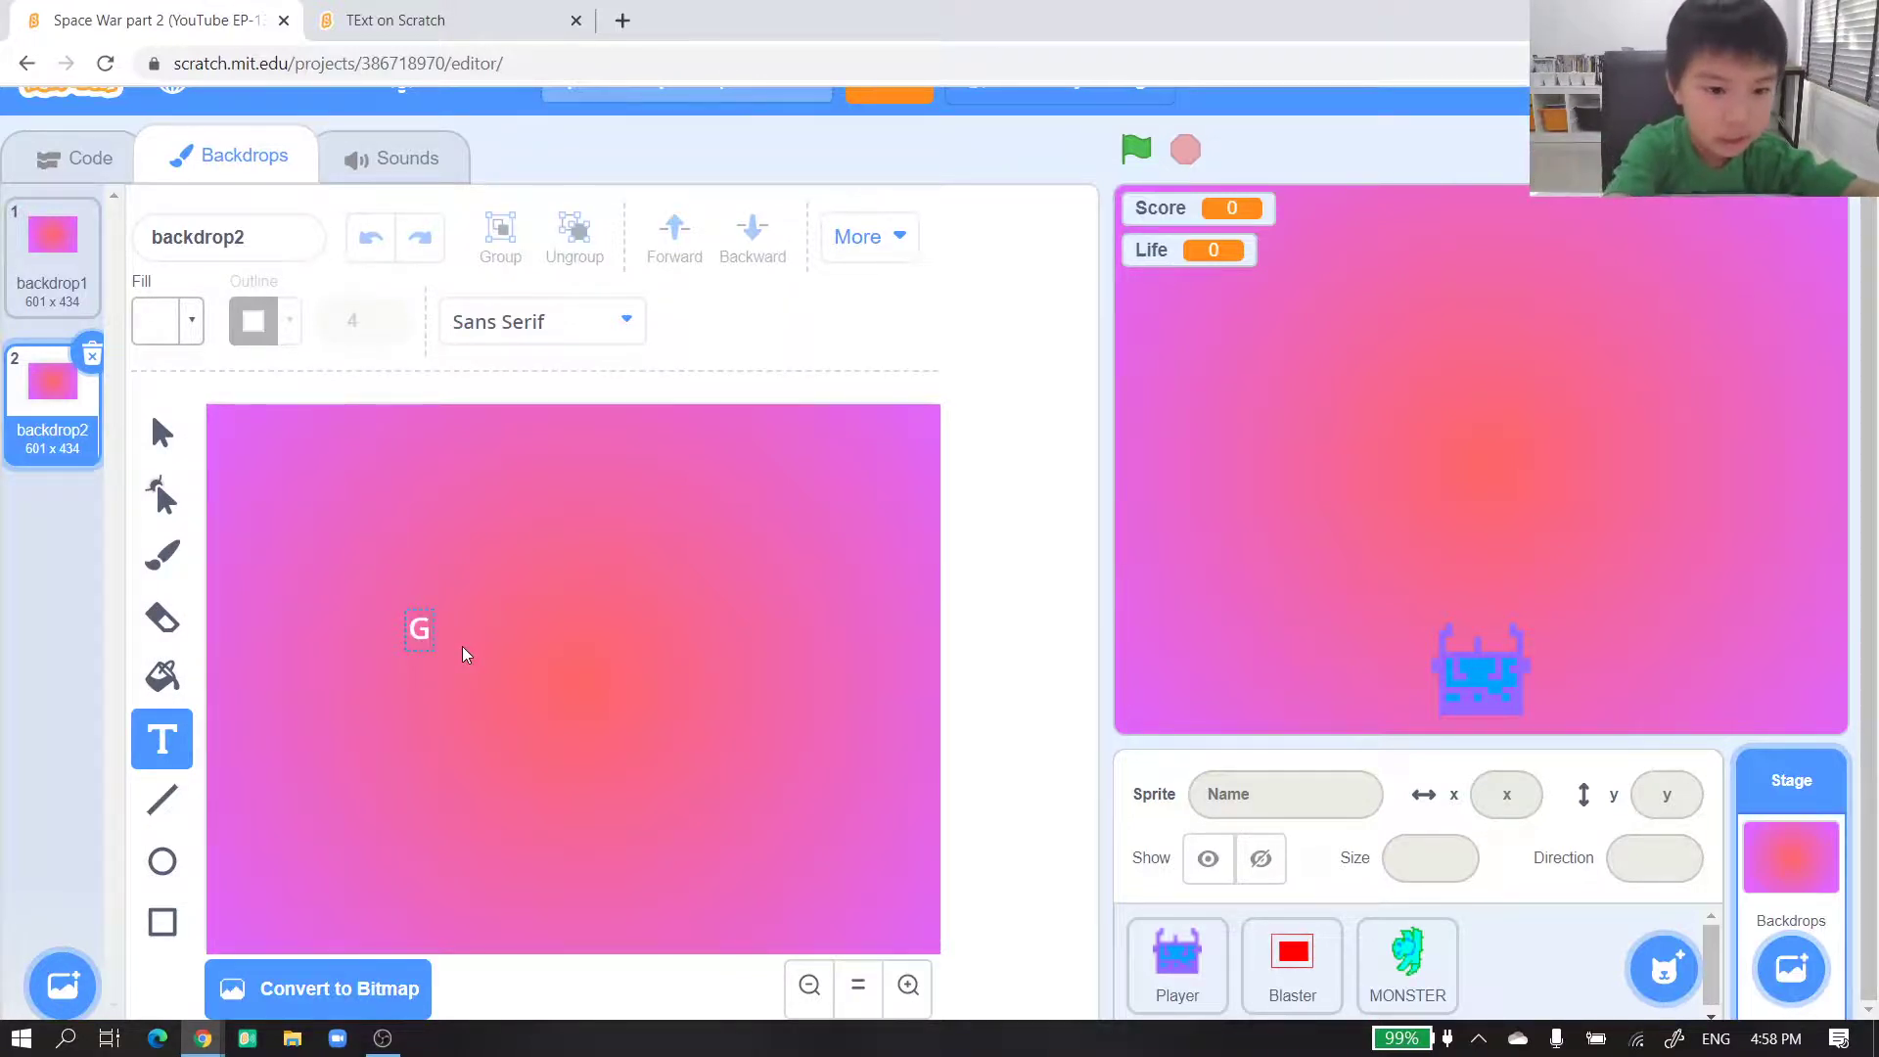
type("ame")
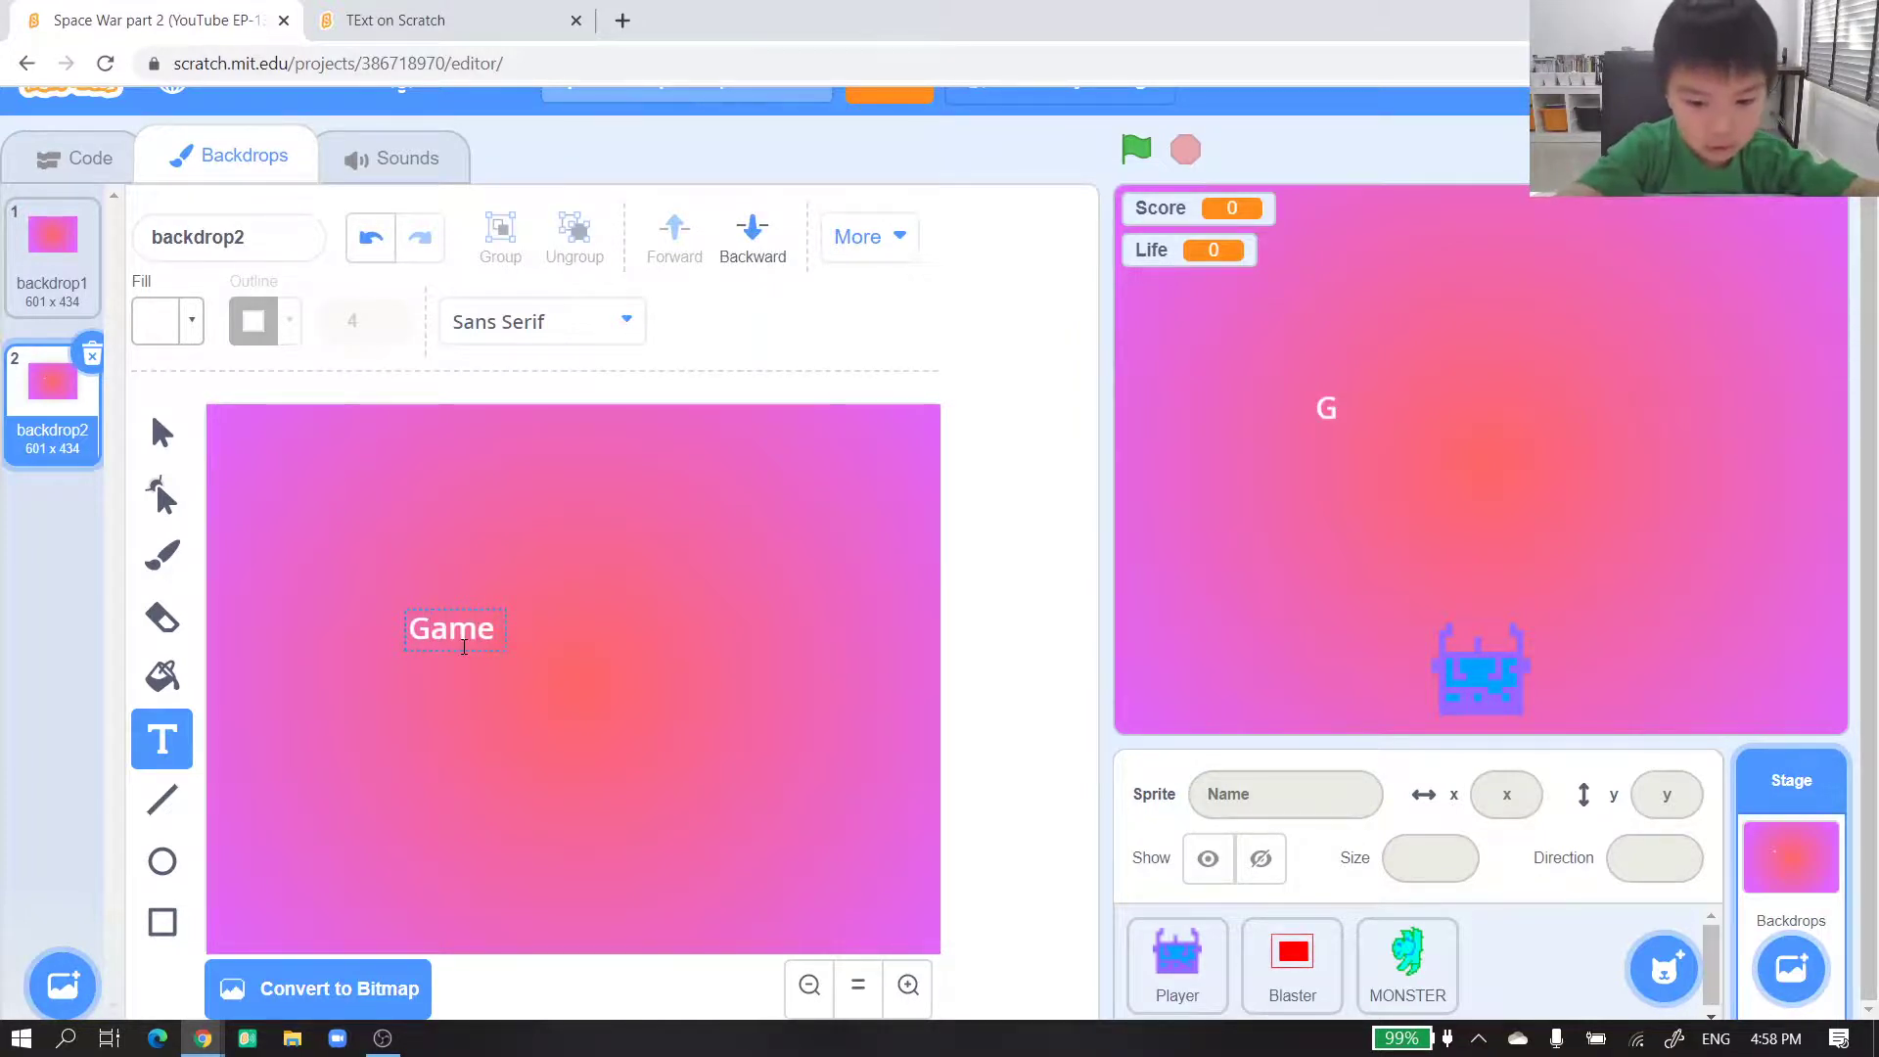
type(" OVER")
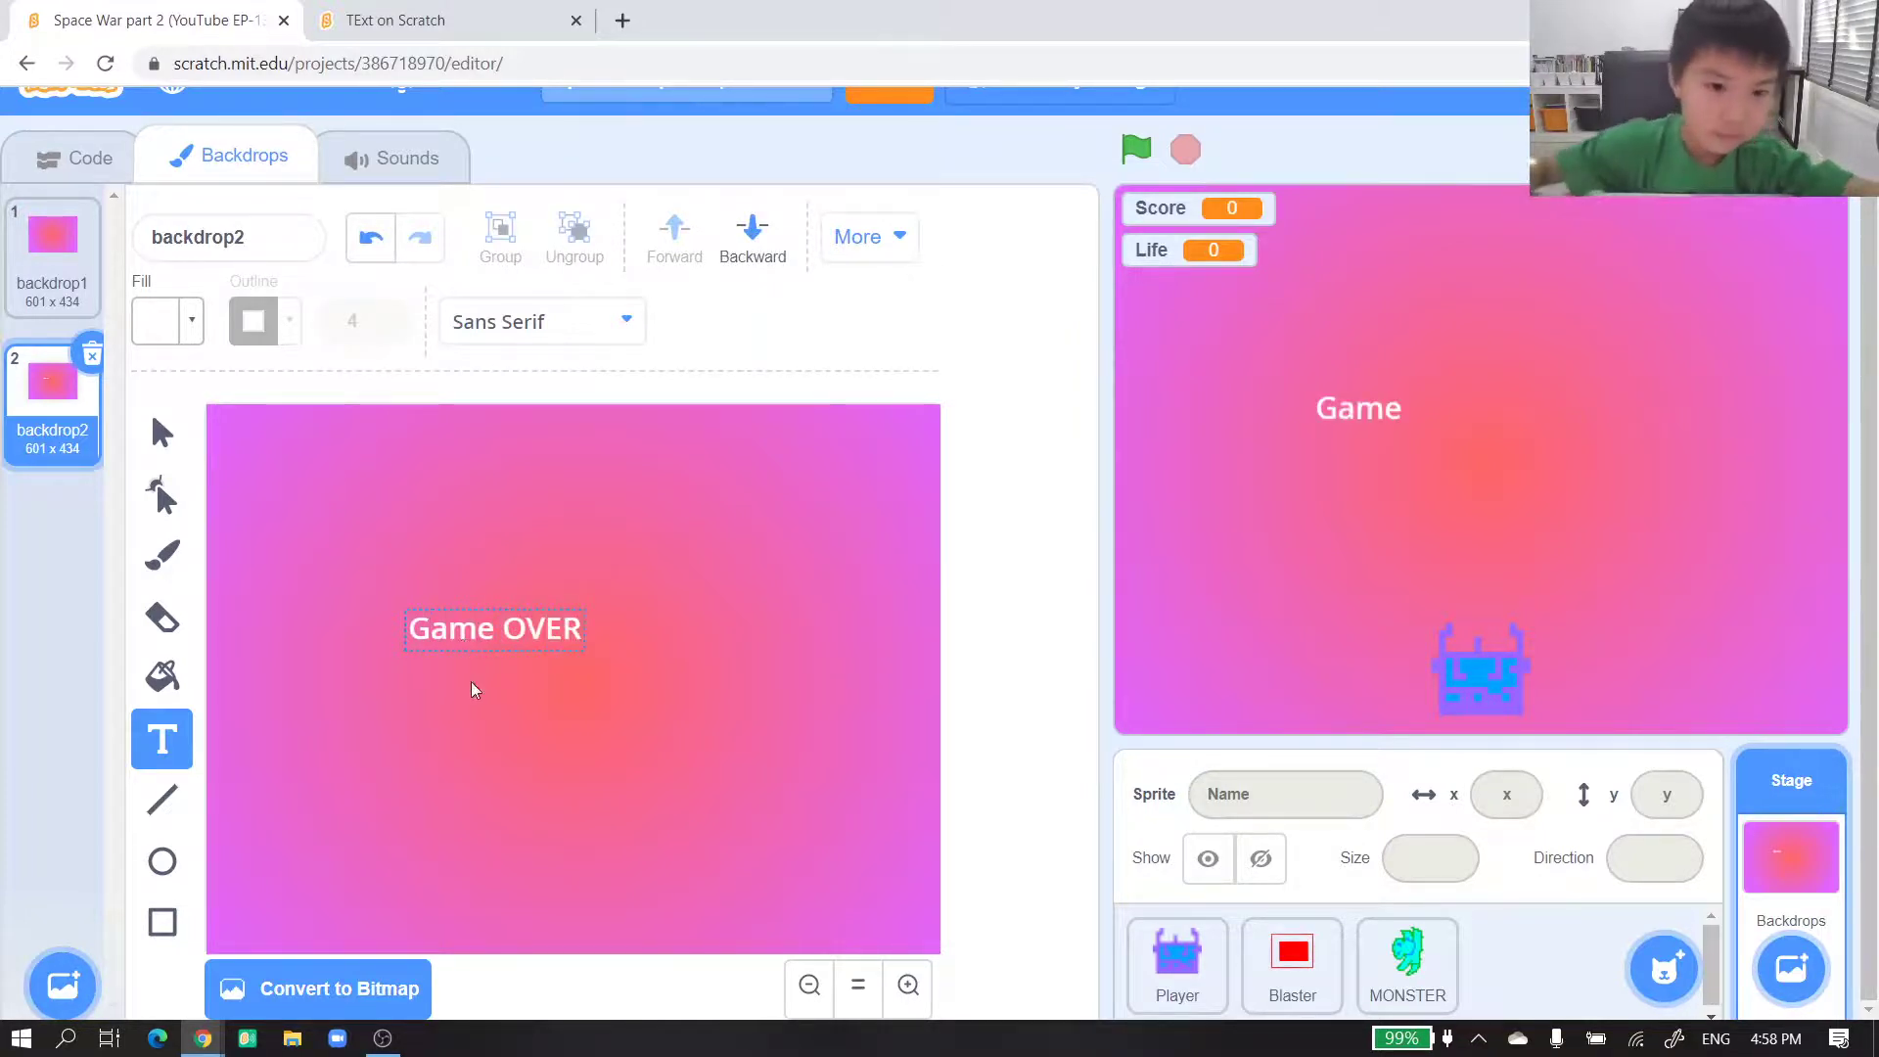
- Write 'Game OVER' and stretch it edge to edge across the upper half
left_click(461, 682)
left_click_drag(587, 628, 878, 669)
left_click(634, 589)
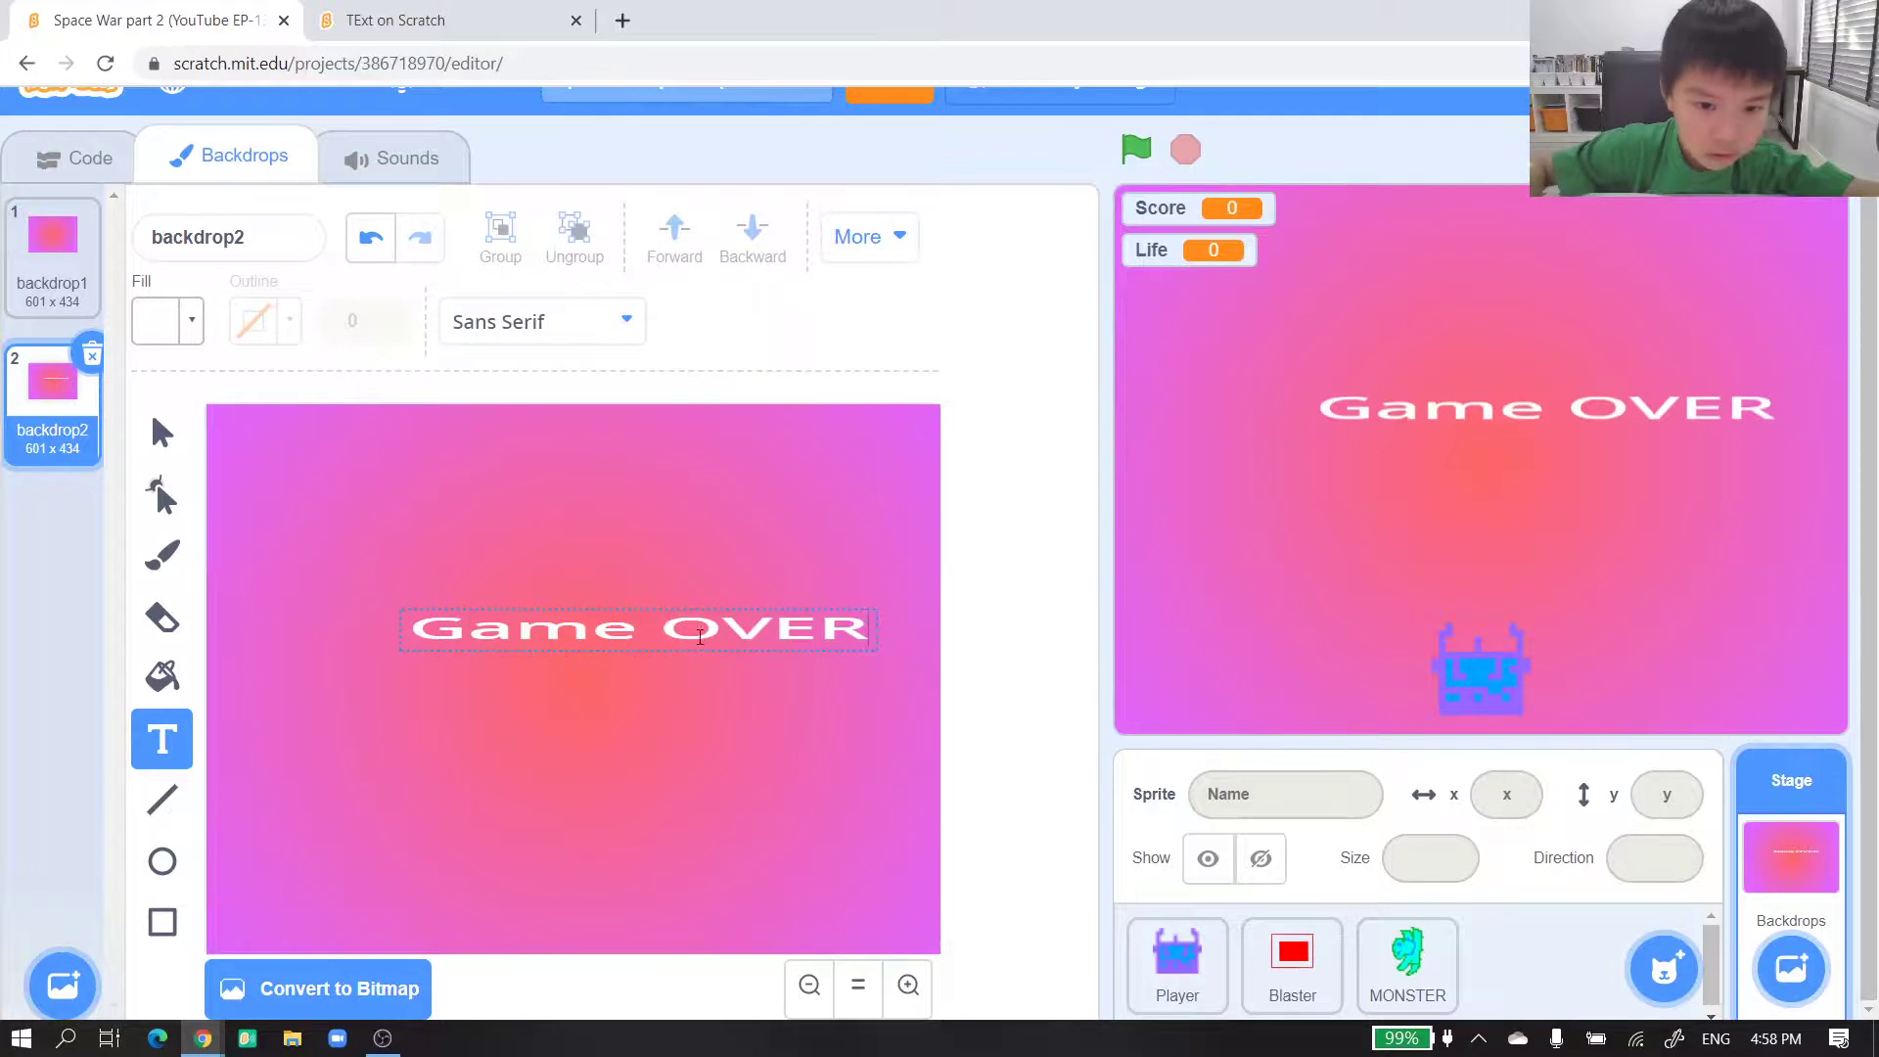
left_click(625, 632)
left_click_drag(634, 614, 634, 531)
mouse_move(638, 607)
left_mouse_down()
mouse_move(555, 566)
mouse_move(587, 607)
left_mouse_up()
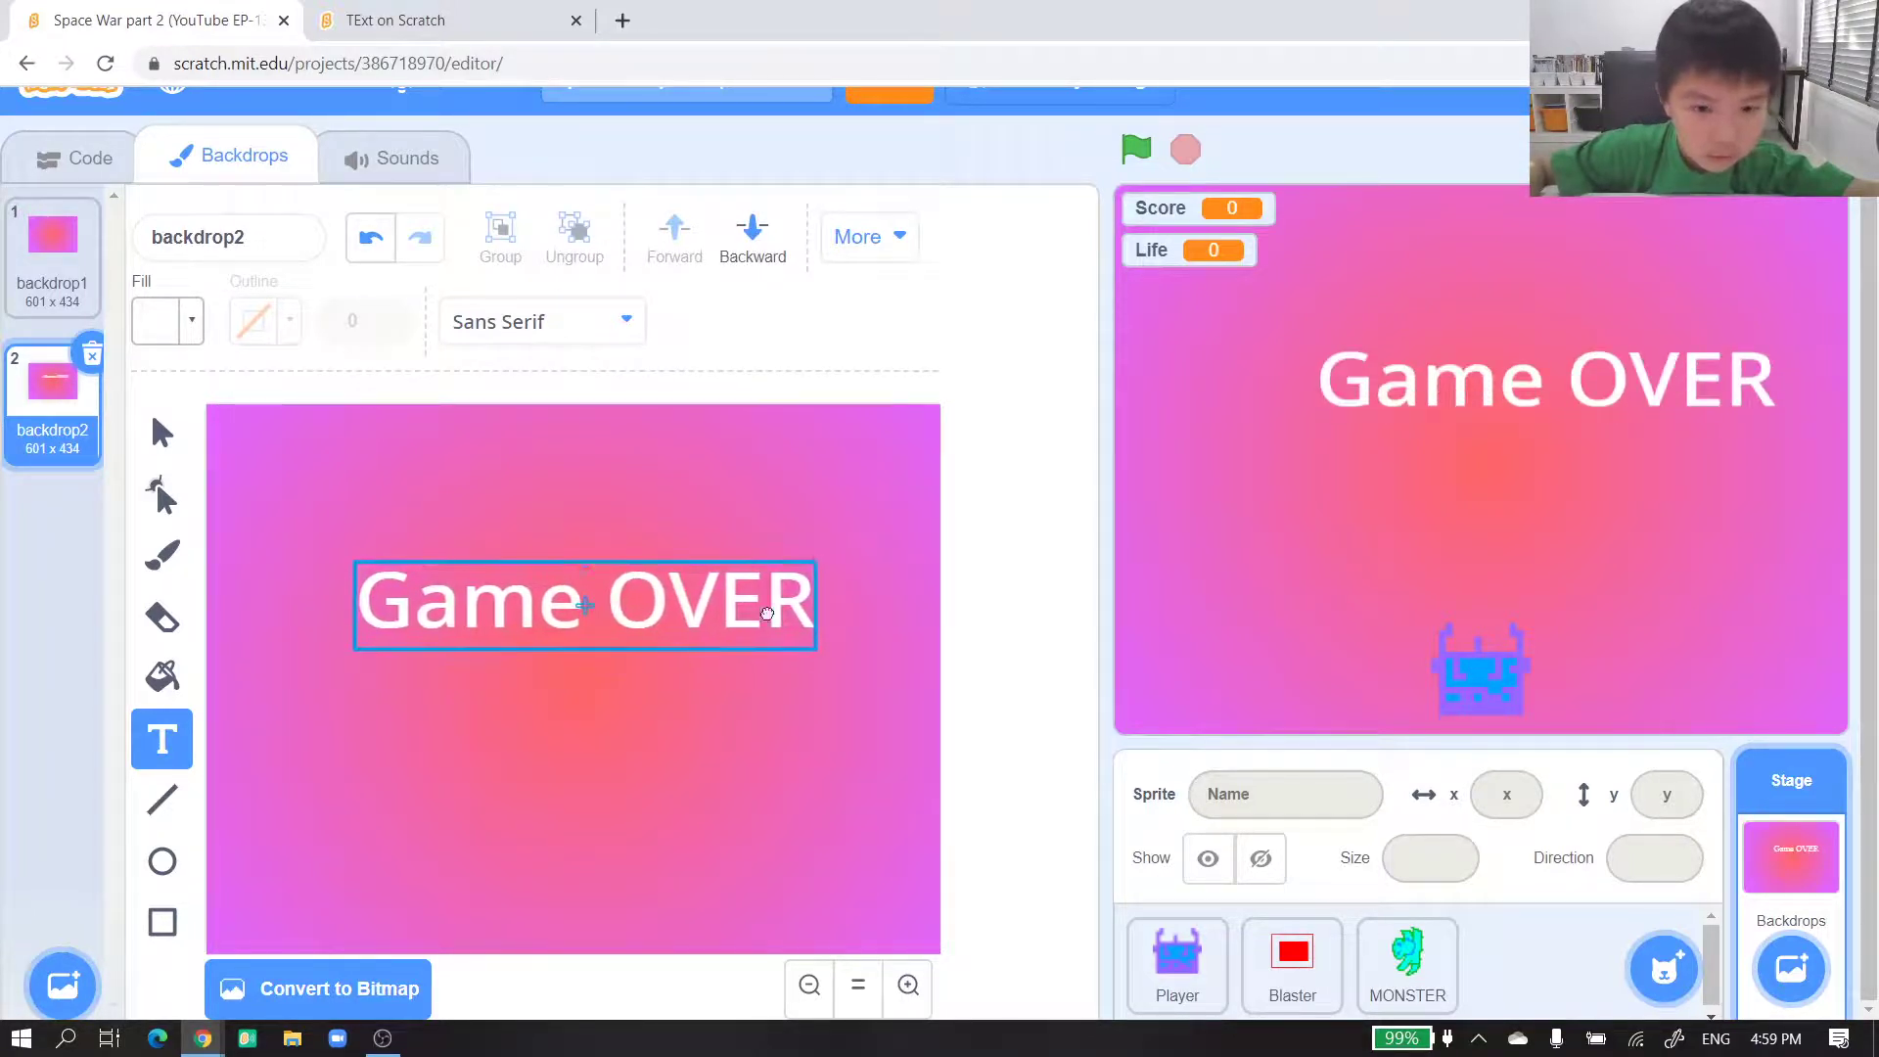
left_click_drag(822, 607, 939, 606)
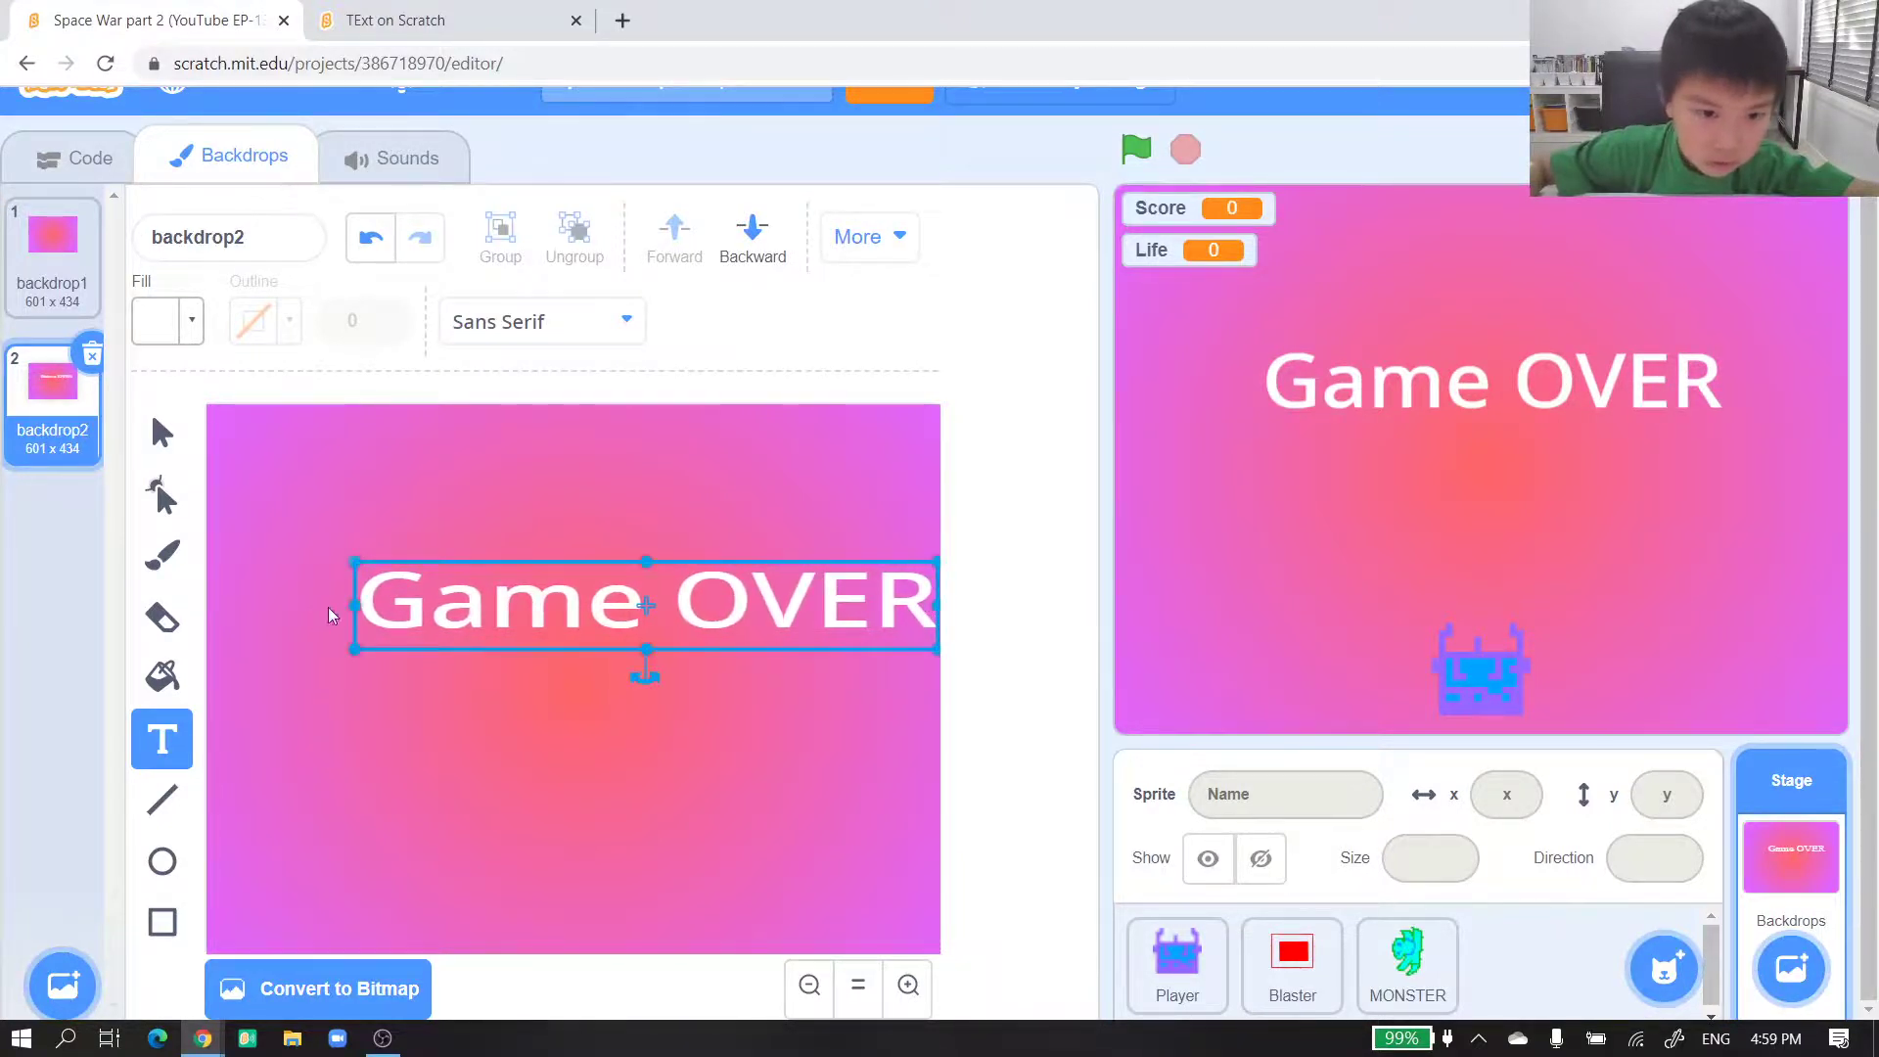
left_click_drag(353, 607, 208, 614)
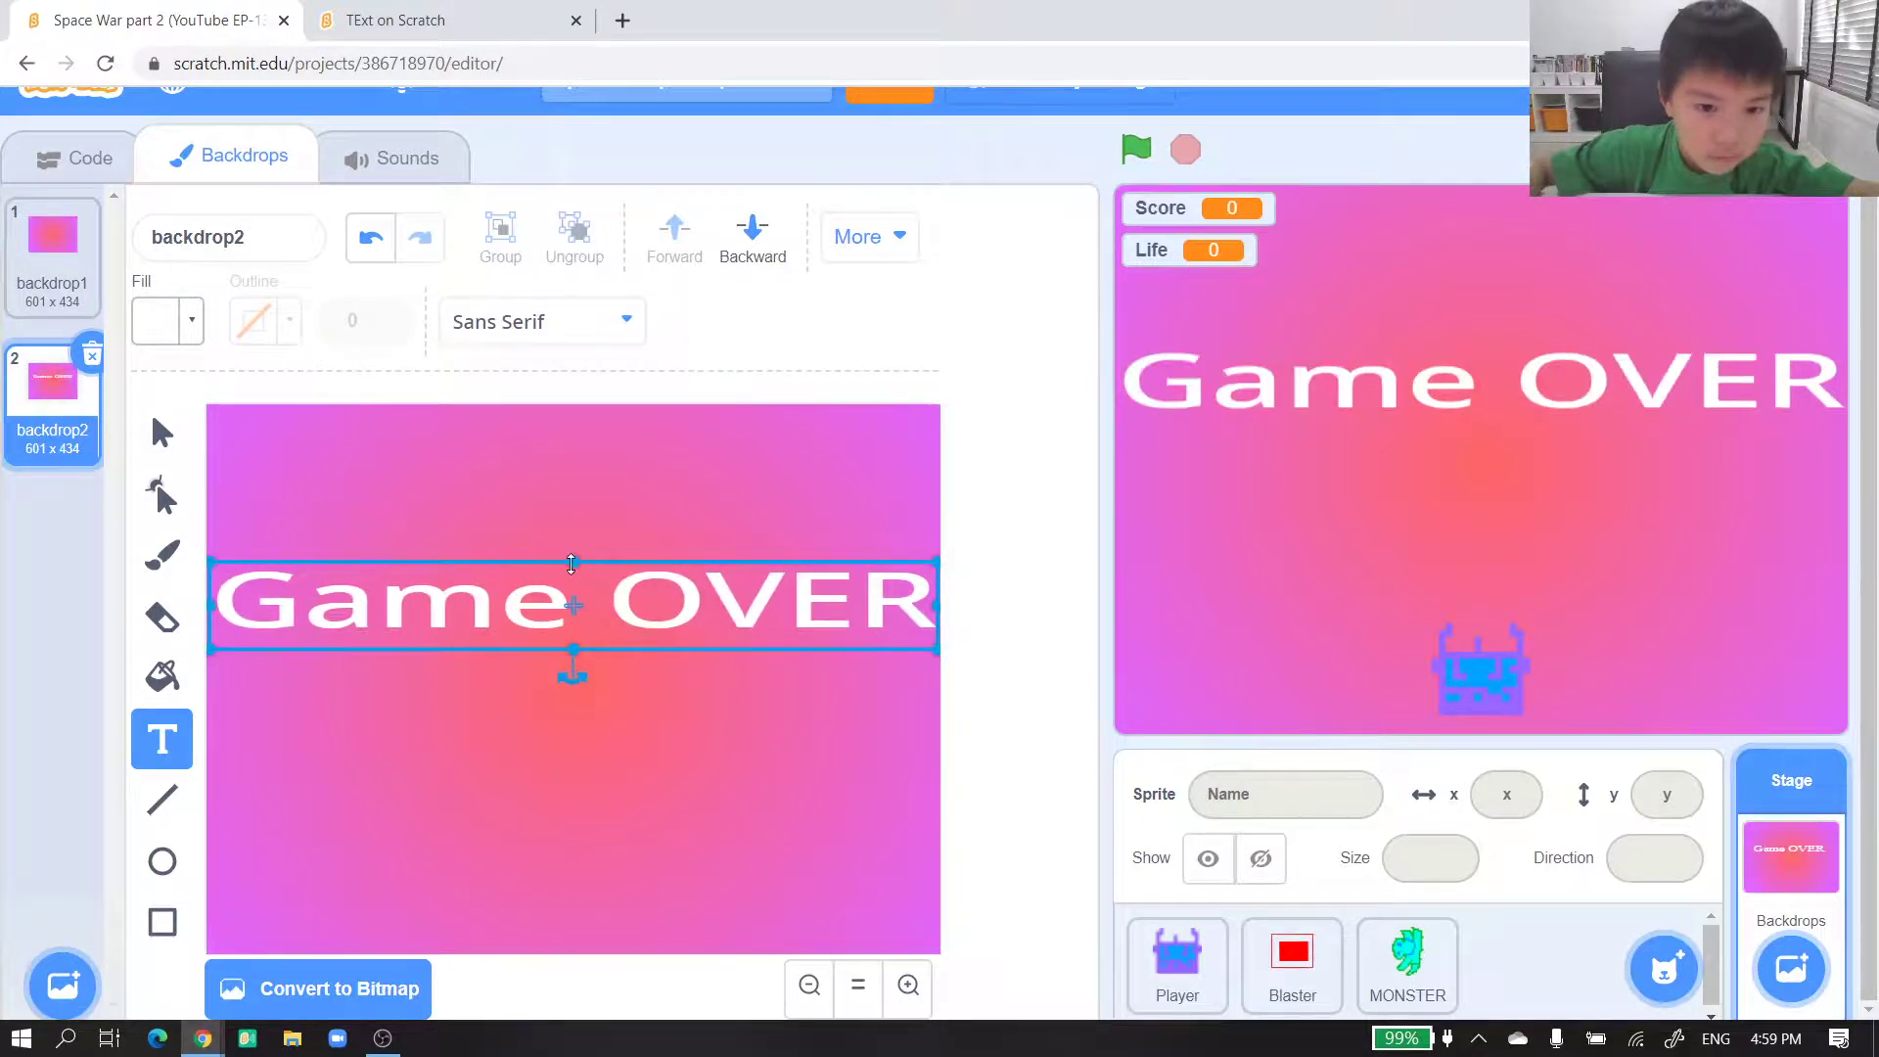
left_click_drag(572, 561, 607, 415)
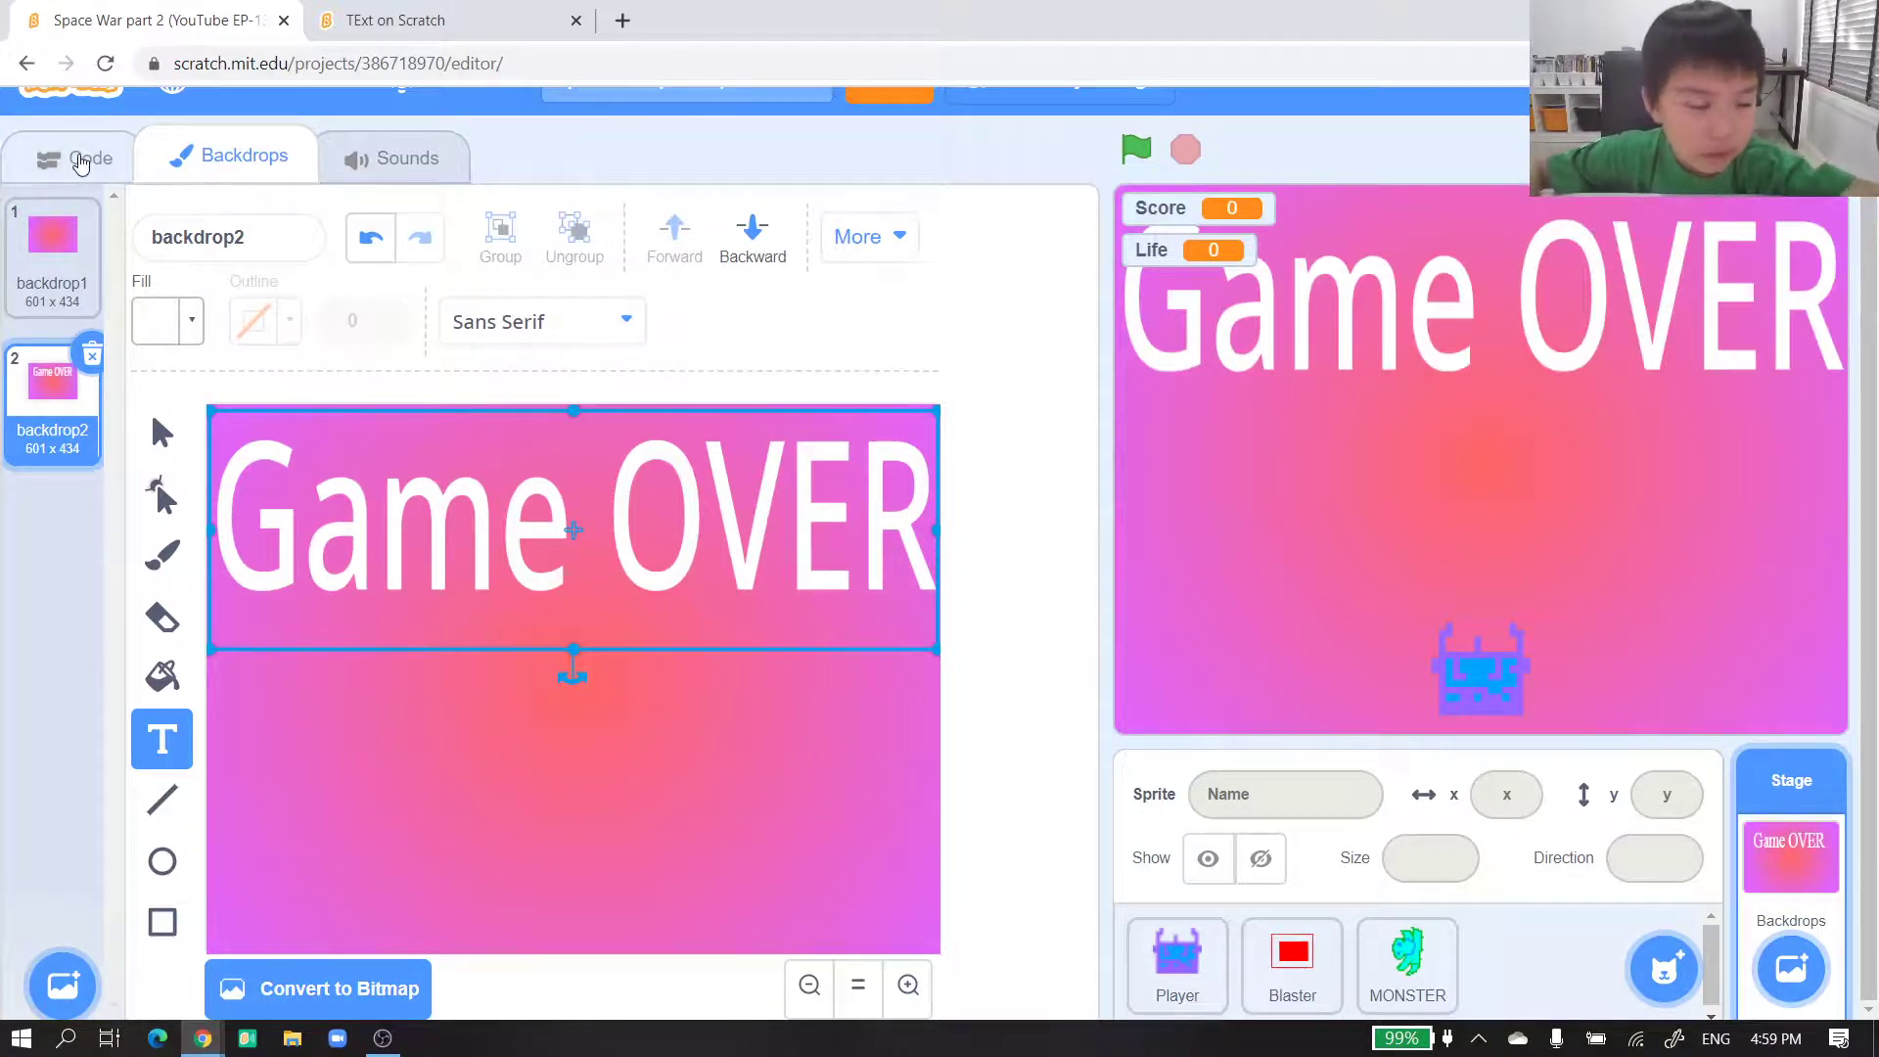
- Attach 'switch backdrop to backdrop2' under the Stage's 'when I receive Game Over' hat
left_click(80, 158)
left_click(46, 360)
left_click(46, 287)
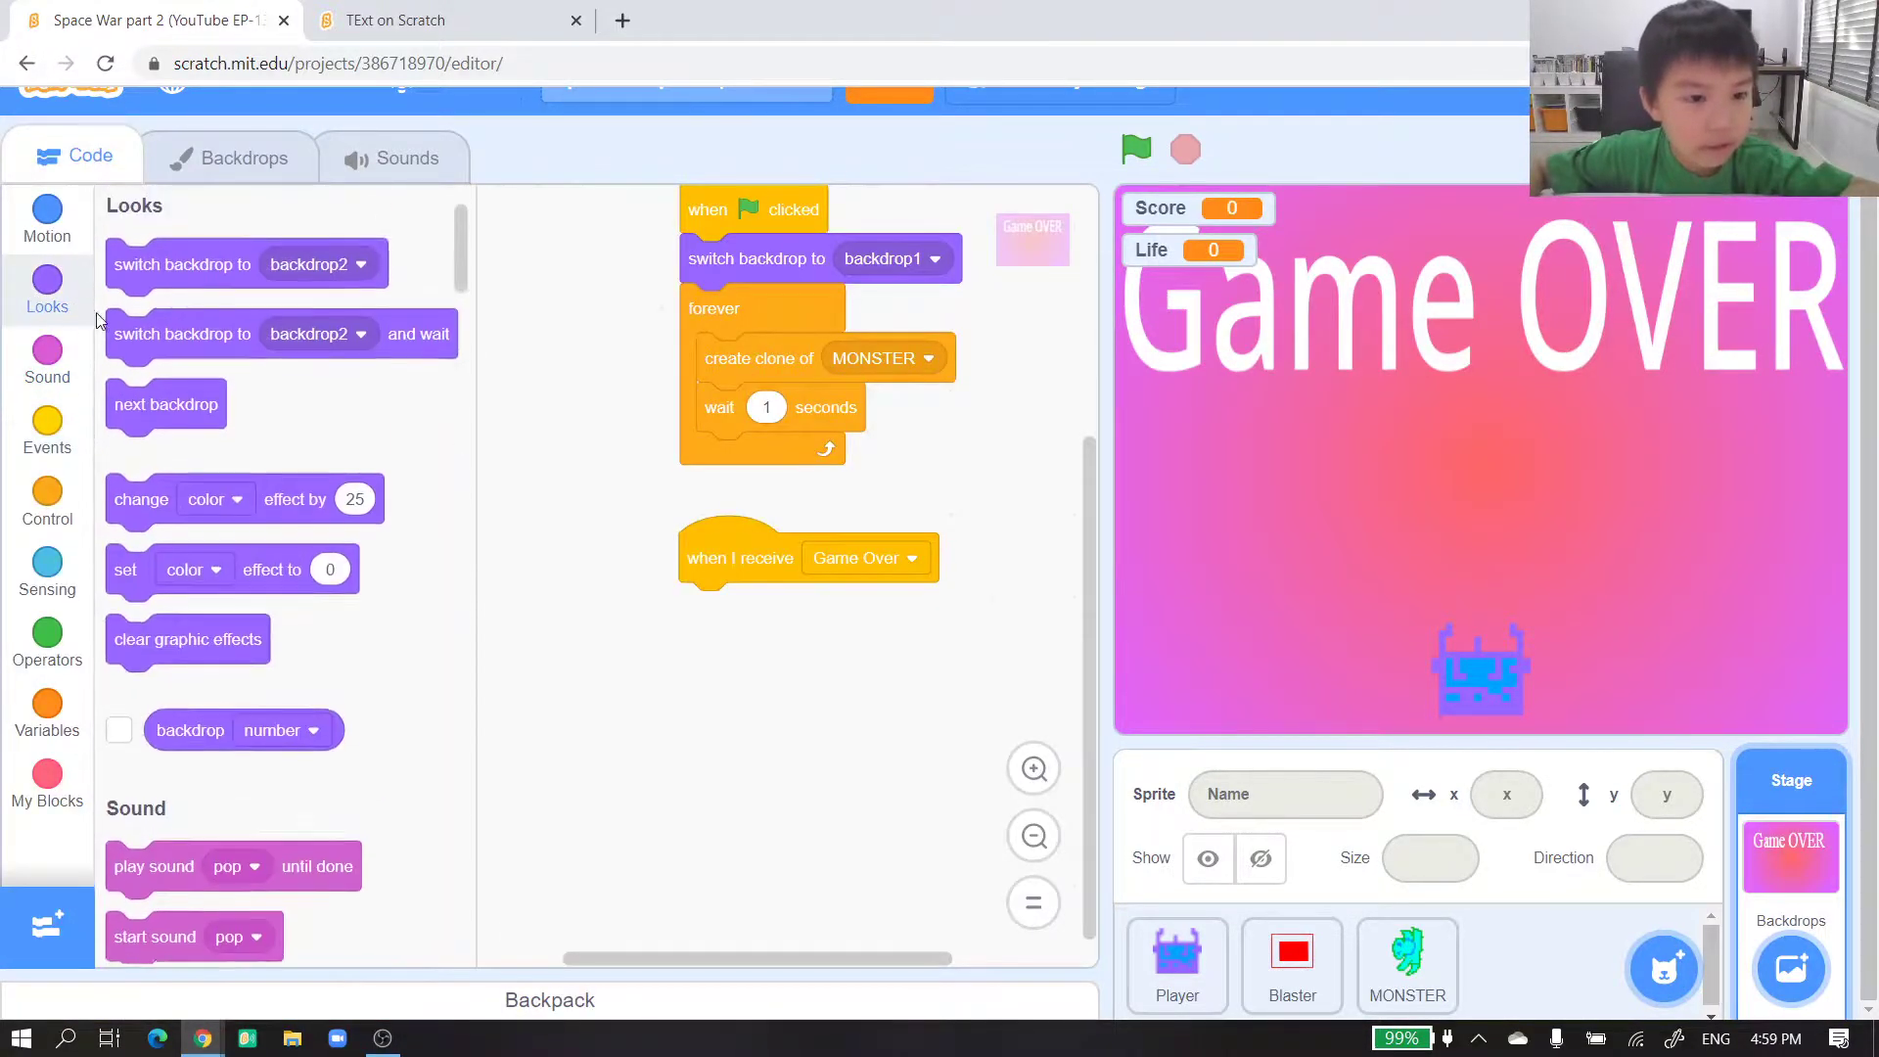
mouse_move(148, 266)
left_mouse_down()
mouse_move(655, 642)
mouse_move(731, 589)
left_mouse_up()
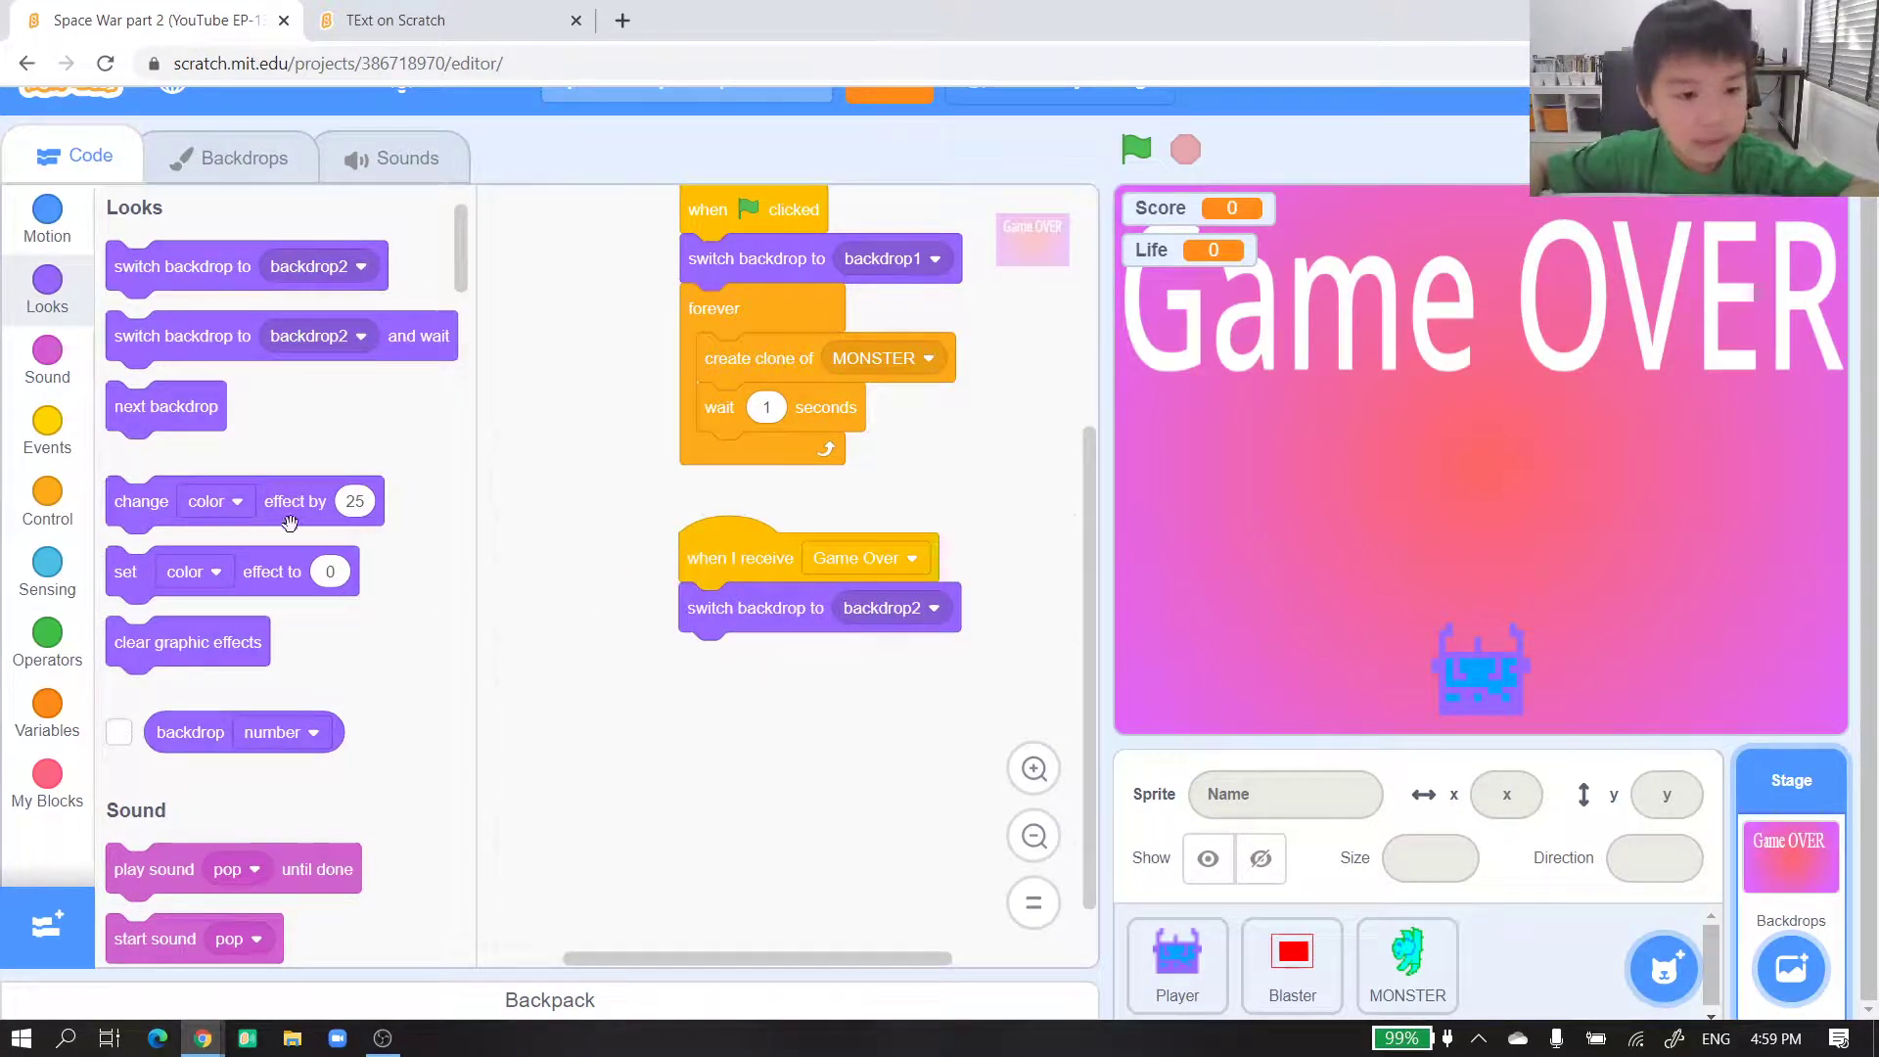
- Add 'stop all' after it, move the Life monitor top-right, and start the game
left_click(47, 500)
scroll(225, 733, "down", 3)
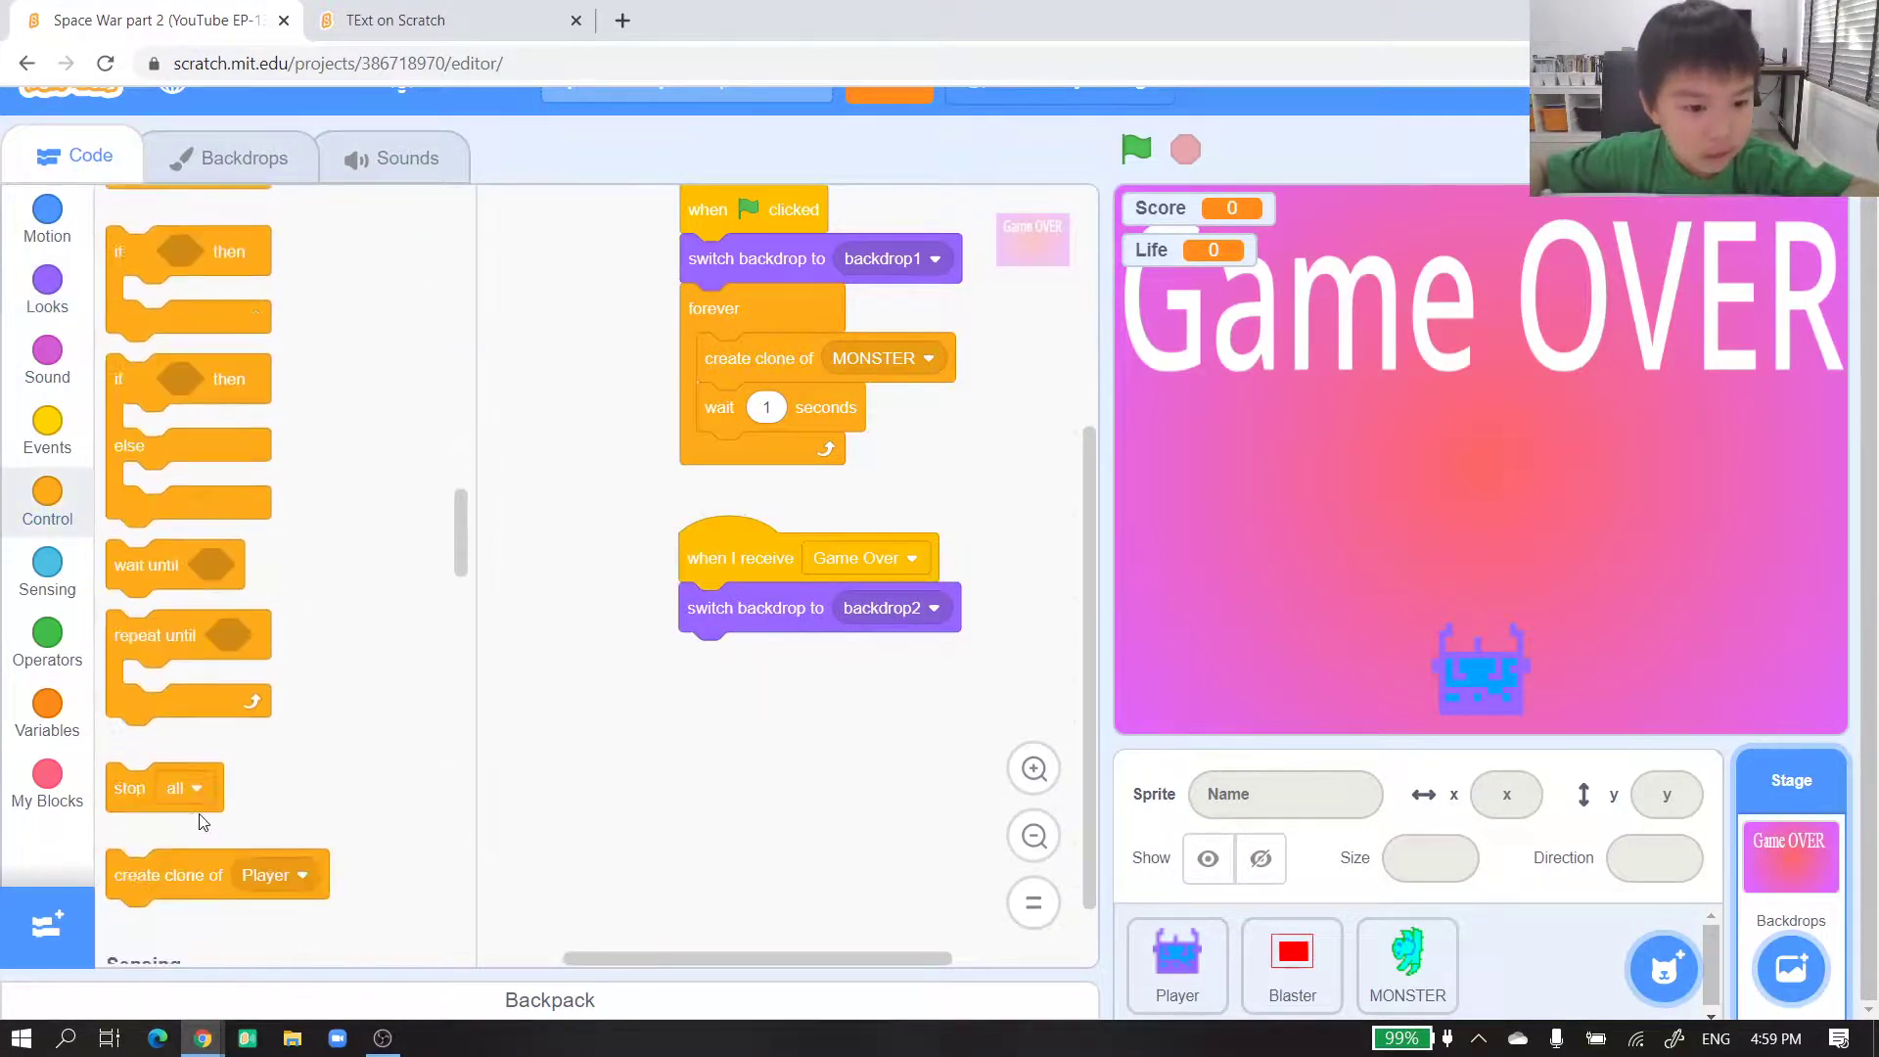
left_click_drag(177, 798, 729, 675)
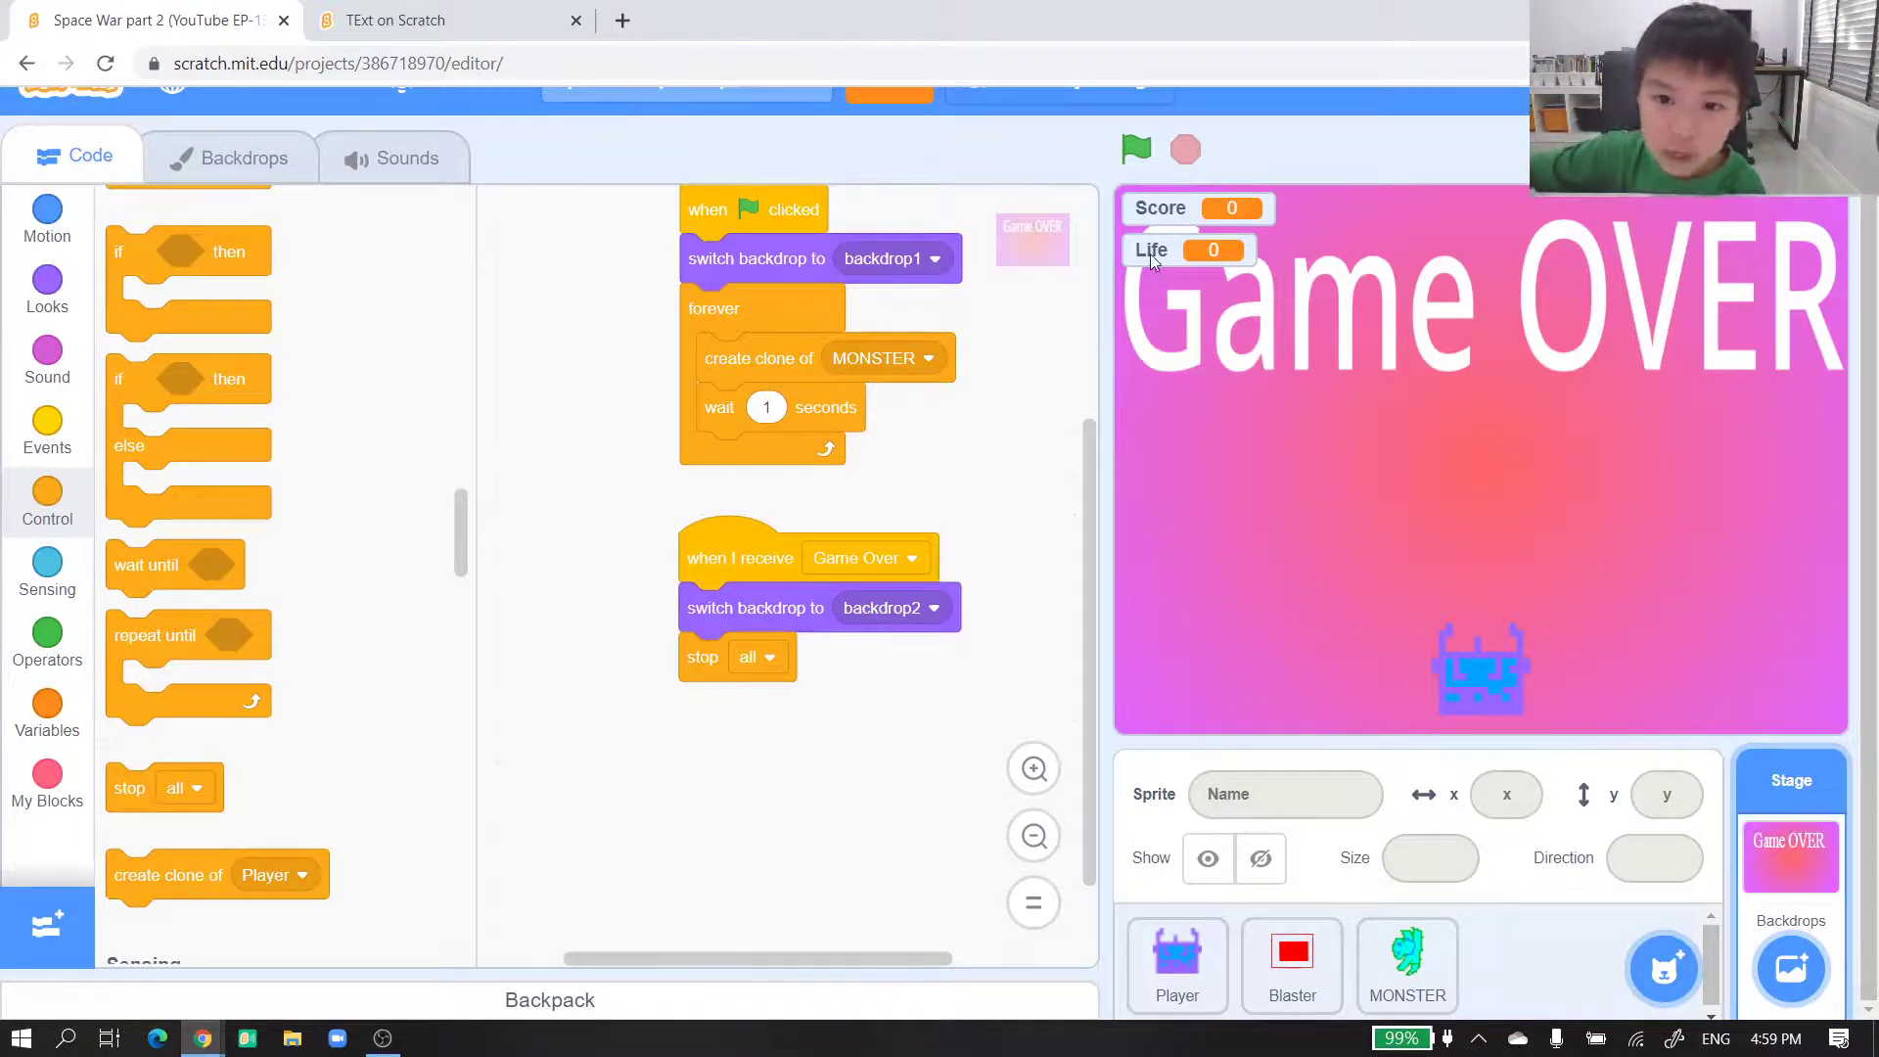
mouse_move(1200, 254)
left_mouse_down()
mouse_move(1553, 245)
mouse_move(1760, 215)
left_mouse_up()
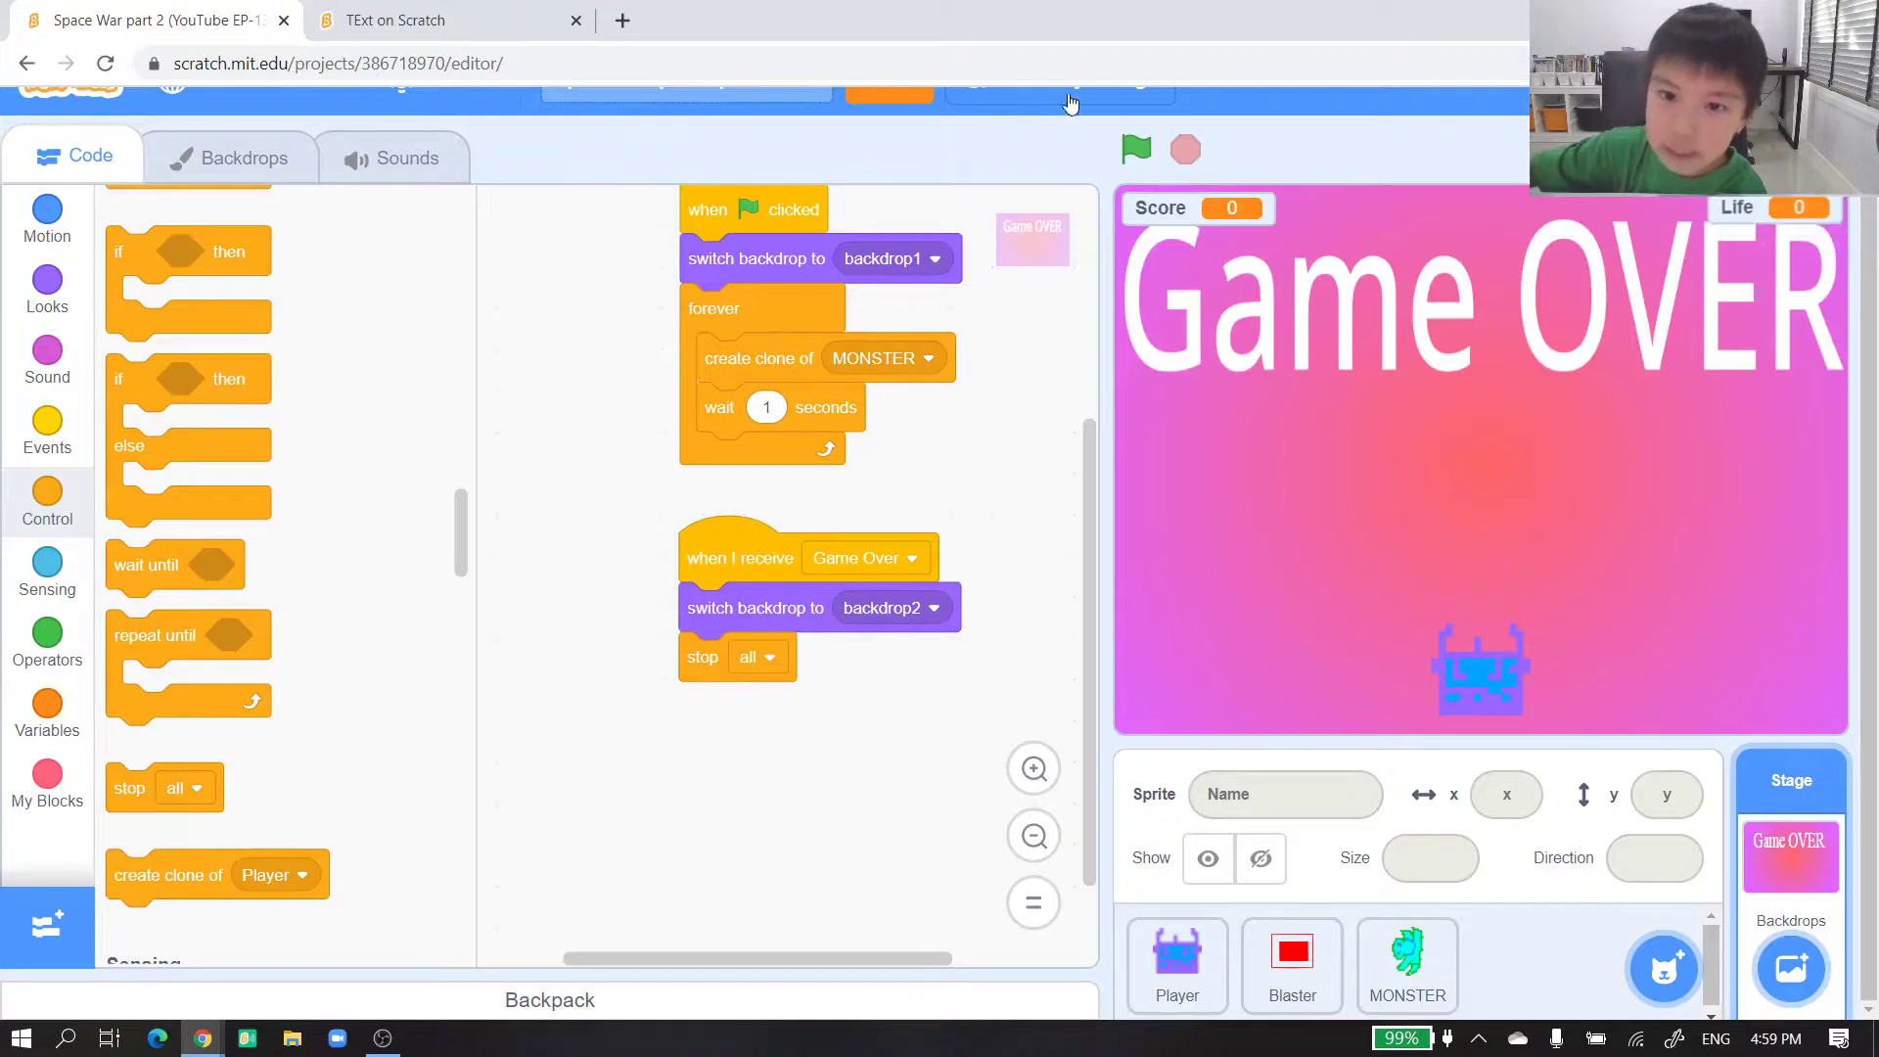
left_click(1137, 149)
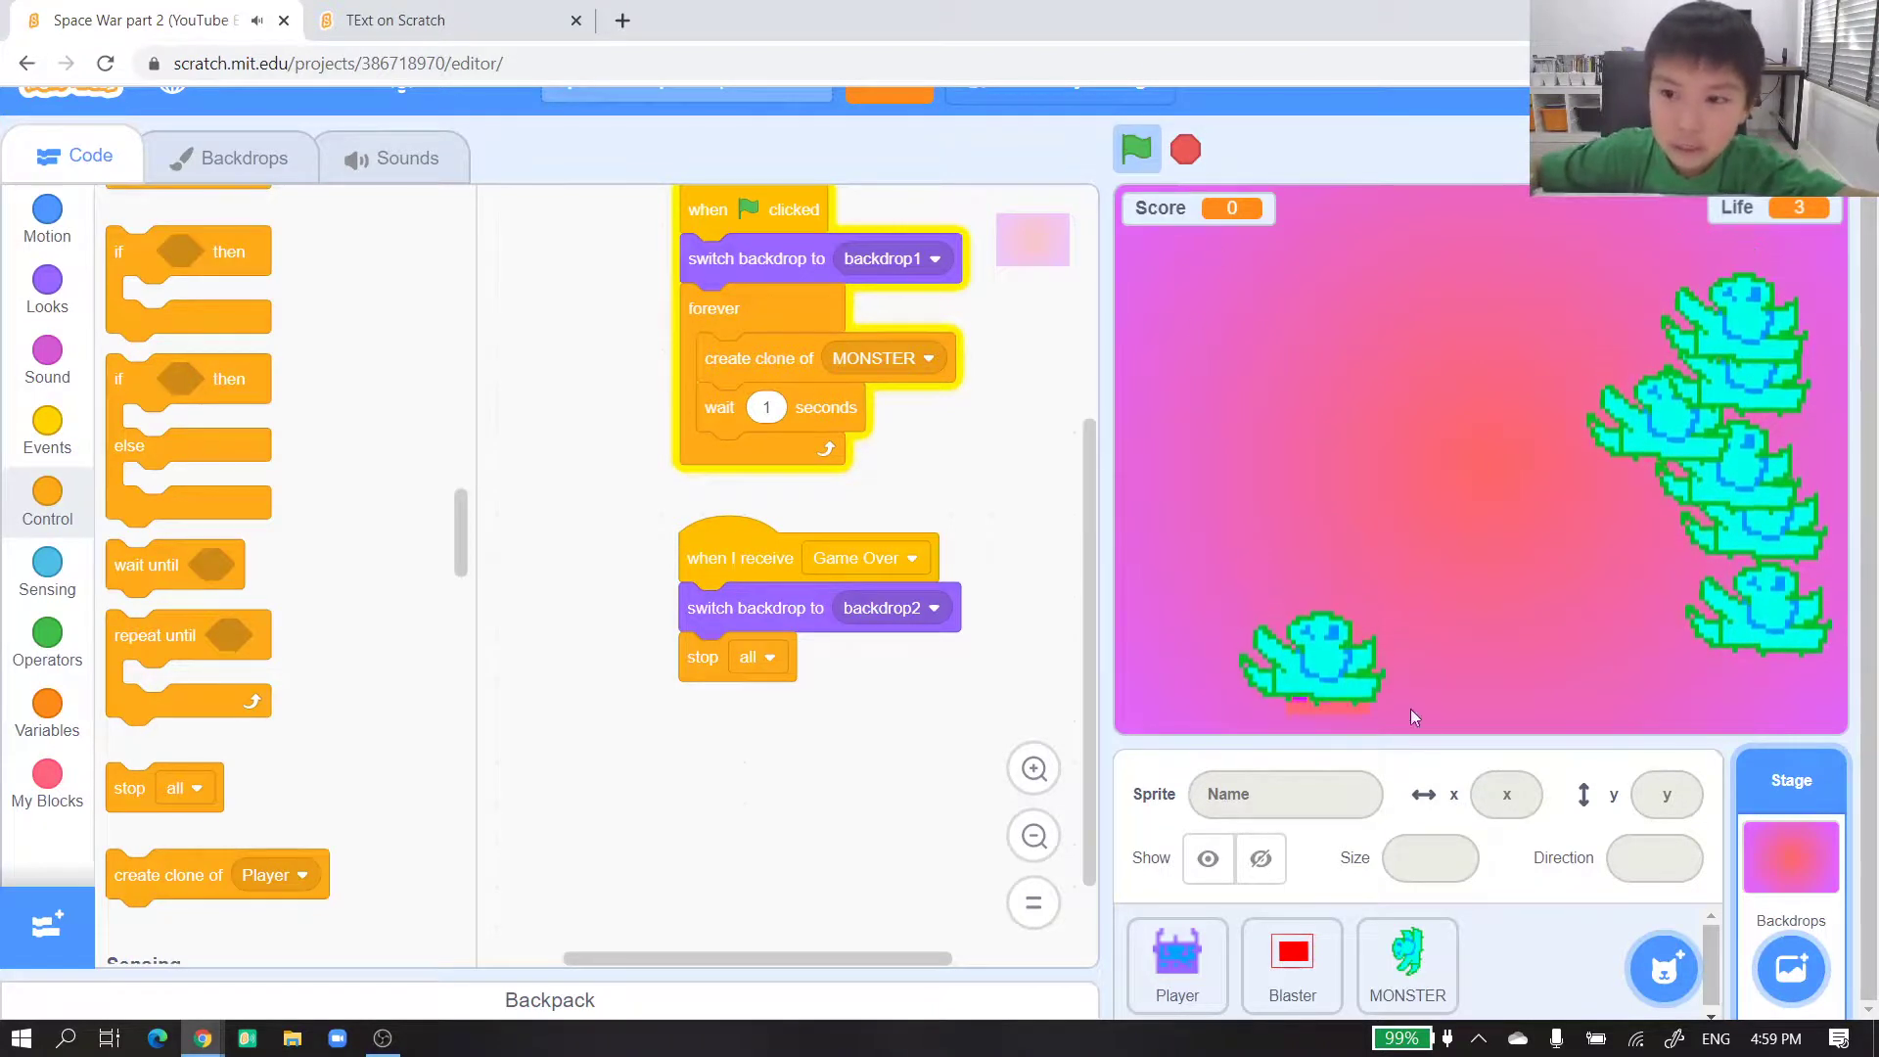
- In the Player sprite, add 'change Life by -1' after 'start sound Oops'
left_click(1406, 964)
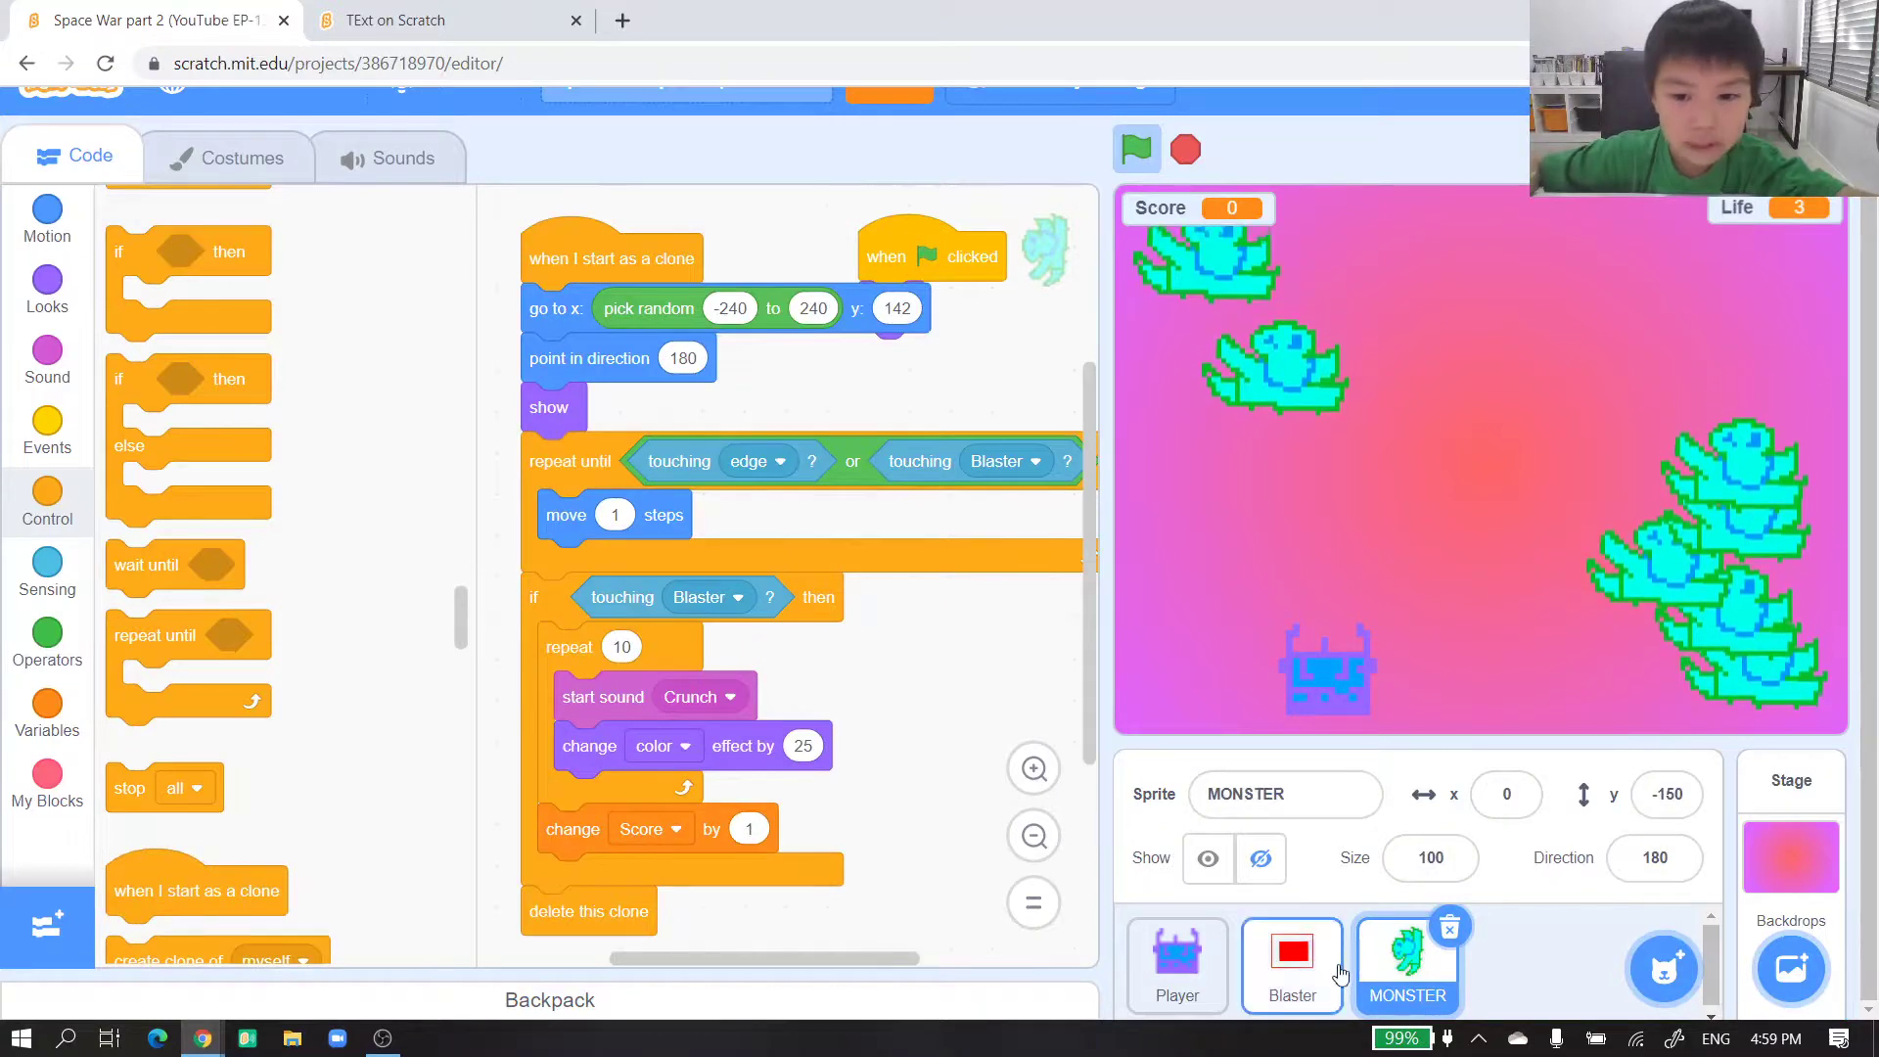
left_click(1293, 965)
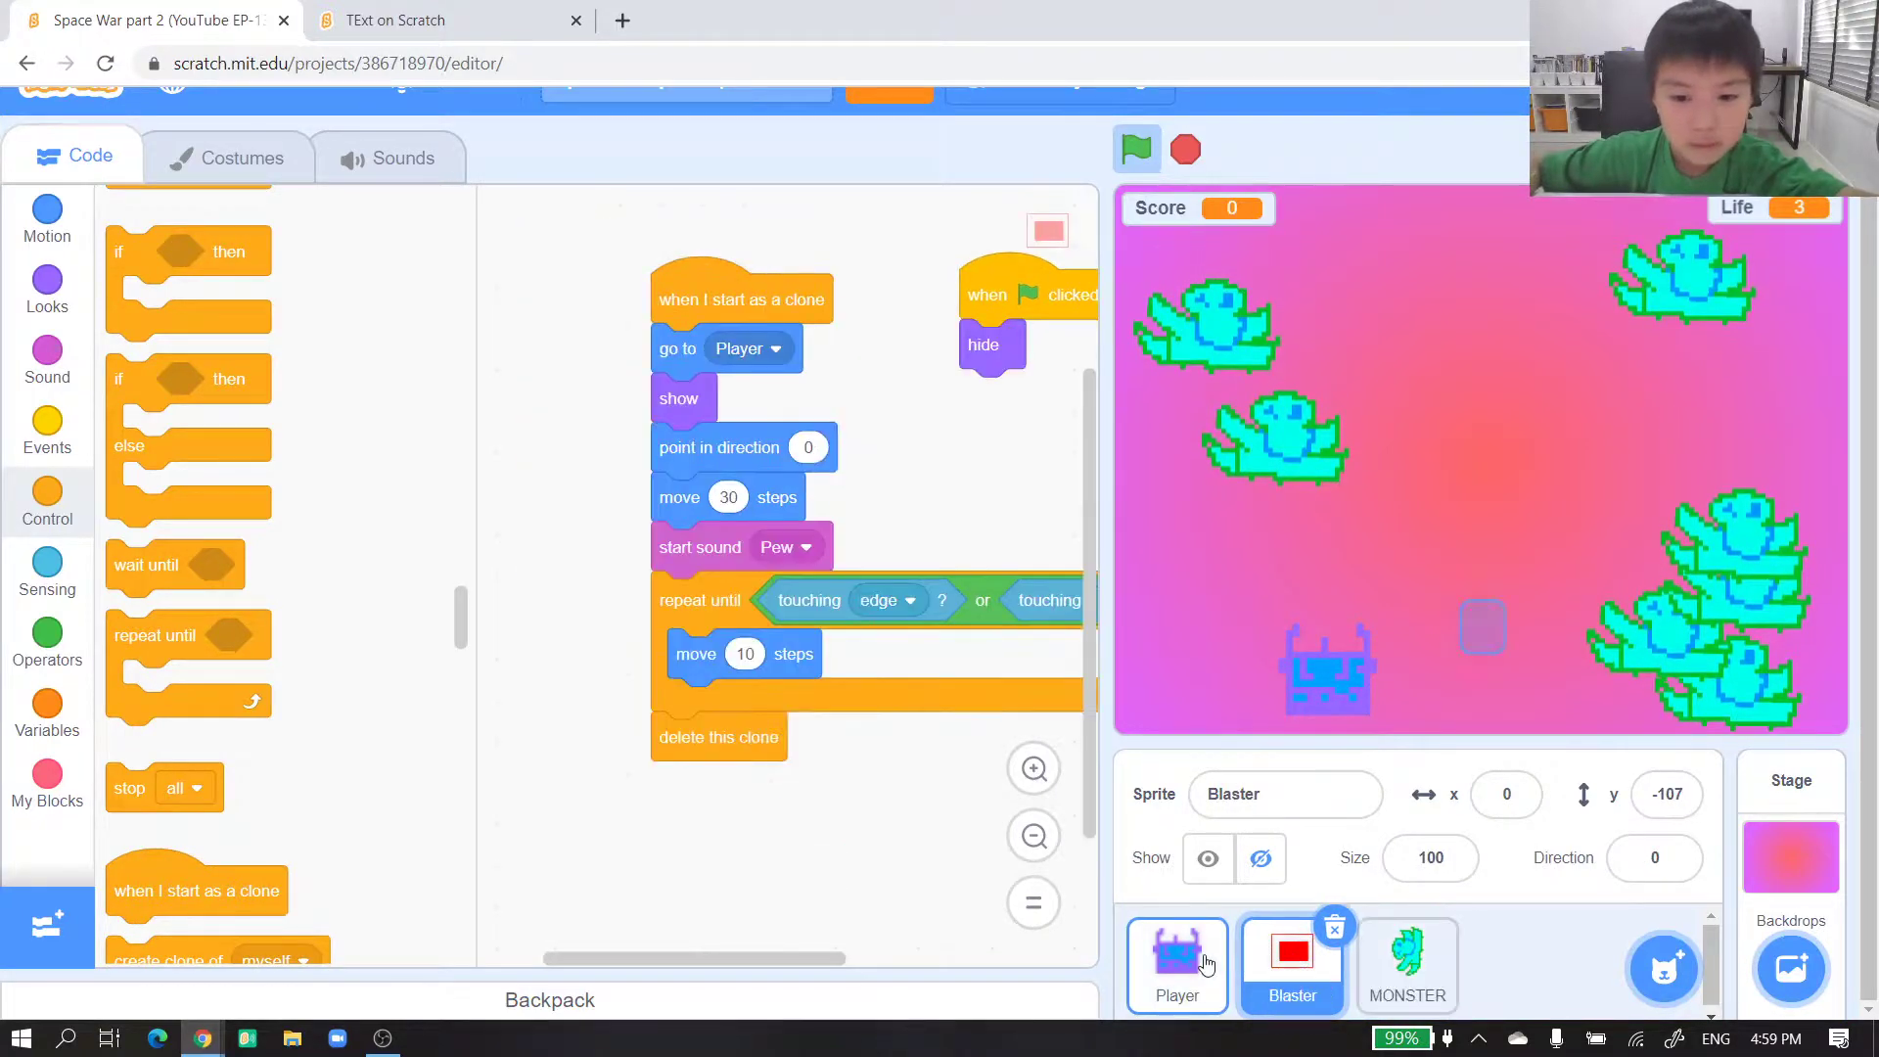
left_click(1177, 962)
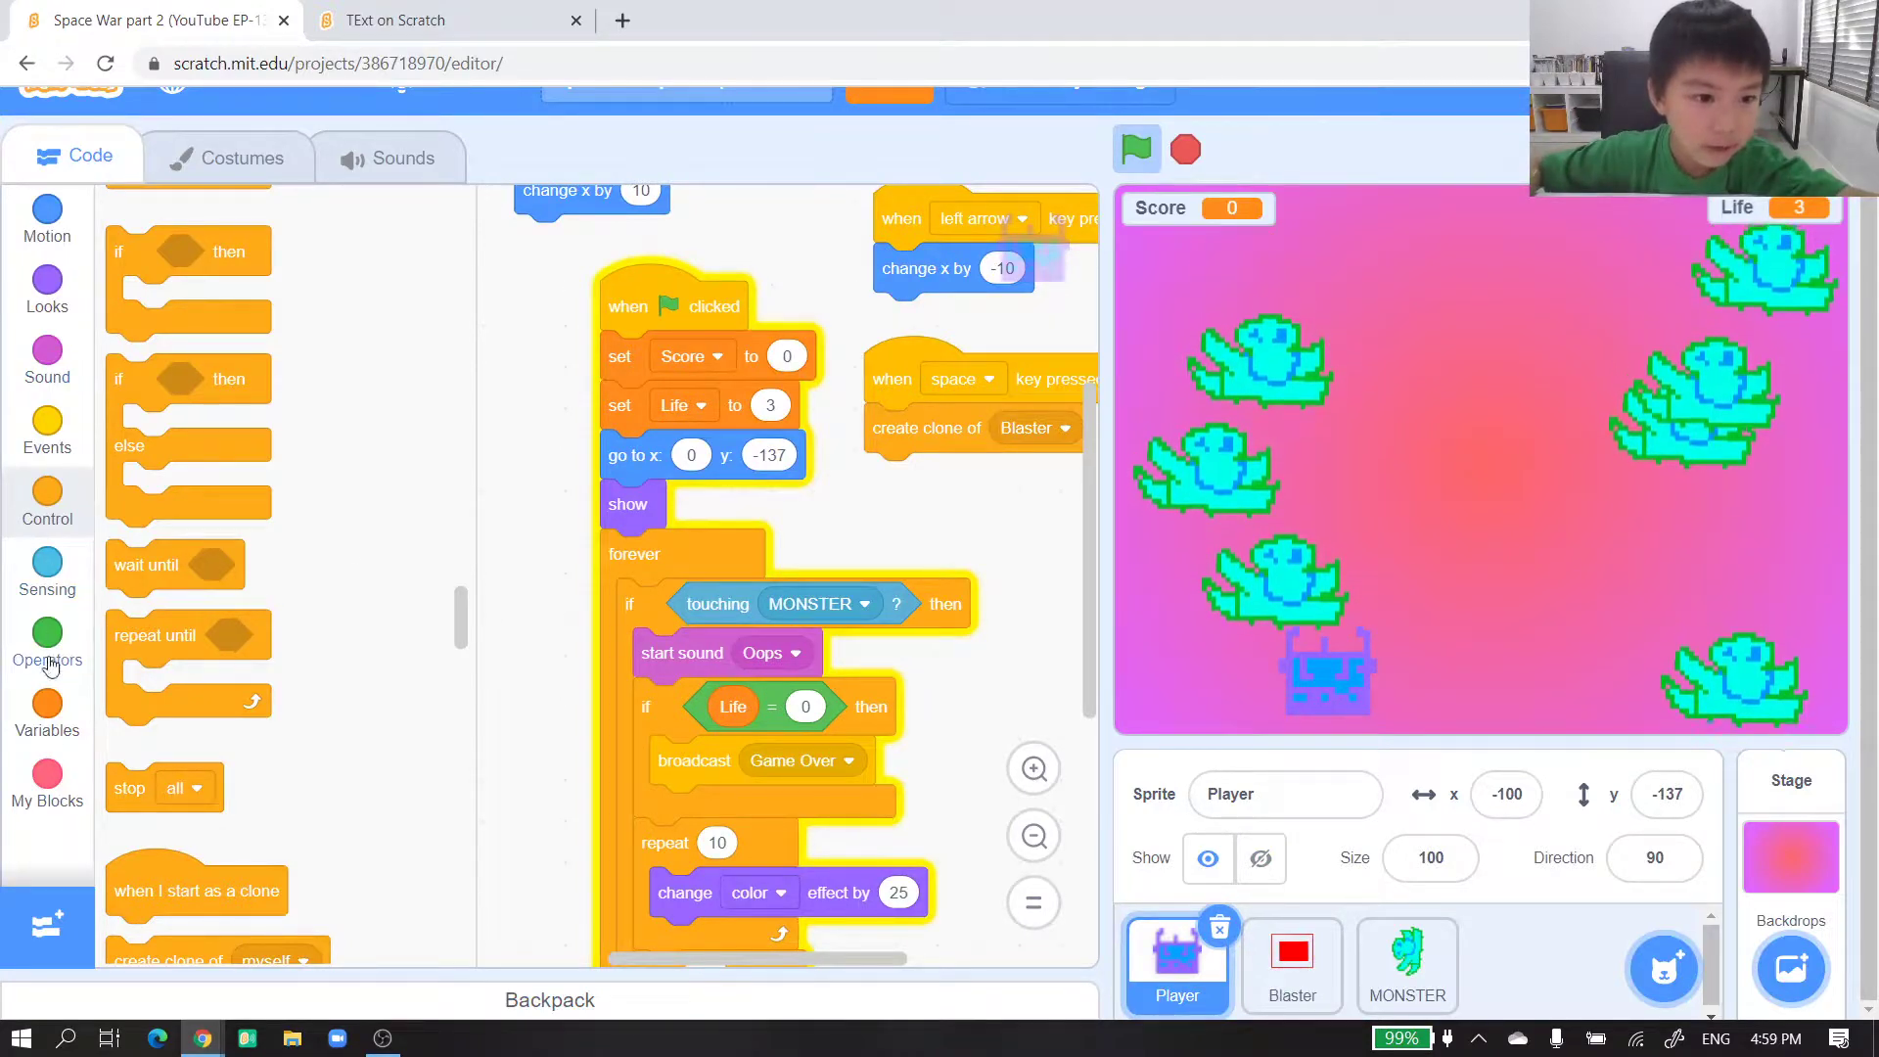
left_click(48, 708)
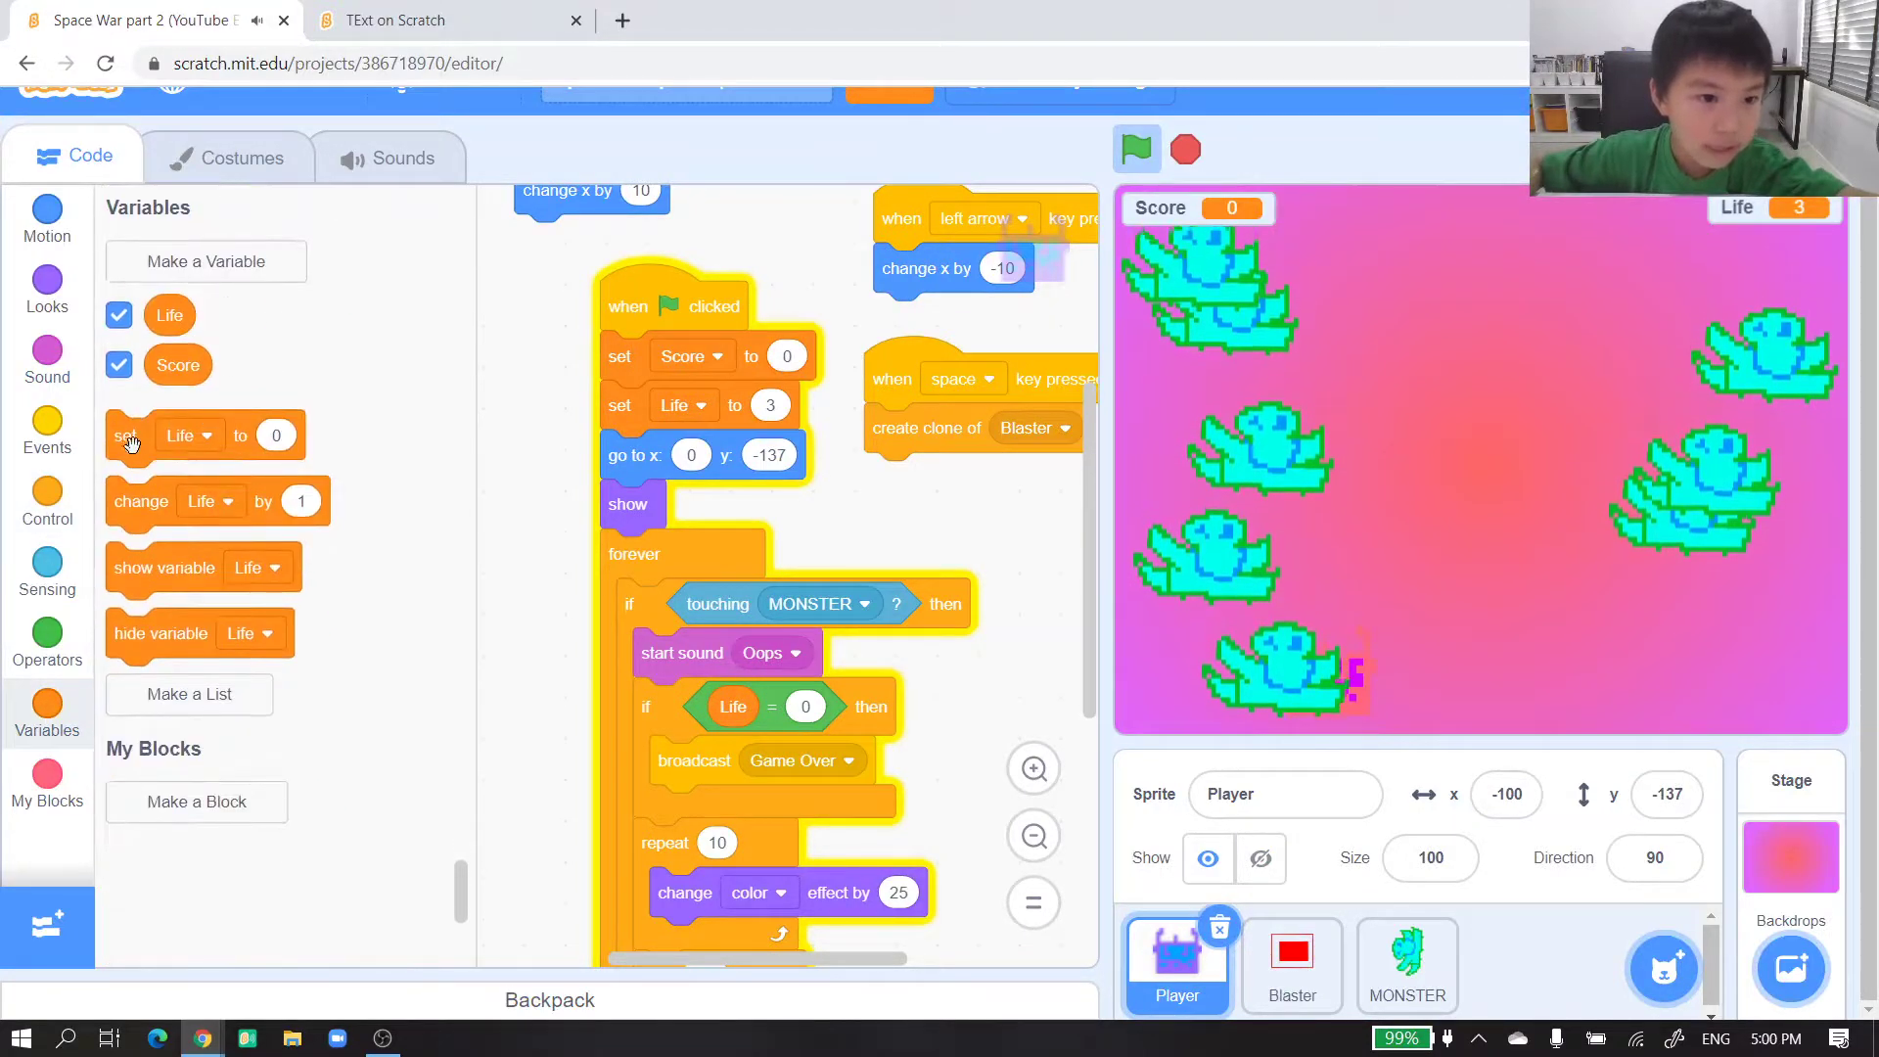
left_click_drag(141, 501, 673, 703)
left_click(825, 700)
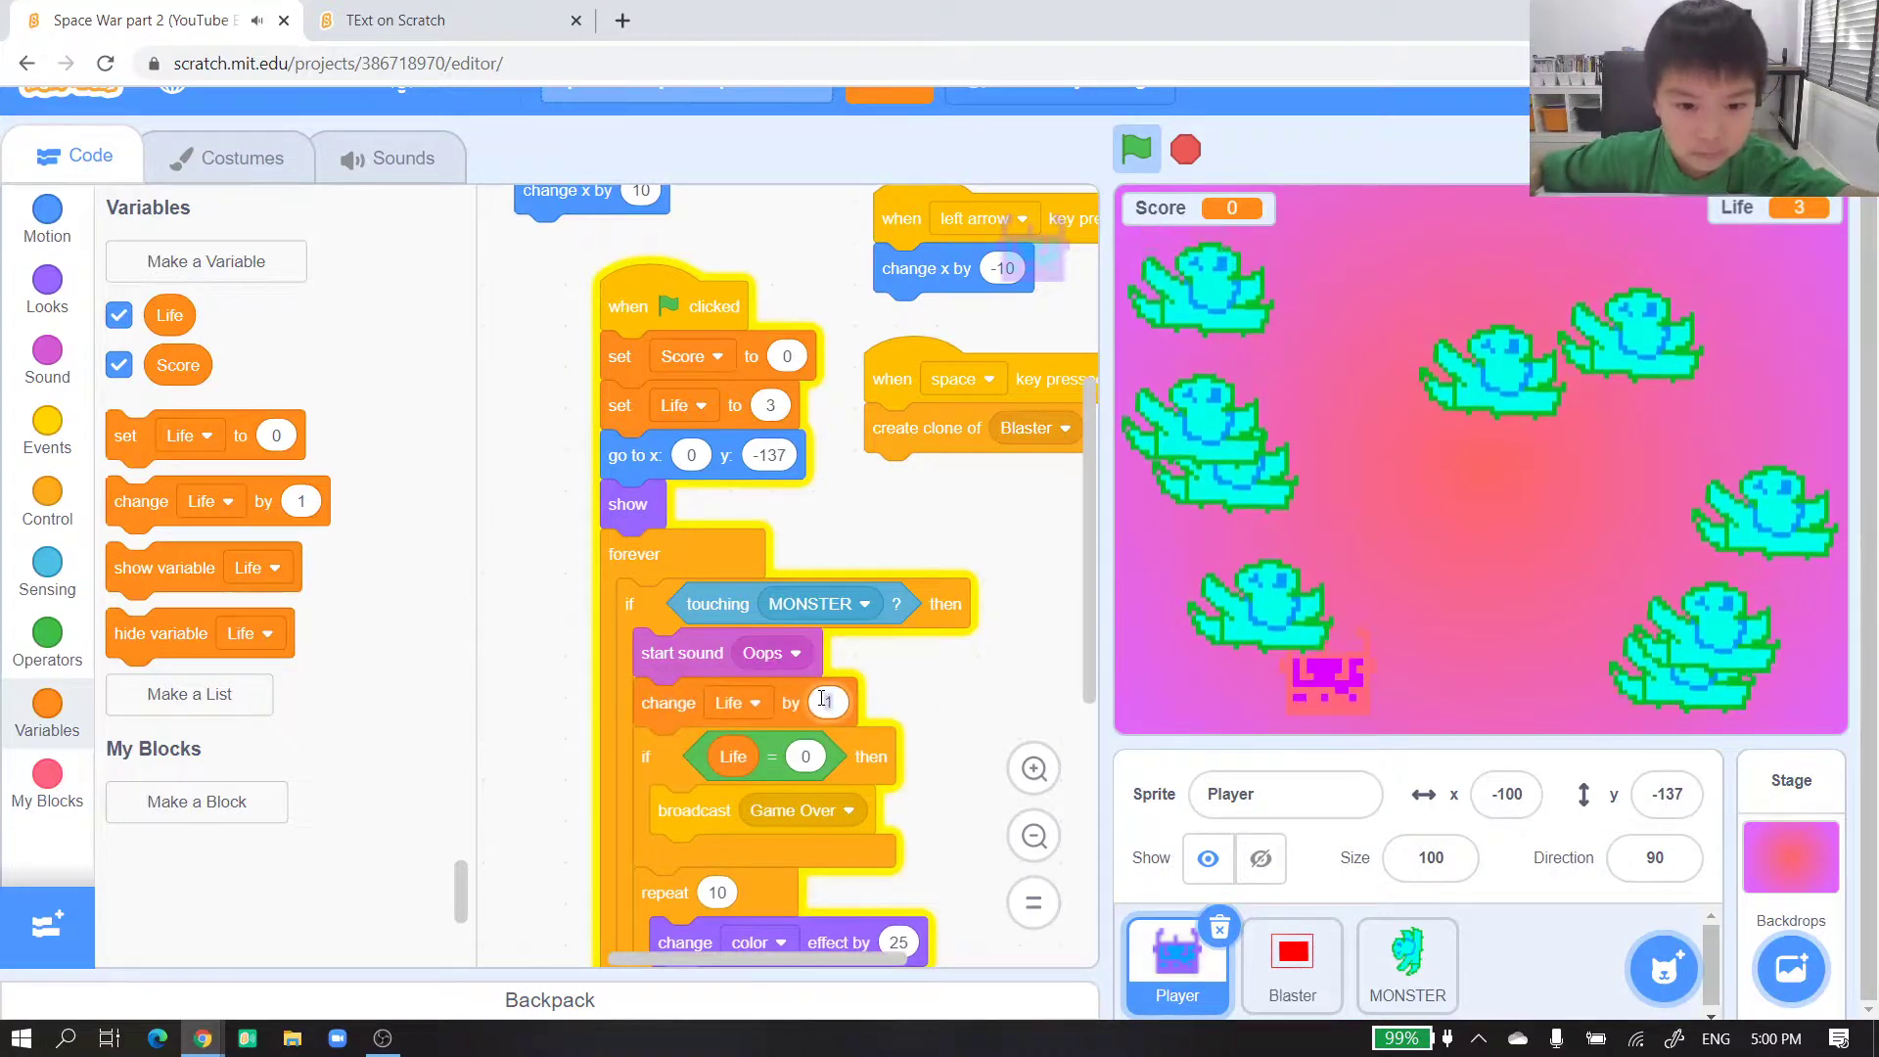
type("-1")
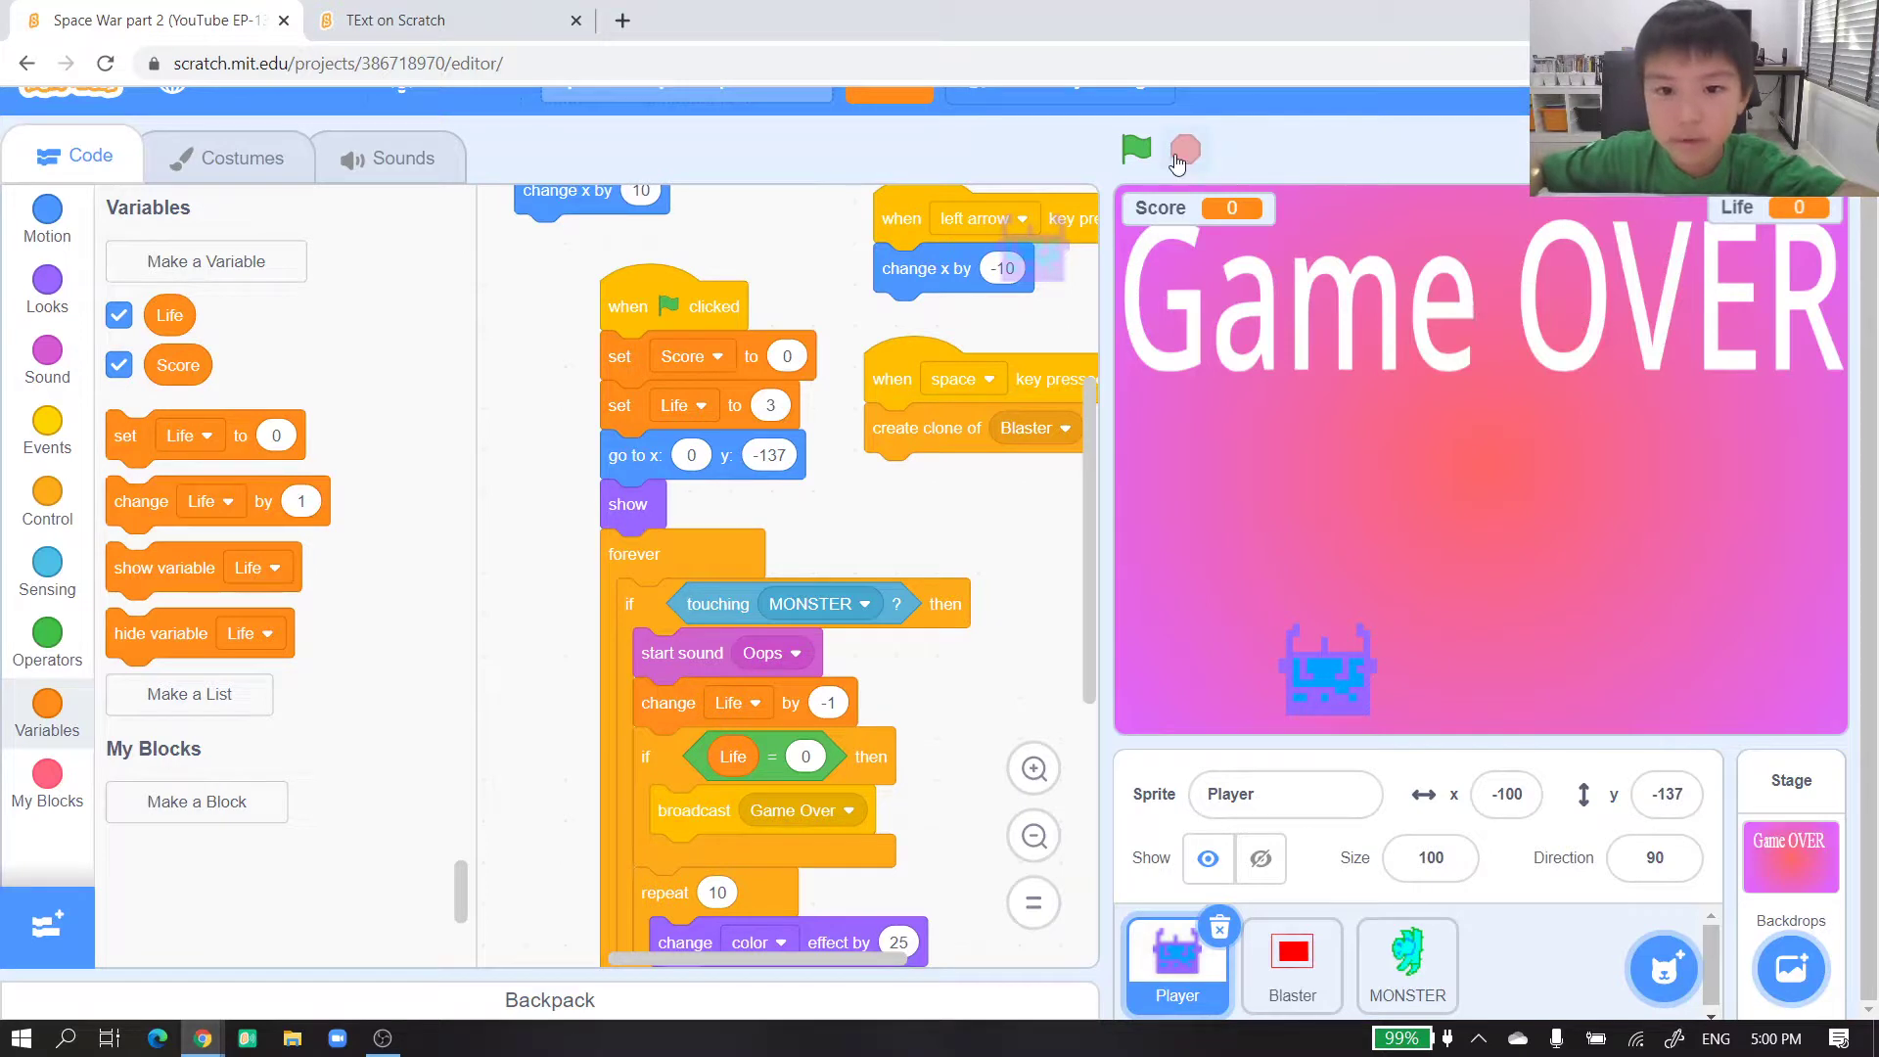
scroll(1147, 450, "up", 1)
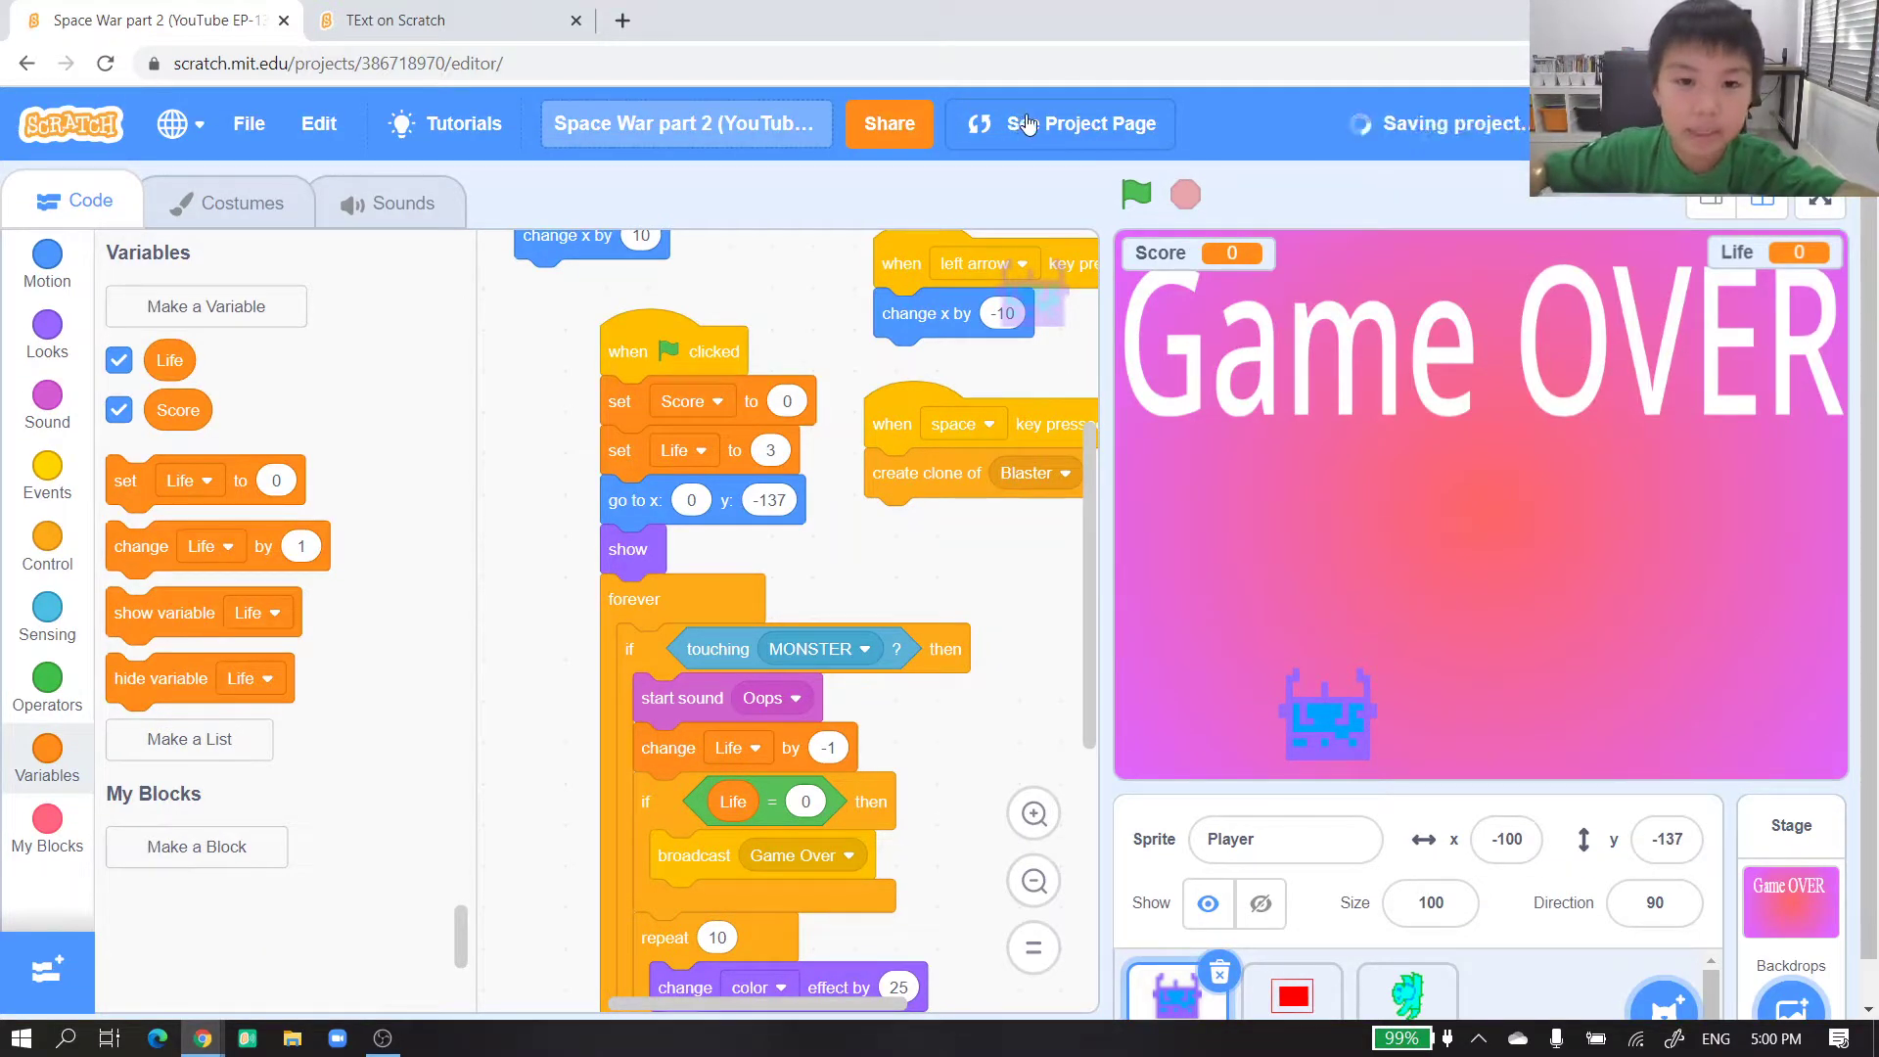
- Open the Space War part 2 project page and restart the game there with the green flag
left_click(1028, 124)
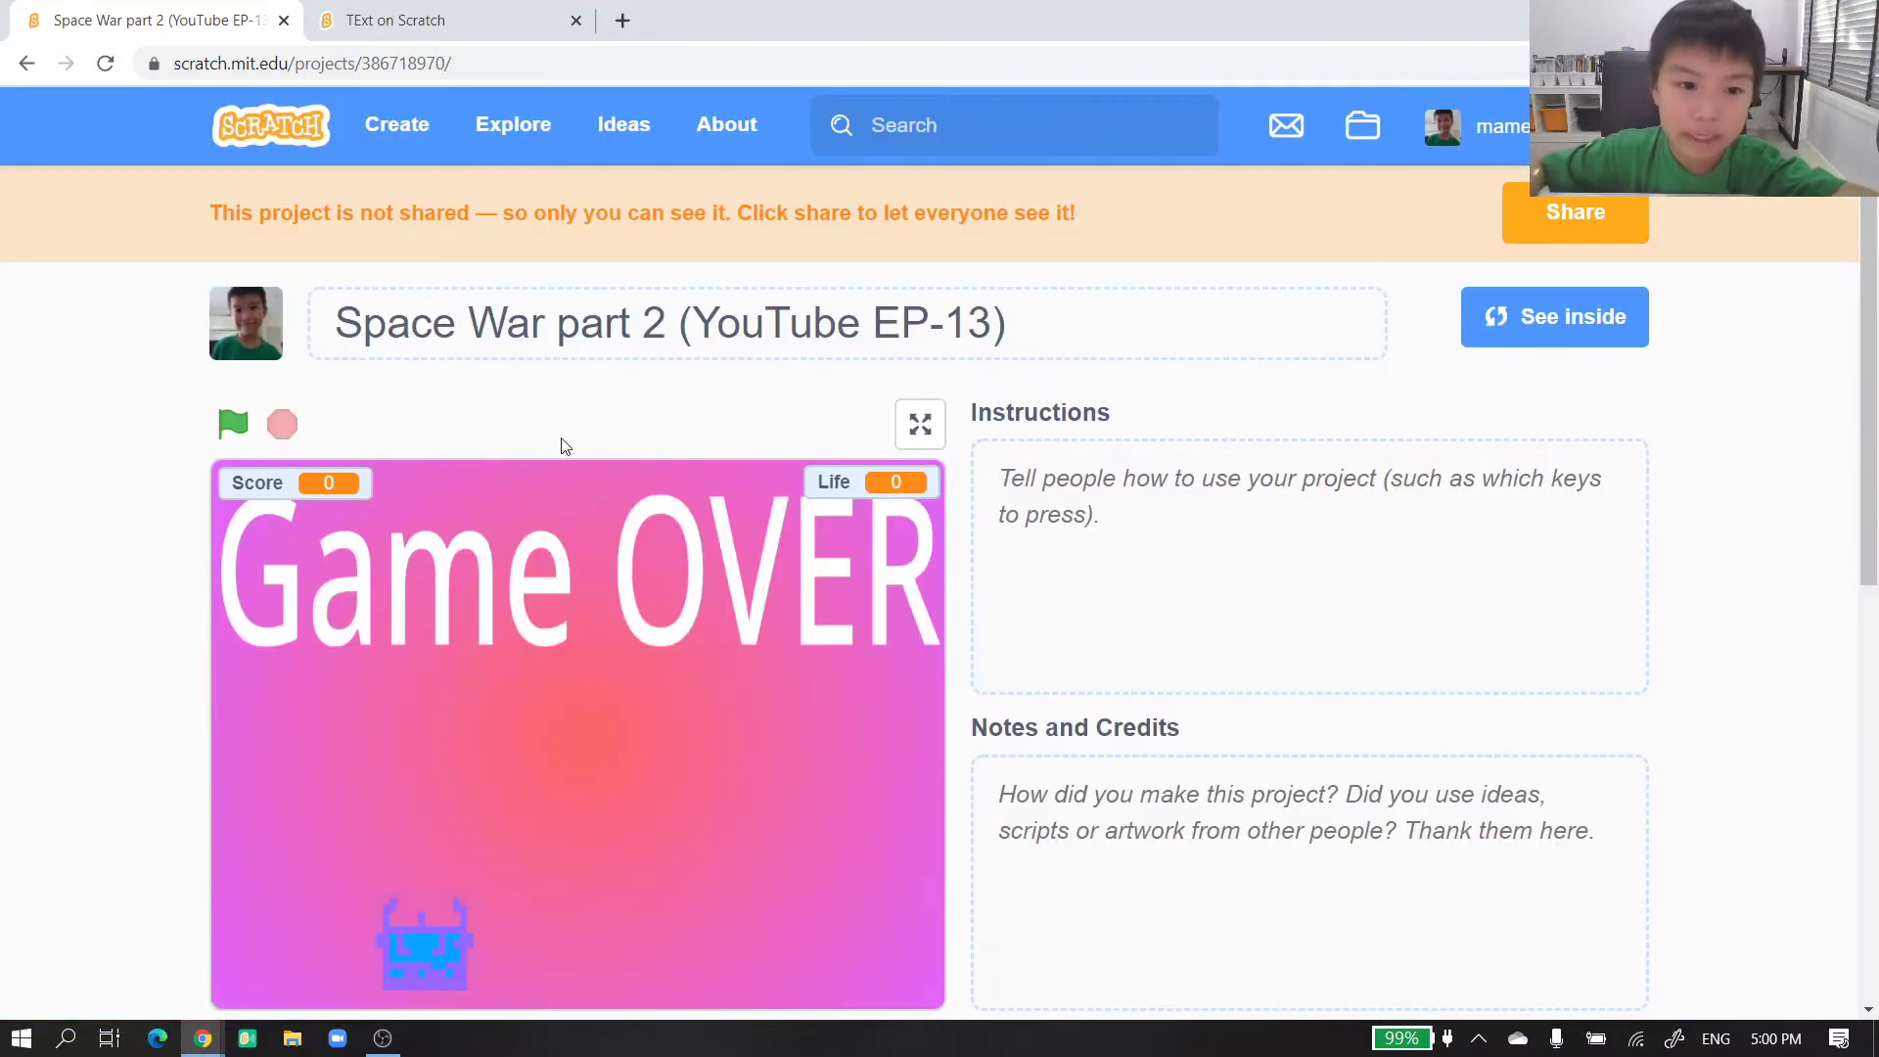
scroll(554, 421, "down", 1)
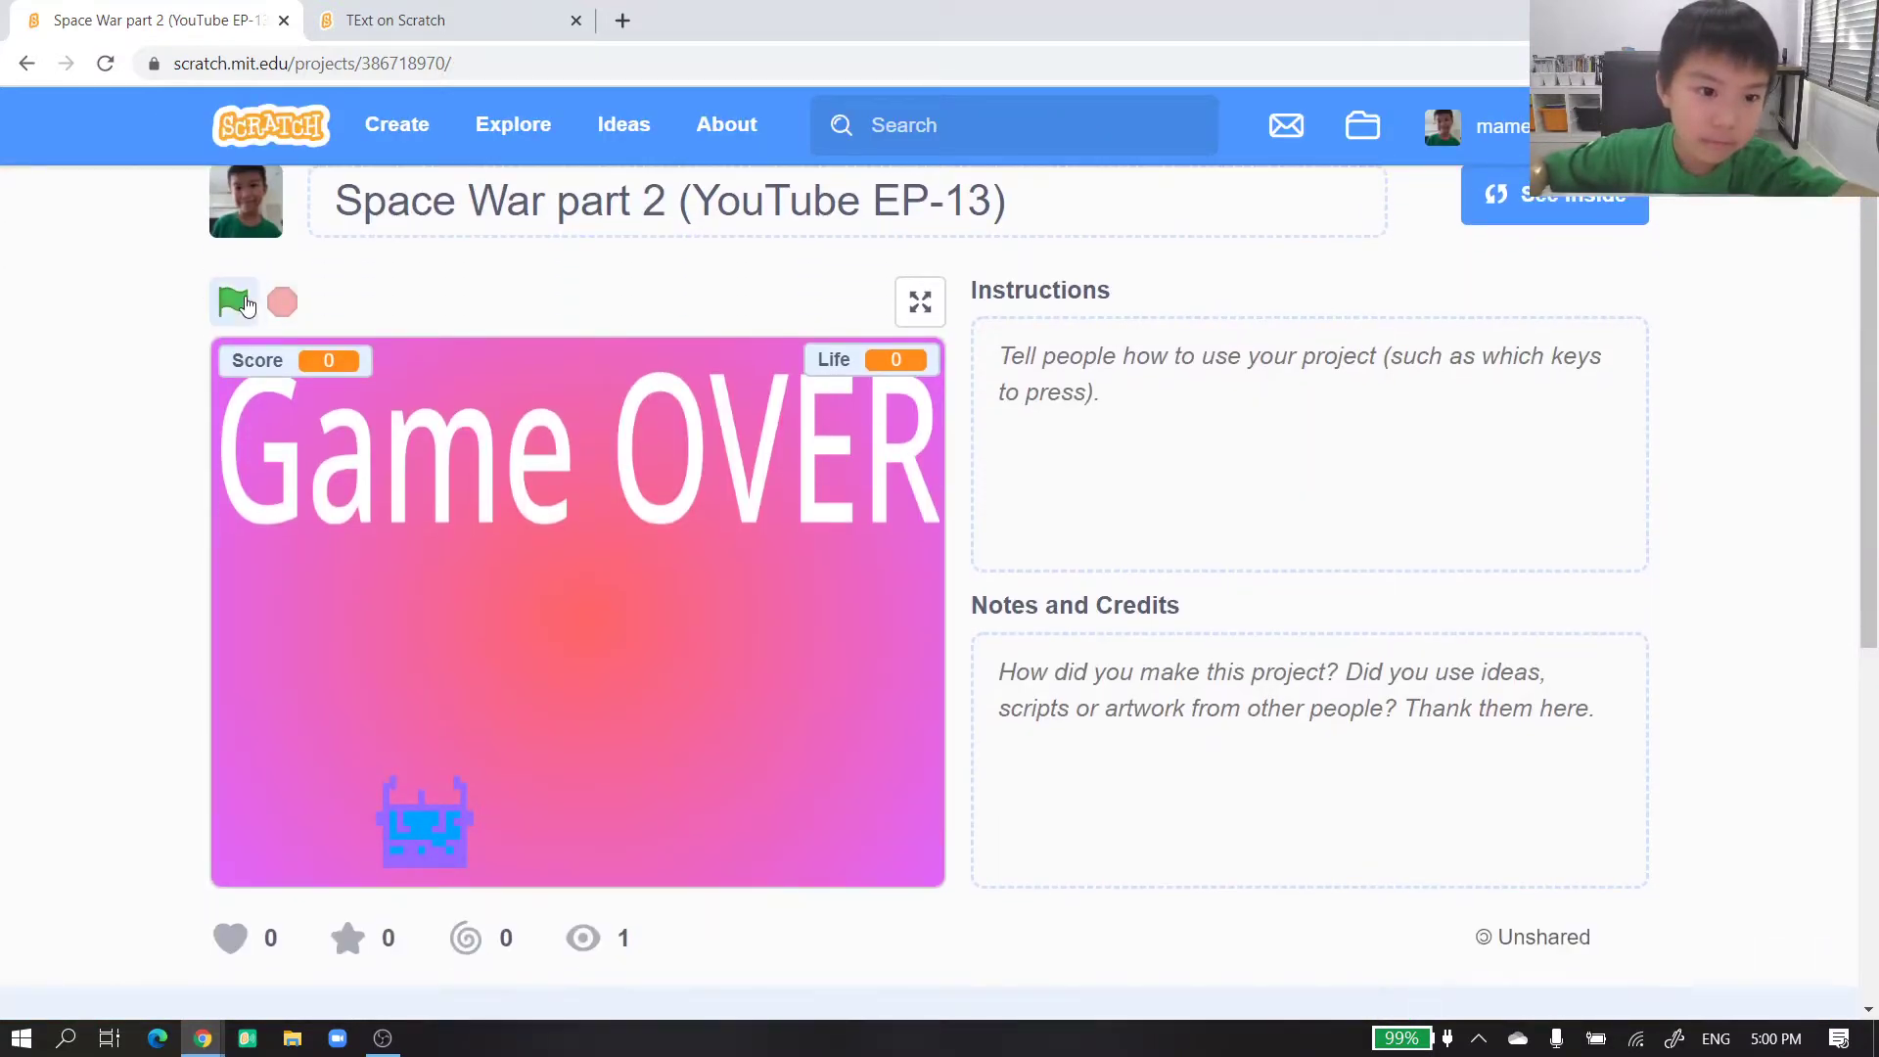
left_click(235, 302)
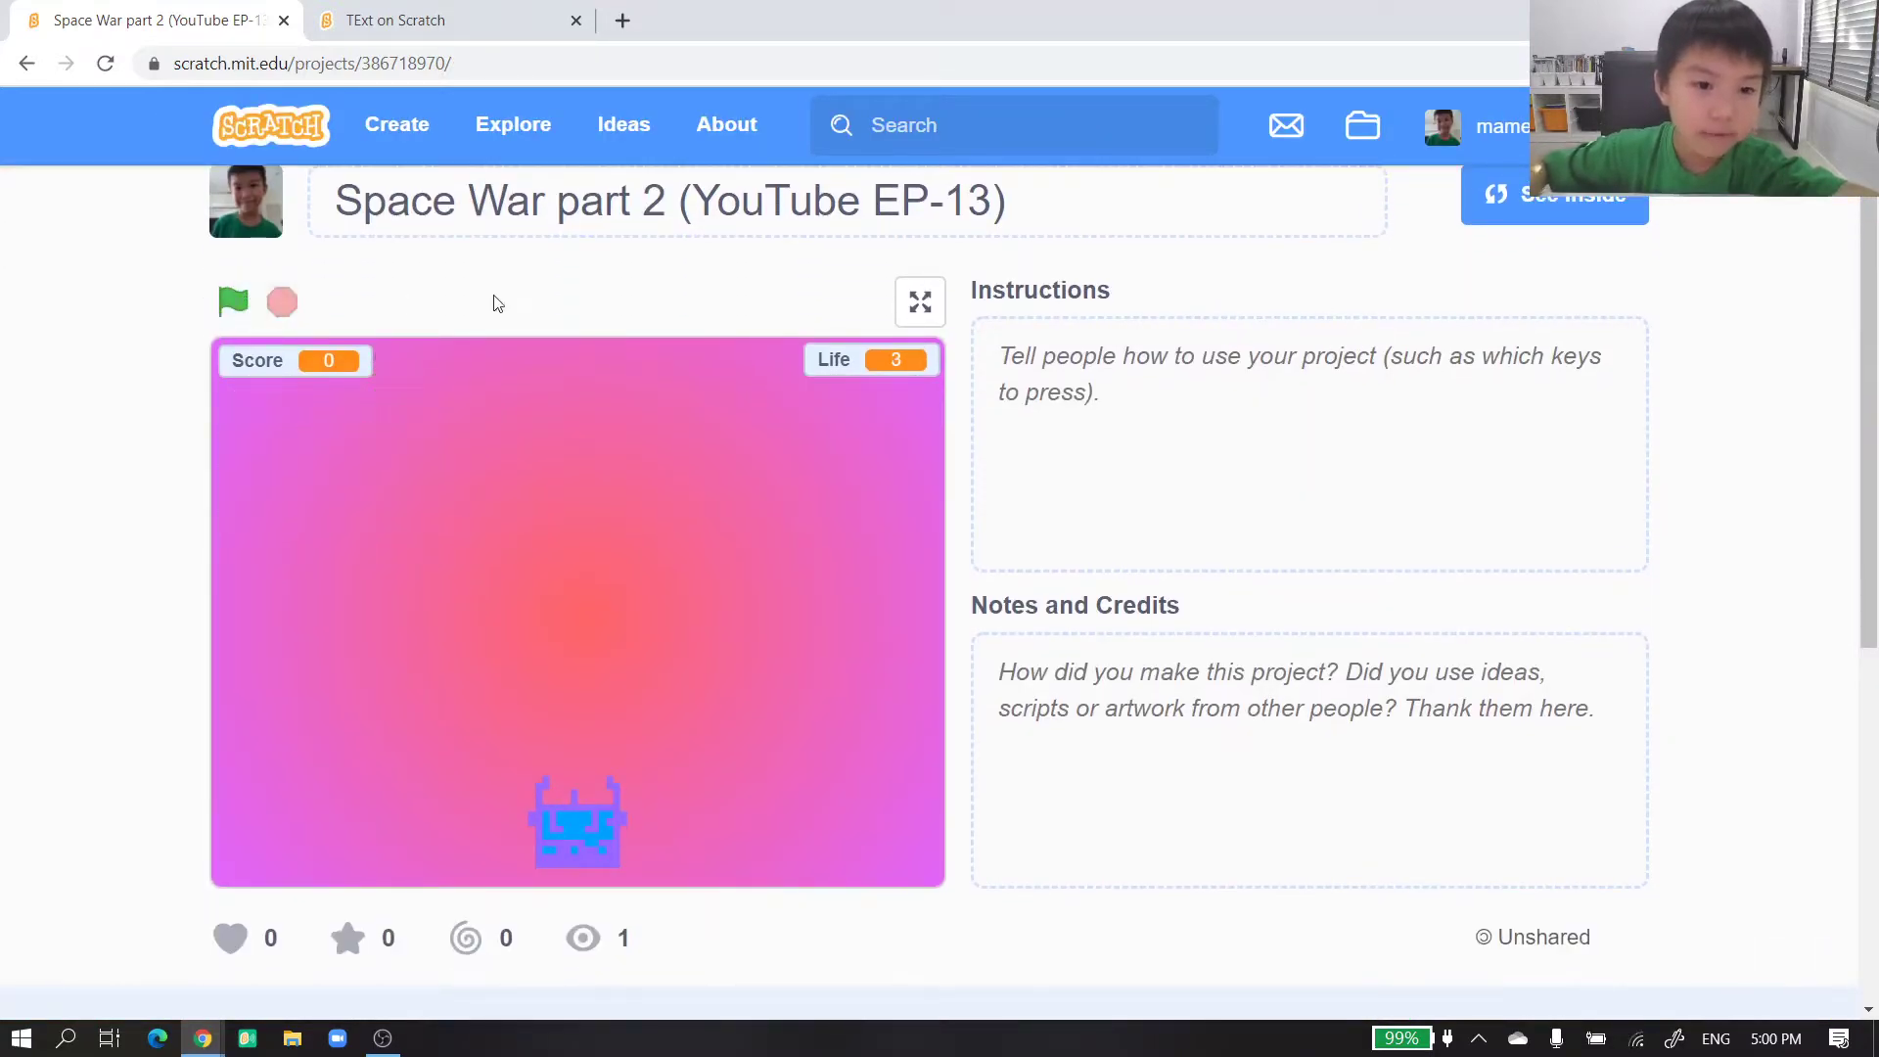
scroll(943, 455, "up", 1)
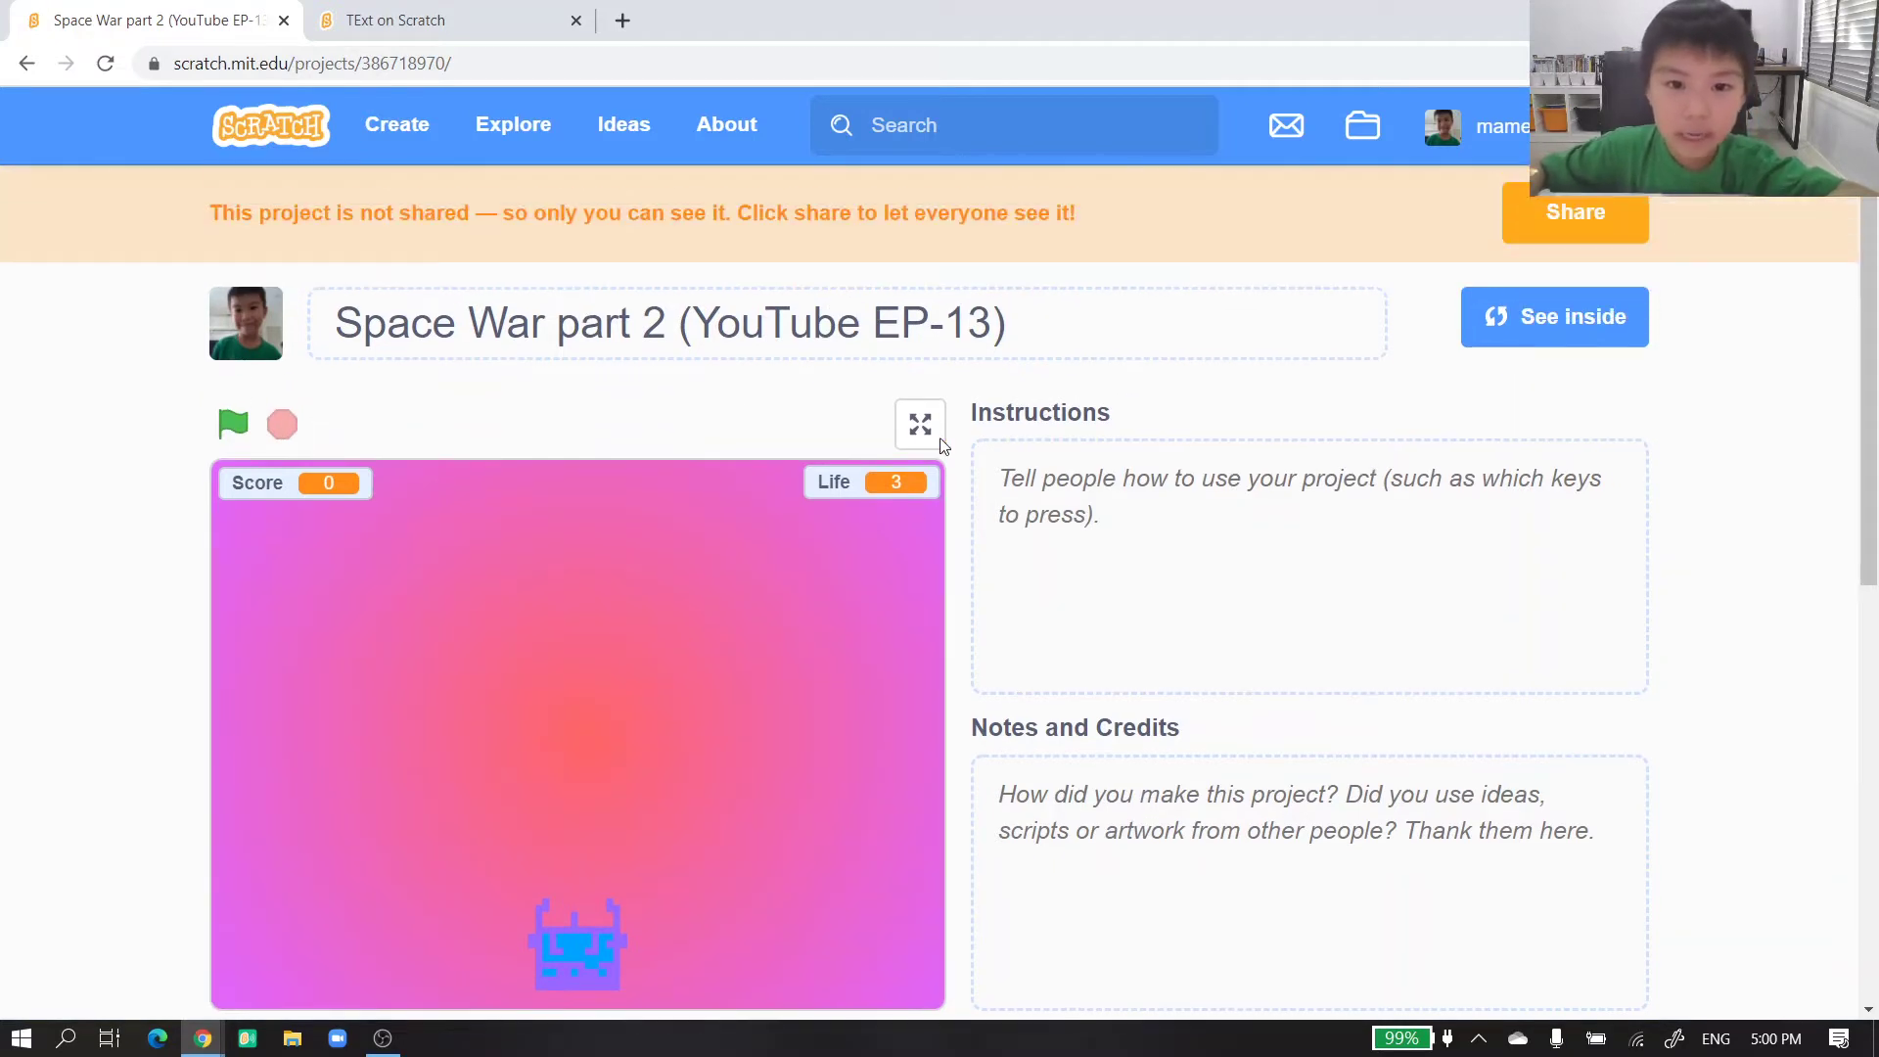
scroll(942, 455, "down", 1)
scroll(944, 461, "up", 1)
scroll(947, 476, "down", 1)
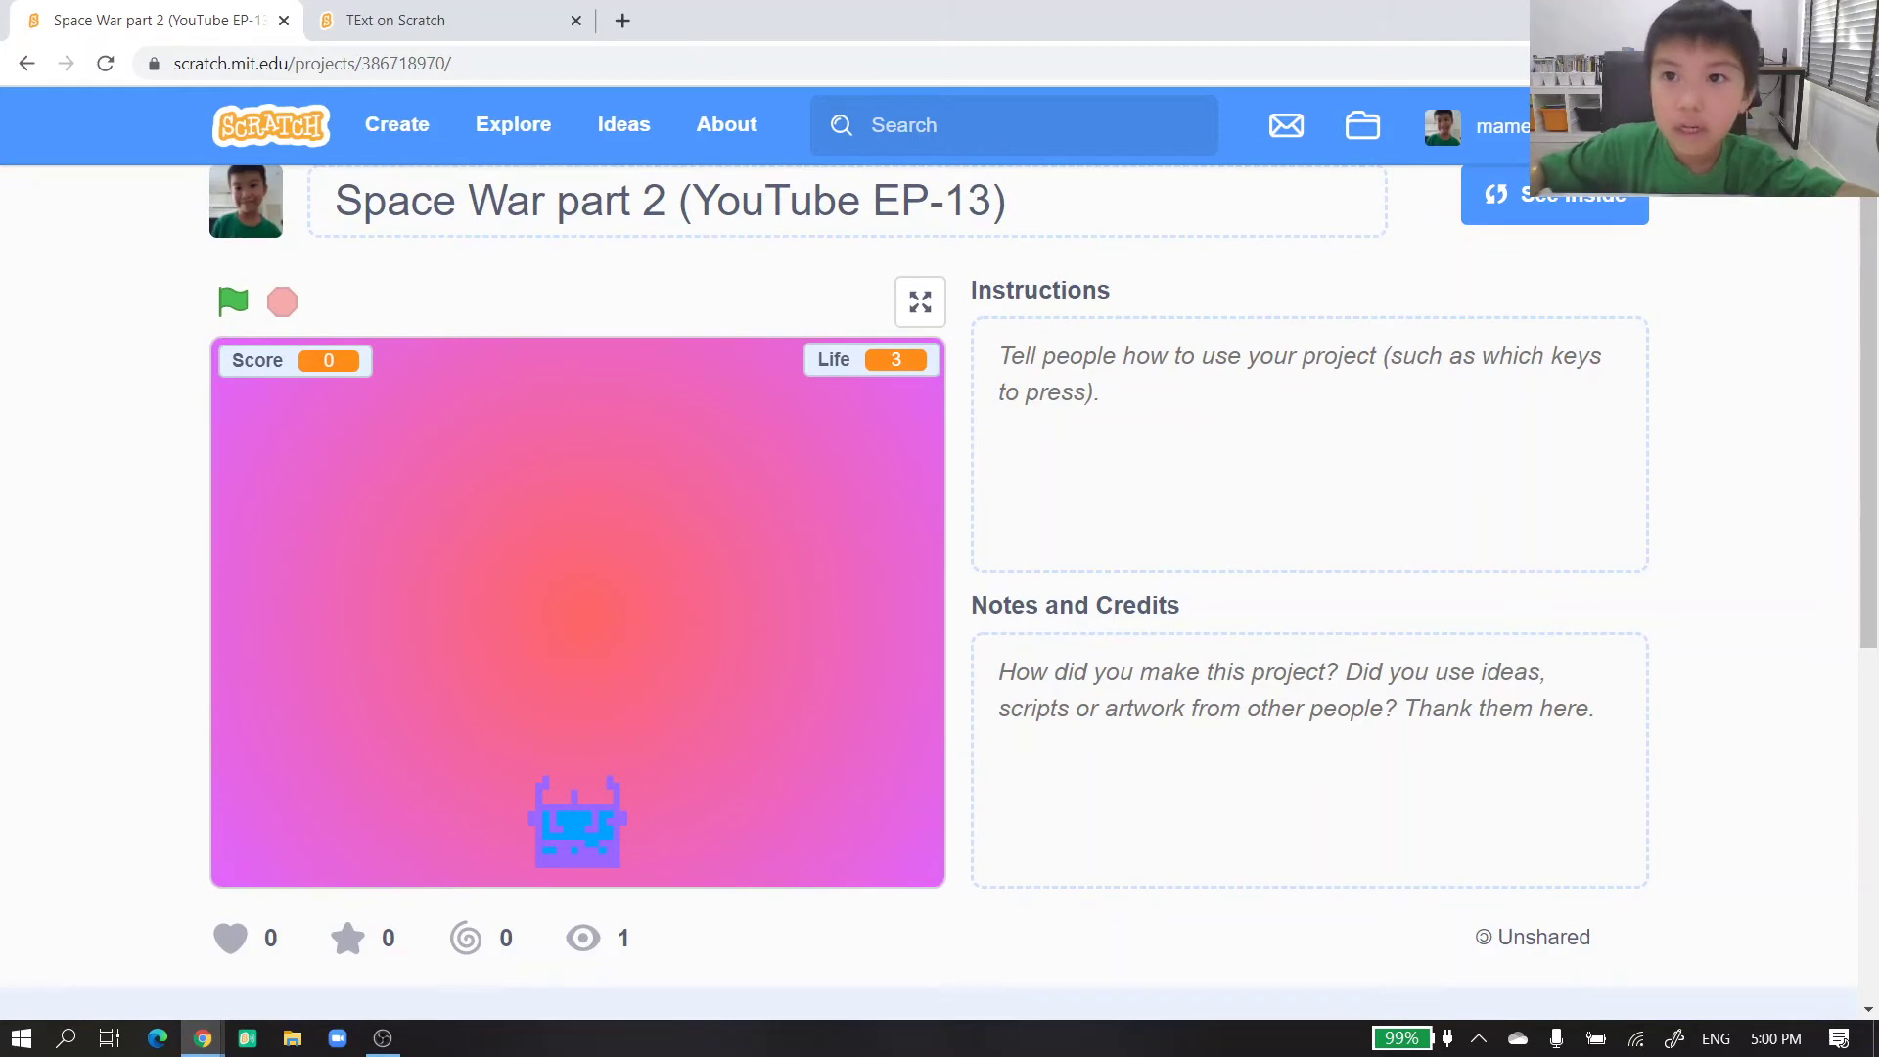